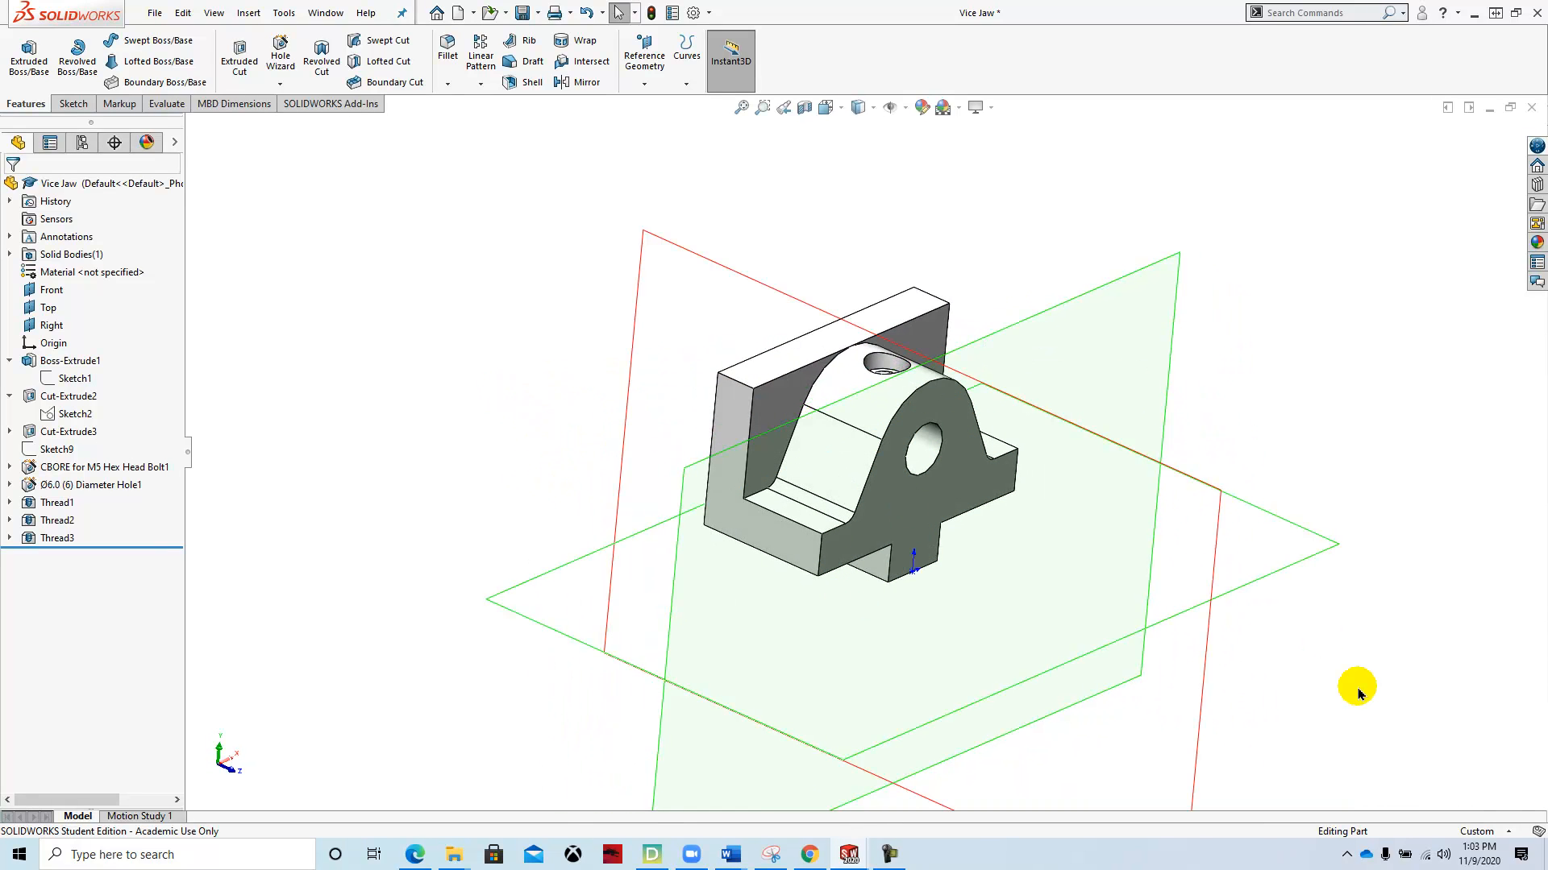
Step: Examine how the Front, Top and Right planes pass through the Vice Jaw from several viewing angles
{"action": "right_click", "coordinate": [53, 295]}
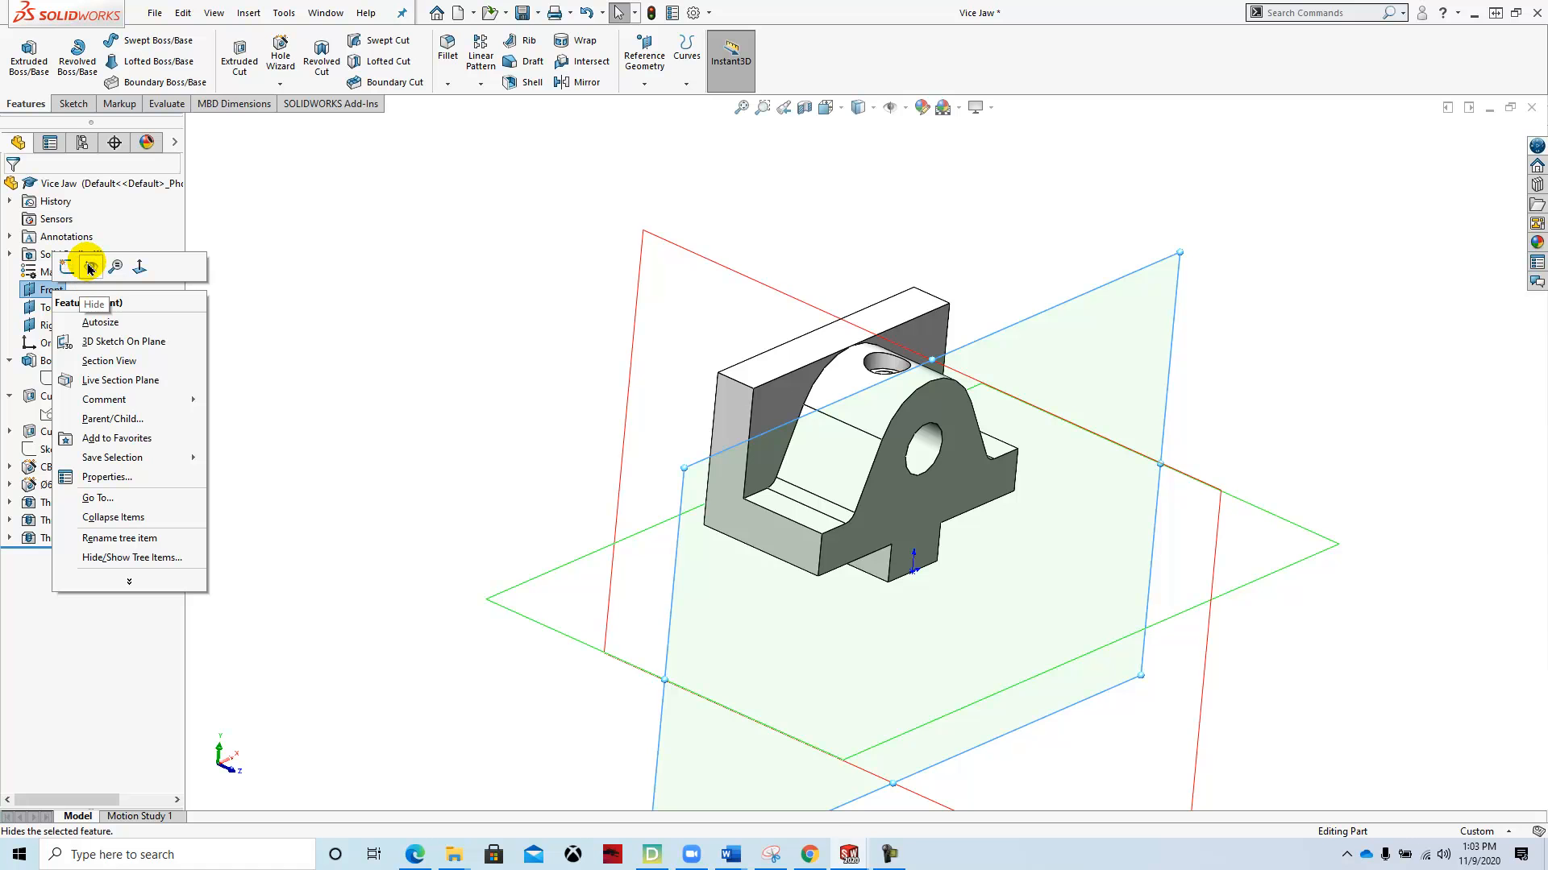
{"action": "left_click", "coordinate": [486, 299]}
{"action": "middle_click_drag", "start_coordinate": [540, 358], "coordinate": [508, 349]}
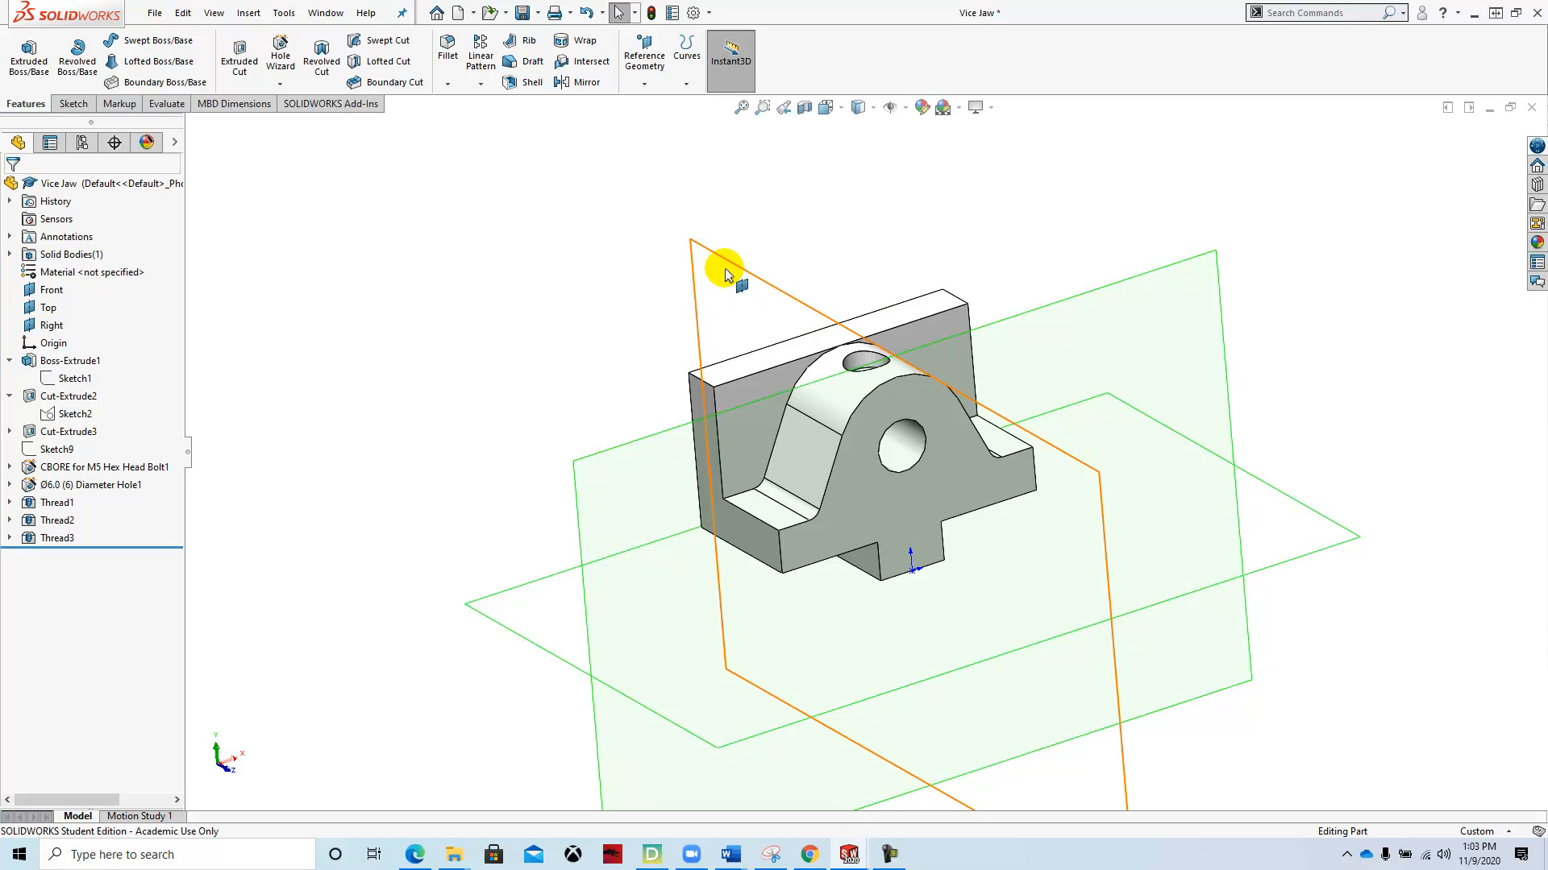
{"action": "middle_click_drag", "start_coordinate": [1303, 556], "coordinate": [1338, 564]}
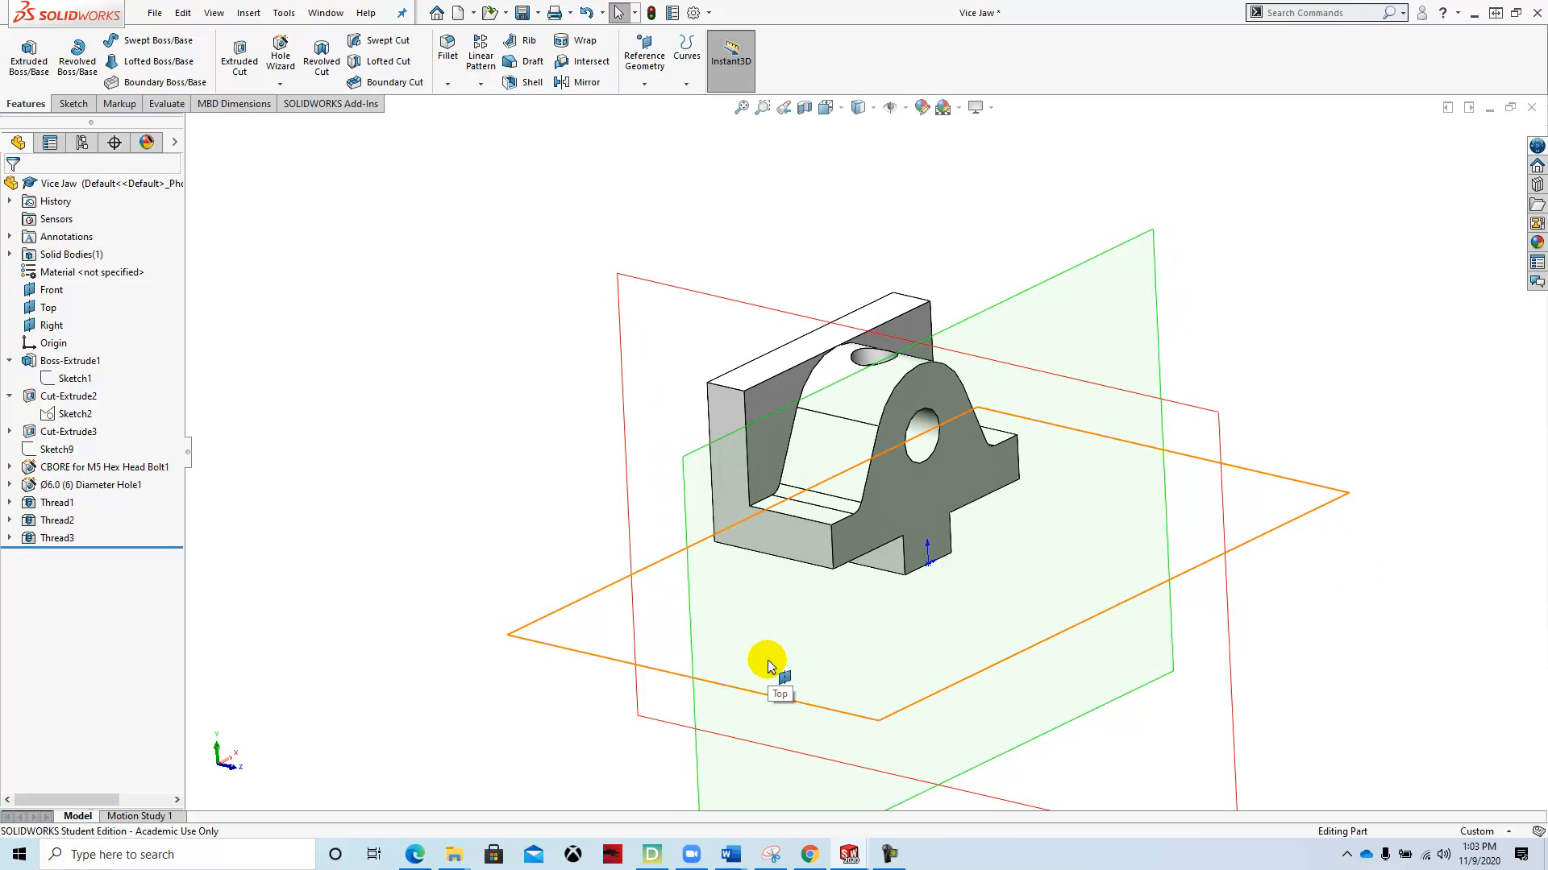
{"action": "mouse_move", "coordinate": [536, 422]}
{"action": "middle_mouse_down"}
{"action": "mouse_move", "coordinate": [428, 363]}
{"action": "mouse_move", "coordinate": [439, 415]}
{"action": "middle_mouse_up"}
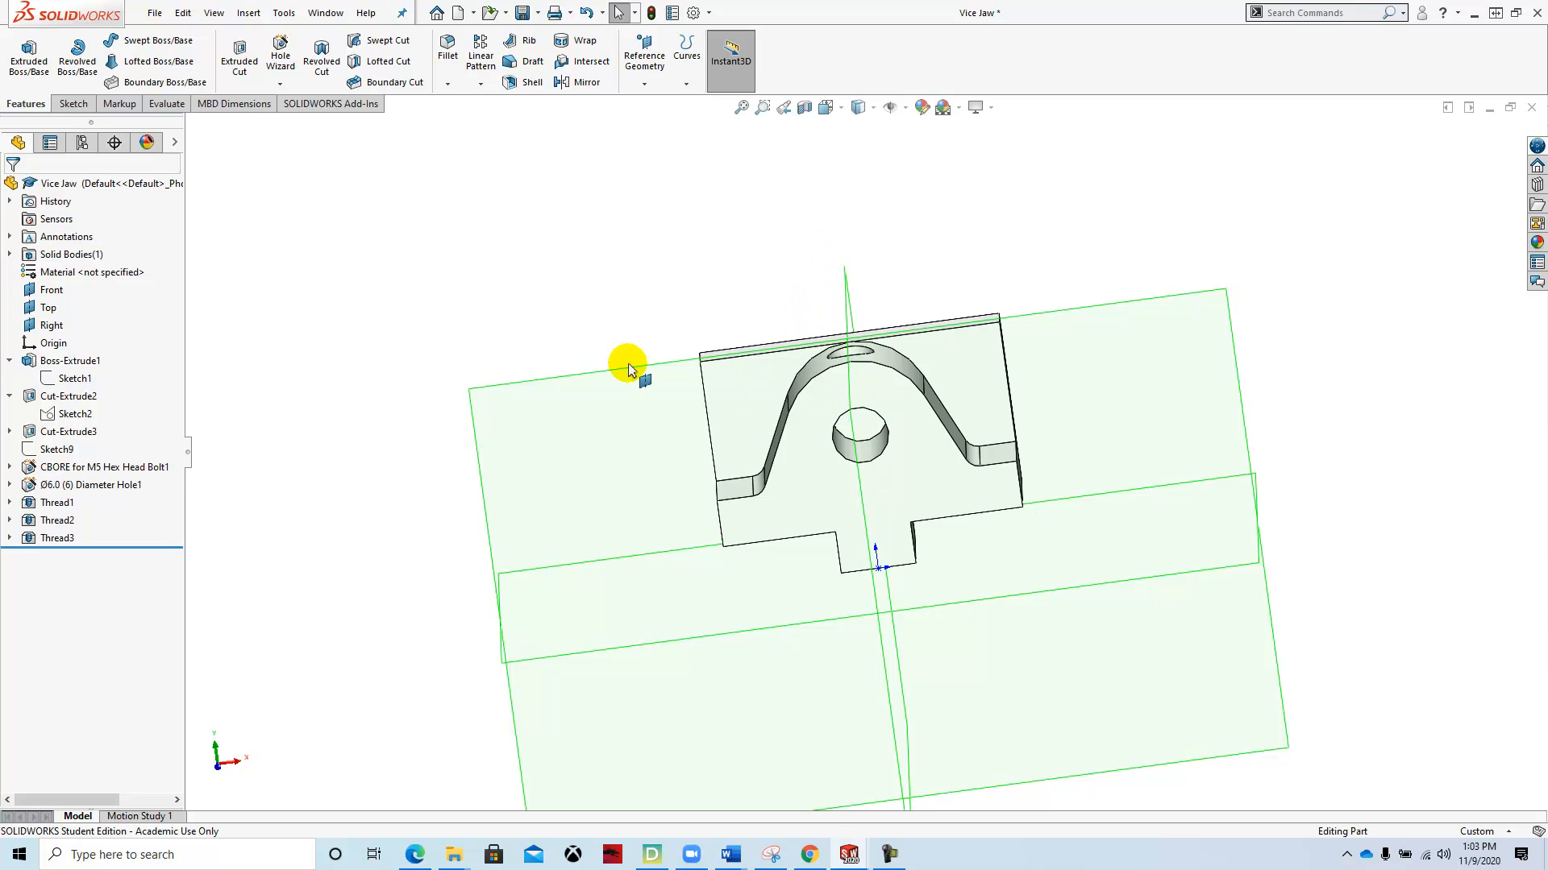
{"action": "middle_click_drag", "start_coordinate": [459, 242], "coordinate": [564, 419]}
Step: Switch to the Bench Vice Assembly and inspect how its Front Plane cuts through the components
{"action": "mouse_move", "coordinate": [842, 853]}
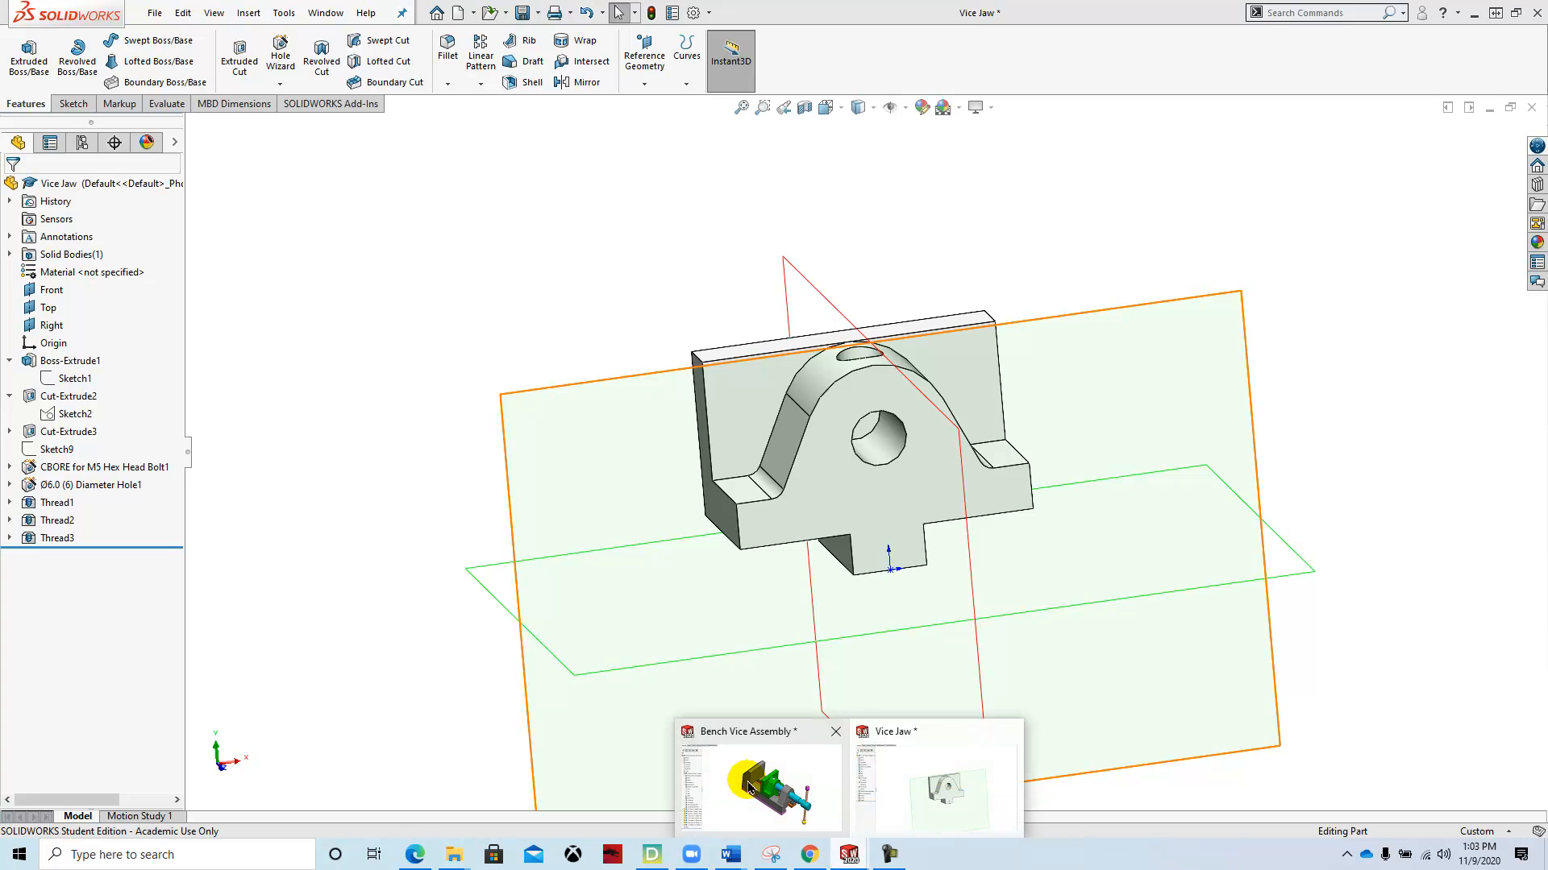
{"action": "left_click", "coordinate": [749, 788]}
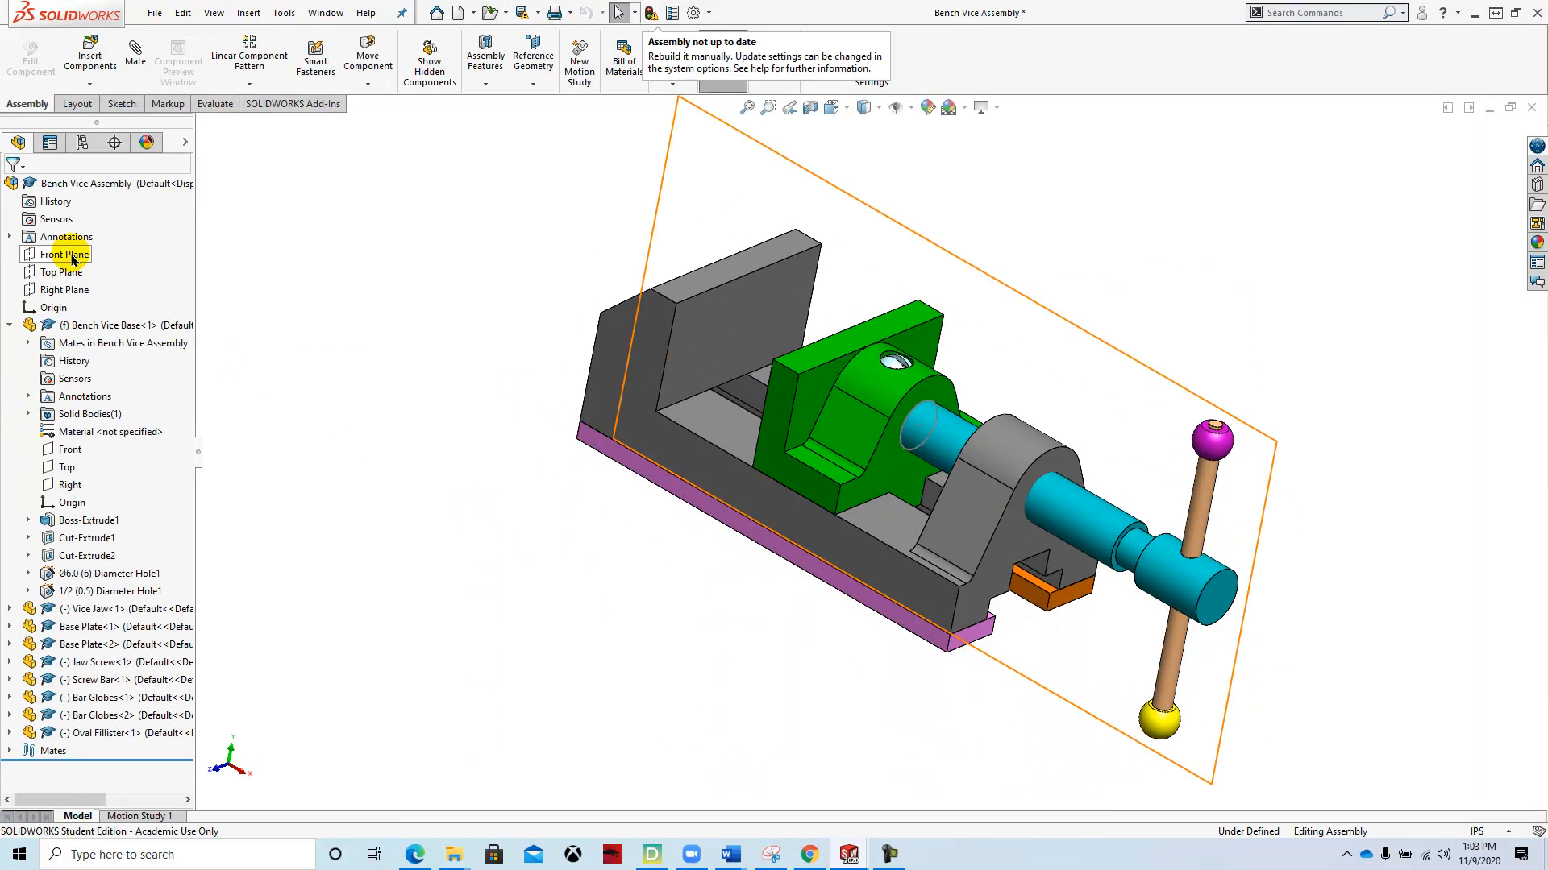
{"action": "right_click", "coordinate": [73, 257]}
{"action": "left_click", "coordinate": [103, 213]}
{"action": "middle_click_drag", "start_coordinate": [843, 573], "coordinate": [795, 542]}
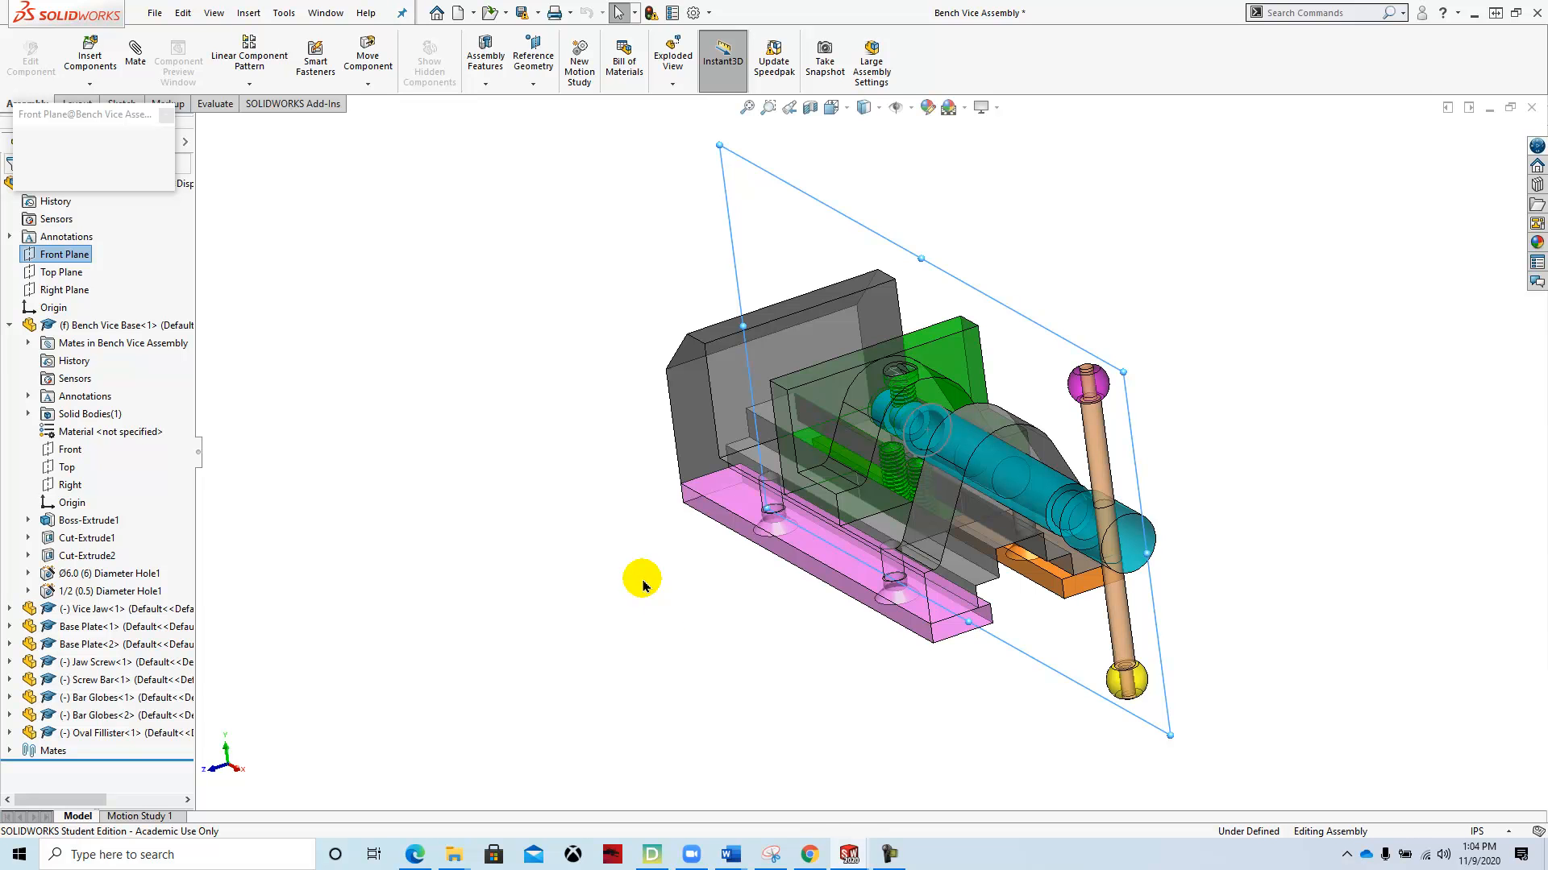
{"action": "left_click", "coordinate": [707, 704]}
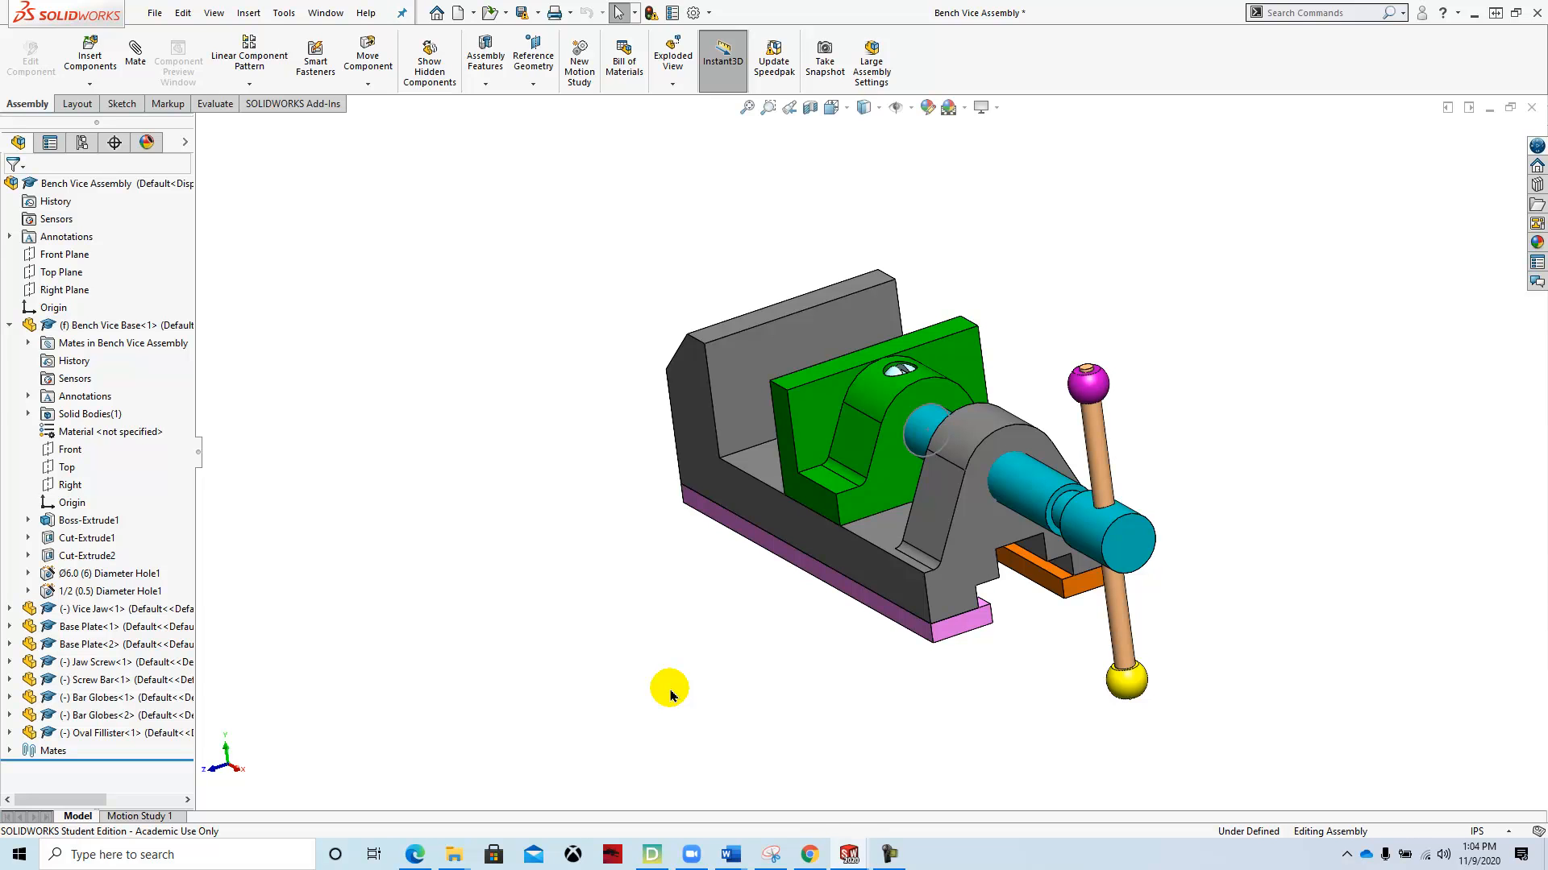
Step: Return to the Vice Jaw part and roll its feature history back to just after Boss-Extrude1
{"action": "left_click", "coordinate": [853, 844]}
{"action": "left_click", "coordinate": [911, 788]}
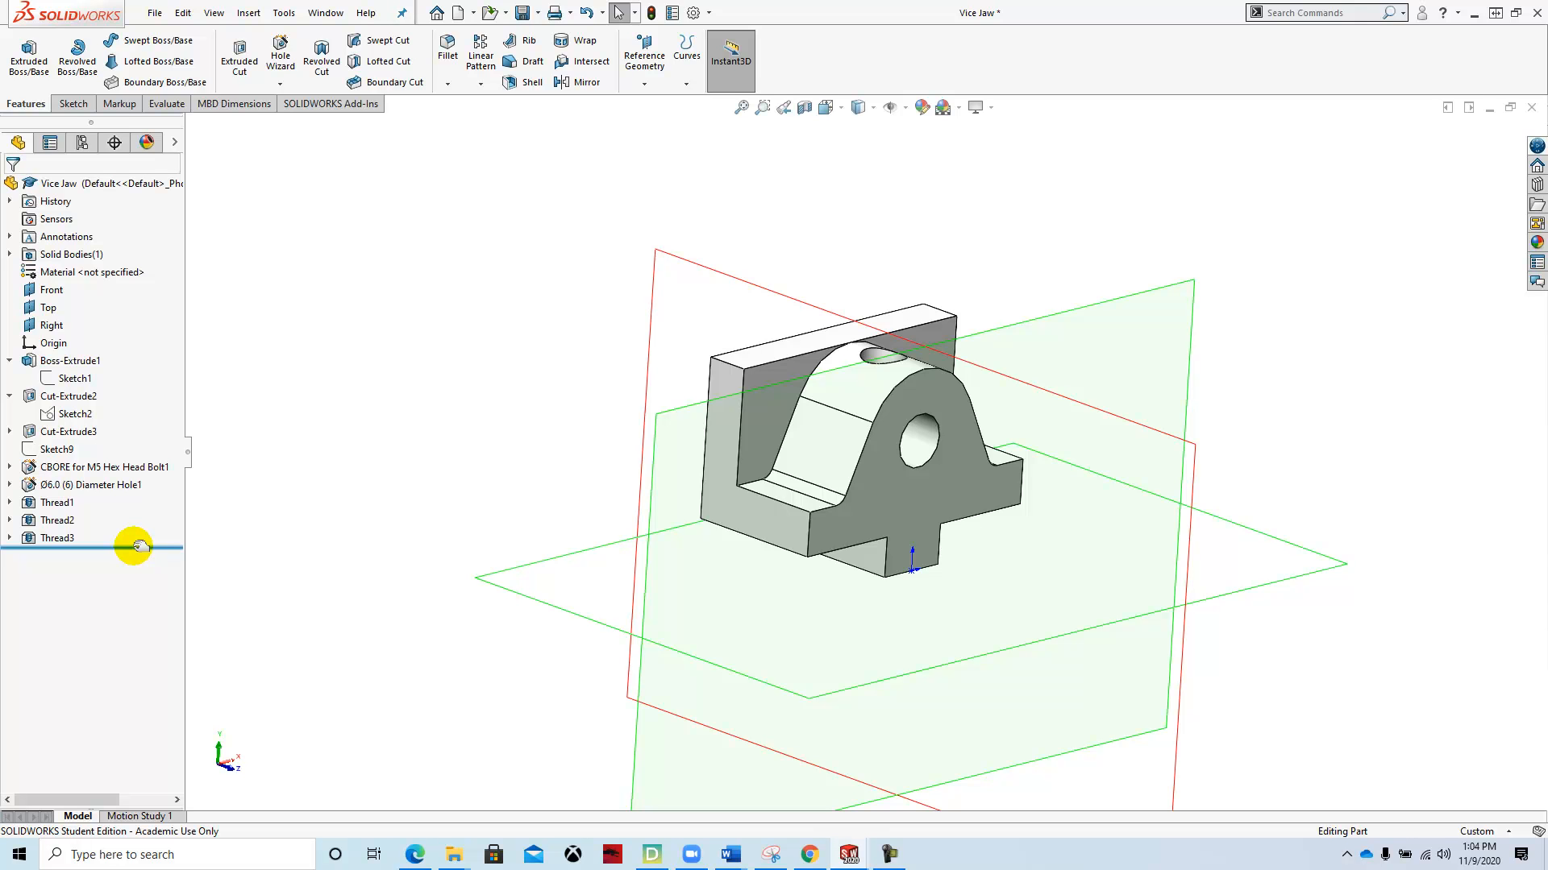
{"action": "left_click_drag", "start_coordinate": [139, 547], "coordinate": [123, 391]}
{"action": "mouse_move", "coordinate": [588, 684]}
{"action": "middle_mouse_down"}
{"action": "mouse_move", "coordinate": [628, 655]}
{"action": "mouse_move", "coordinate": [494, 628]}
{"action": "mouse_move", "coordinate": [553, 632]}
{"action": "middle_mouse_up"}
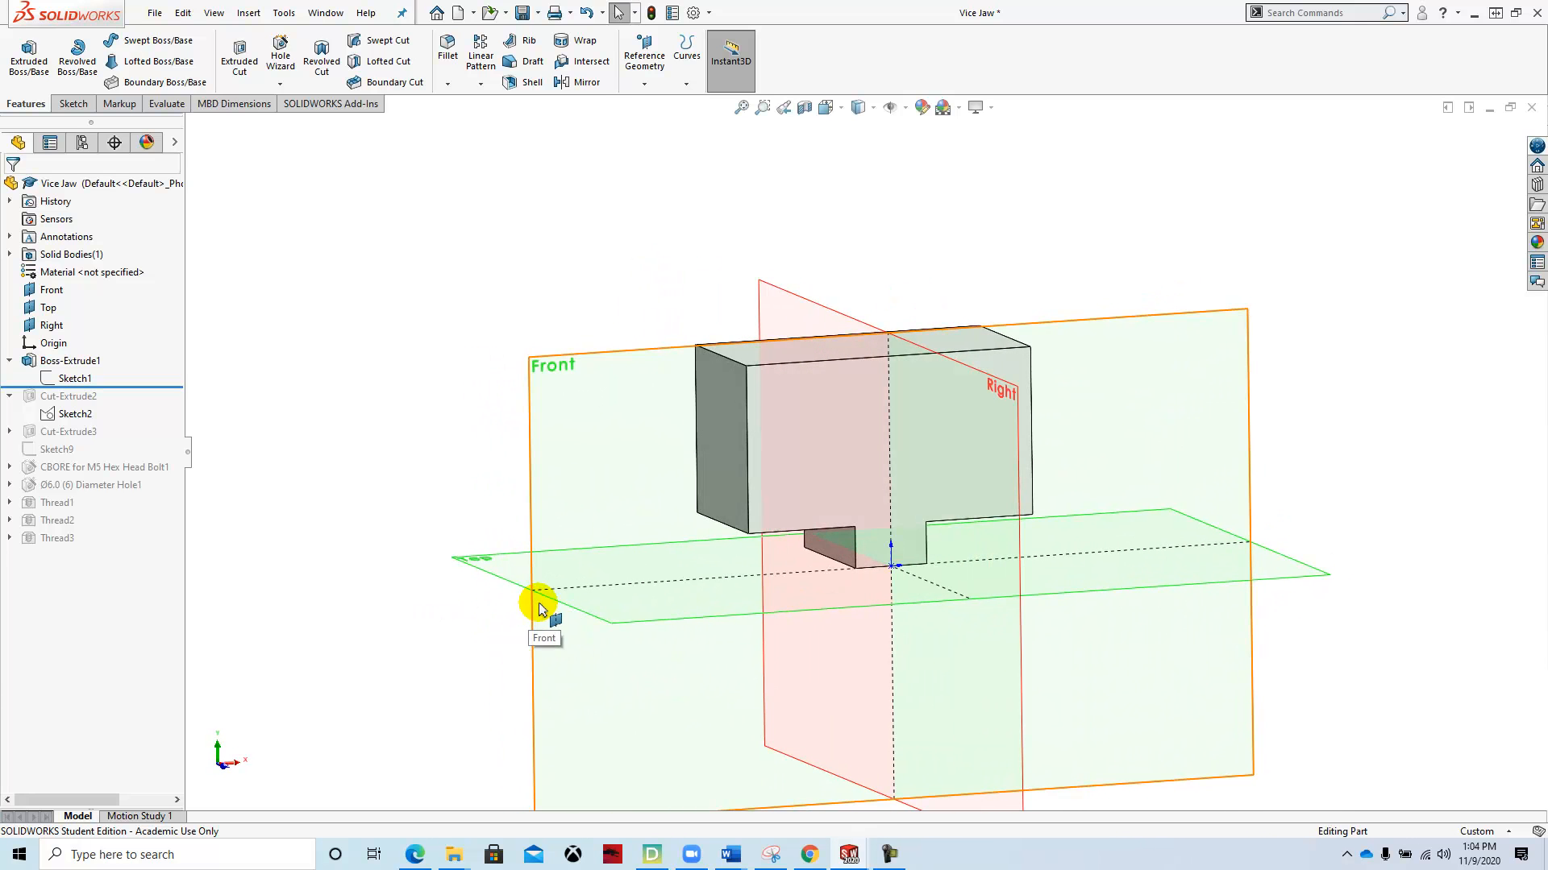
Step: Switch to Chrome to check the Vice Jaw views and dimensions in Figure 3, and return to the SOLIDWORKS part
{"action": "left_click", "coordinate": [807, 855]}
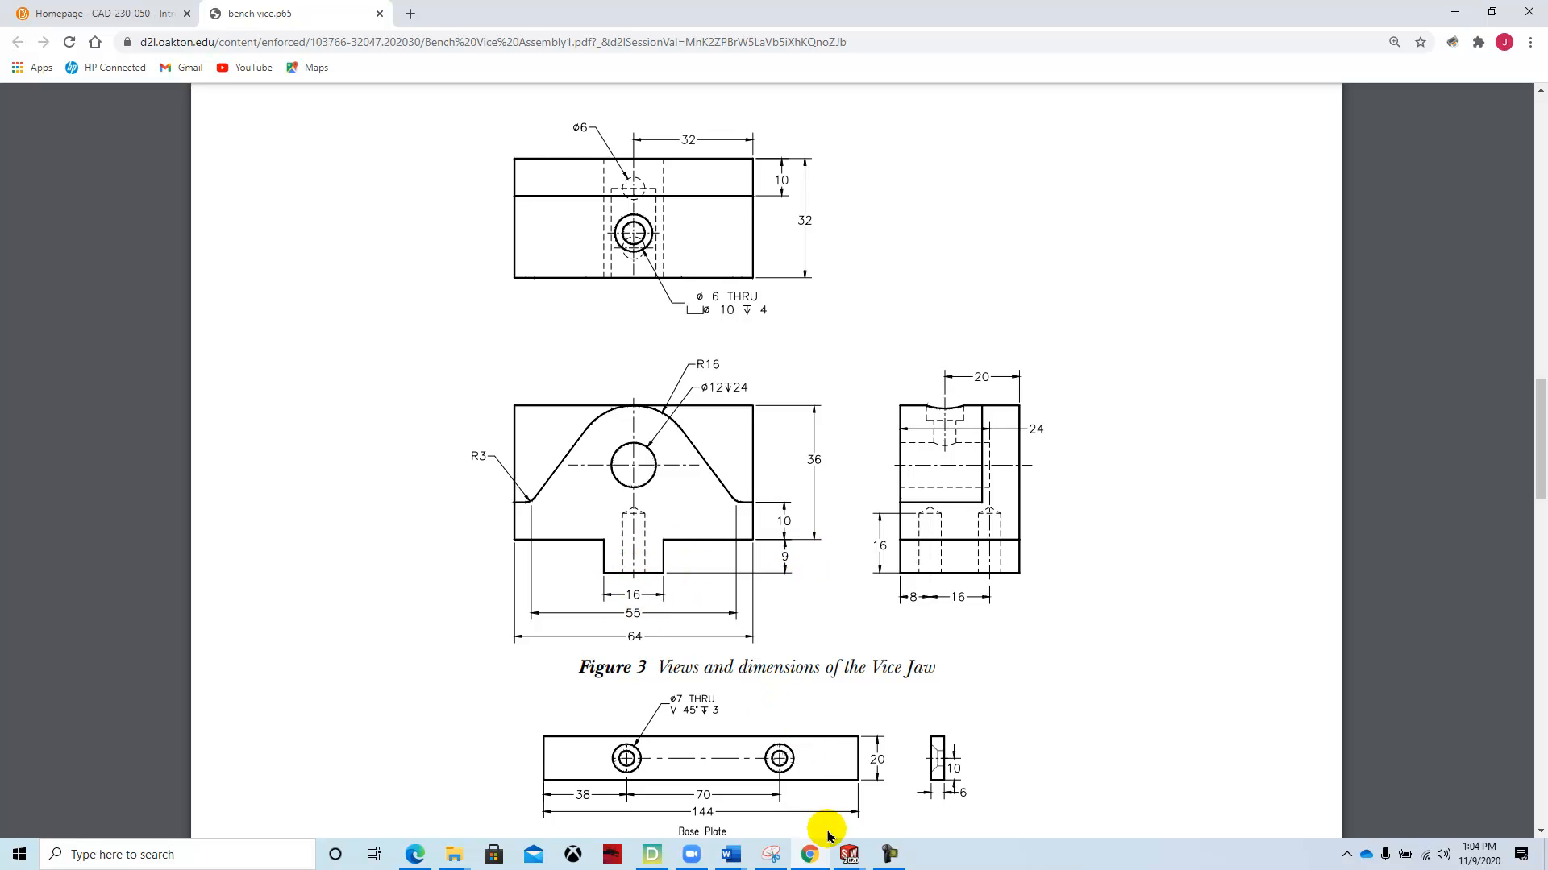
{"action": "mouse_move", "coordinate": [848, 856]}
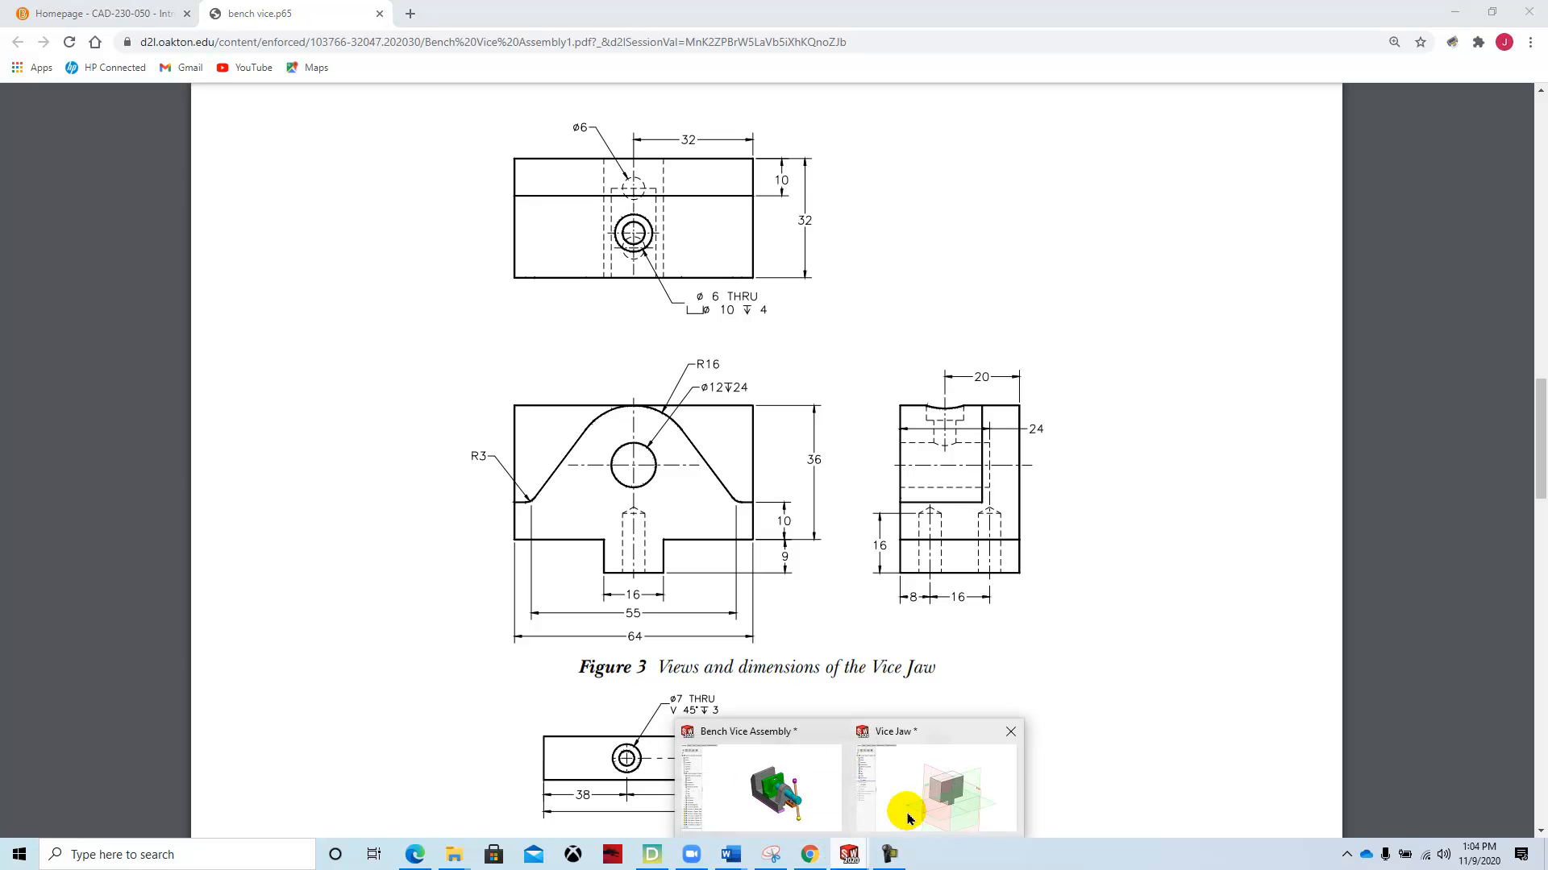
{"action": "left_click", "coordinate": [905, 805]}
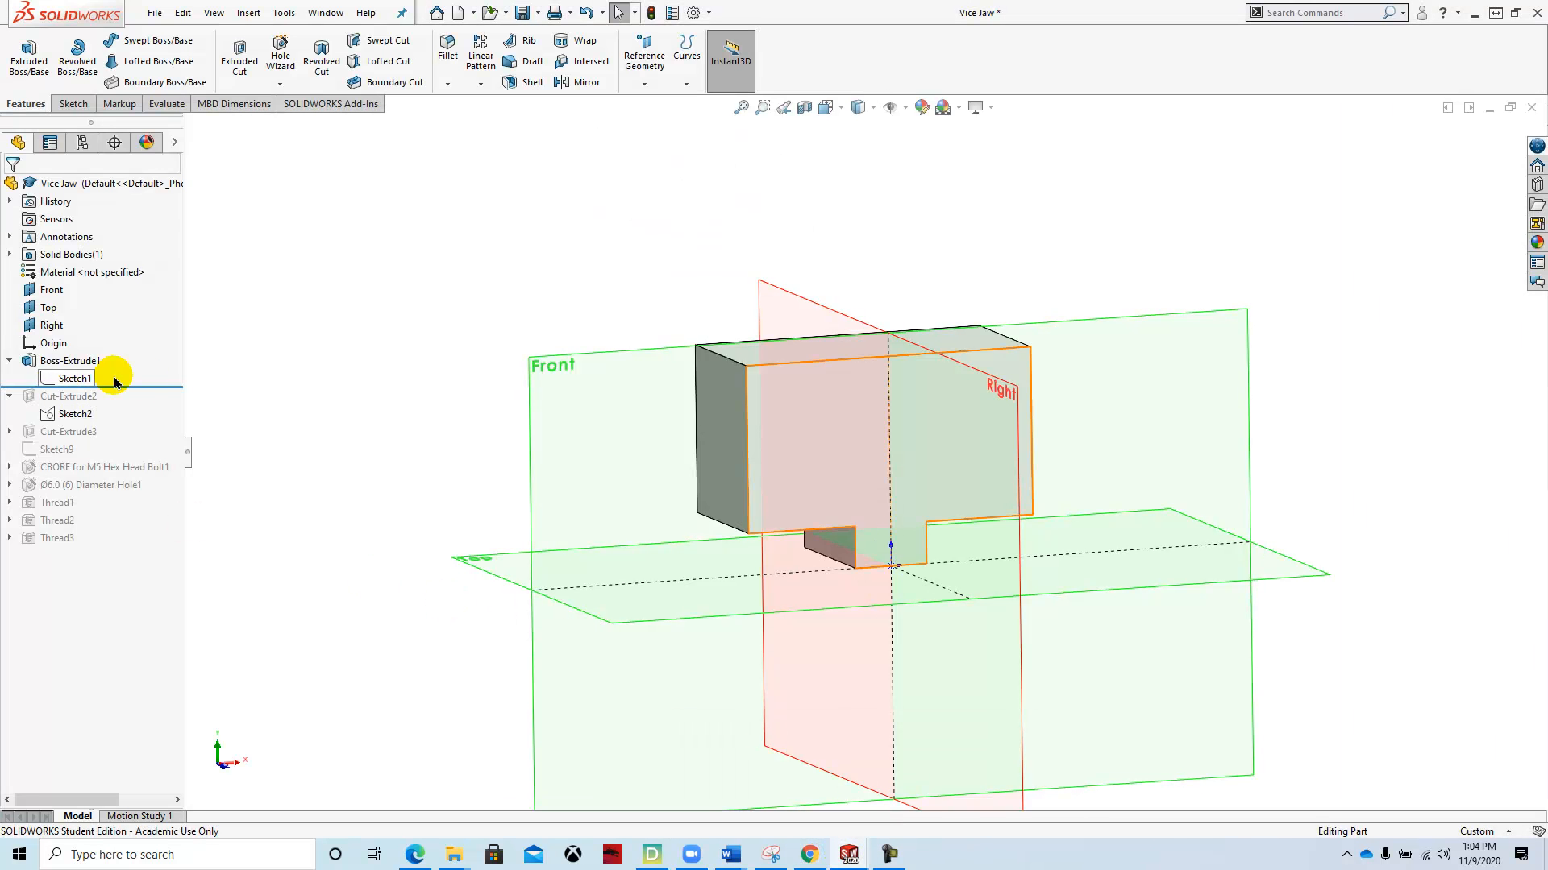
Step: Roll the Vice Jaw history forward in stages through the extruded cuts, counterbore, 6 mm diameter holes and all three threads
{"action": "left_click_drag", "start_coordinate": [153, 385], "coordinate": [152, 421]}
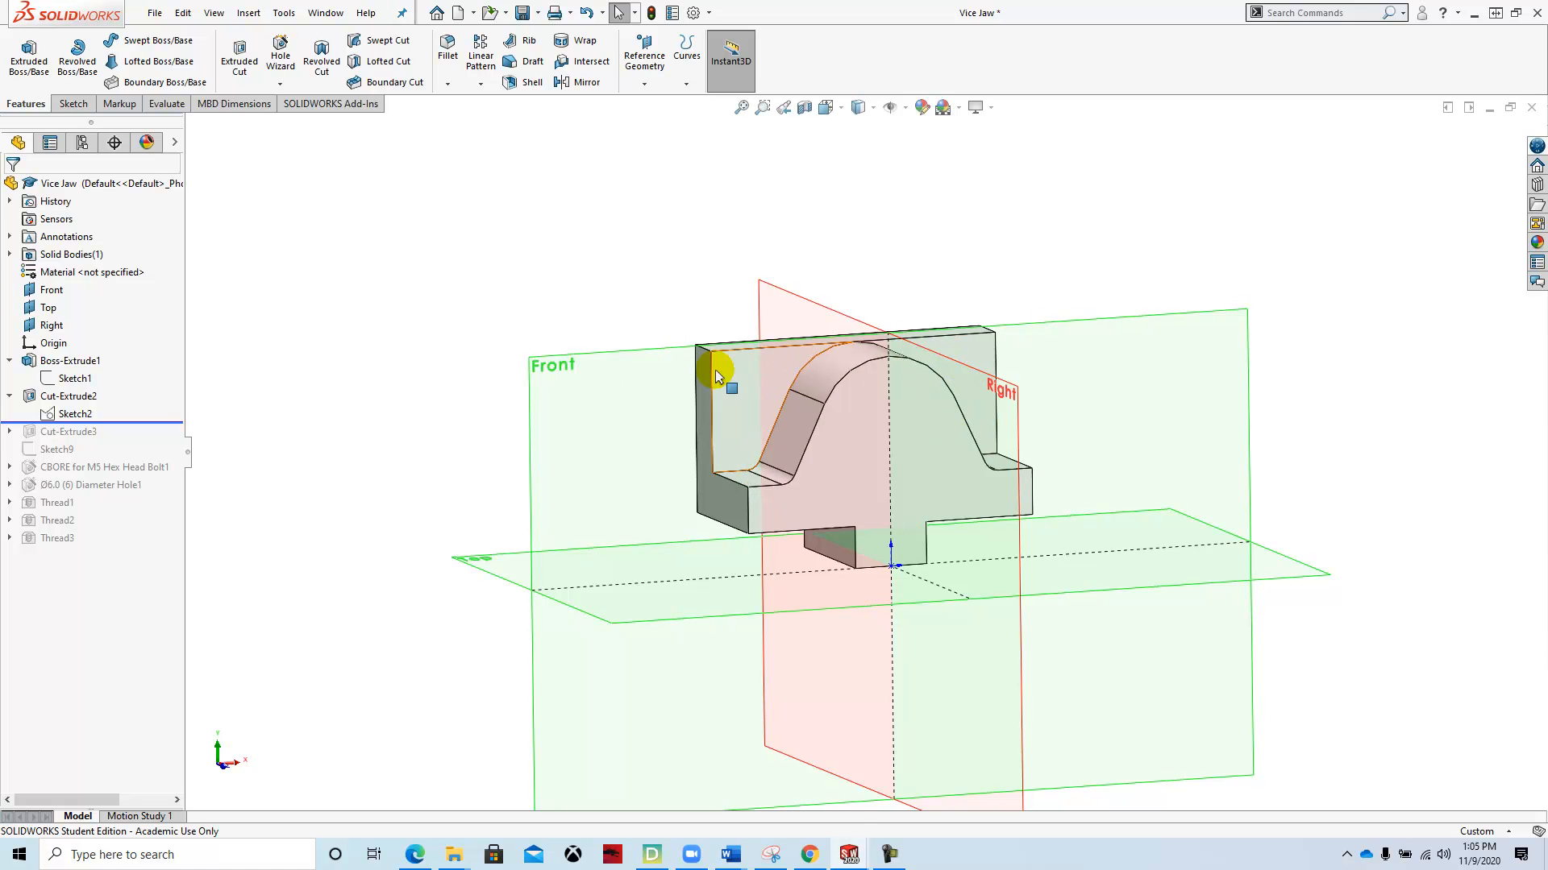
{"action": "left_click_drag", "start_coordinate": [145, 420], "coordinate": [132, 459]}
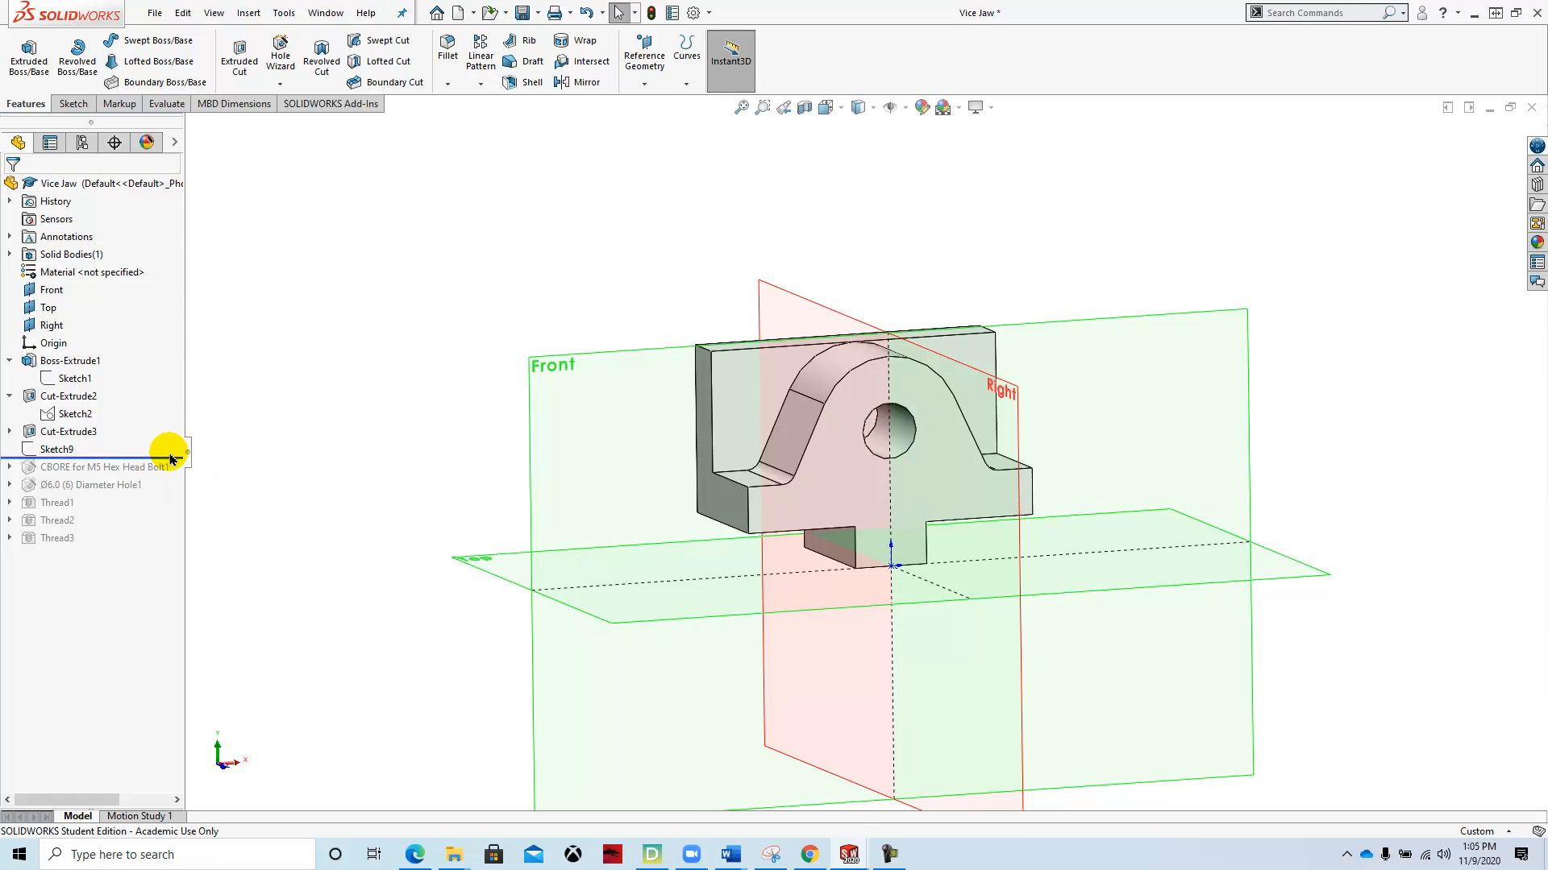
{"action": "left_click_drag", "start_coordinate": [182, 457], "coordinate": [176, 479]}
{"action": "middle_click_drag", "start_coordinate": [500, 464], "coordinate": [594, 553]}
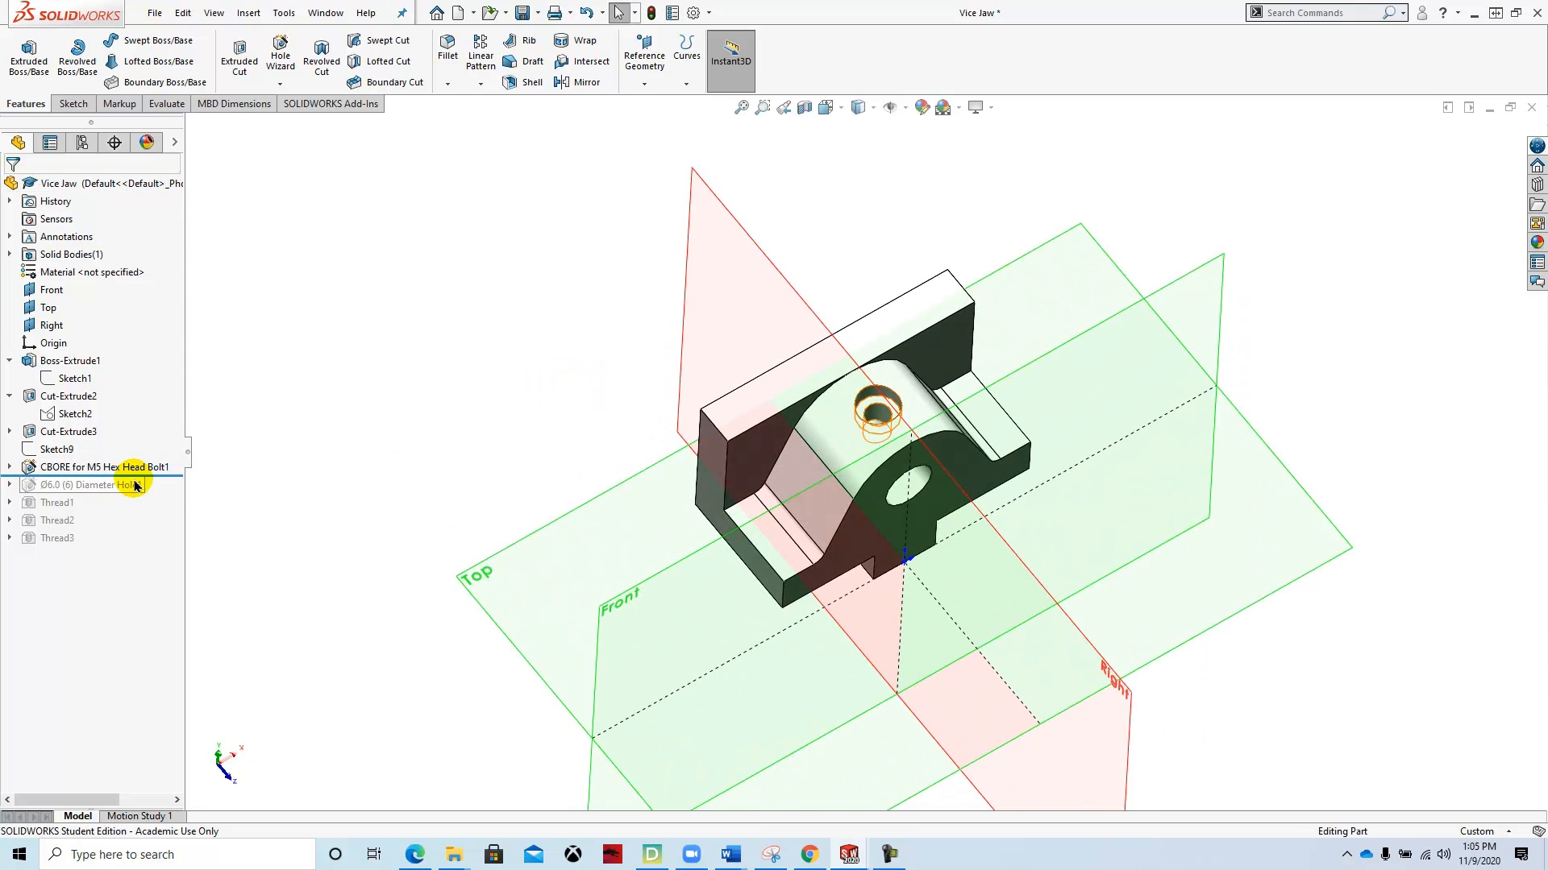
{"action": "left_click_drag", "start_coordinate": [167, 476], "coordinate": [166, 492]}
{"action": "middle_click_drag", "start_coordinate": [390, 559], "coordinate": [359, 479]}
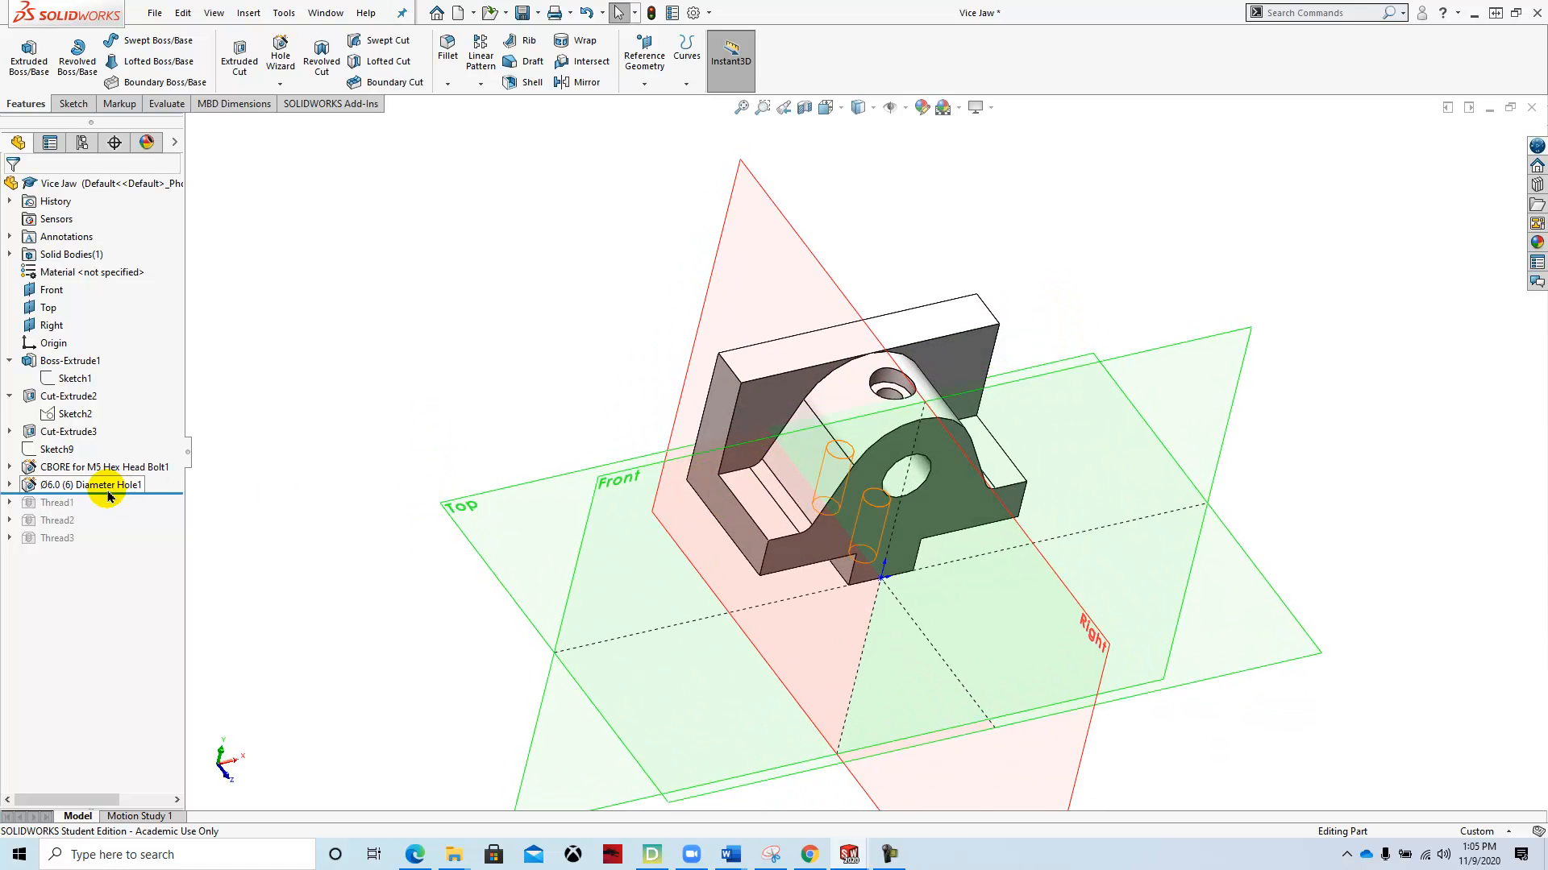
{"action": "left_click_drag", "start_coordinate": [171, 491], "coordinate": [171, 543]}
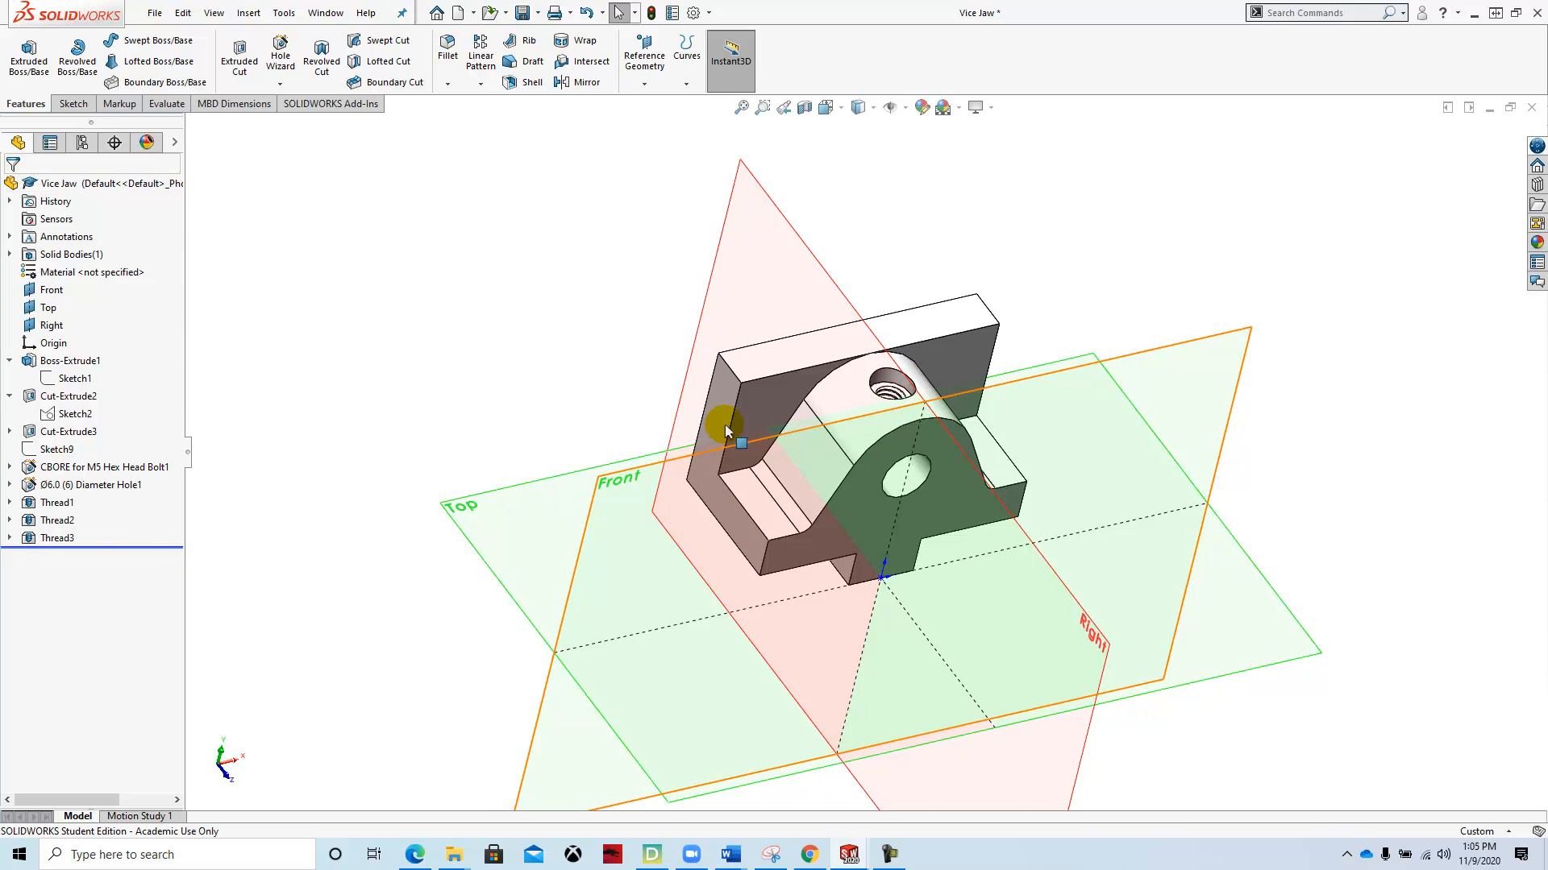
Step: Inspect the Vice Jaw's counterbored top hole and two threaded bottom holes, and locate the Thread command
{"action": "middle_click_drag", "start_coordinate": [366, 481], "coordinate": [356, 441]}
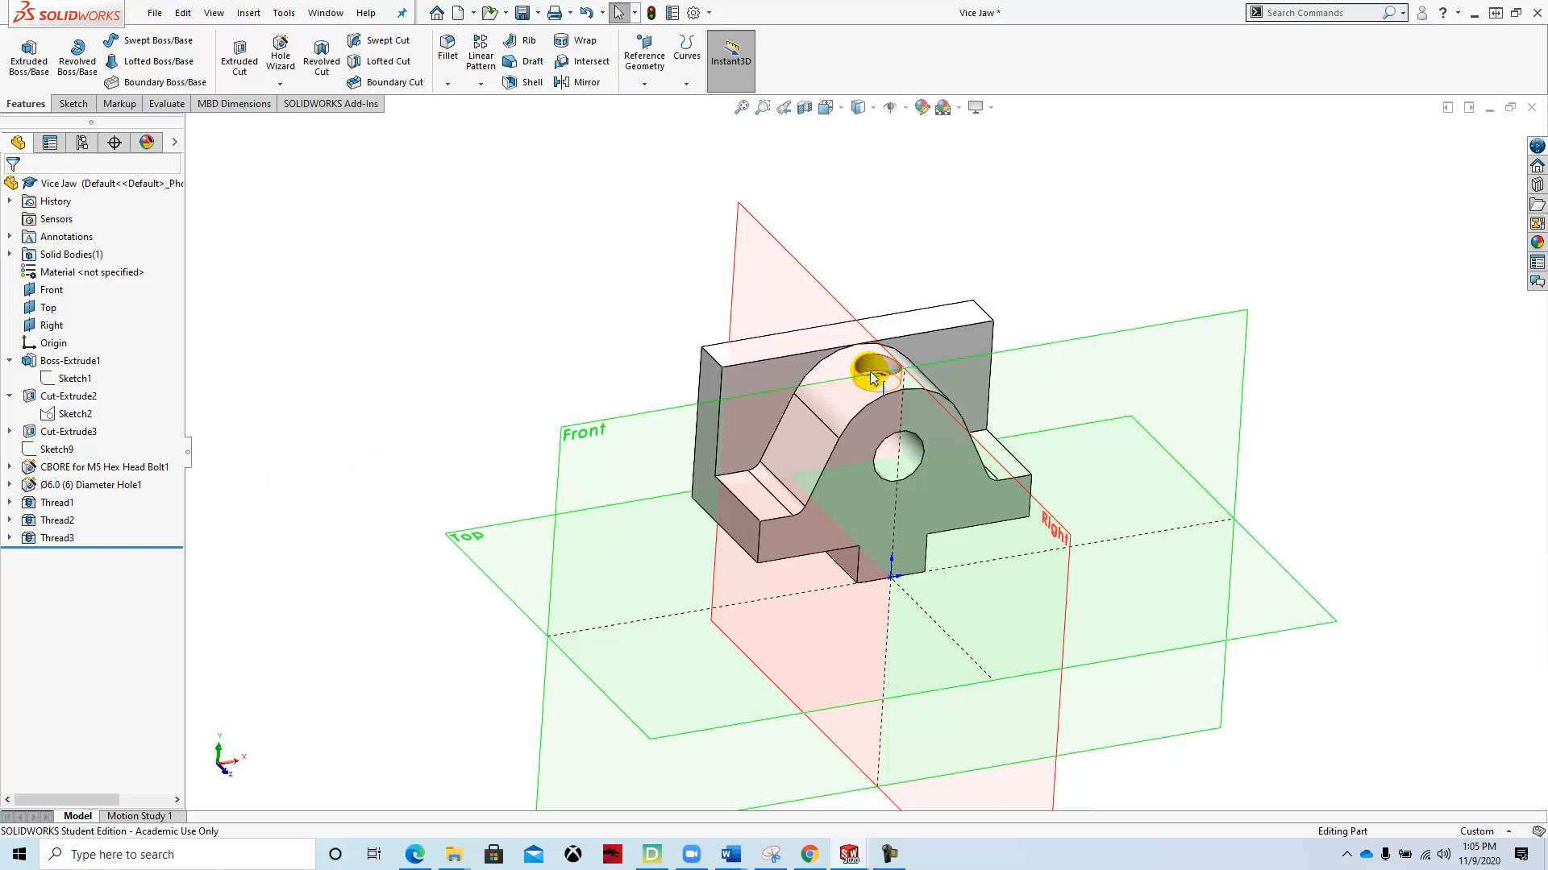
{"action": "middle_click_drag", "start_coordinate": [467, 415], "coordinate": [858, 461]}
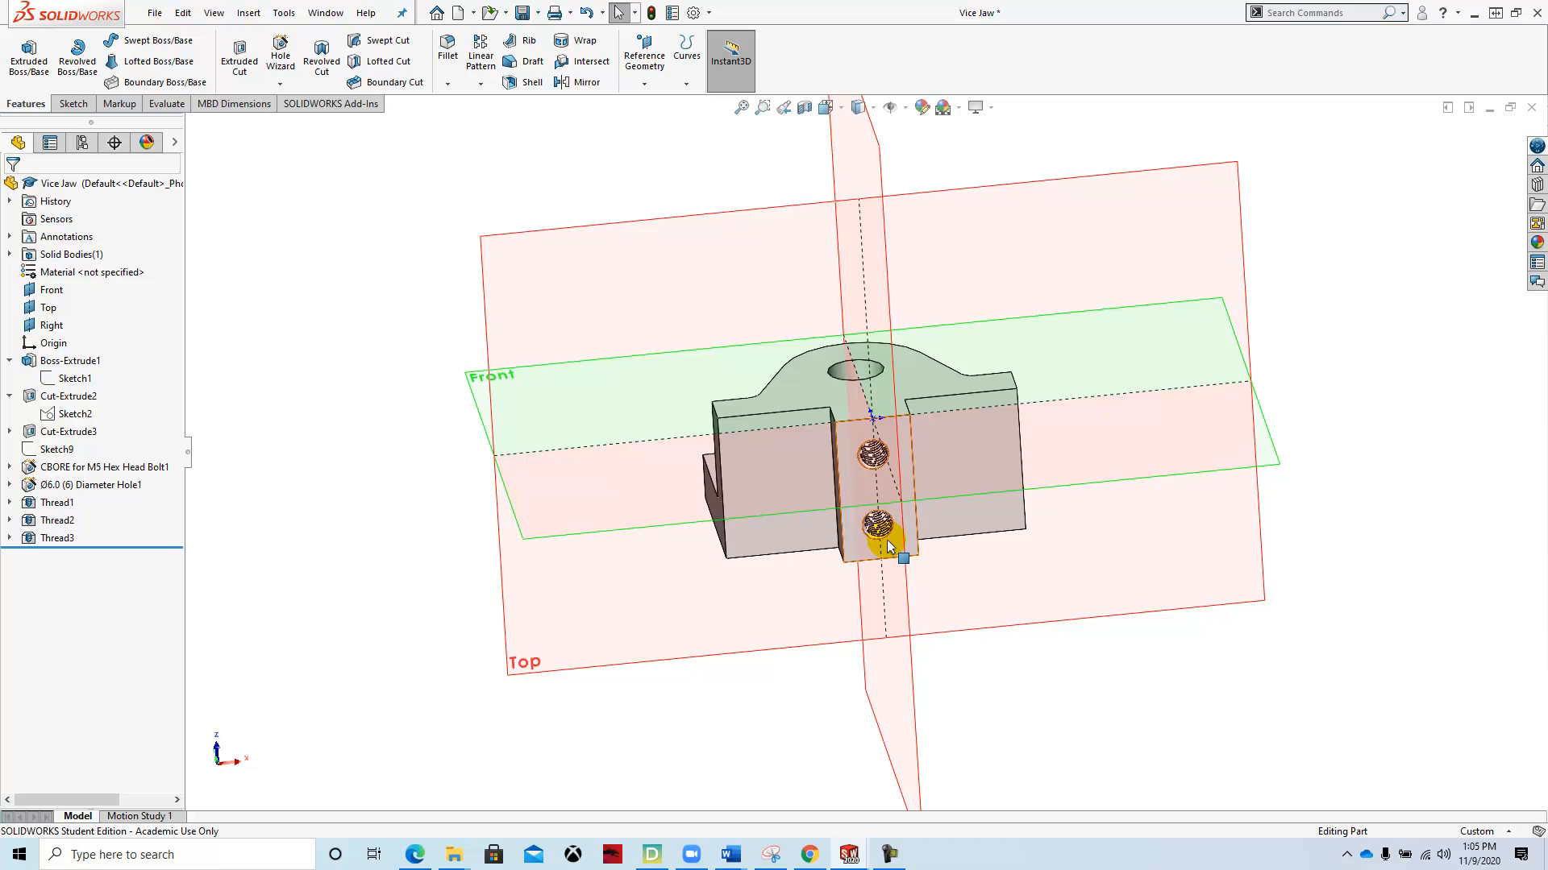
{"action": "middle_click_drag", "start_coordinate": [412, 275], "coordinate": [508, 324]}
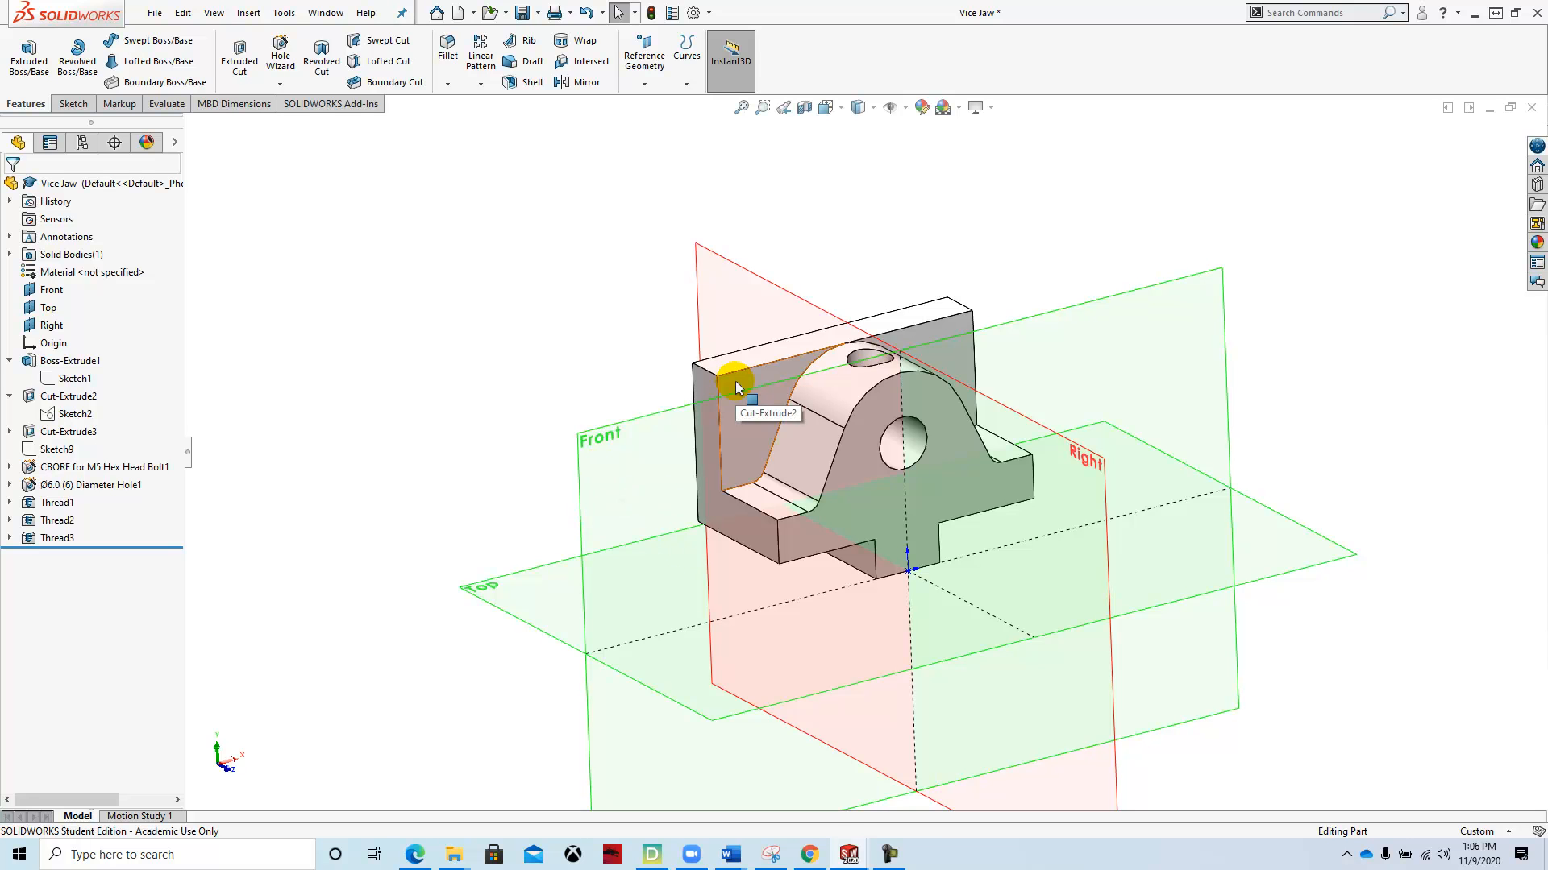
{"action": "left_click", "coordinate": [279, 86]}
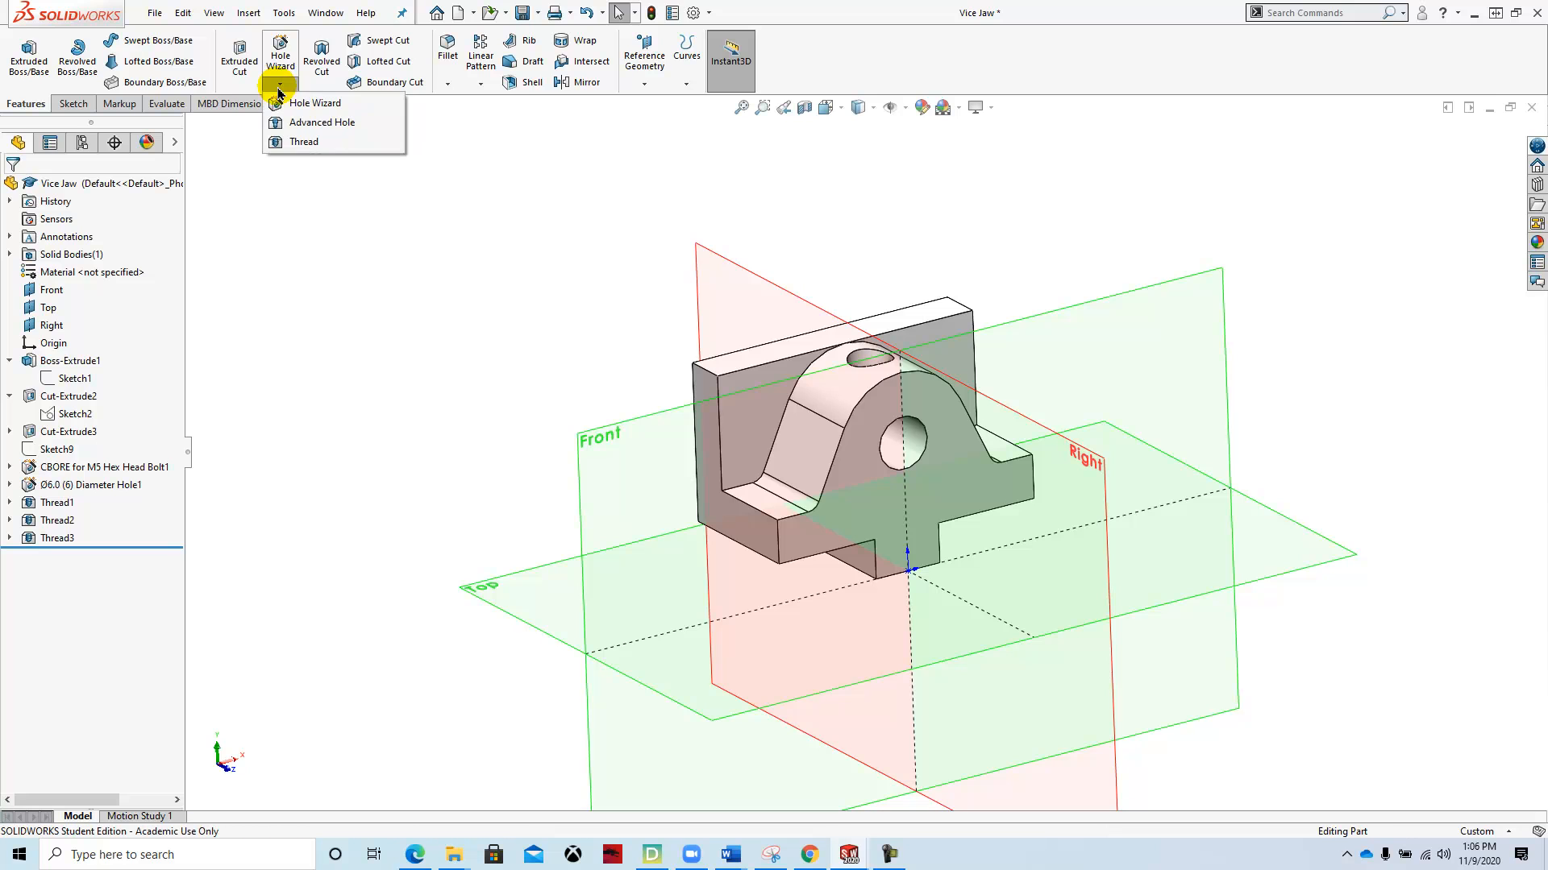
{"action": "left_click", "coordinate": [304, 142]}
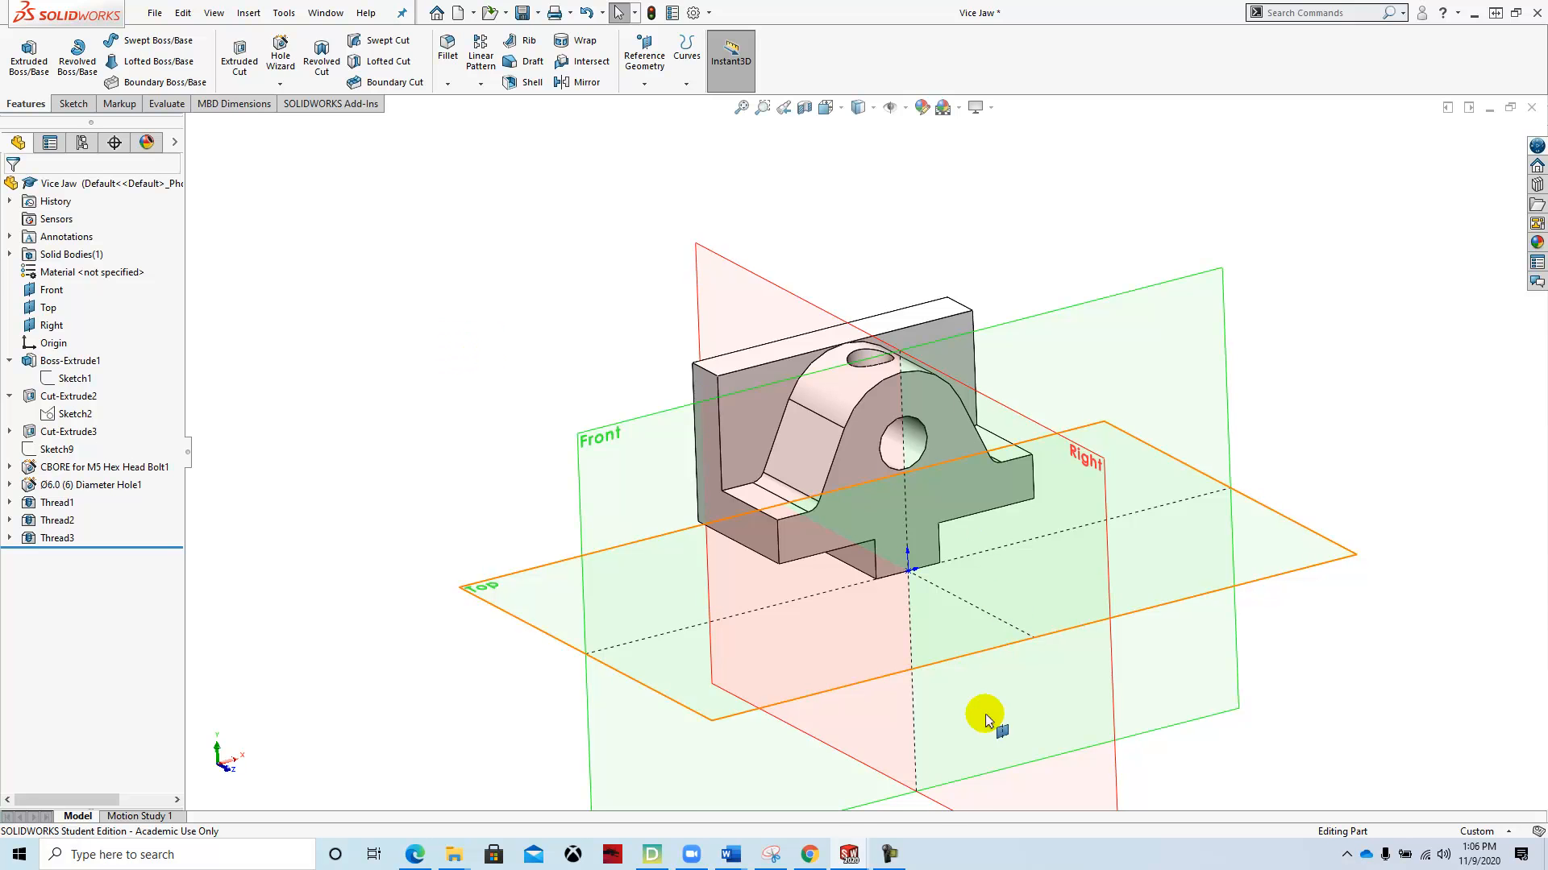
Step: Review the Vice Jaw's base profile dimensions on the drawing in Chrome, and go back to the SOLIDWORKS Vice Jaw window
{"action": "left_click", "coordinate": [806, 851]}
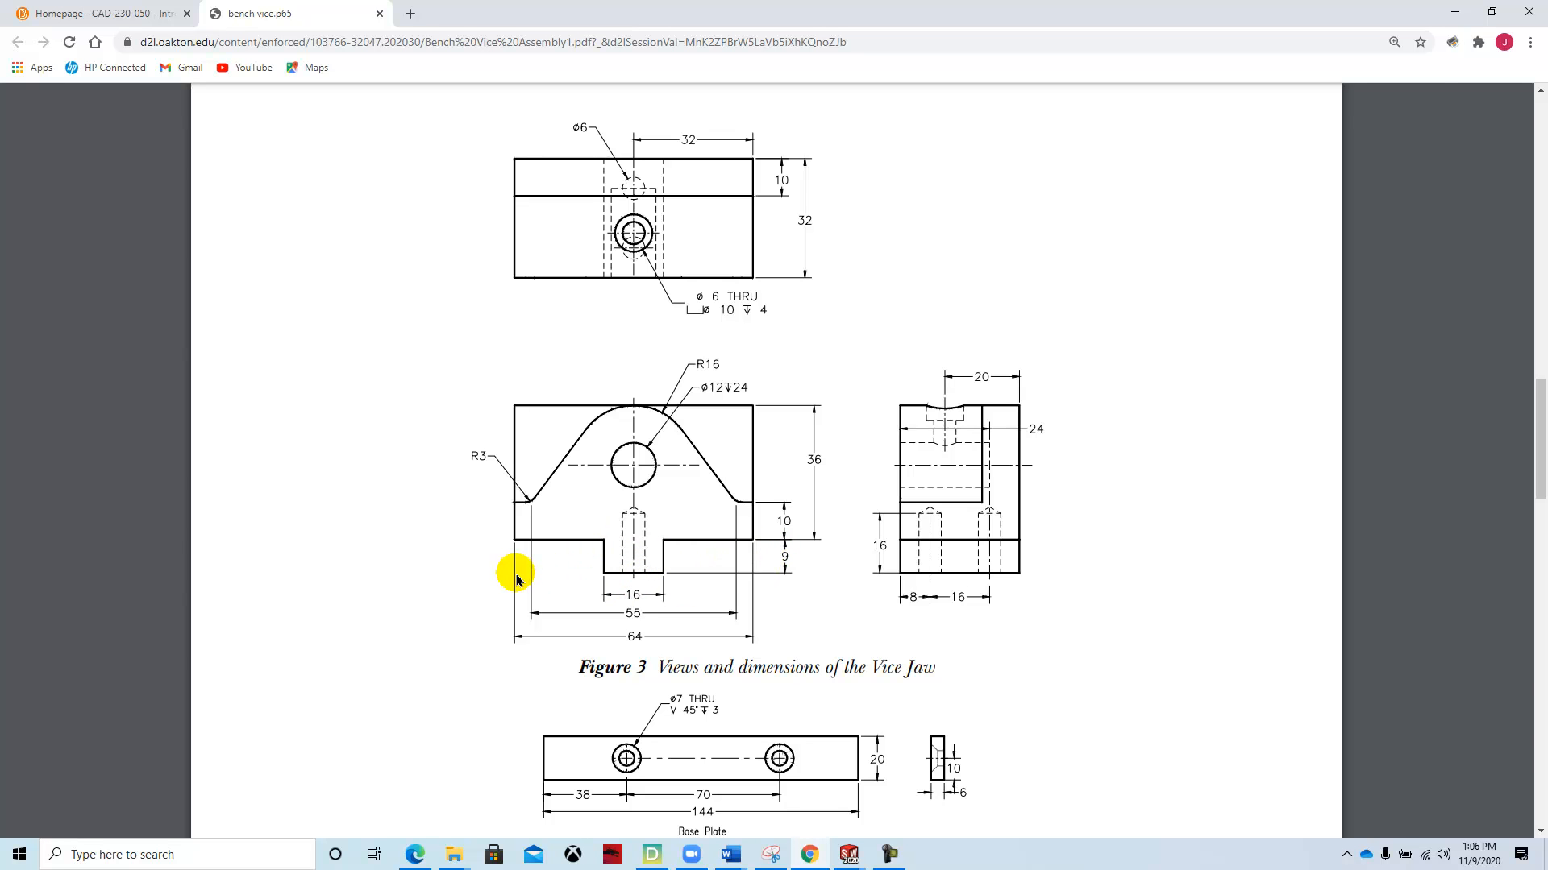
{"action": "mouse_move", "coordinate": [849, 852]}
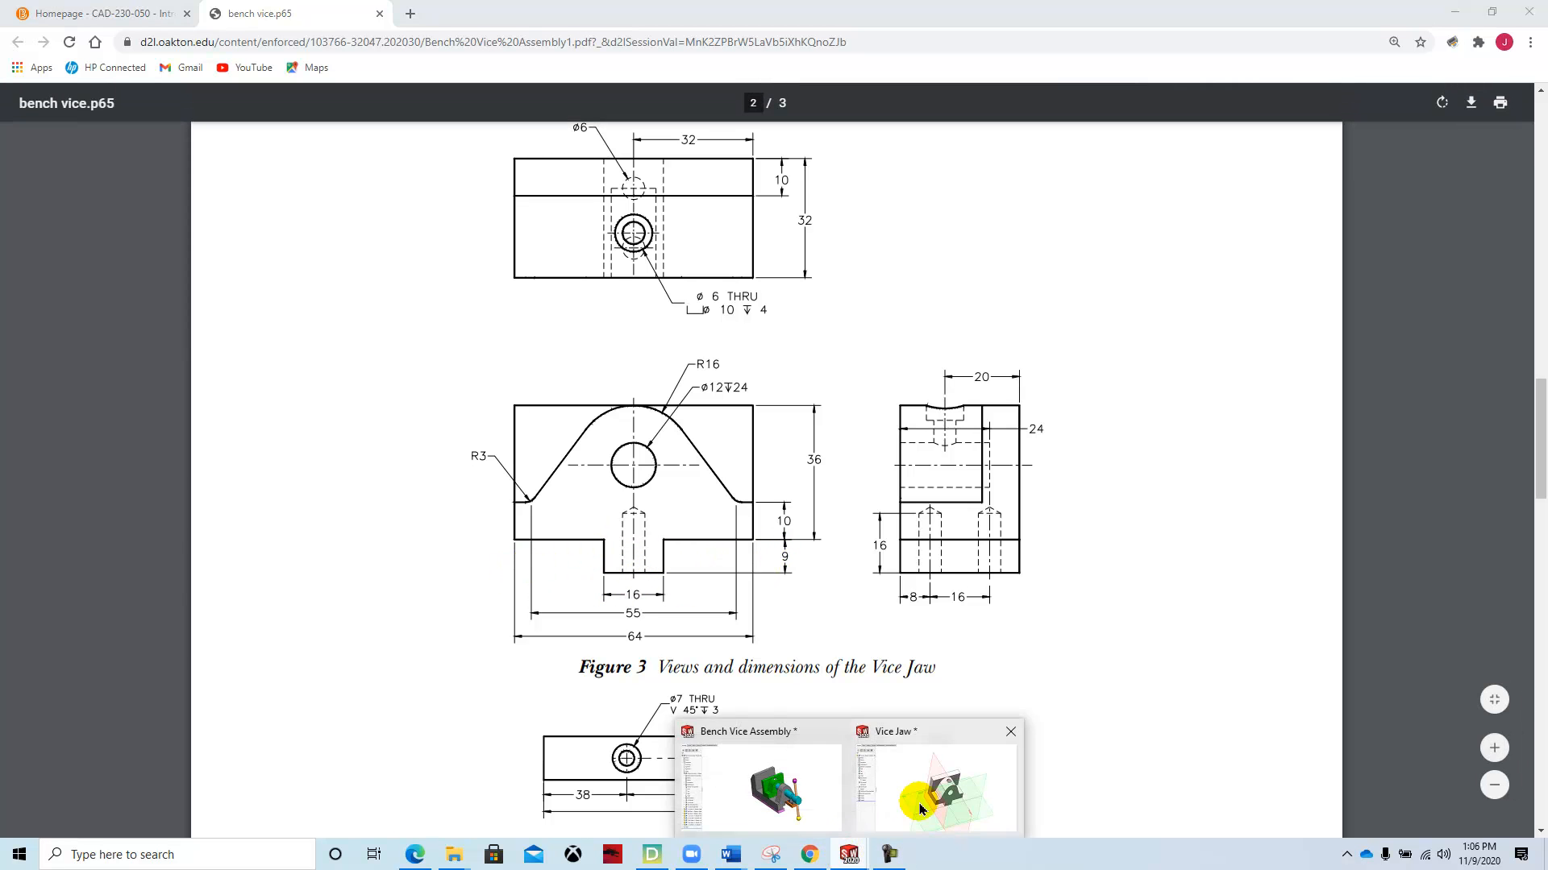
{"action": "left_click", "coordinate": [921, 810]}
Step: Create a new part document
{"action": "left_click", "coordinate": [153, 13]}
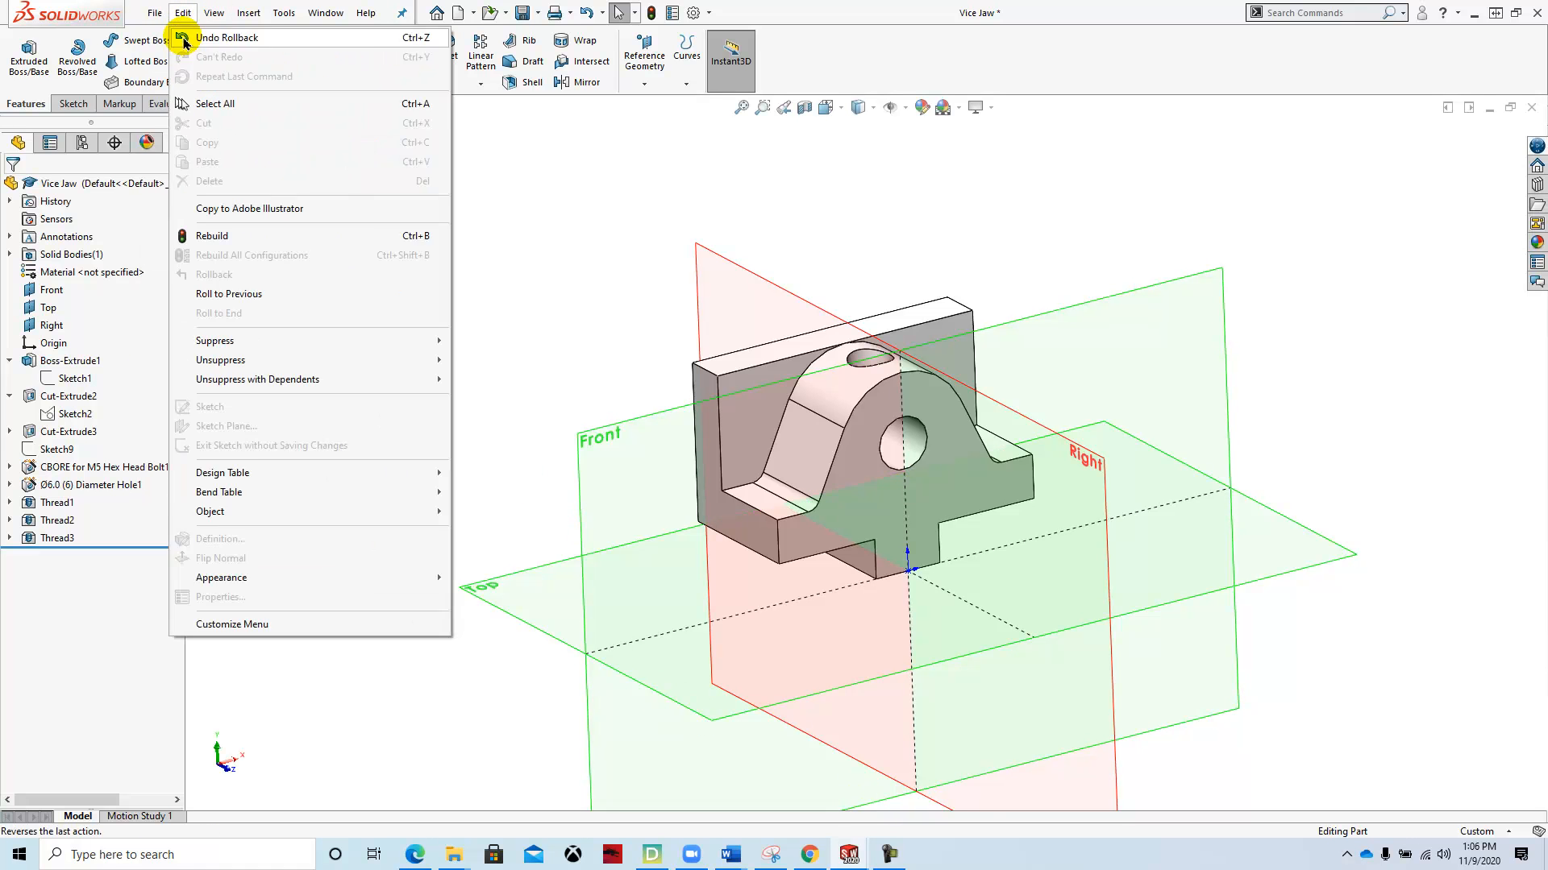
{"action": "left_click", "coordinate": [171, 39]}
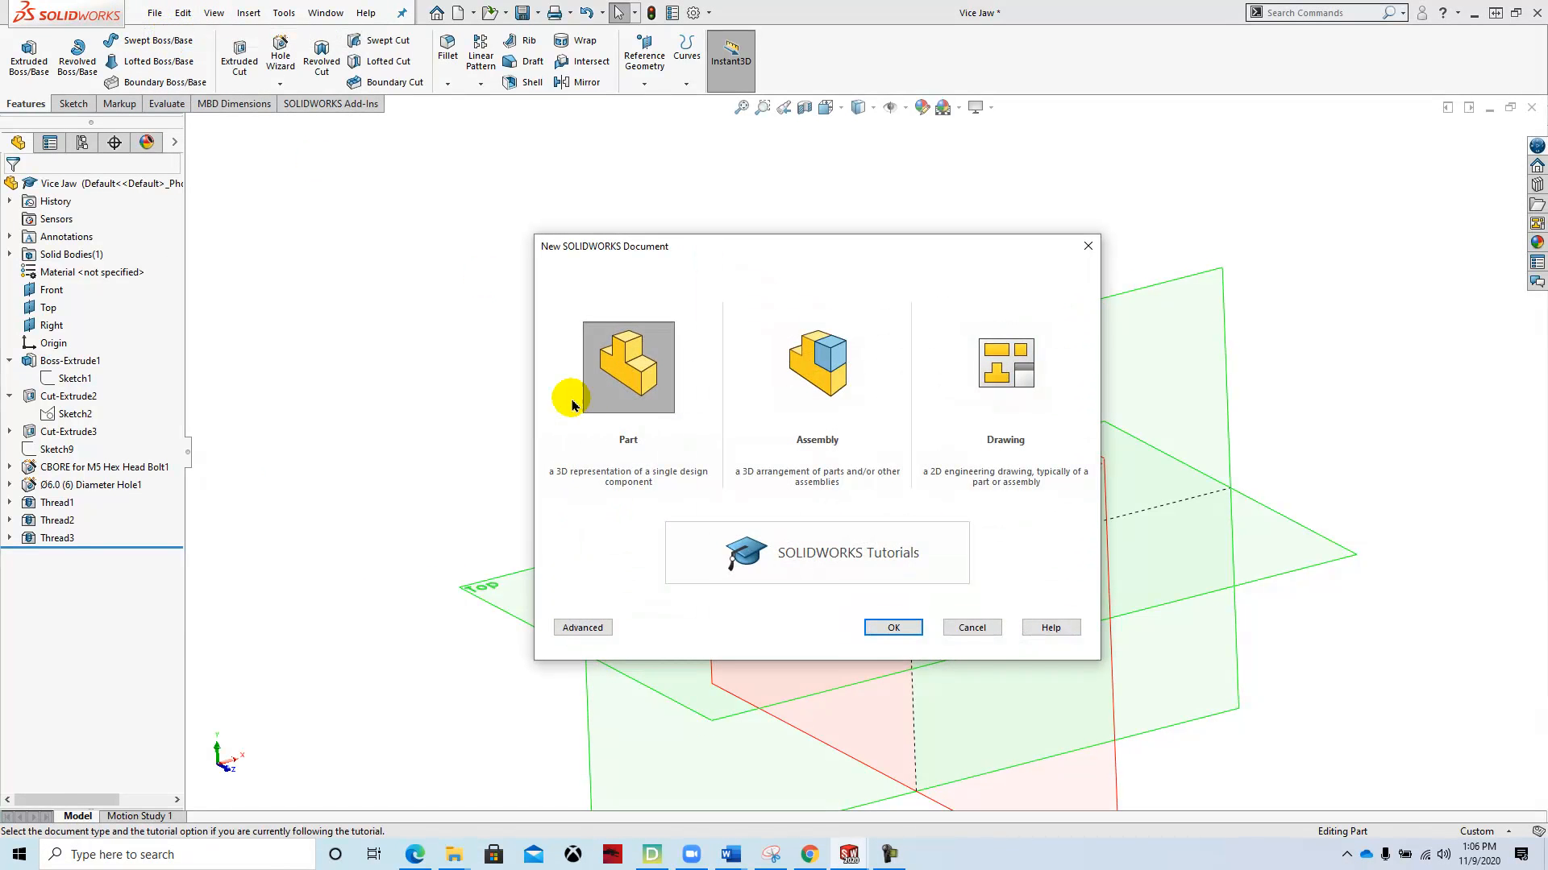
{"action": "left_click", "coordinate": [994, 637]}
{"action": "left_click", "coordinate": [900, 627]}
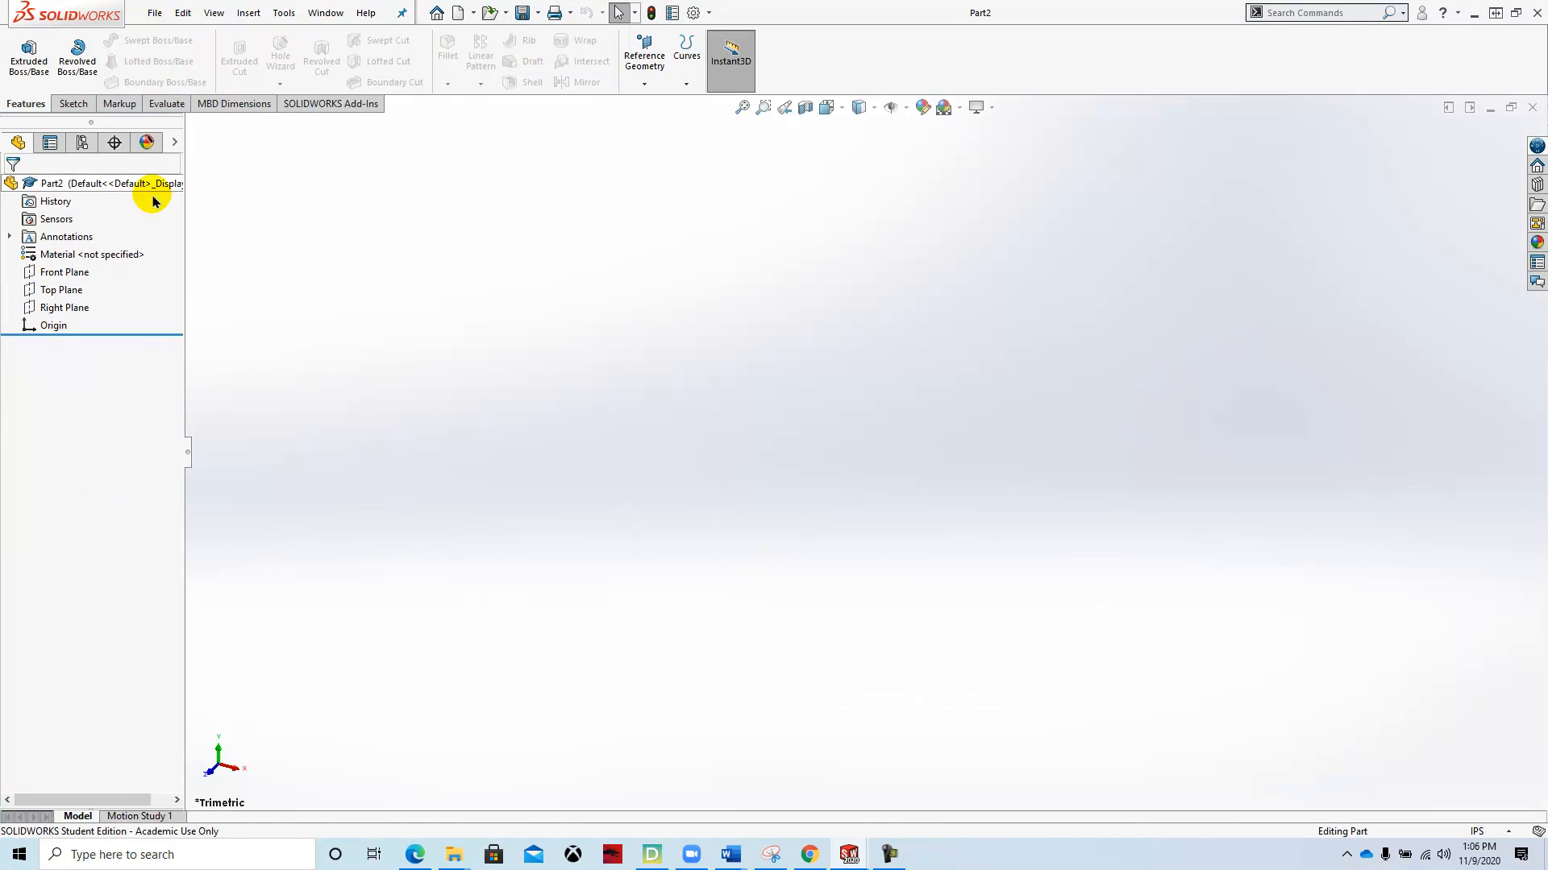
Step: Start a sketch on the Front Plane and draw a vertical centerline about 3.2 in long upward from the origin
{"action": "right_click", "coordinate": [56, 271]}
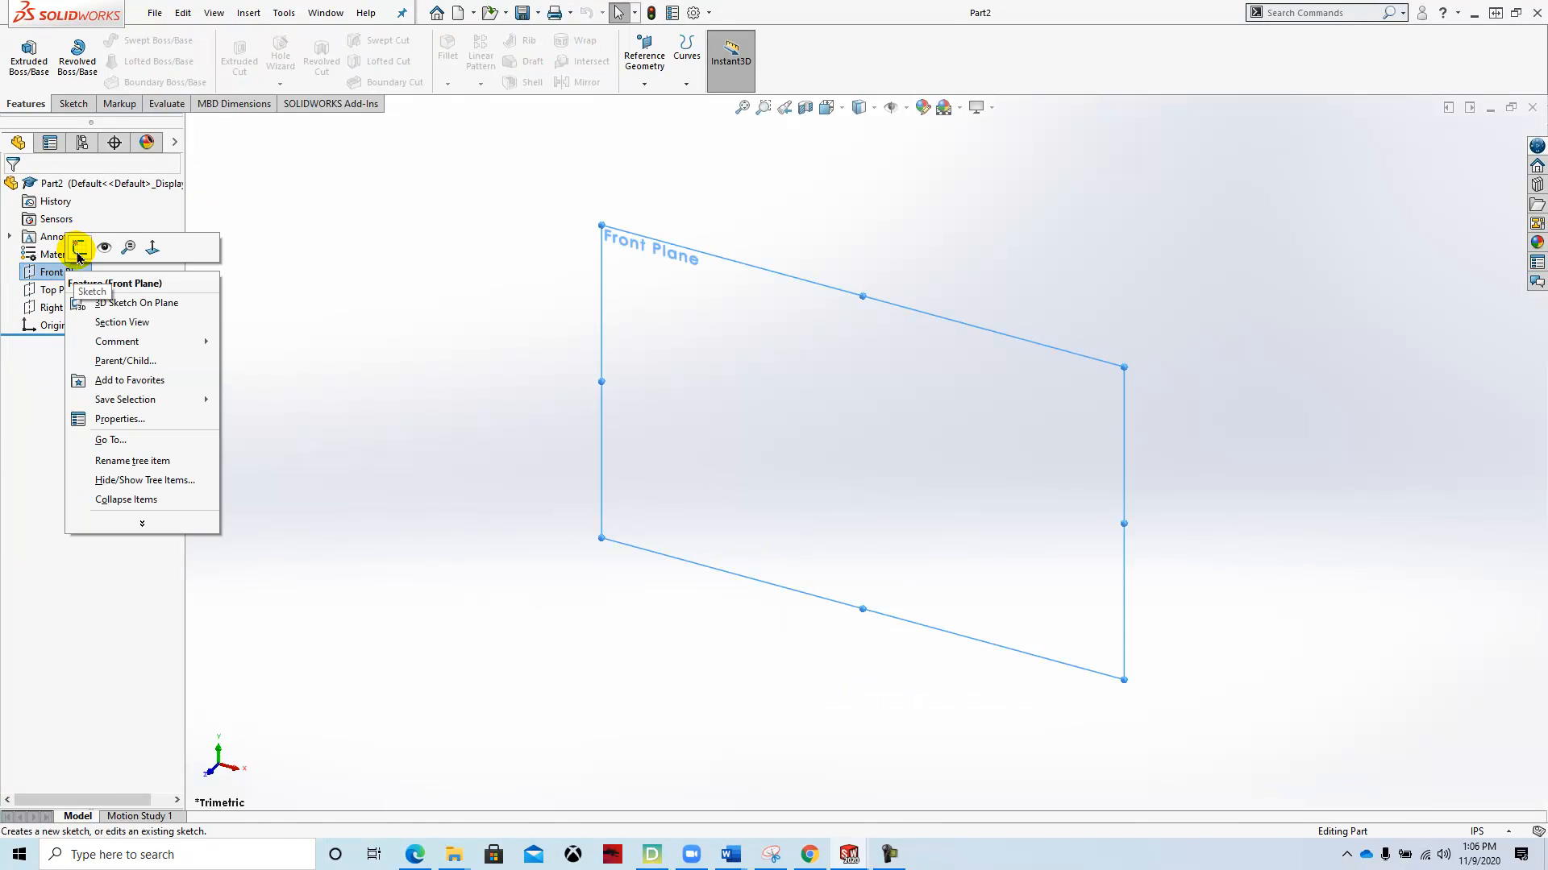
{"action": "left_click", "coordinate": [78, 249]}
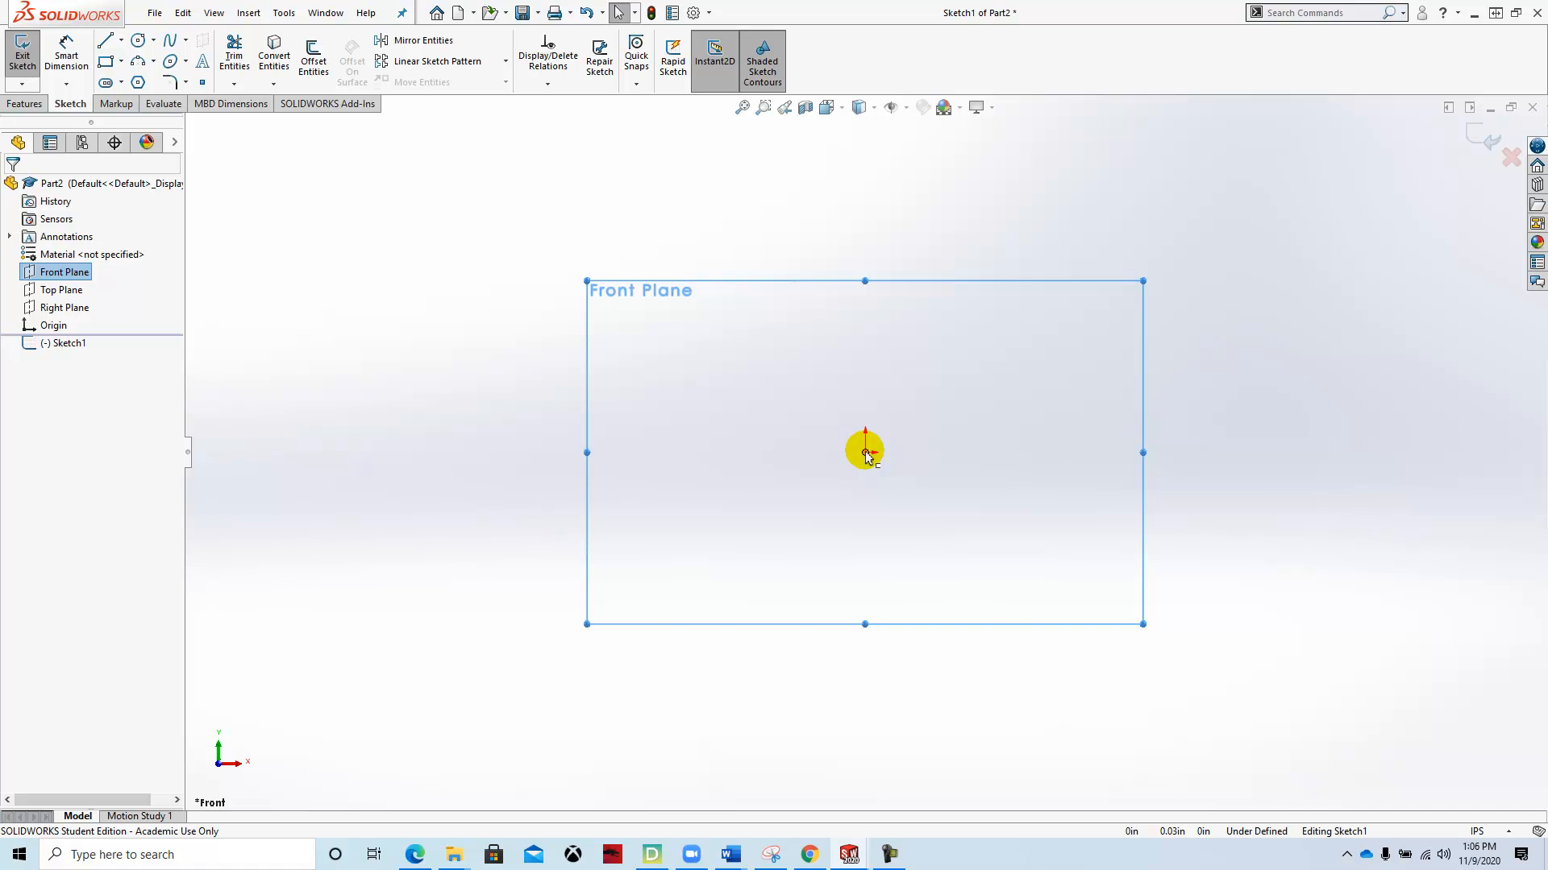
{"action": "left_click", "coordinate": [121, 46]}
{"action": "left_click", "coordinate": [139, 78]}
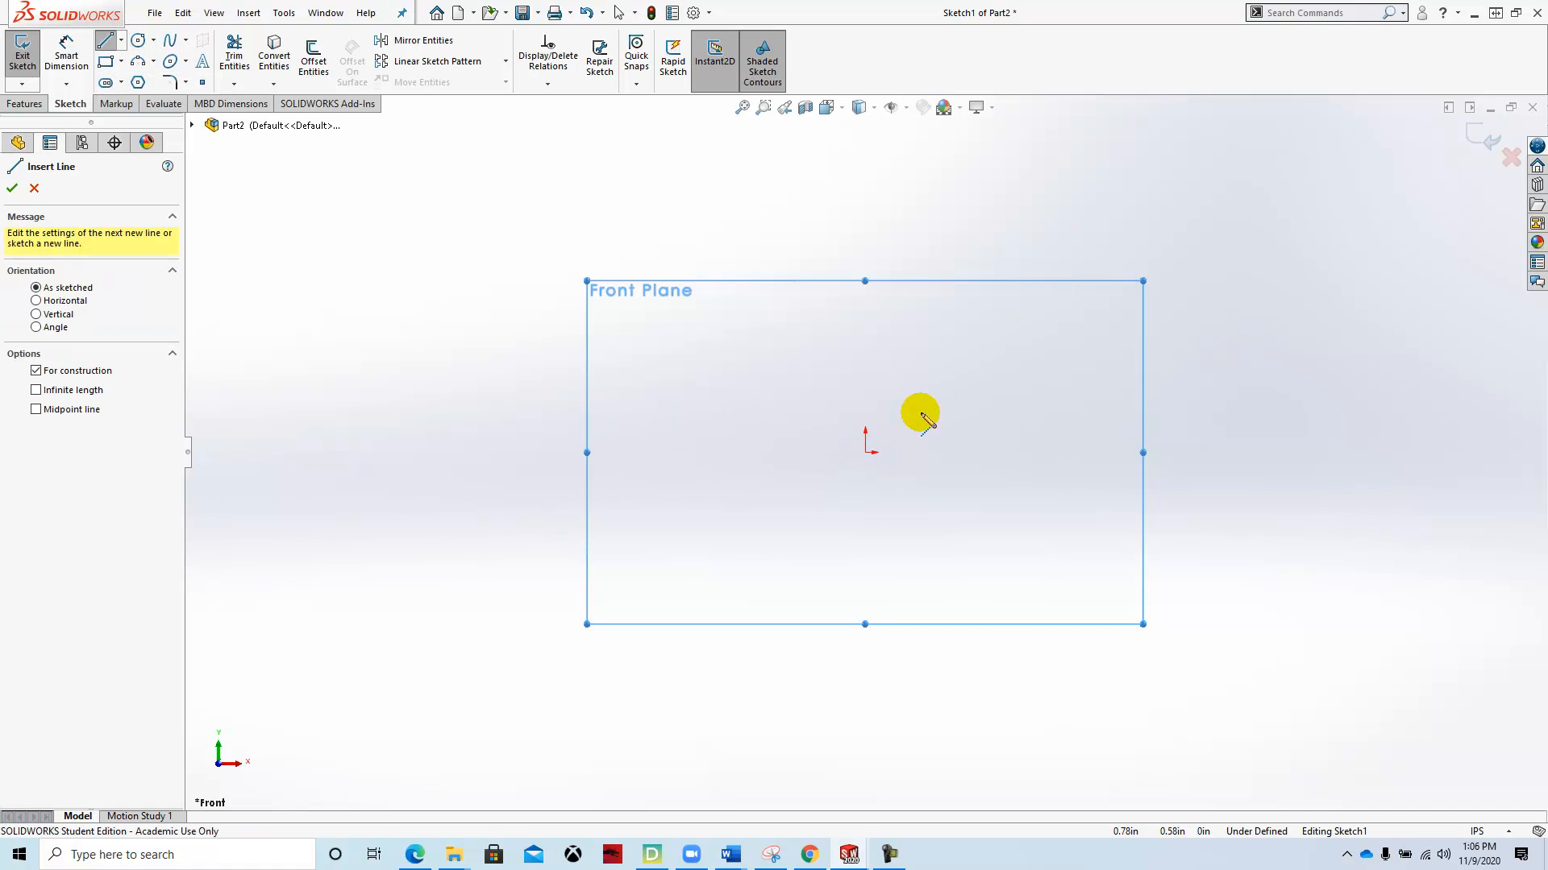
{"action": "left_click", "coordinate": [871, 452]}
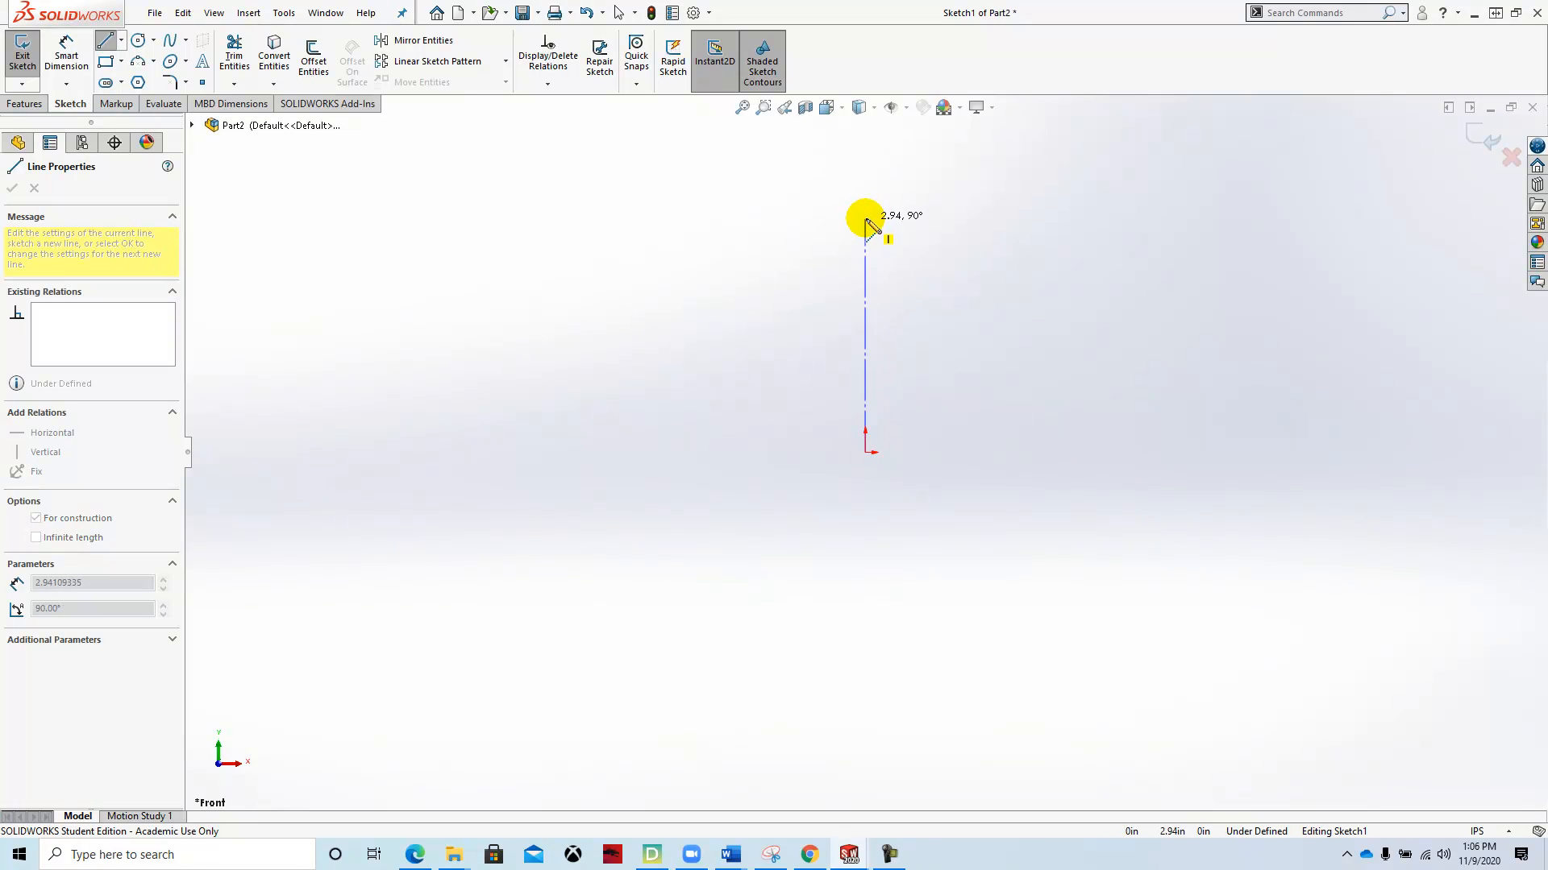
{"action": "left_click", "coordinate": [865, 200]}
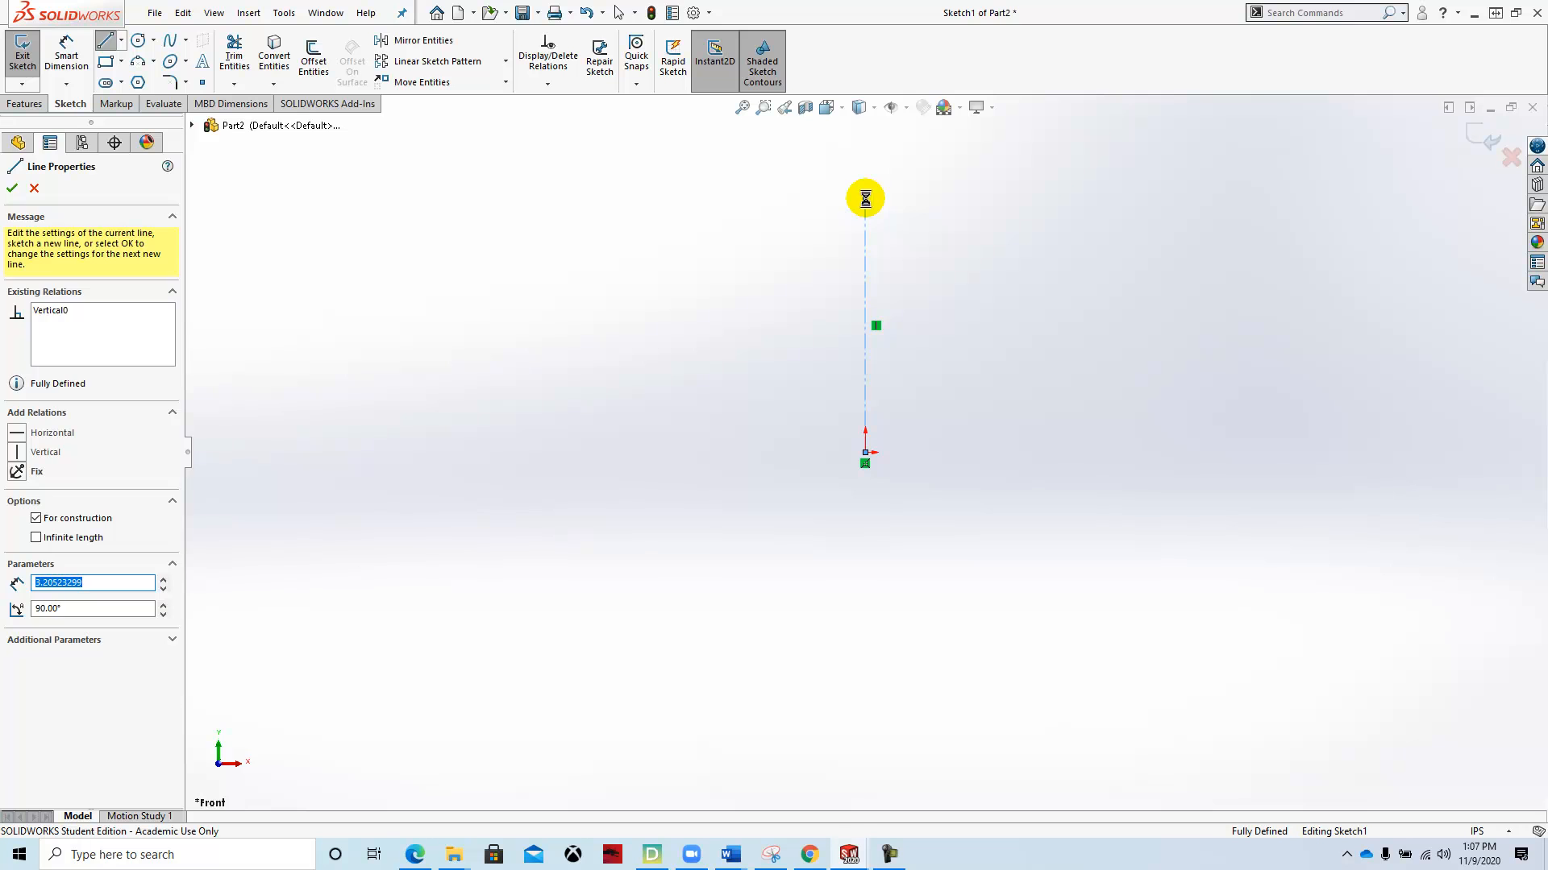
{"action": "key", "text": "Escape"}
Step: Change the new part's document units to MMGS (millimeter, gram, second)
{"action": "left_click", "coordinate": [1509, 831]}
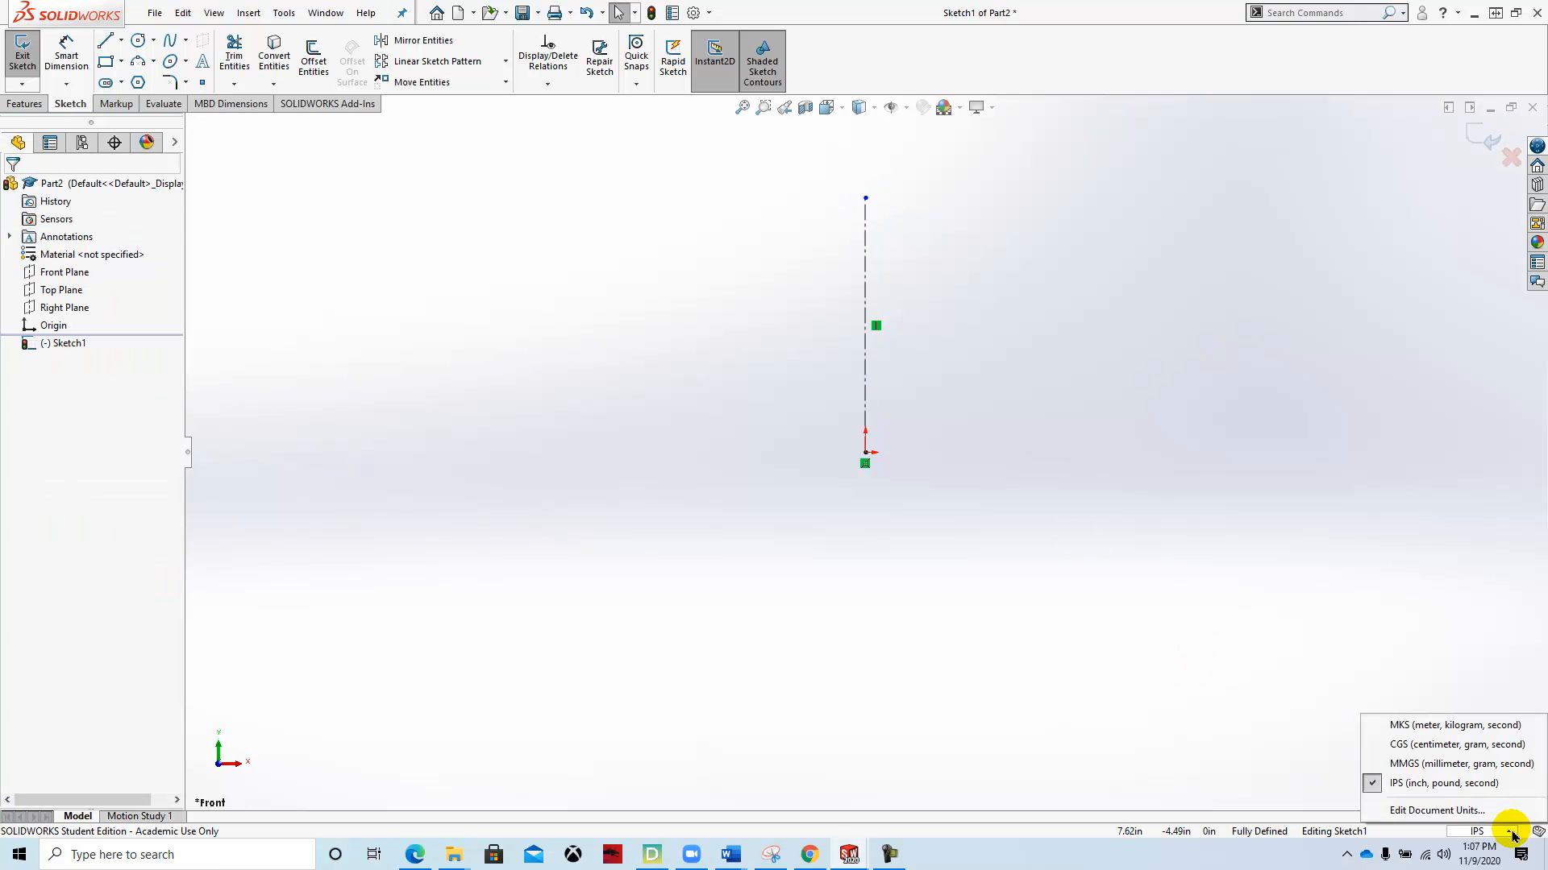
{"action": "left_click", "coordinate": [1467, 767]}
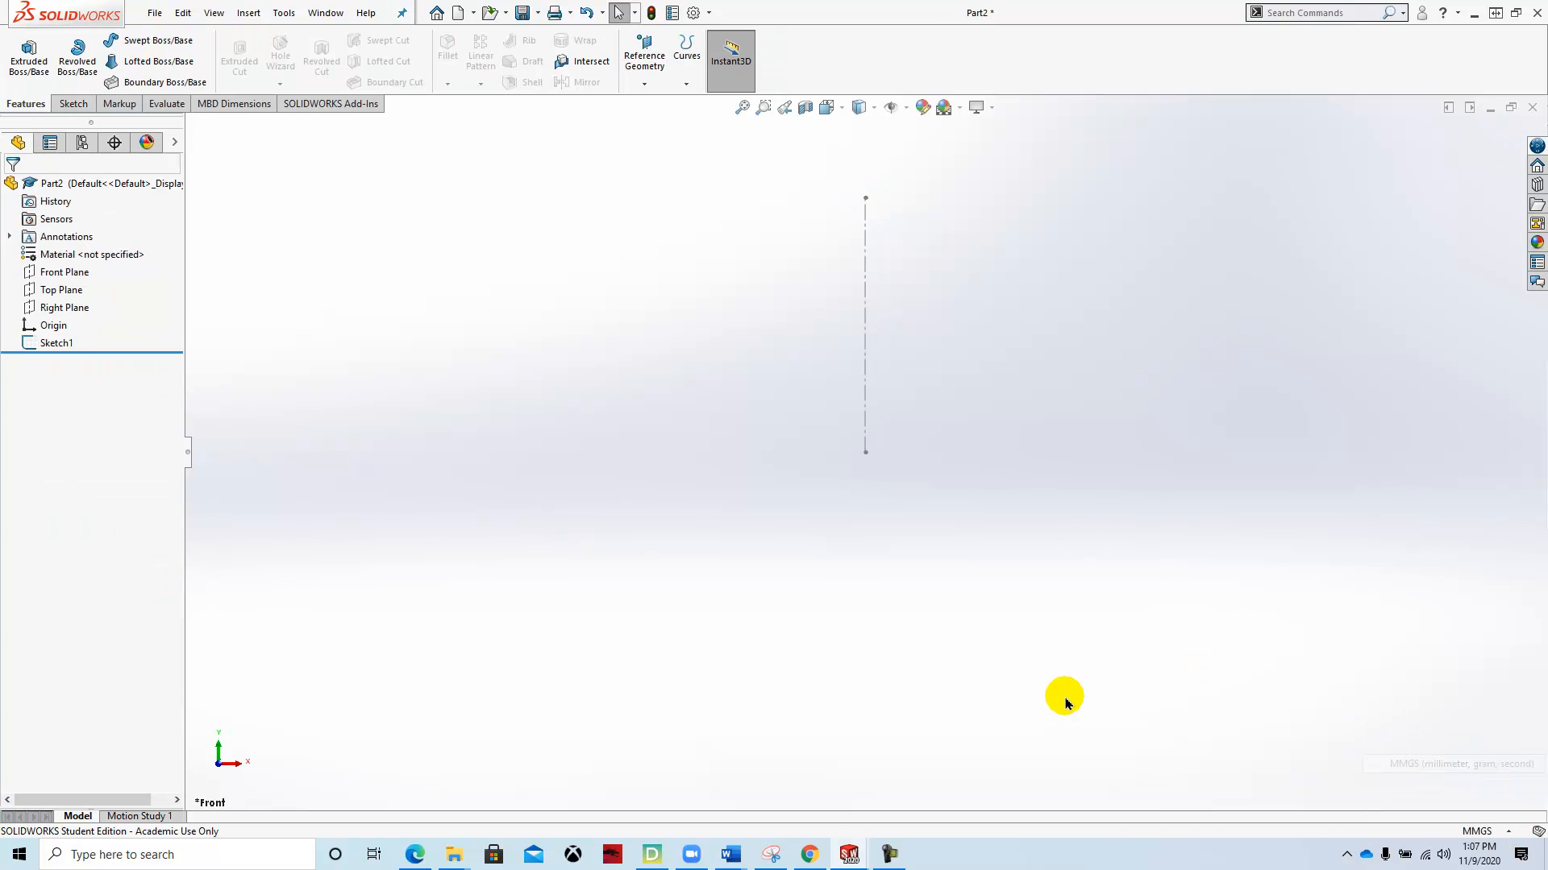
Step: Reopen the centerline sketch and draw a horizontal base line about 25 mm long from the left to the origin
{"action": "left_click", "coordinate": [69, 103]}
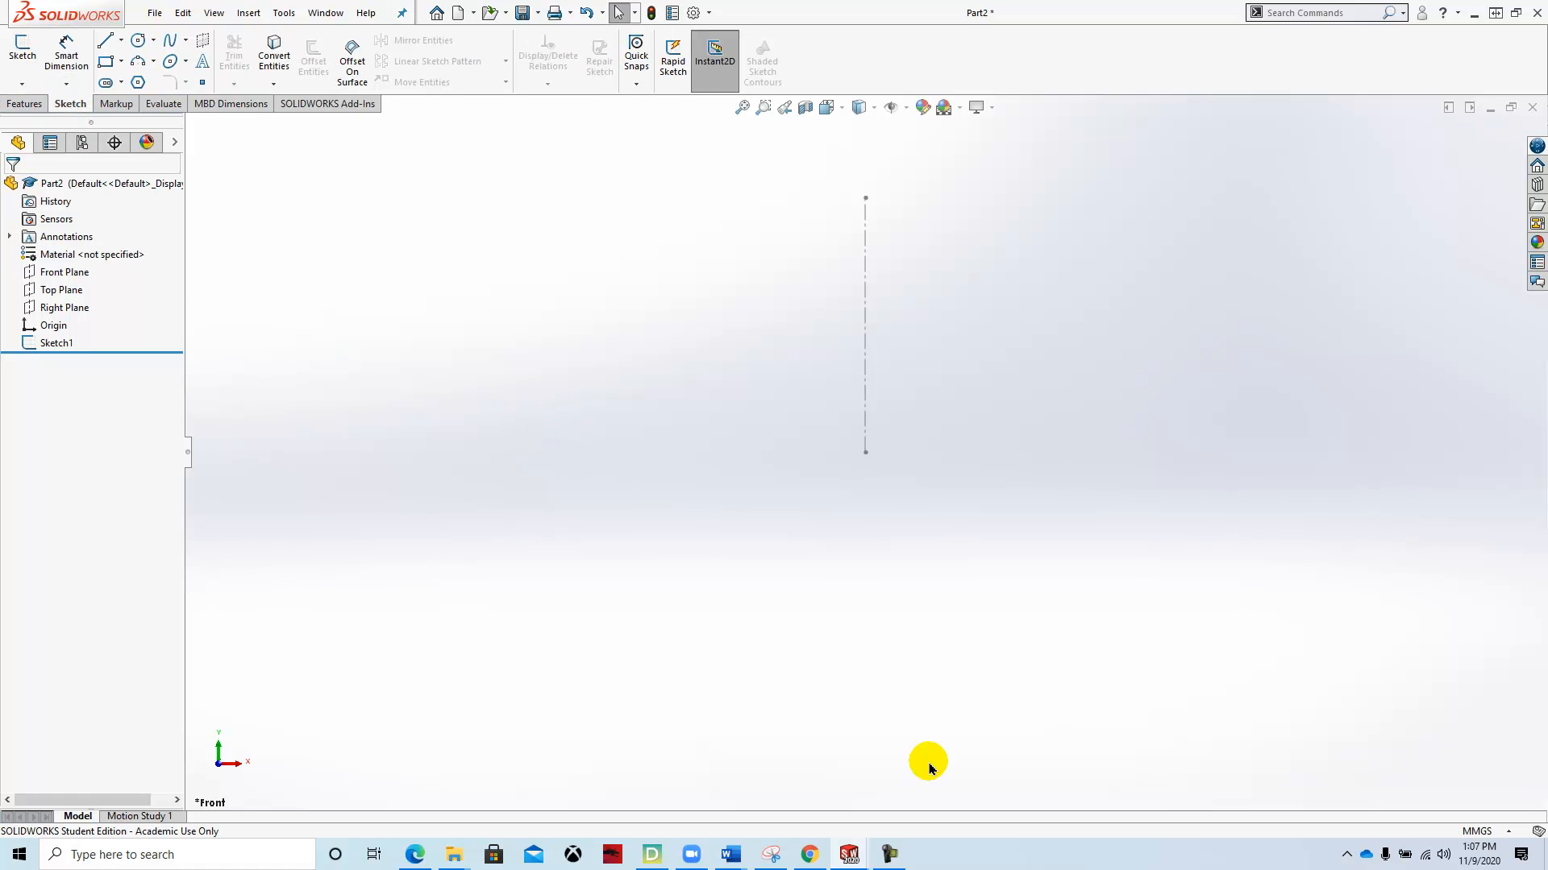
{"action": "left_click", "coordinate": [108, 43]}
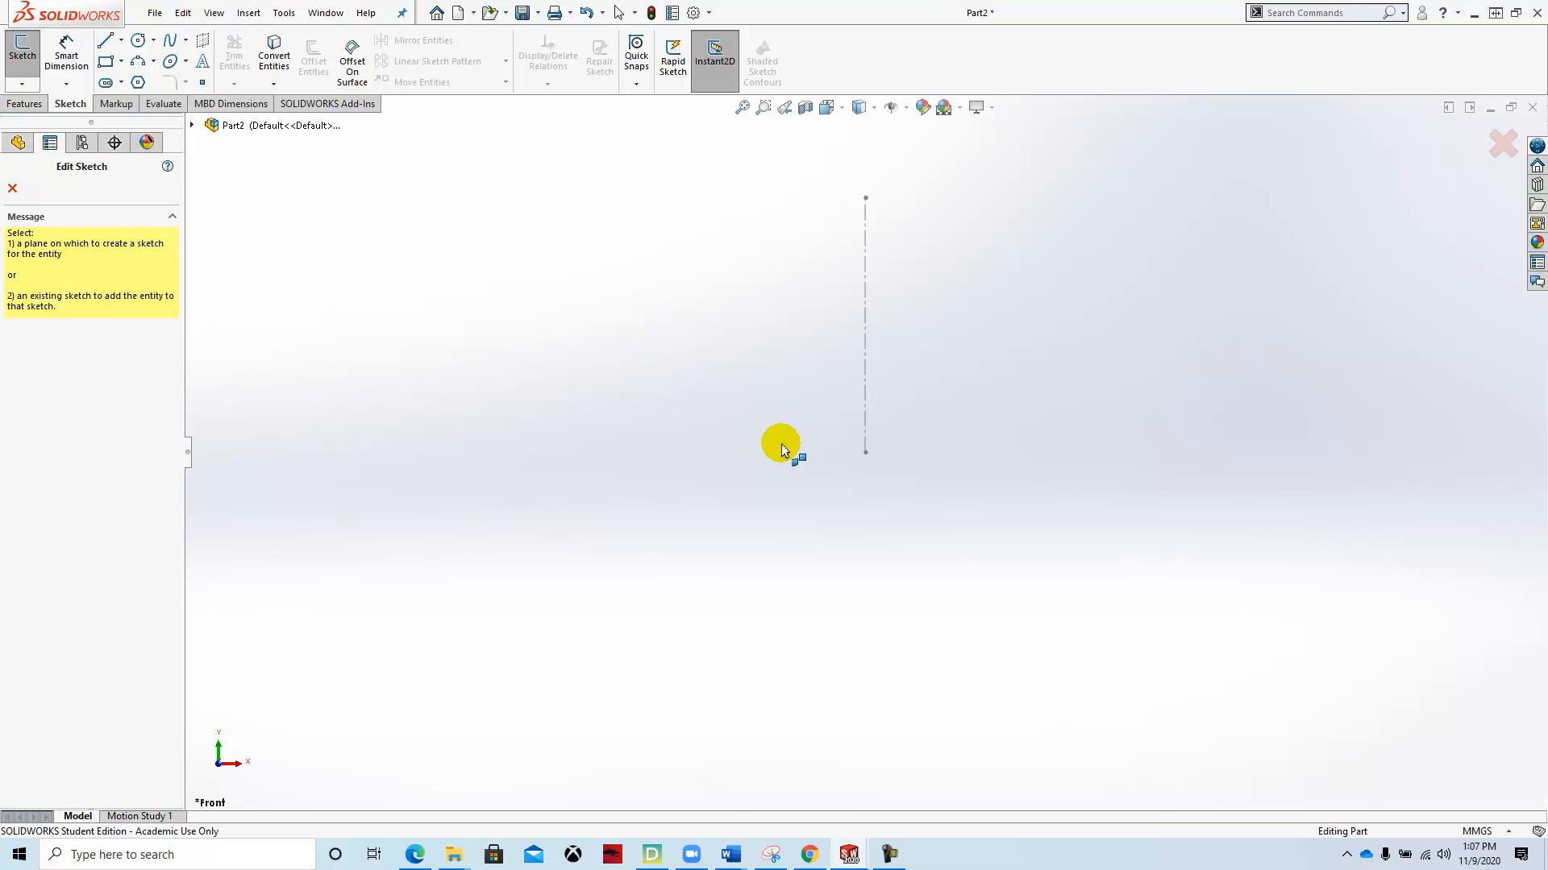
{"action": "left_click", "coordinate": [868, 456]}
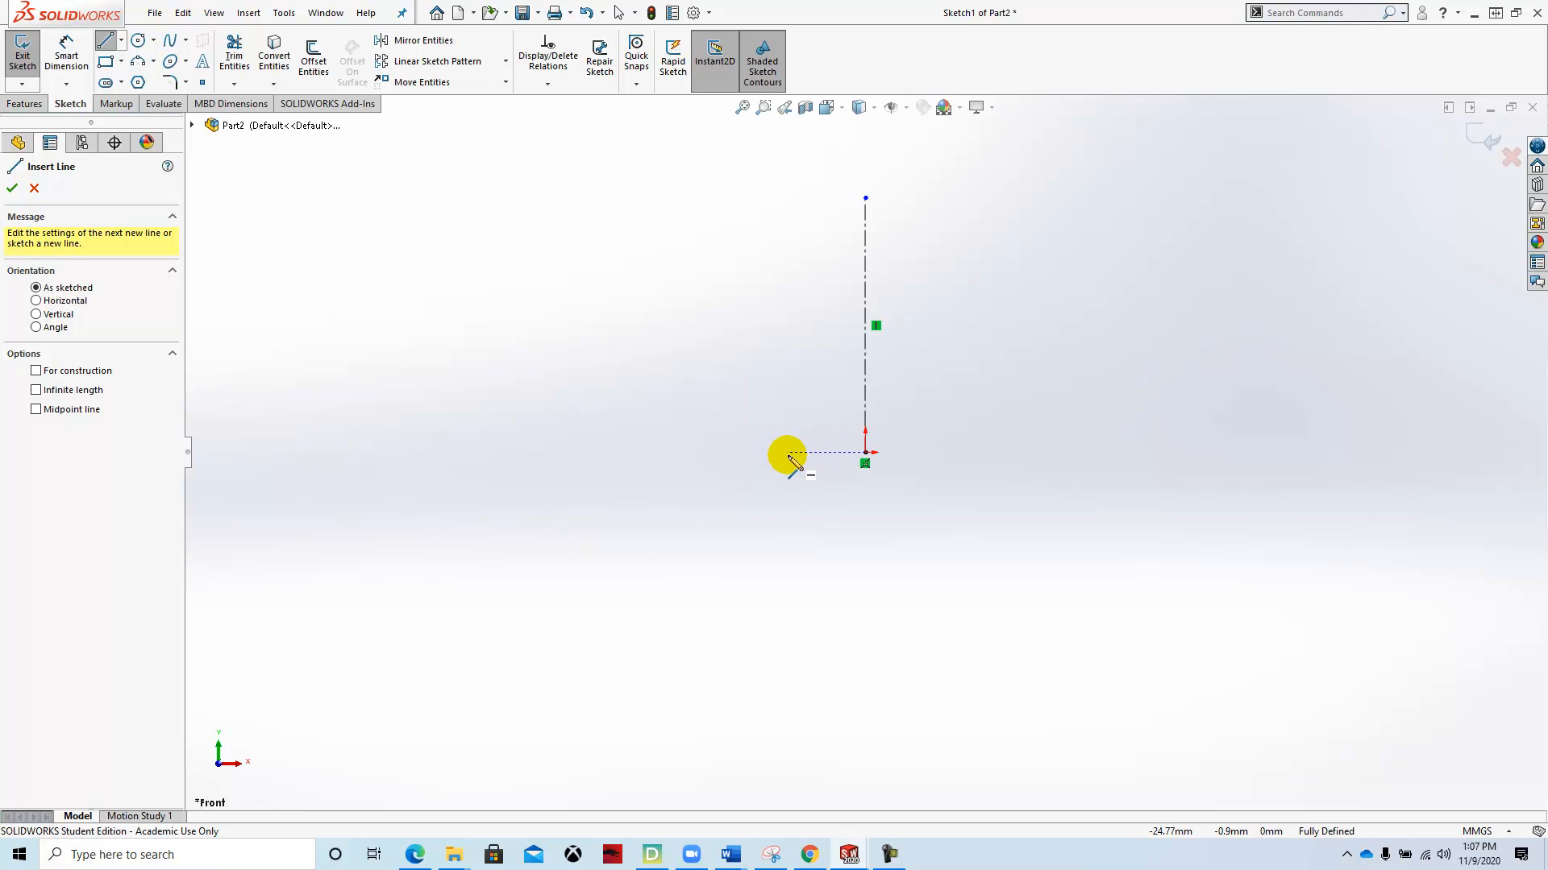
{"action": "left_click", "coordinate": [788, 453]}
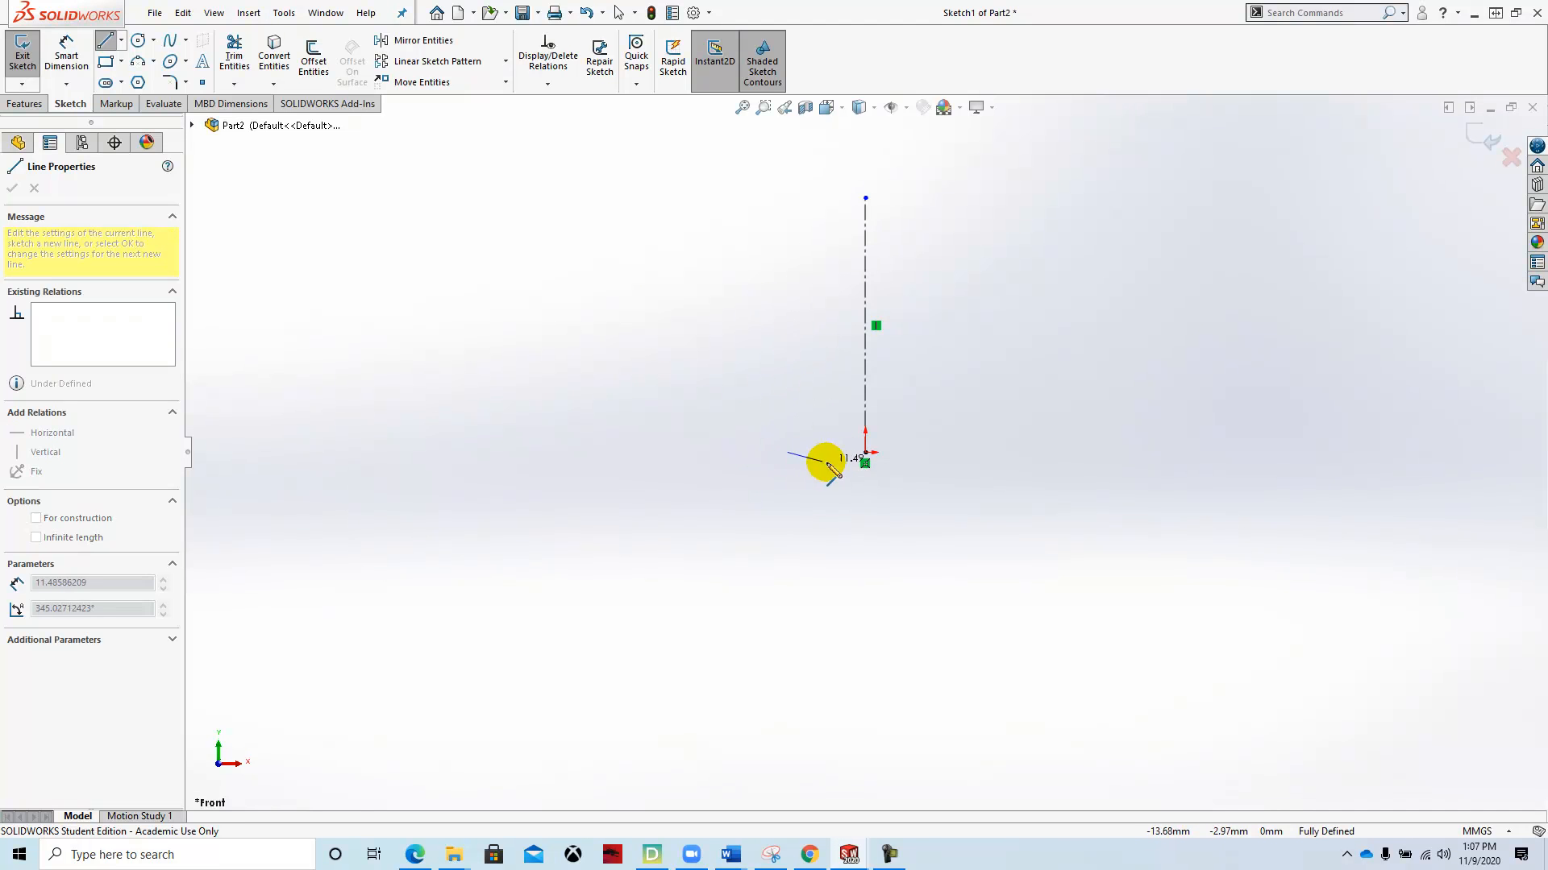
{"action": "left_click", "coordinate": [865, 452]}
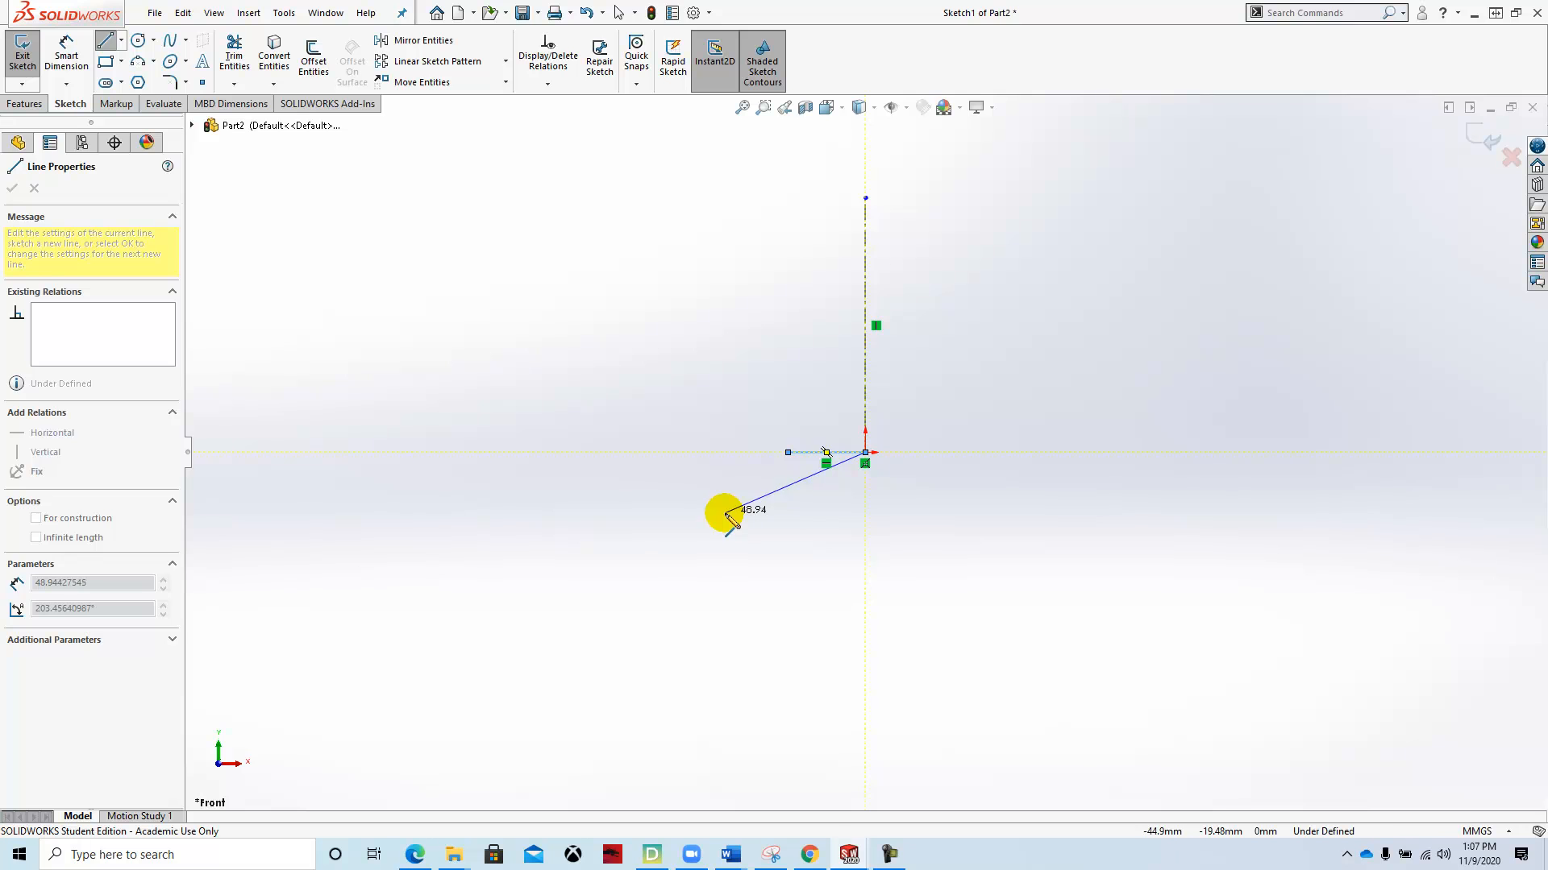
{"action": "key", "text": "Escape"}
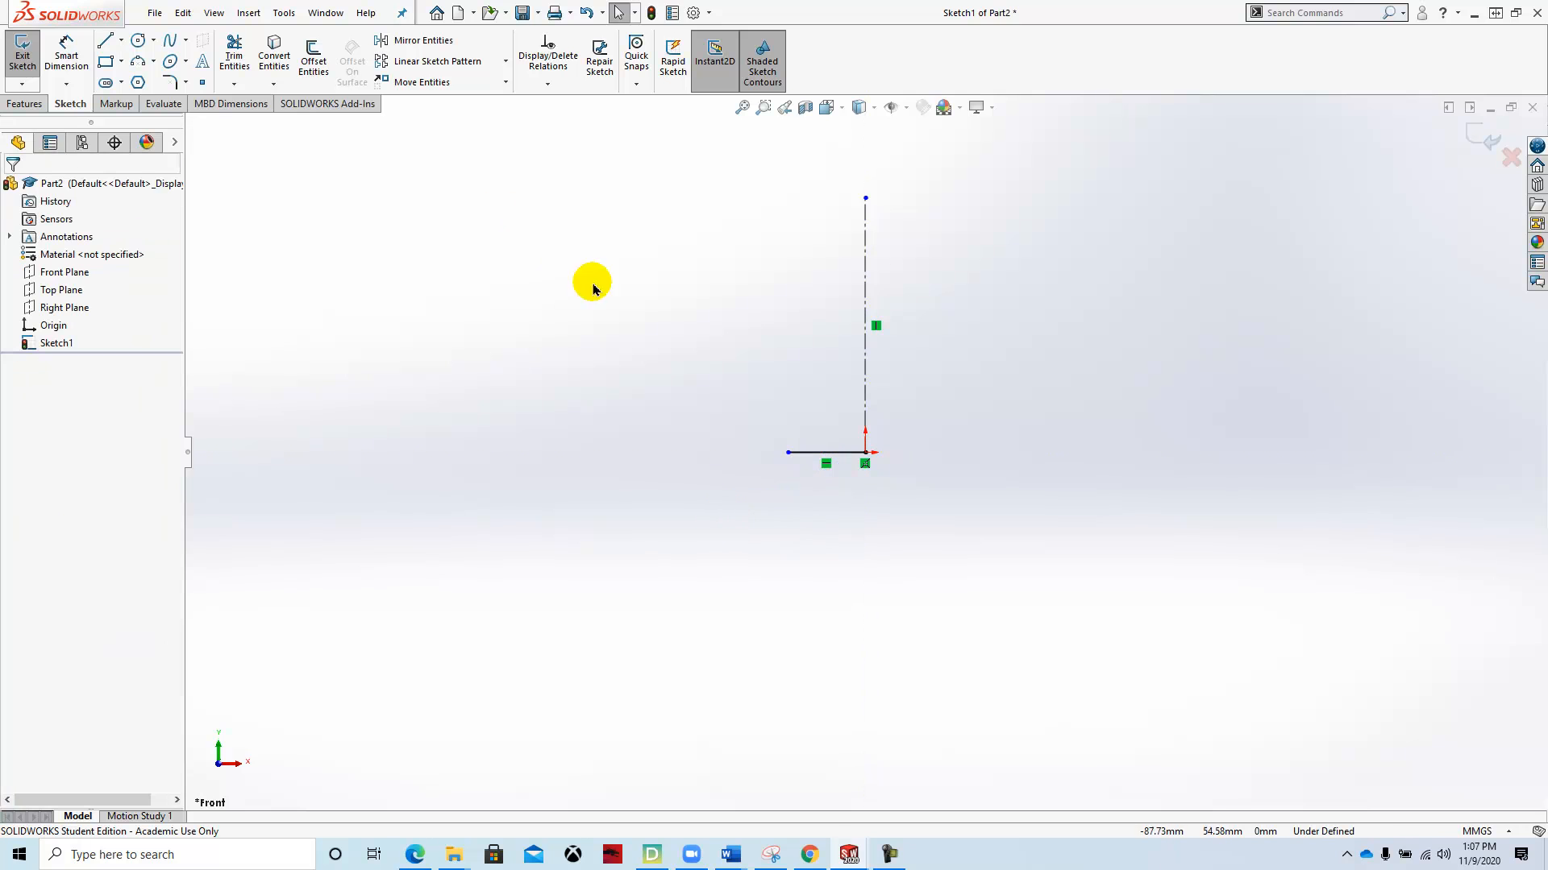
Step: Draw the half-profile from the base line's outer end: about 21 mm up, 48 mm left, 53 mm up, and 72.5 mm right to the centerline
{"action": "left_click", "coordinate": [108, 46]}
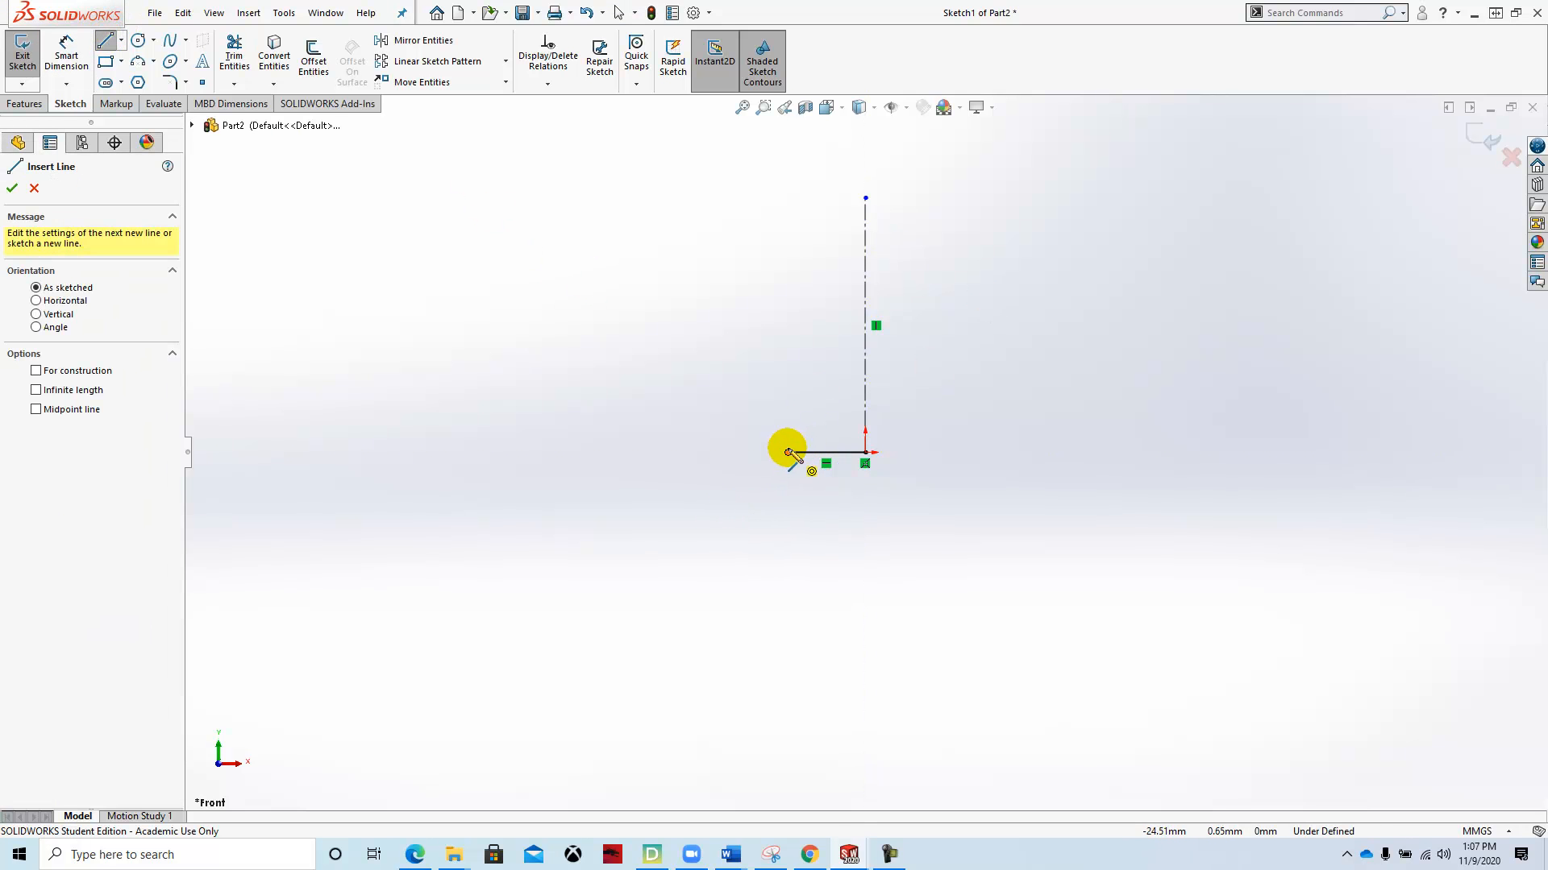
{"action": "left_click", "coordinate": [788, 452]}
{"action": "left_click", "coordinate": [787, 388]}
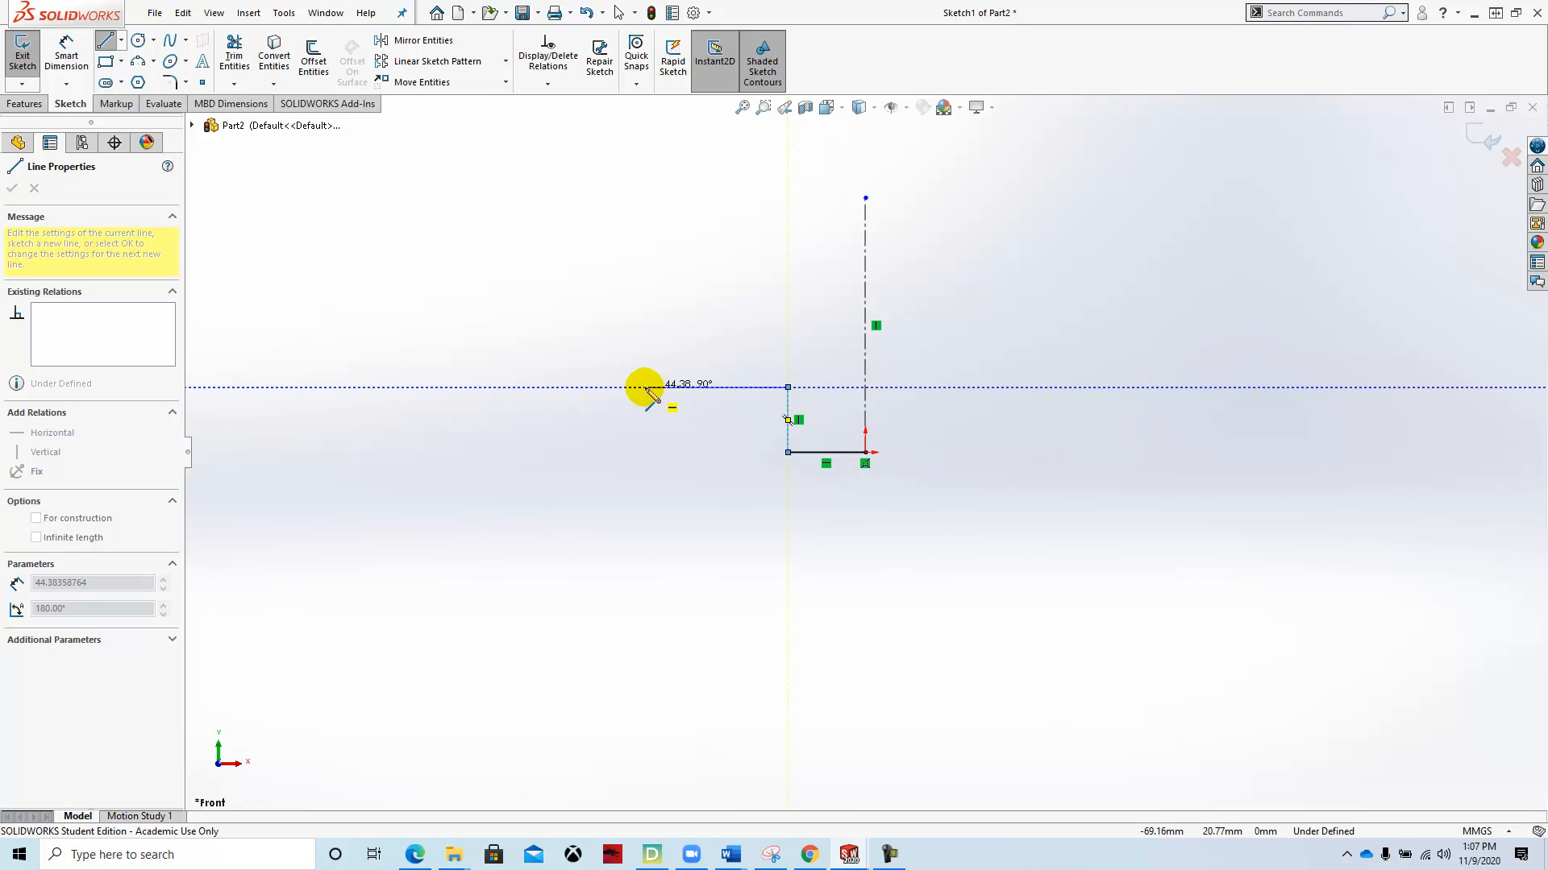
{"action": "left_click", "coordinate": [638, 388]}
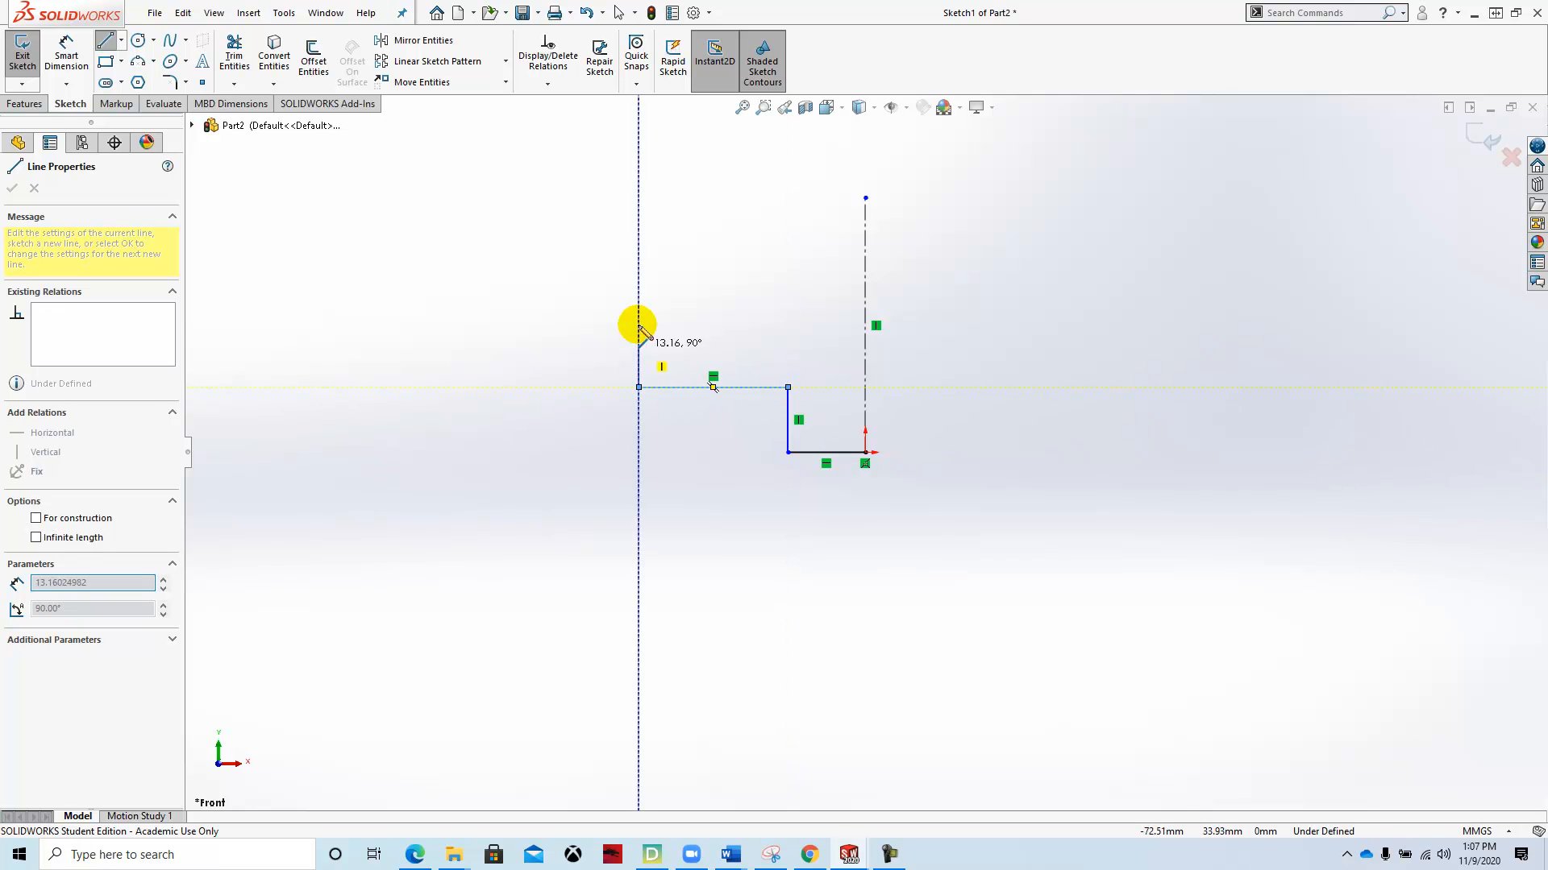
{"action": "left_click", "coordinate": [638, 220]}
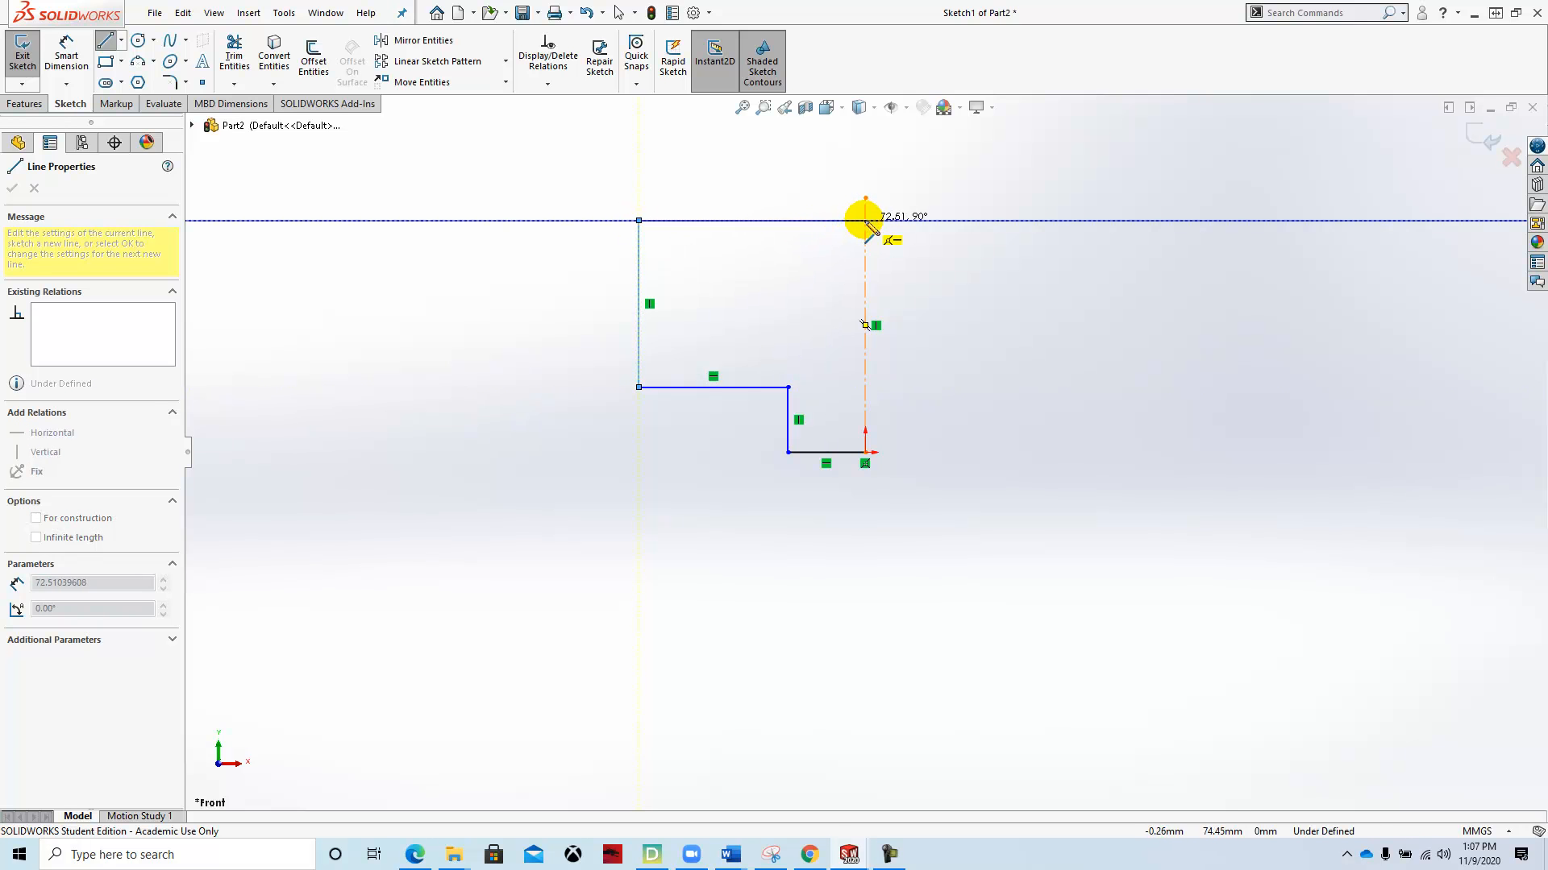
{"action": "double_click", "coordinate": [866, 221]}
{"action": "key", "text": "Escape"}
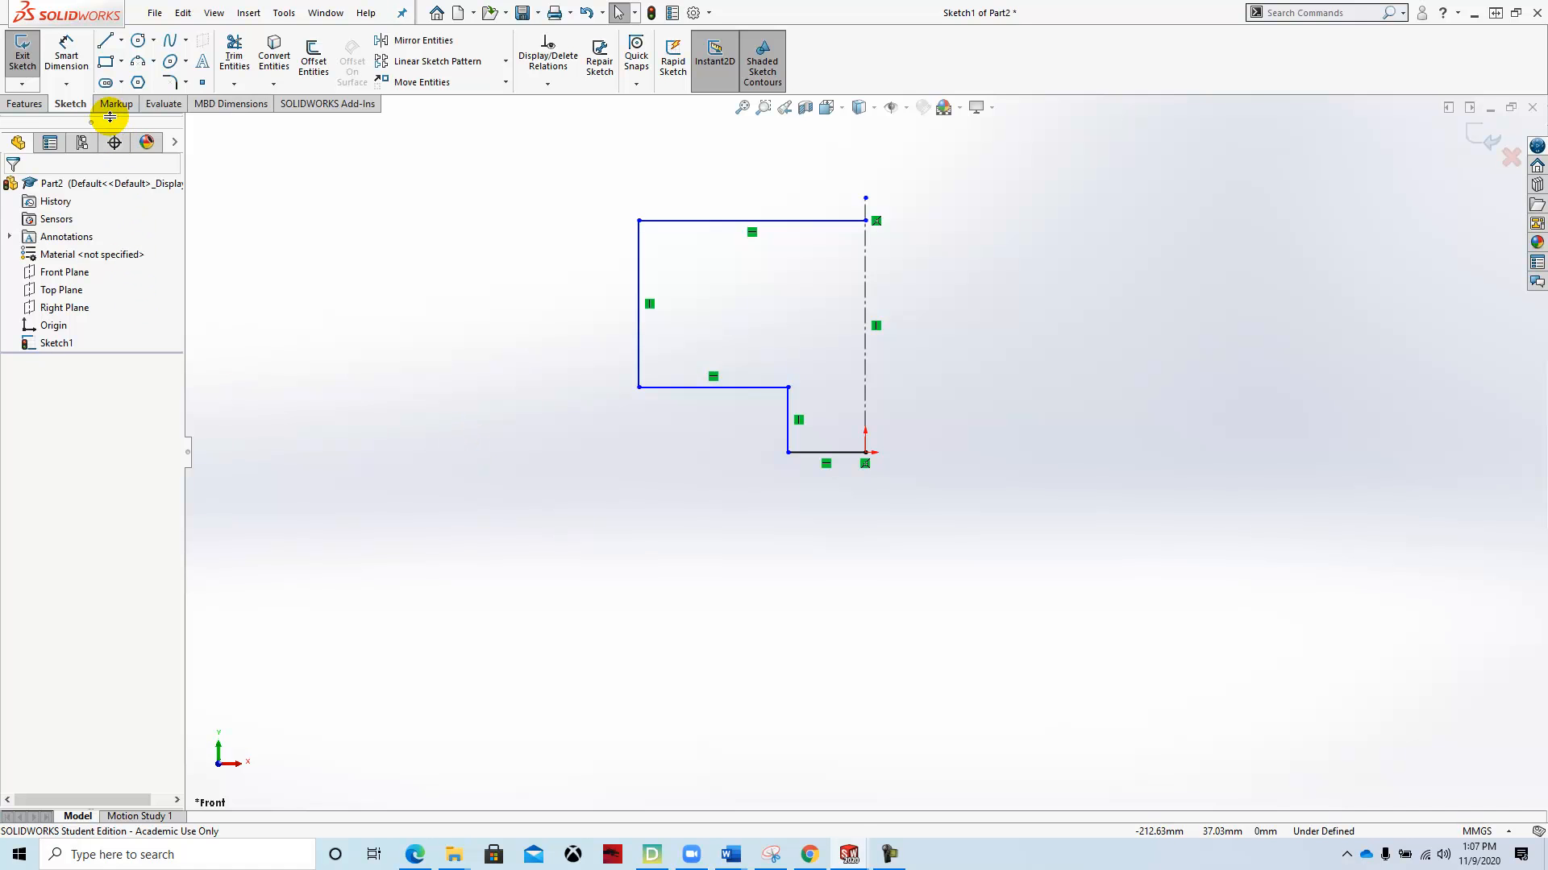
Step: Mirror the five half-profile lines about the vertical centerline, keeping the originals
{"action": "left_click", "coordinate": [401, 40]}
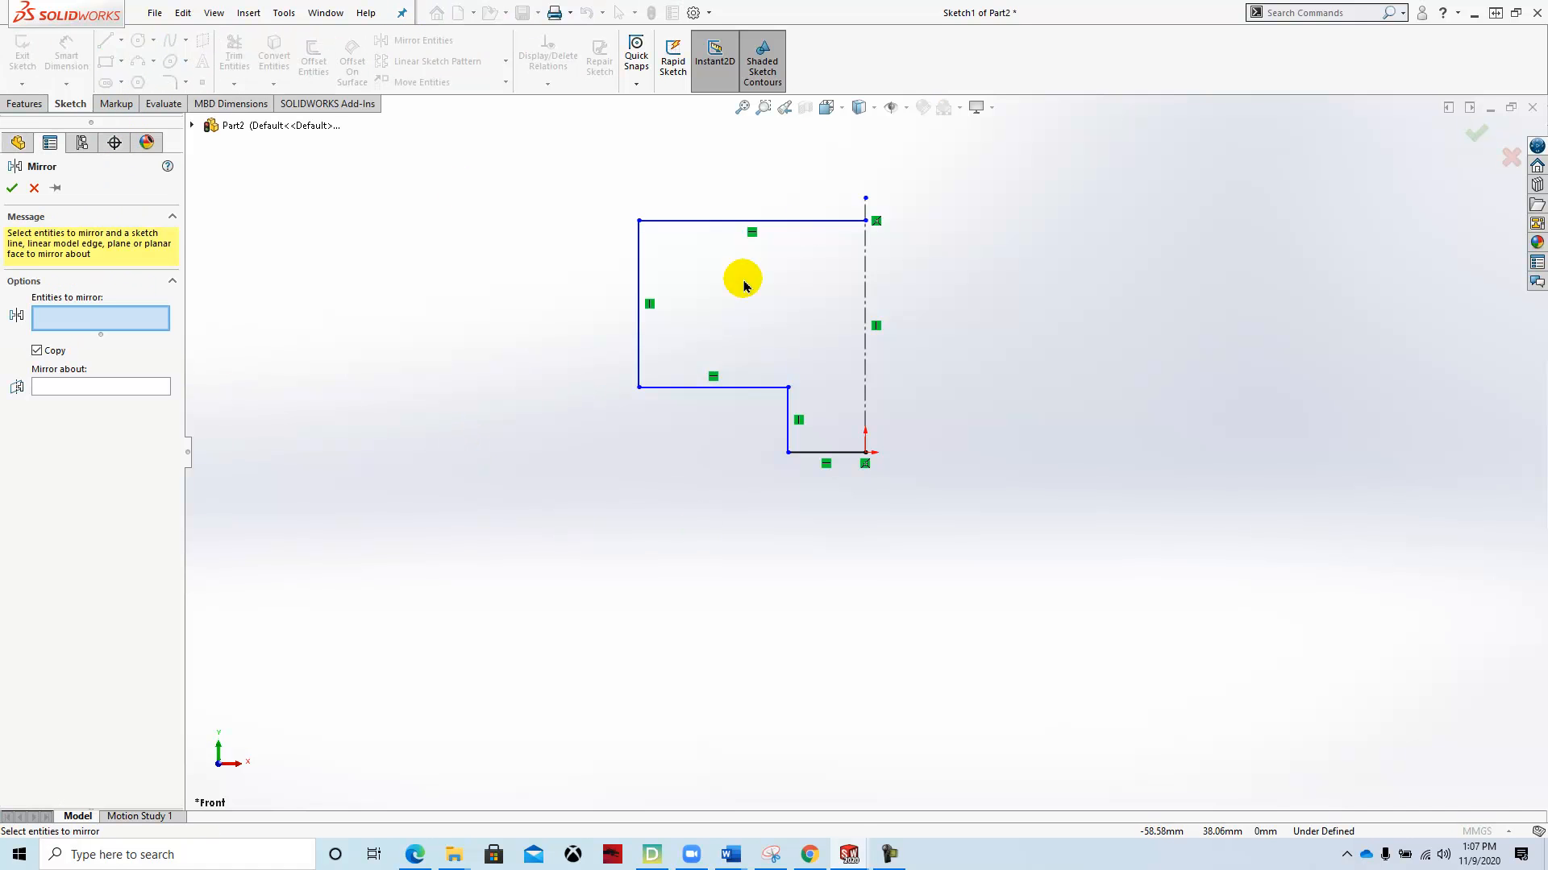
{"action": "left_click_drag", "start_coordinate": [838, 265], "coordinate": [577, 500]}
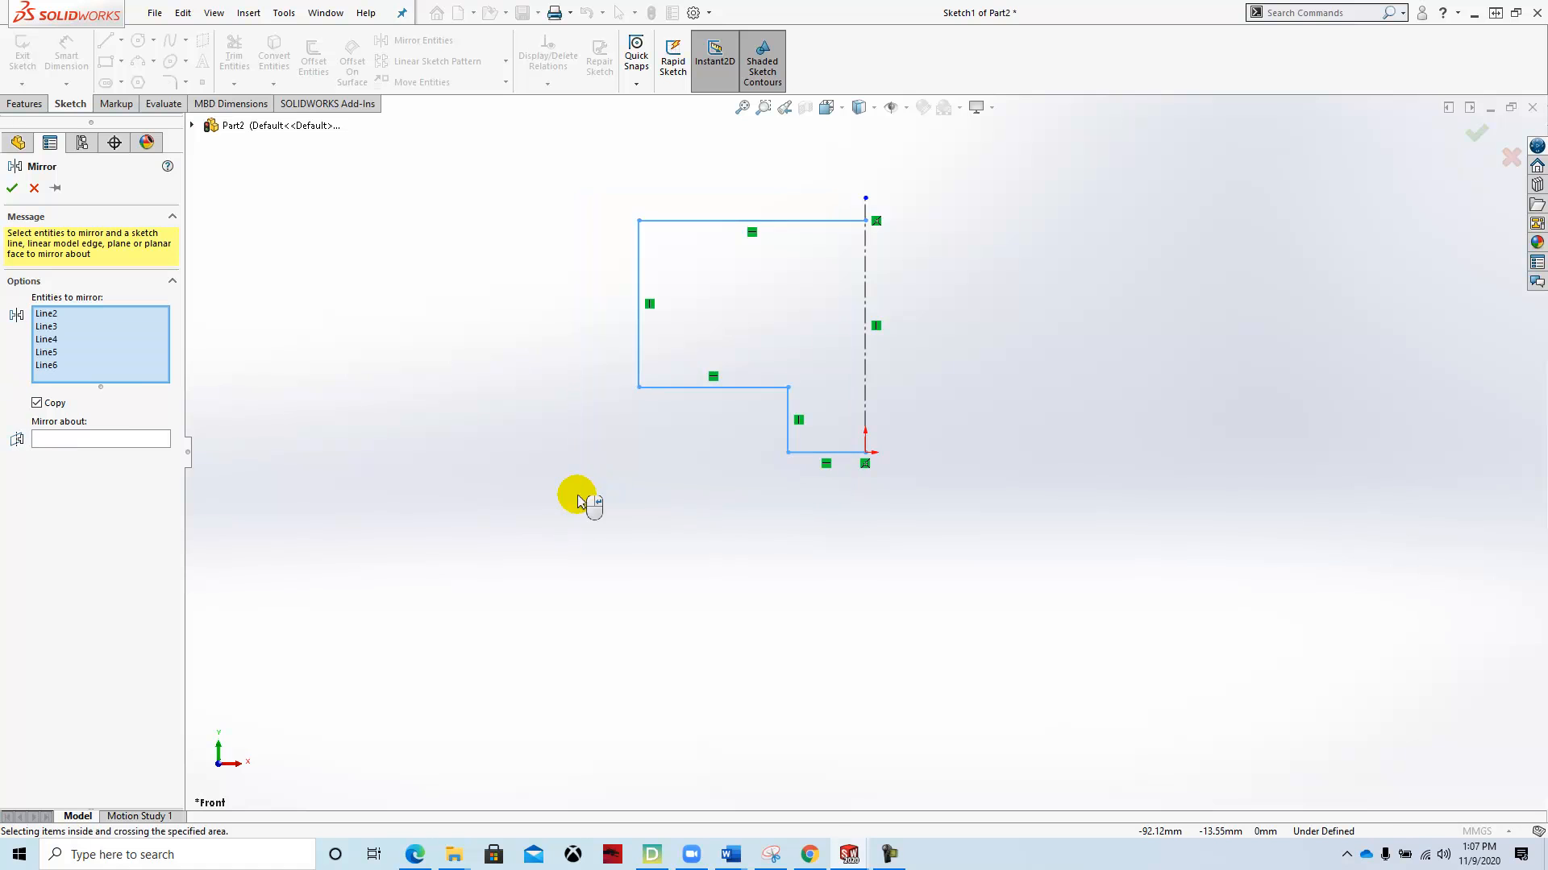
{"action": "left_click", "coordinate": [105, 440]}
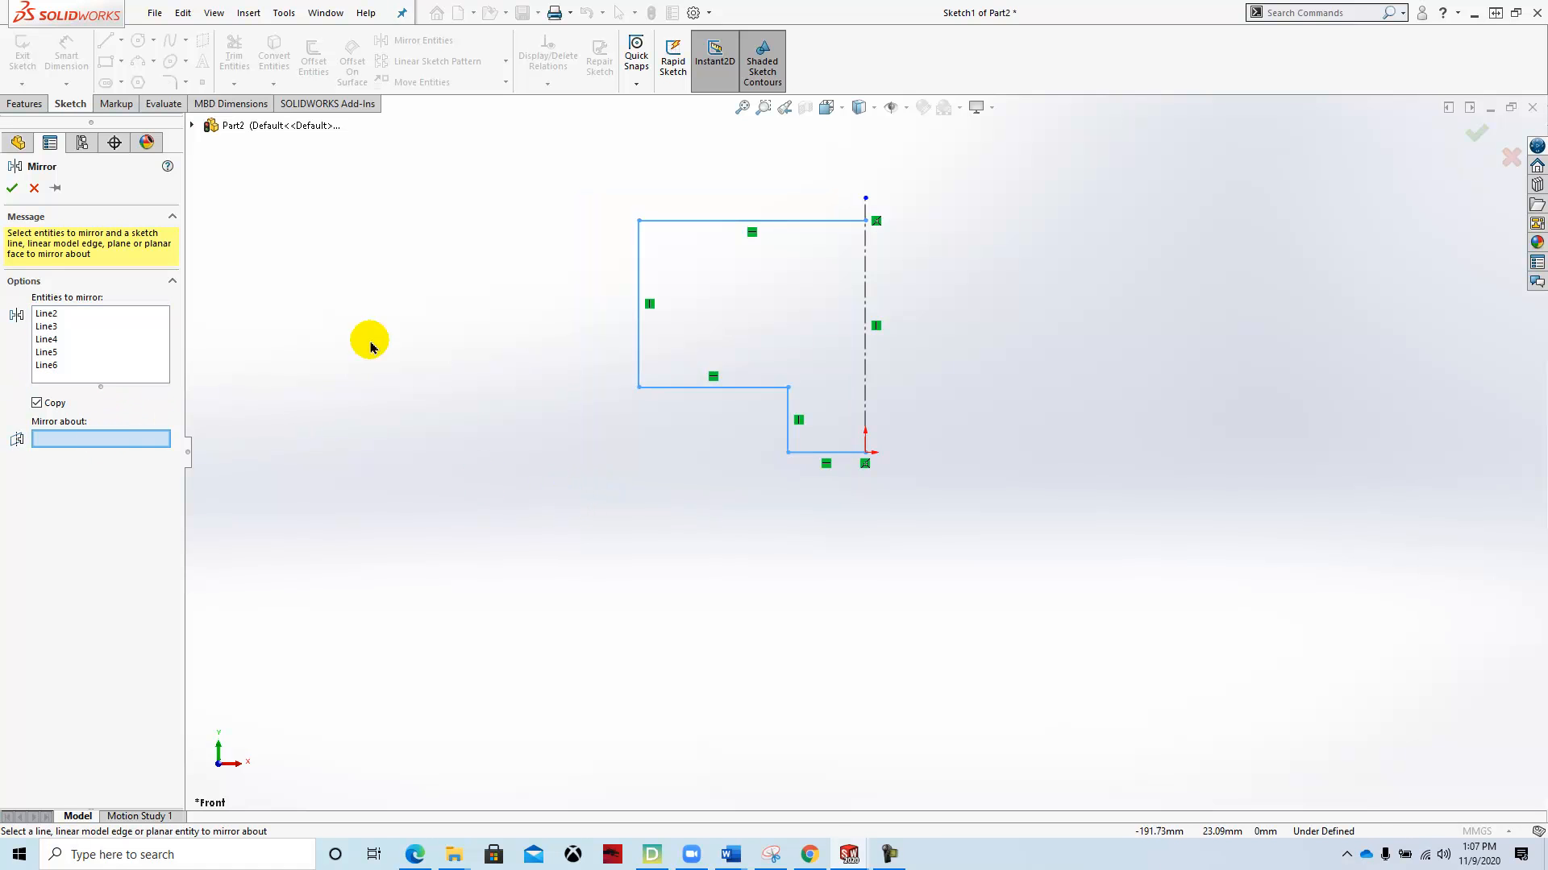
{"action": "left_click", "coordinate": [864, 309]}
{"action": "key", "text": "Return"}
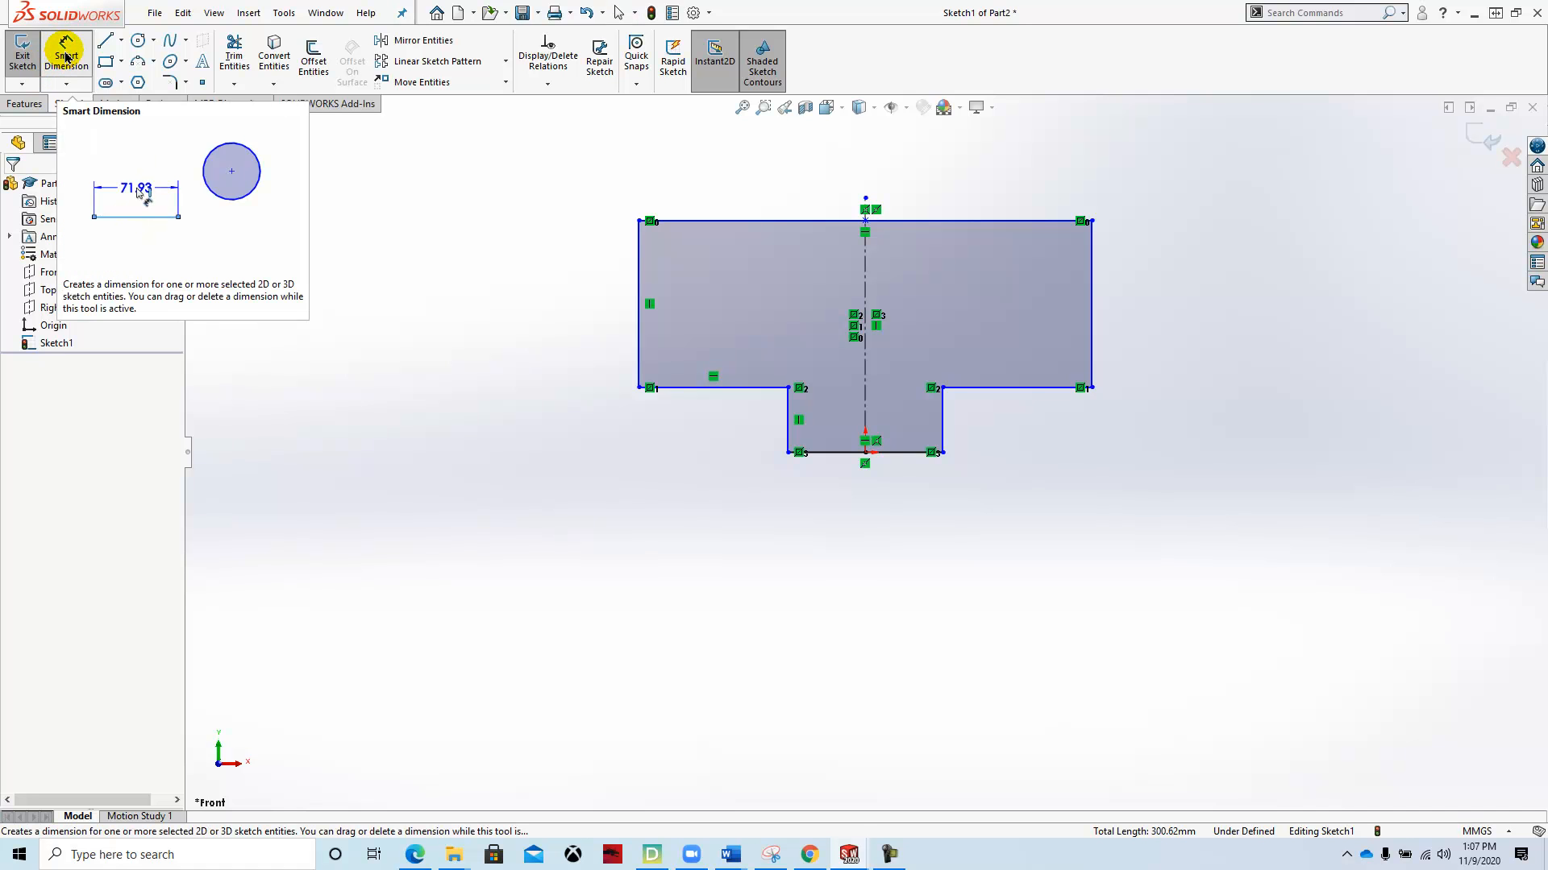
Step: Dimension the right vertical edge of the profile's wide upper block to 36 mm
{"action": "left_click", "coordinate": [66, 56]}
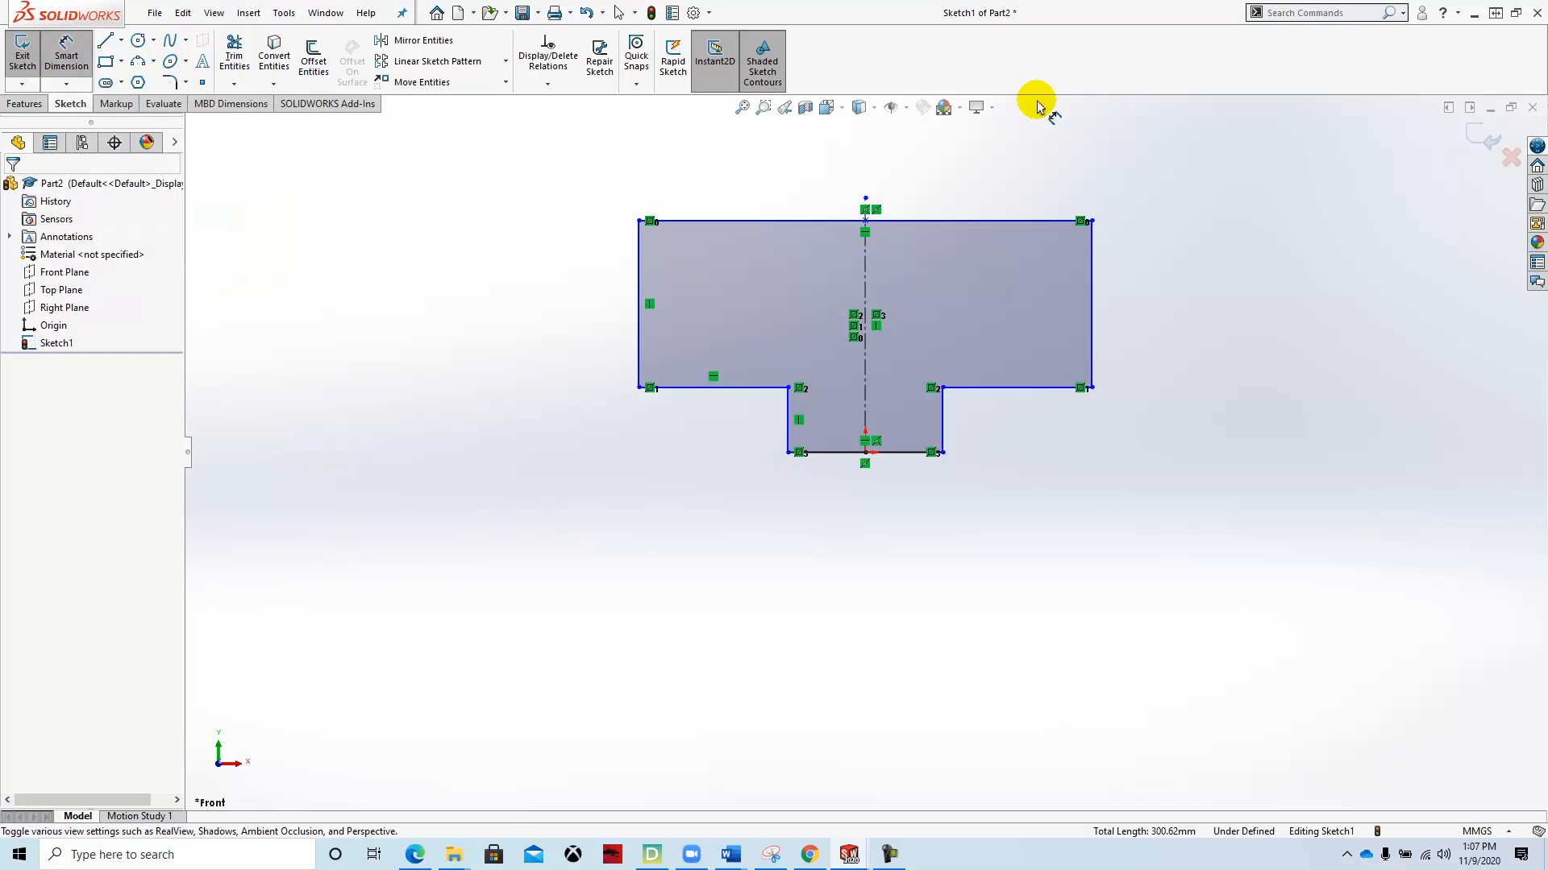
{"action": "left_click", "coordinate": [1093, 315]}
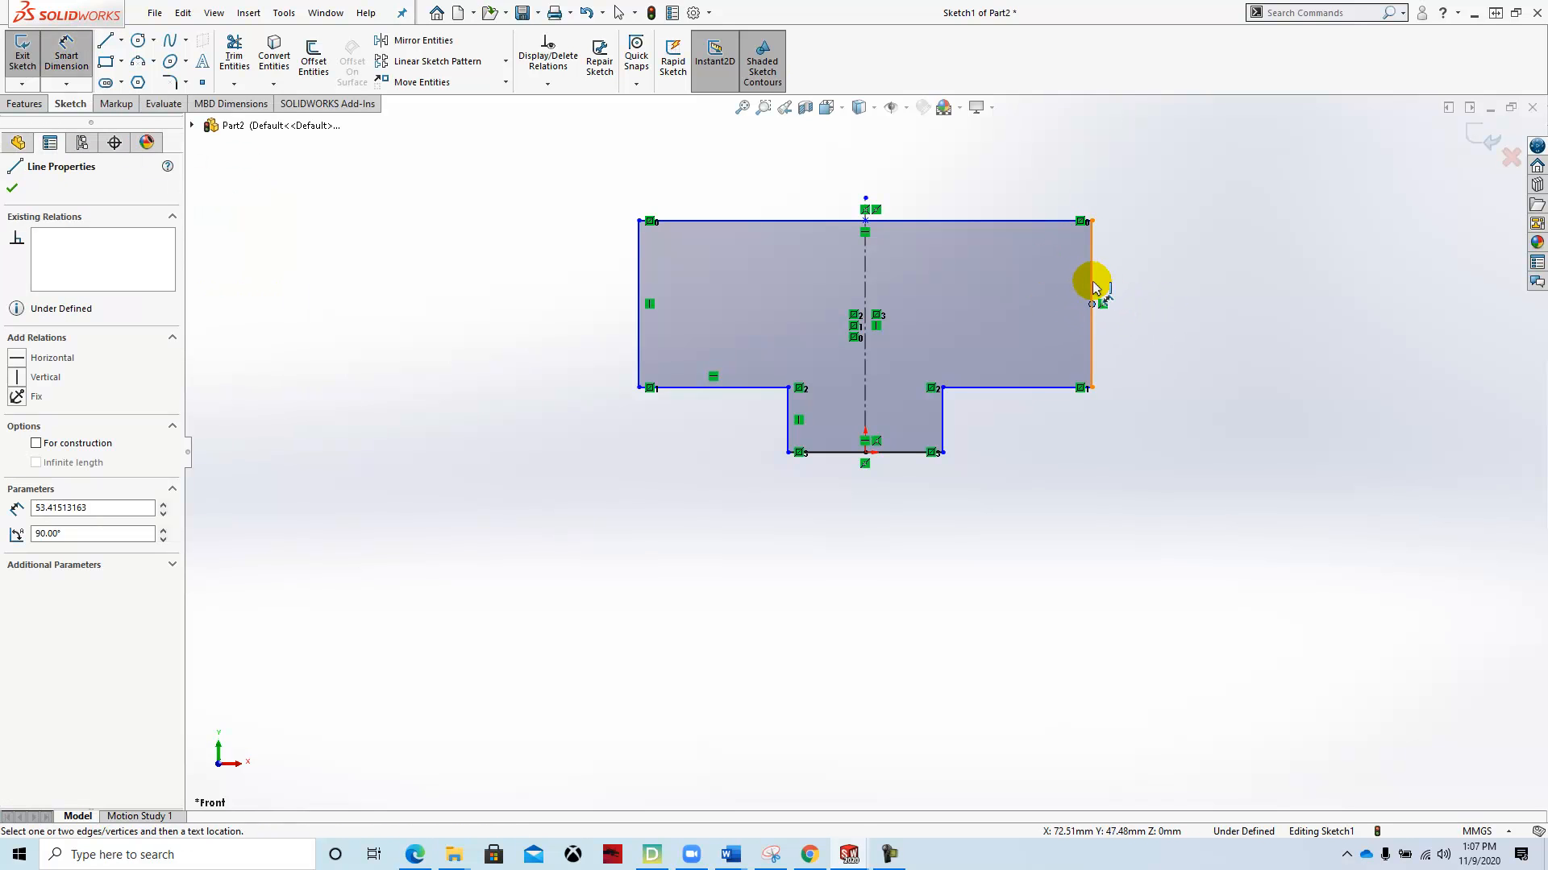
{"action": "left_click", "coordinate": [1093, 291]}
{"action": "key", "text": "Escape"}
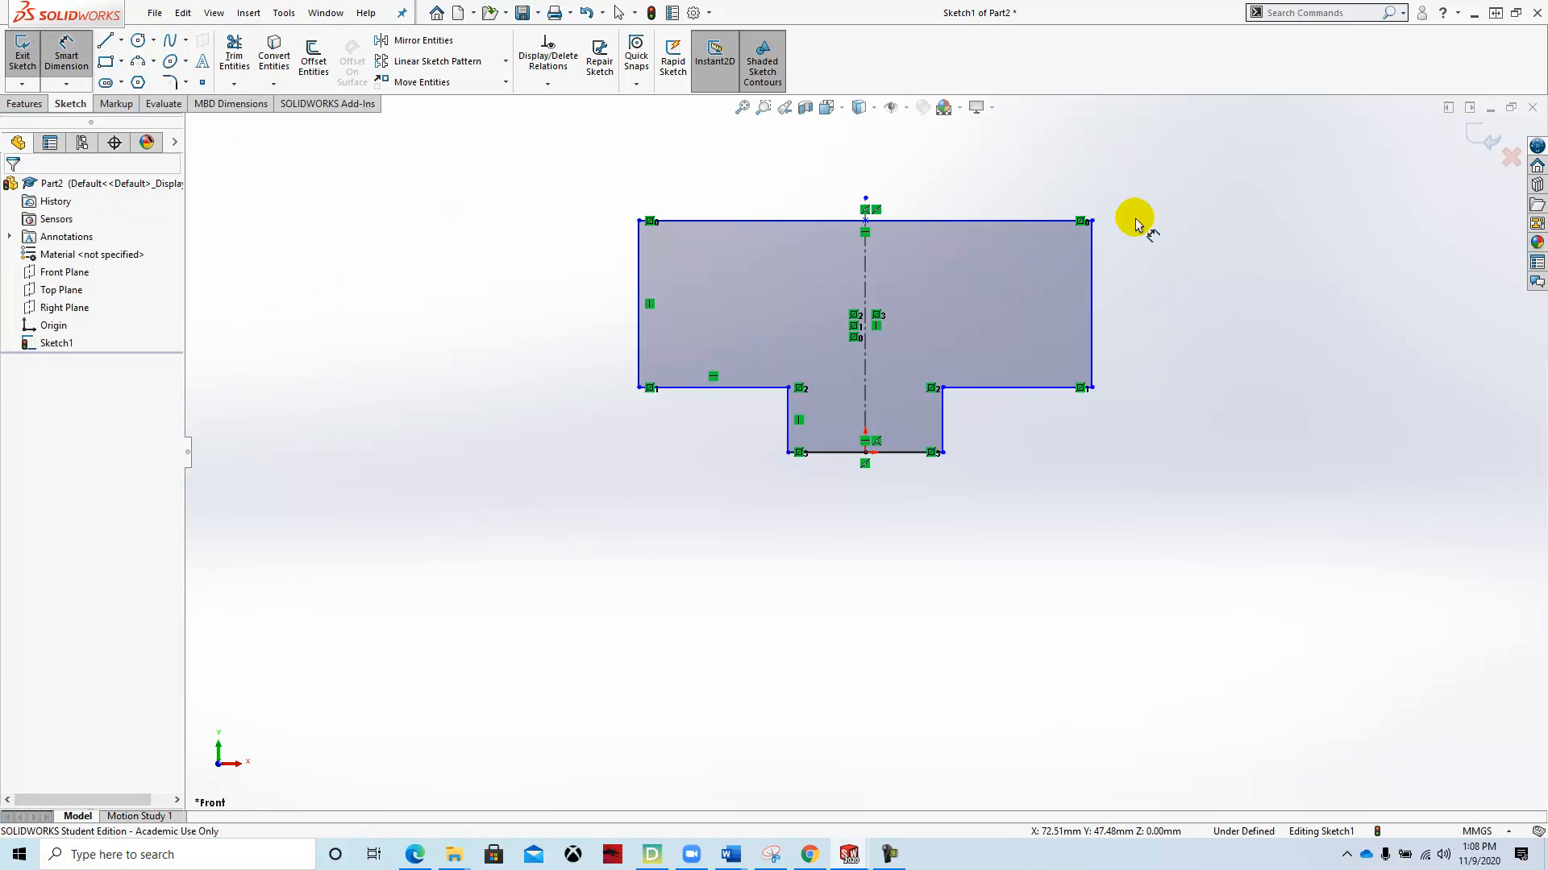
{"action": "left_click", "coordinate": [1092, 284]}
{"action": "left_click", "coordinate": [1177, 296]}
{"action": "type", "text": "36"}
{"action": "key", "text": "Return"}
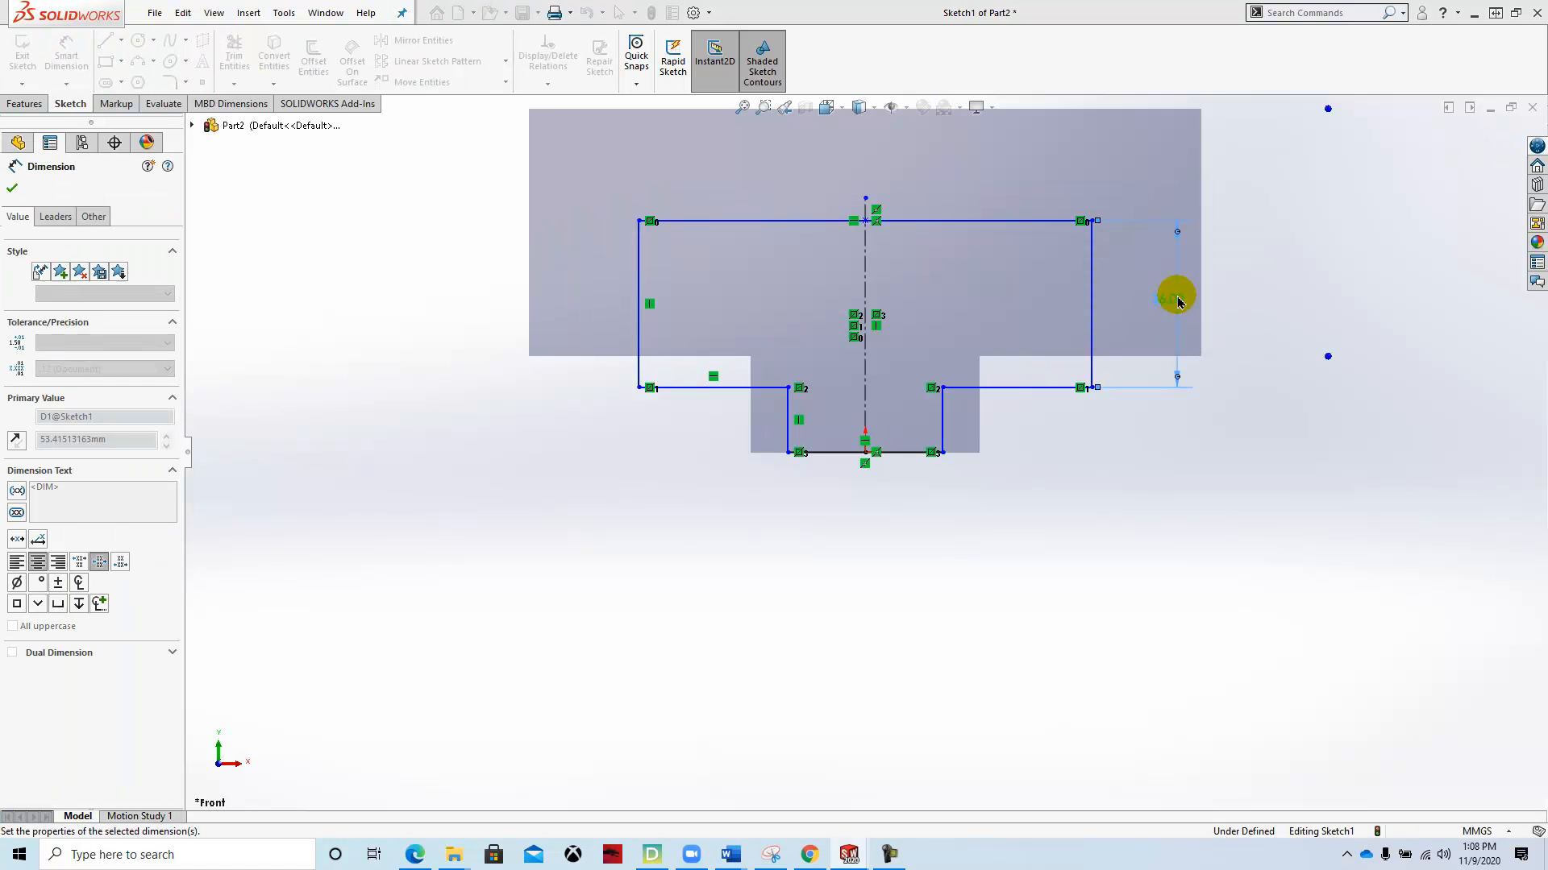
Step: Dimension the profile's narrow lower tab to 9 mm high and 16 mm wide
{"action": "left_click", "coordinate": [943, 431]}
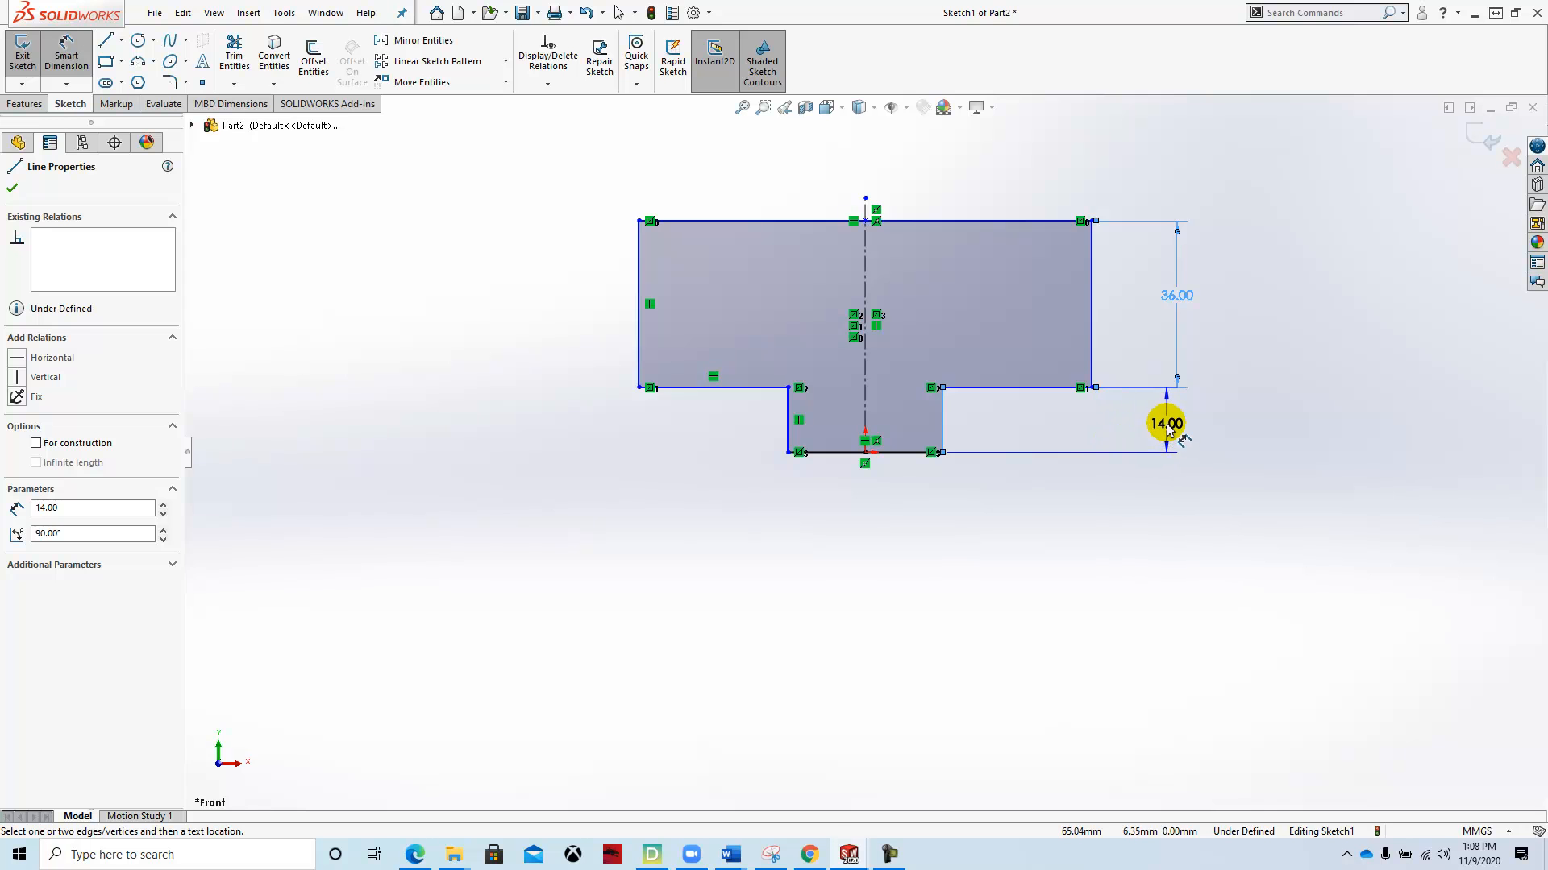
{"action": "left_click", "coordinate": [1170, 427]}
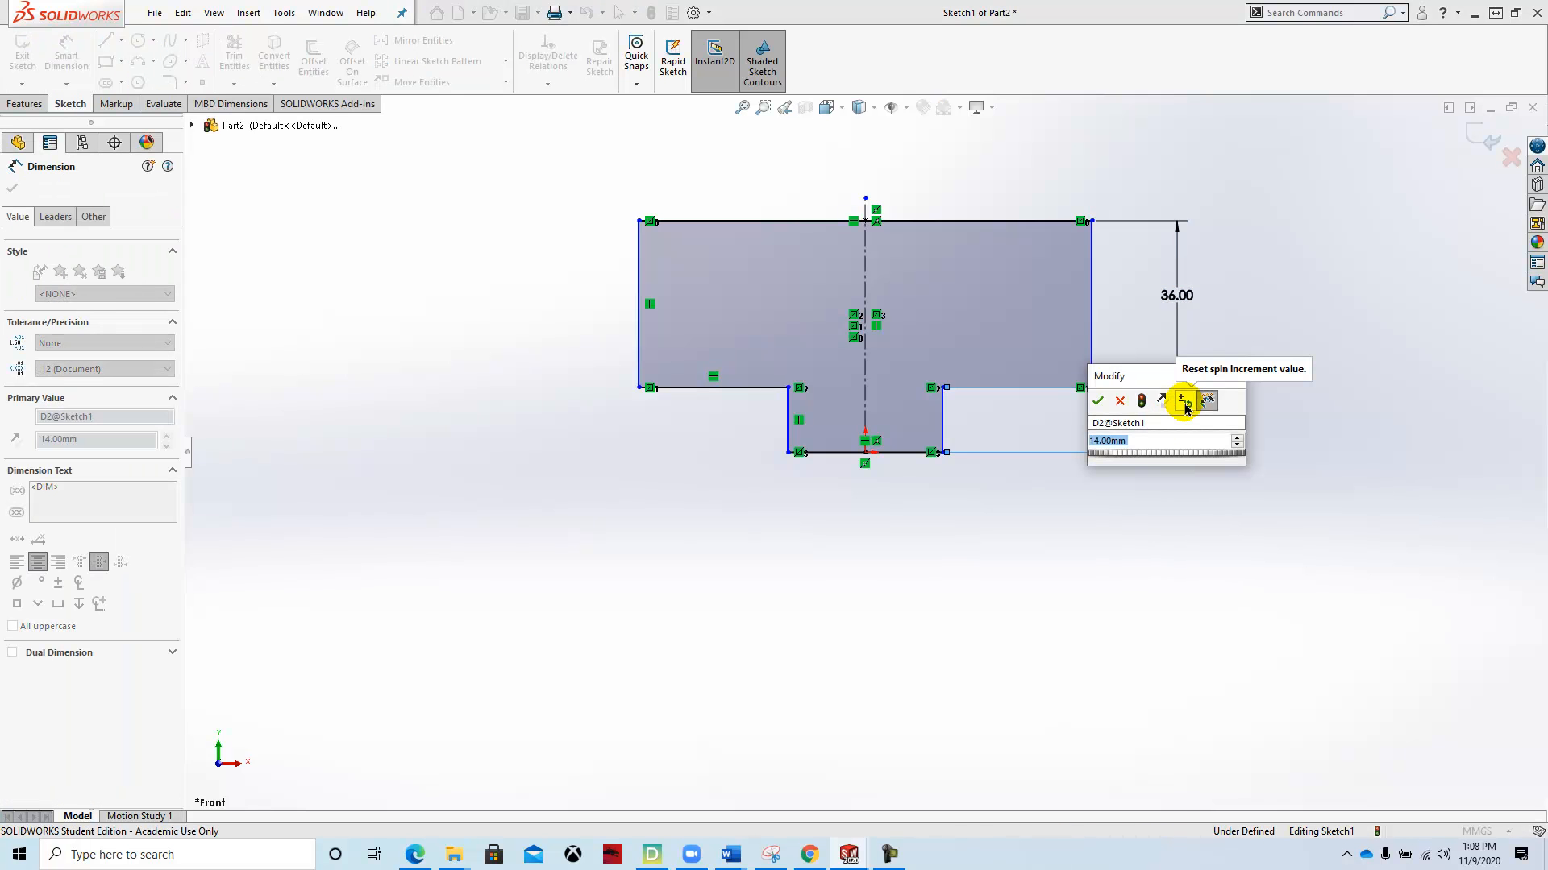
{"action": "type", "text": "9"}
{"action": "key", "text": "Return"}
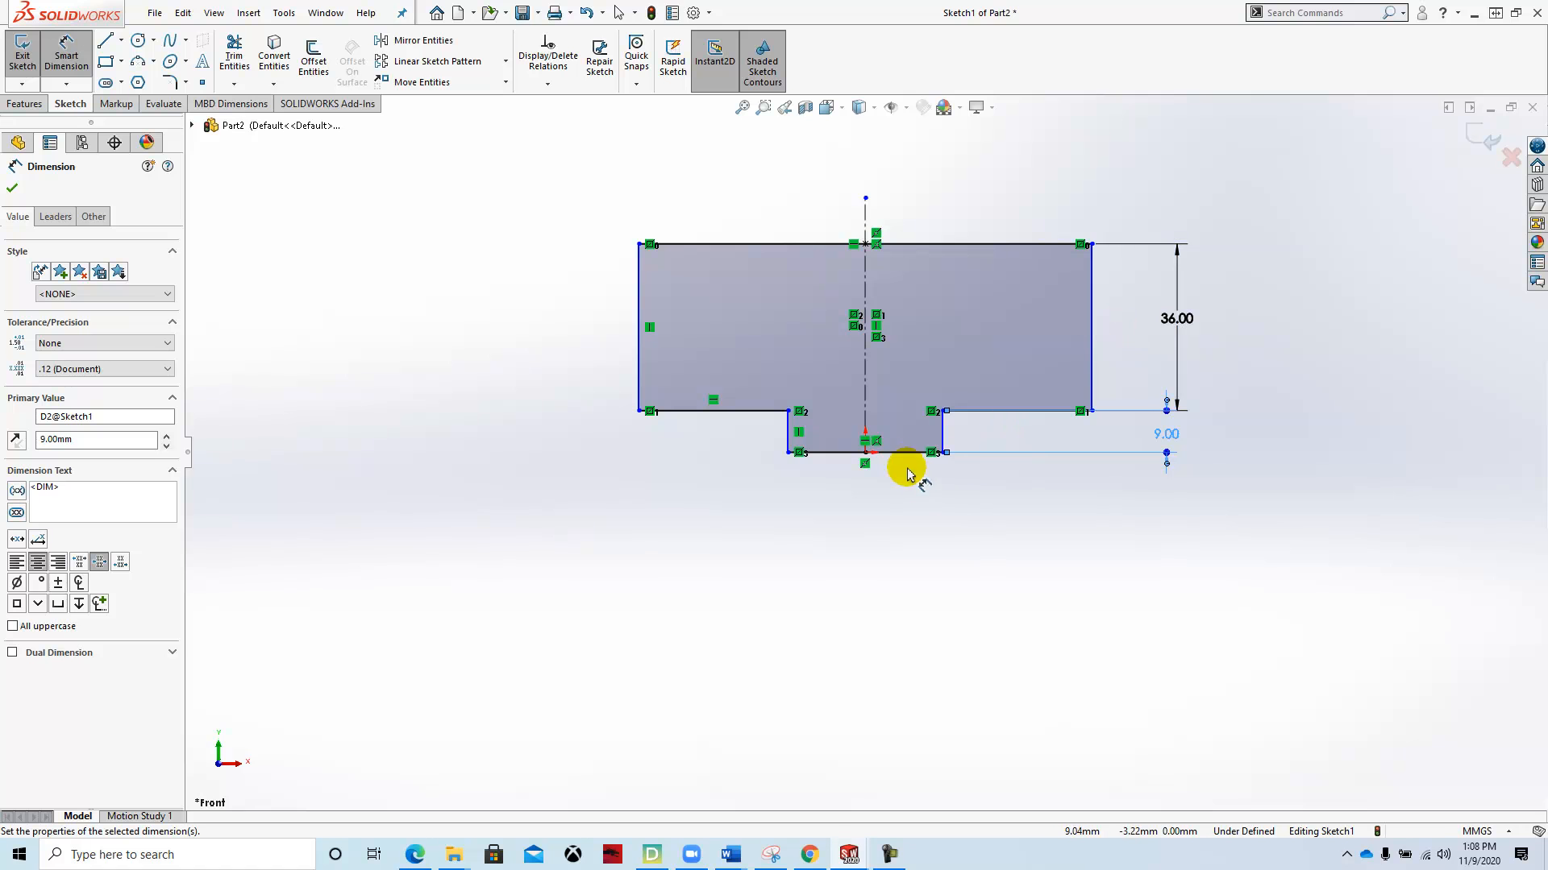
{"action": "left_click", "coordinate": [893, 453]}
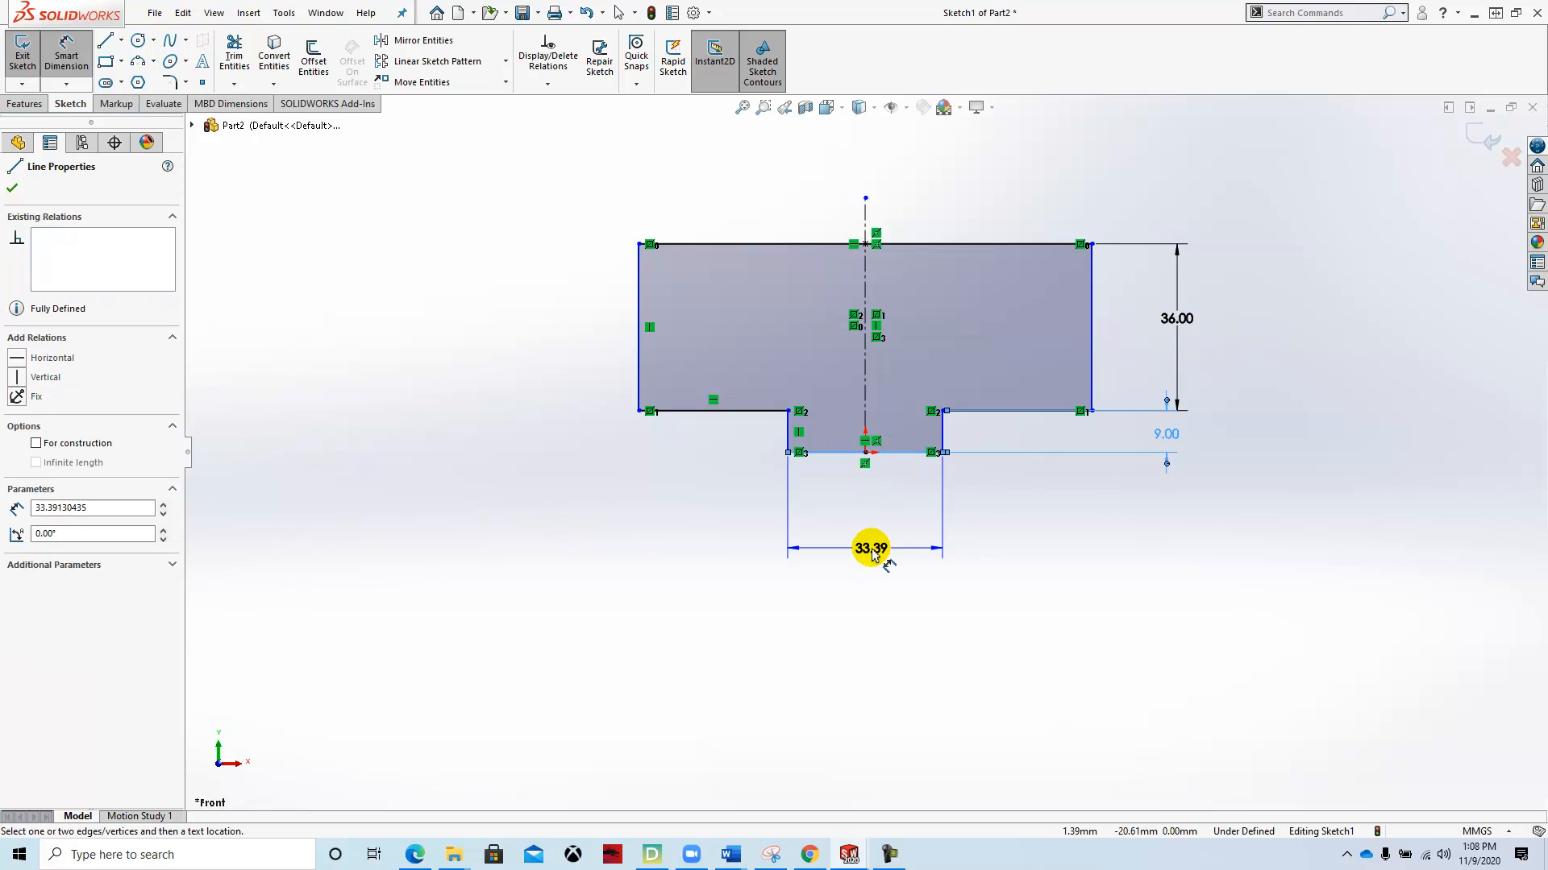
{"action": "left_click", "coordinate": [872, 551]}
{"action": "type", "text": "1"}
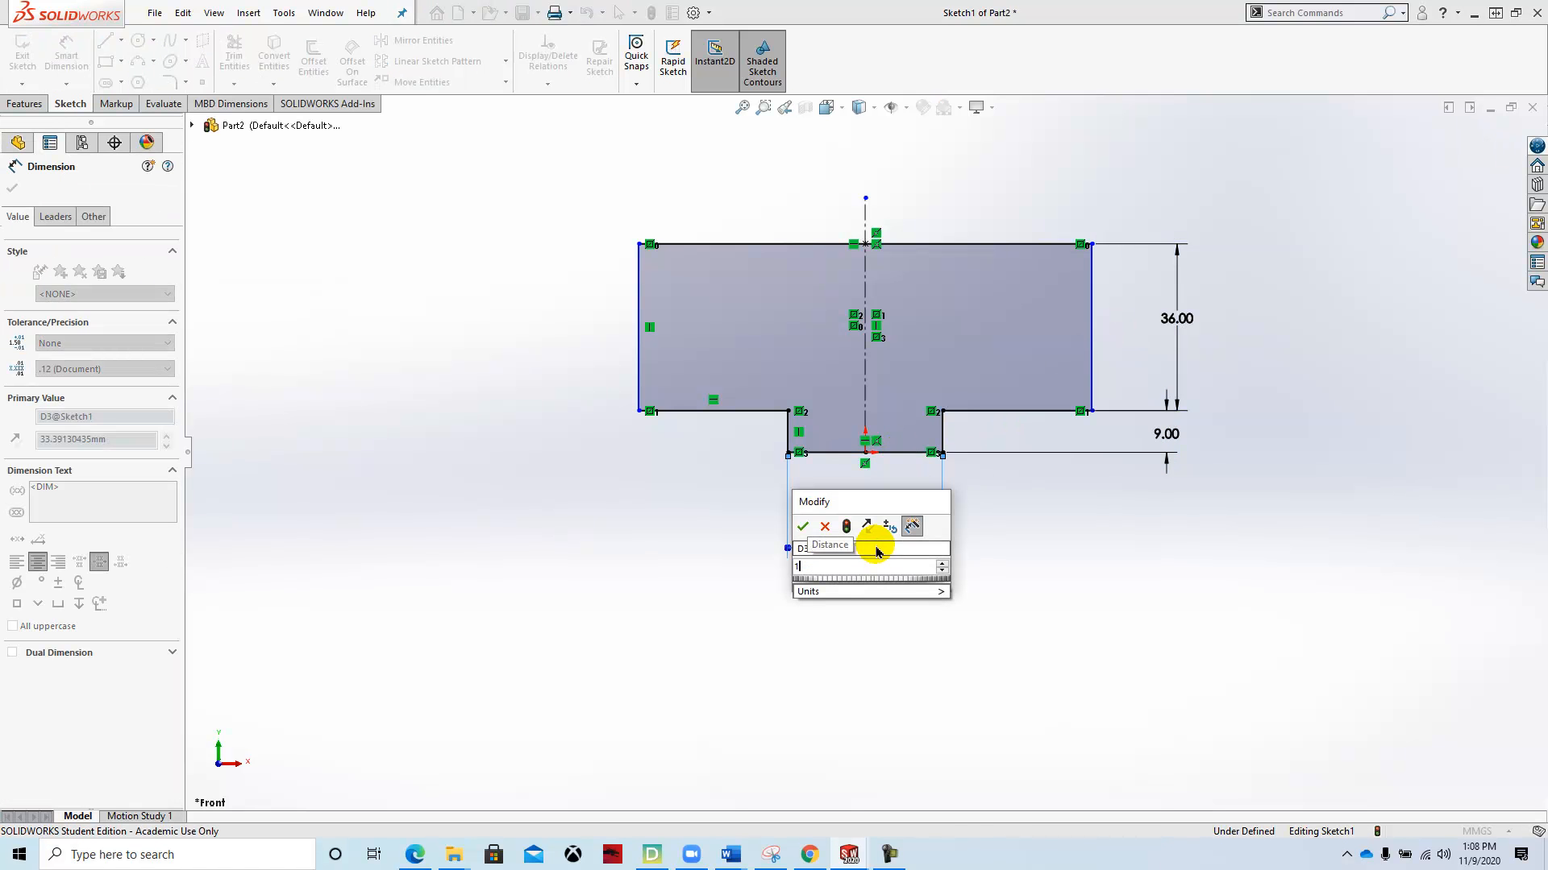
{"action": "type", "text": "6"}
{"action": "key", "text": "Return"}
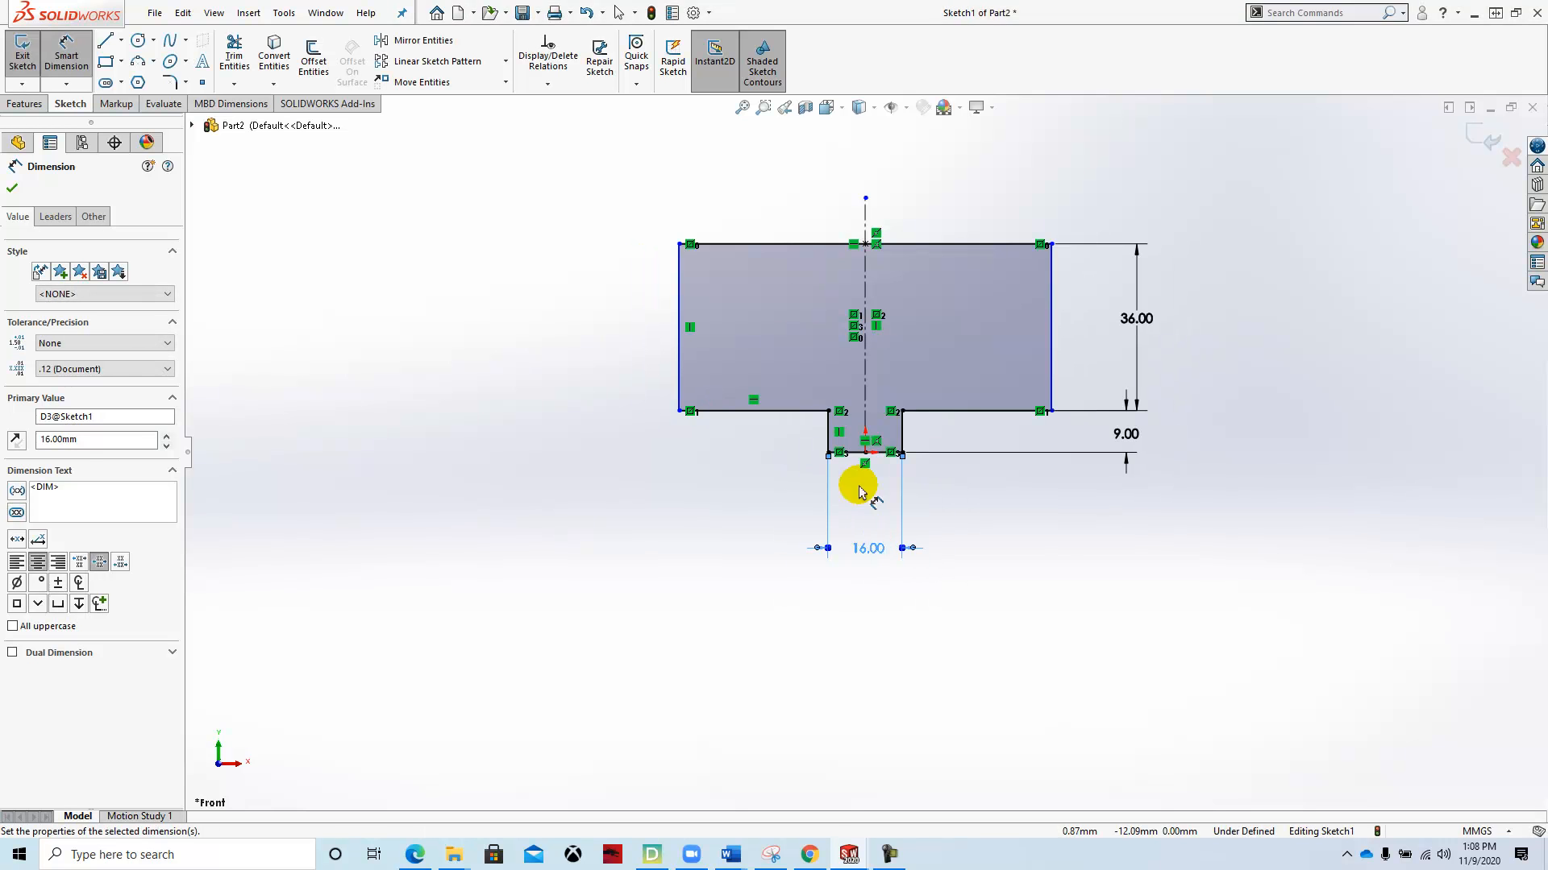
Step: Dimension the profile's top edge to 64 mm wide and finish dimensioning
{"action": "left_click", "coordinate": [782, 247]}
{"action": "left_click", "coordinate": [864, 134]}
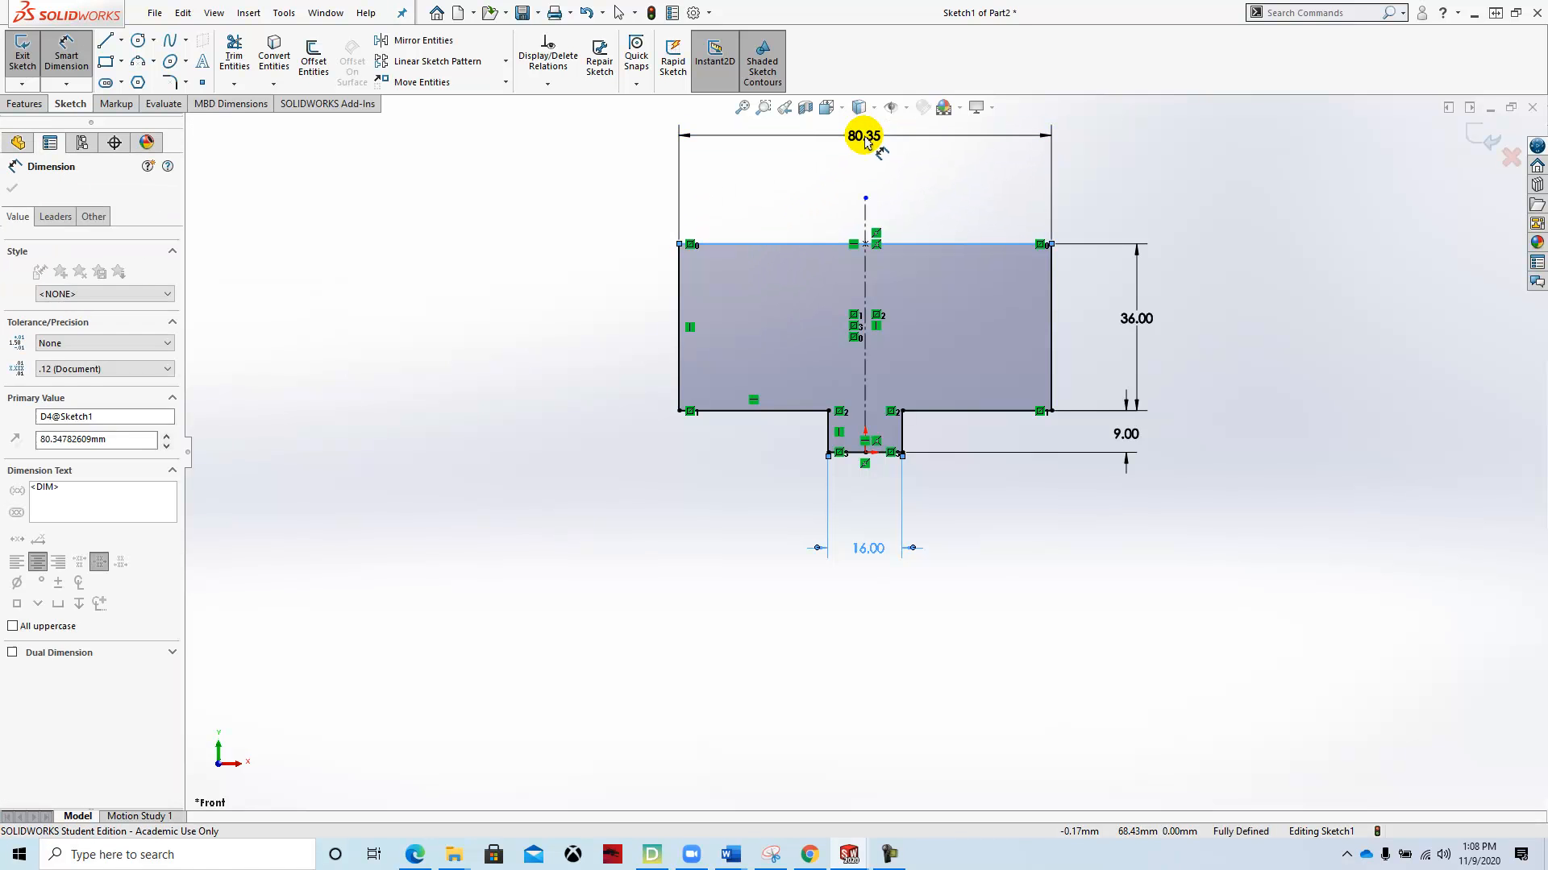
{"action": "type", "text": "64"}
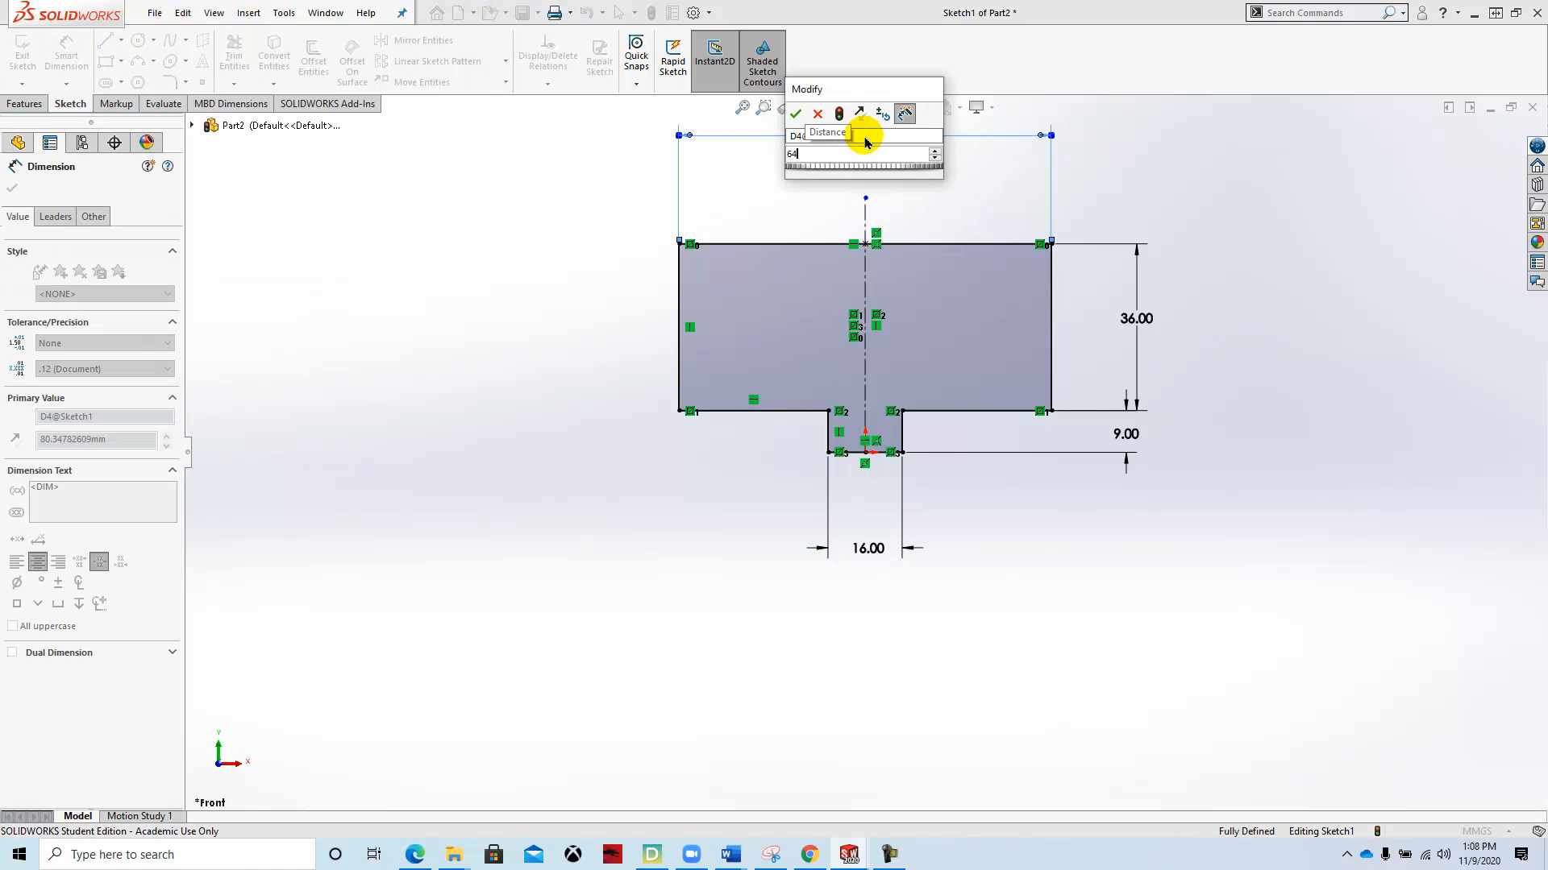
{"action": "key", "text": "Return"}
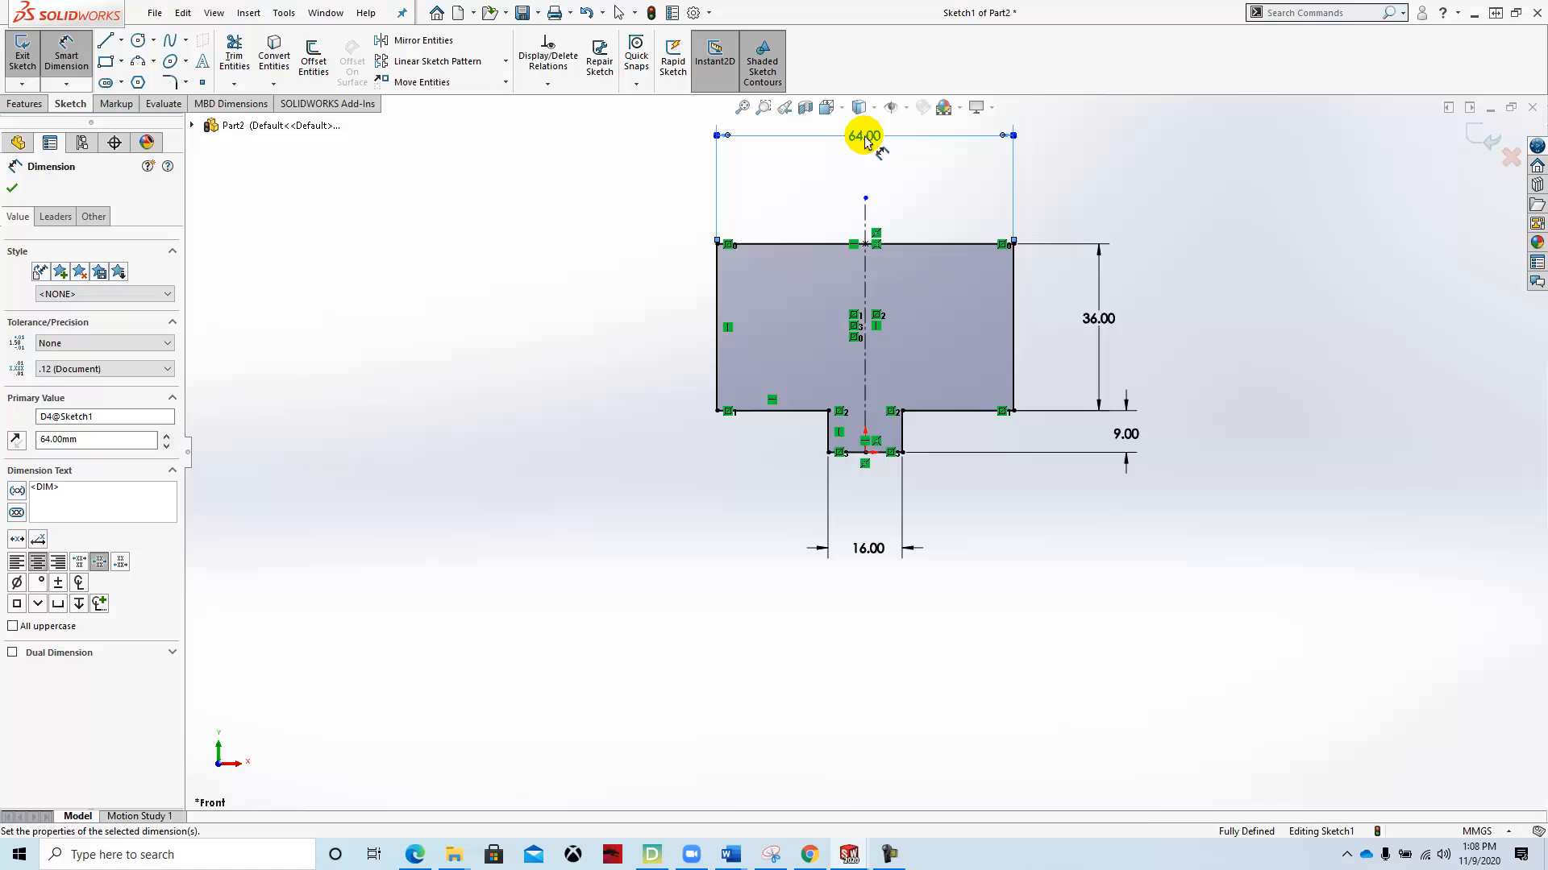
{"action": "left_click", "coordinate": [14, 190]}
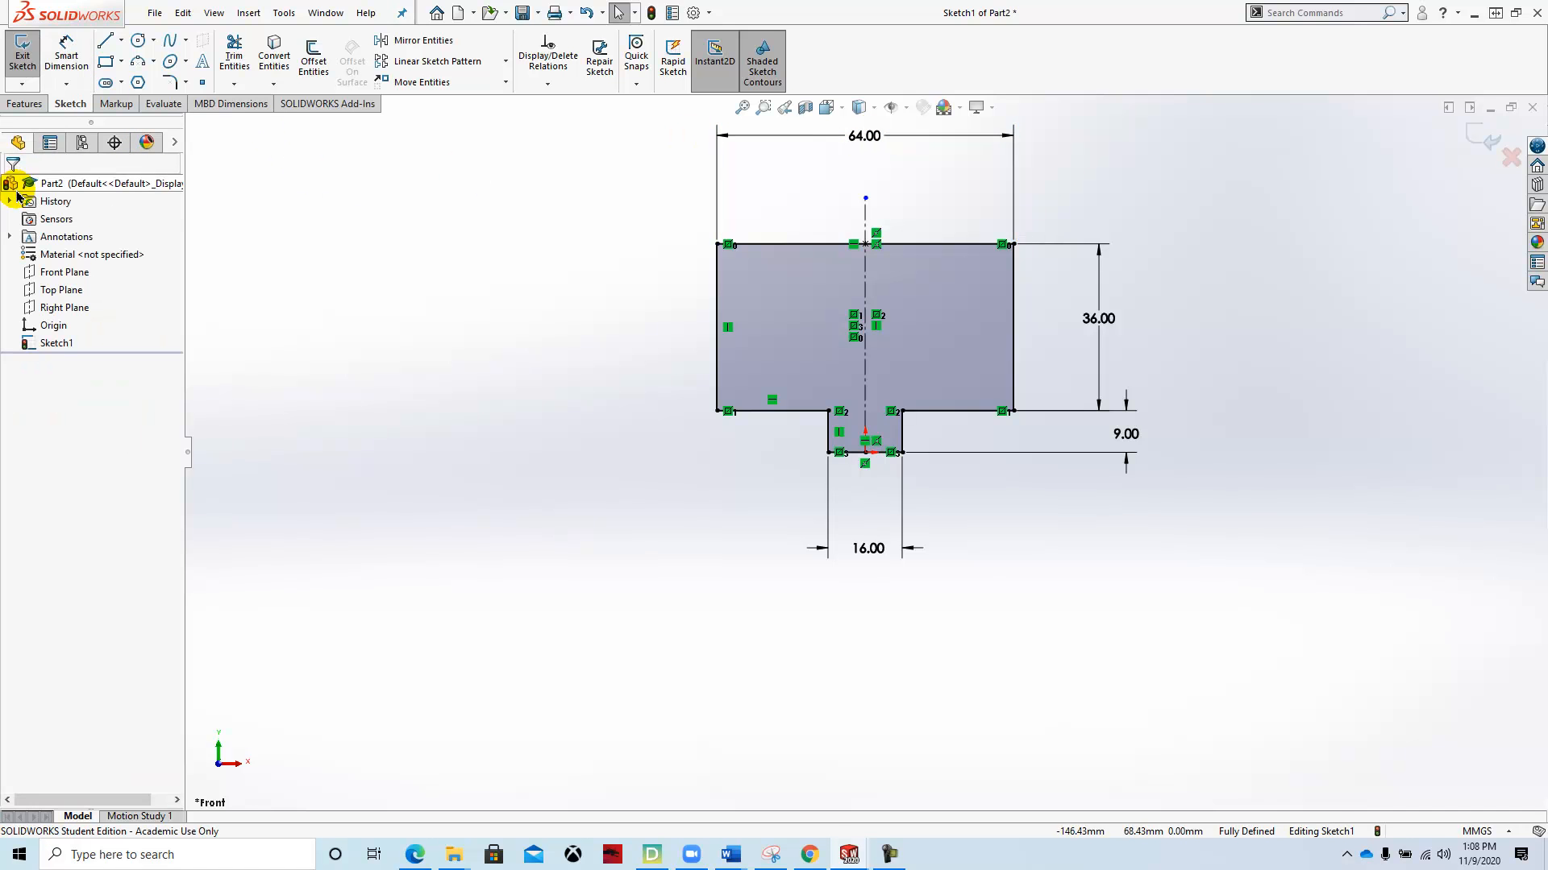
Step: Extrude the T-shaped profile as a 10 mm blind boss in the reversed direction, behind the sketch plane
{"action": "left_click", "coordinate": [24, 105]}
{"action": "left_click", "coordinate": [29, 60]}
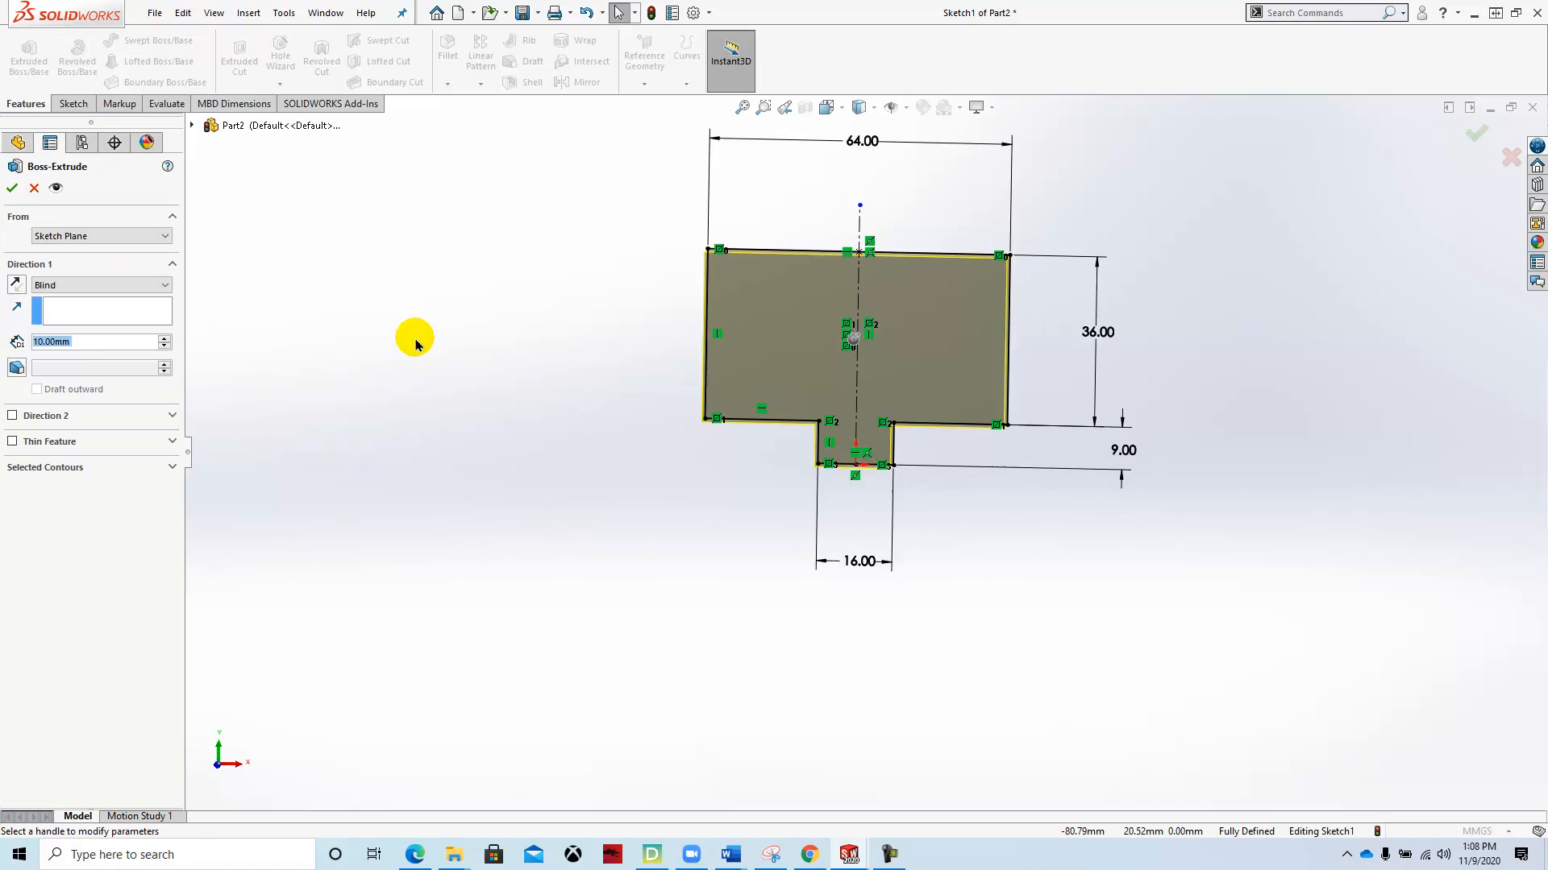
{"action": "left_click", "coordinate": [17, 285]}
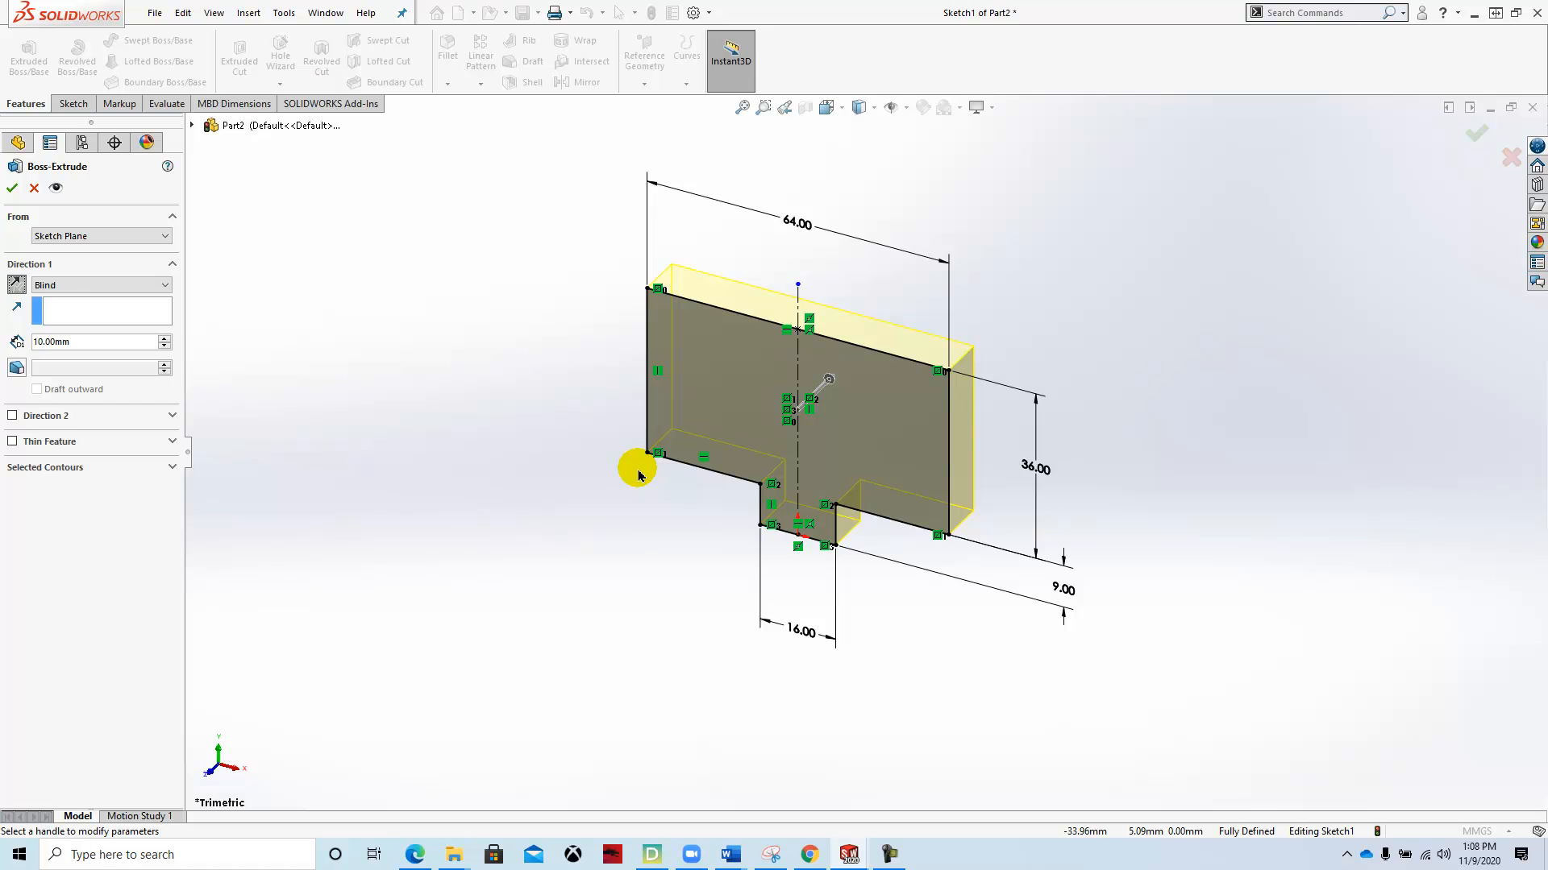
{"action": "key", "text": "Return"}
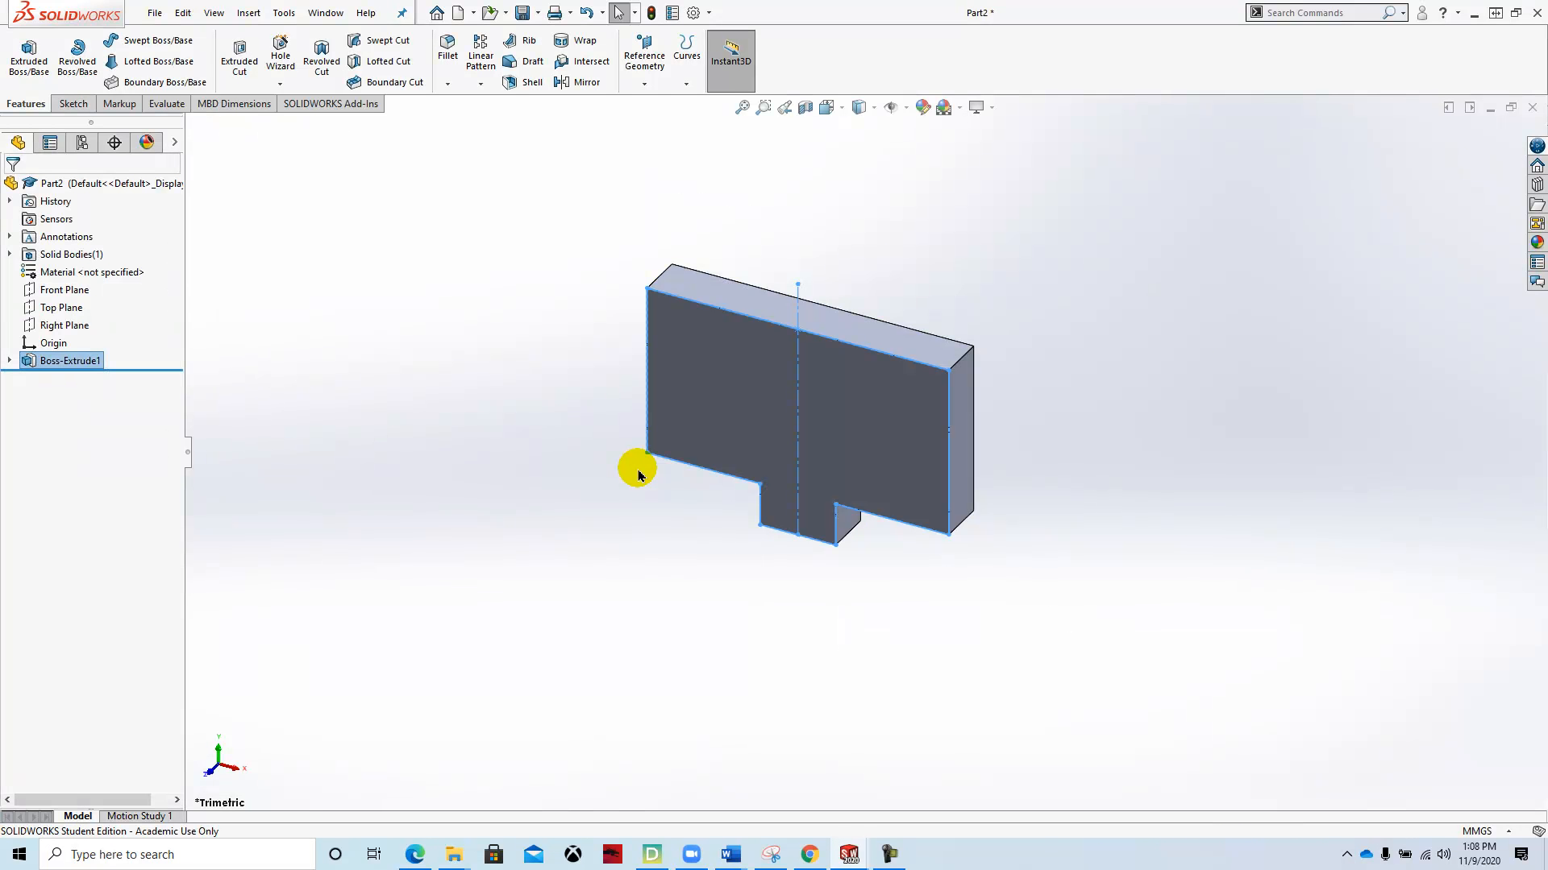
Step: Edit the T-shaped base extrusion and set its blind depth to 32 mm
{"action": "right_click", "coordinate": [32, 363]}
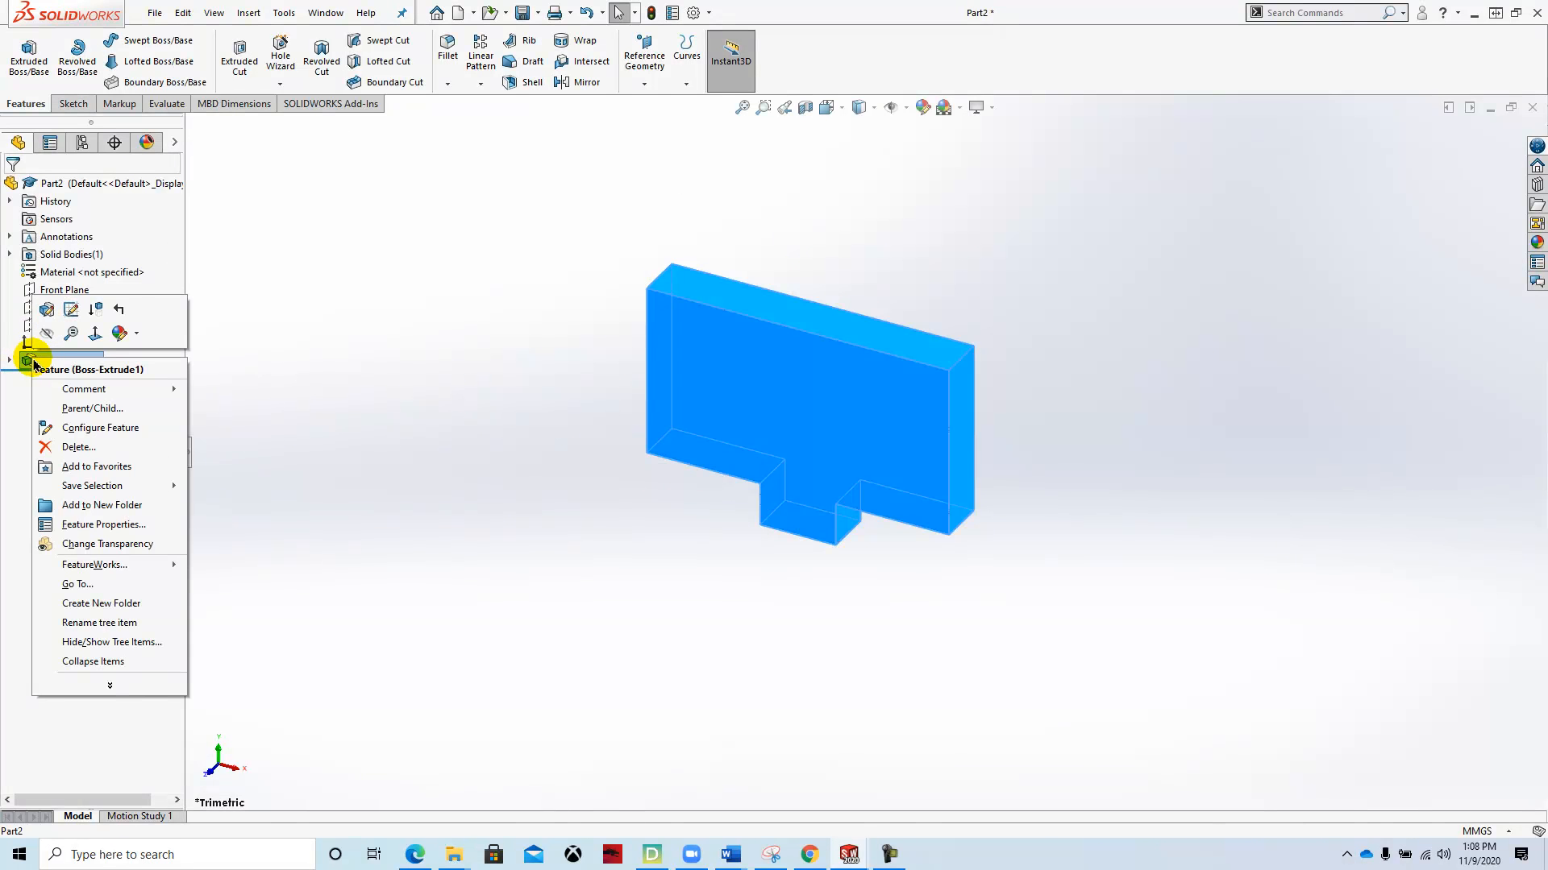
{"action": "left_click", "coordinate": [46, 311]}
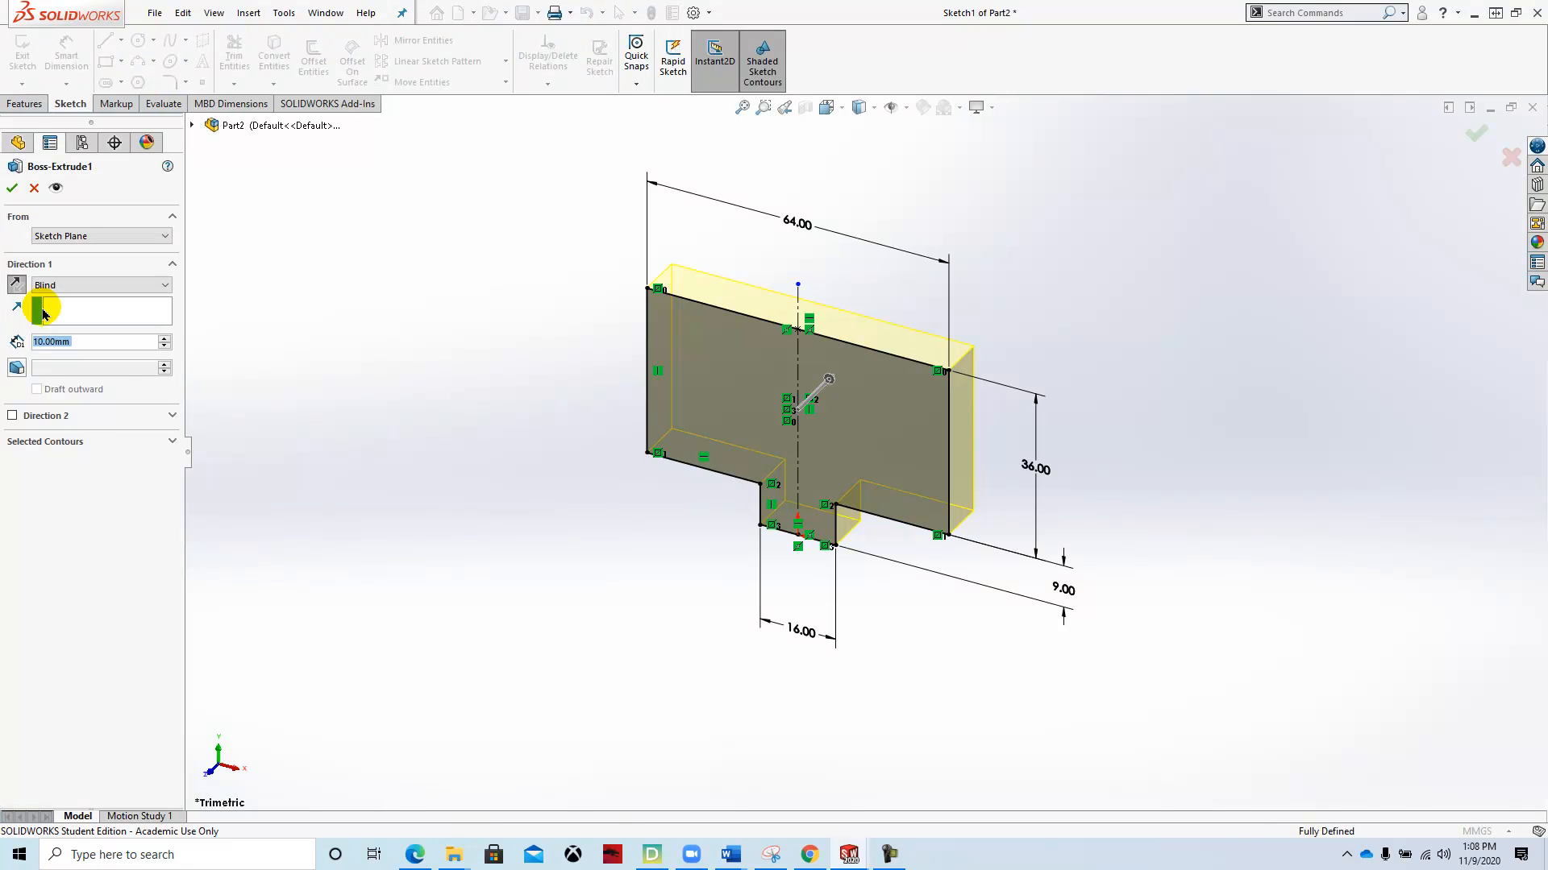
{"action": "left_click", "coordinate": [93, 344]}
{"action": "left_click_drag", "start_coordinate": [93, 344], "coordinate": [2, 344]}
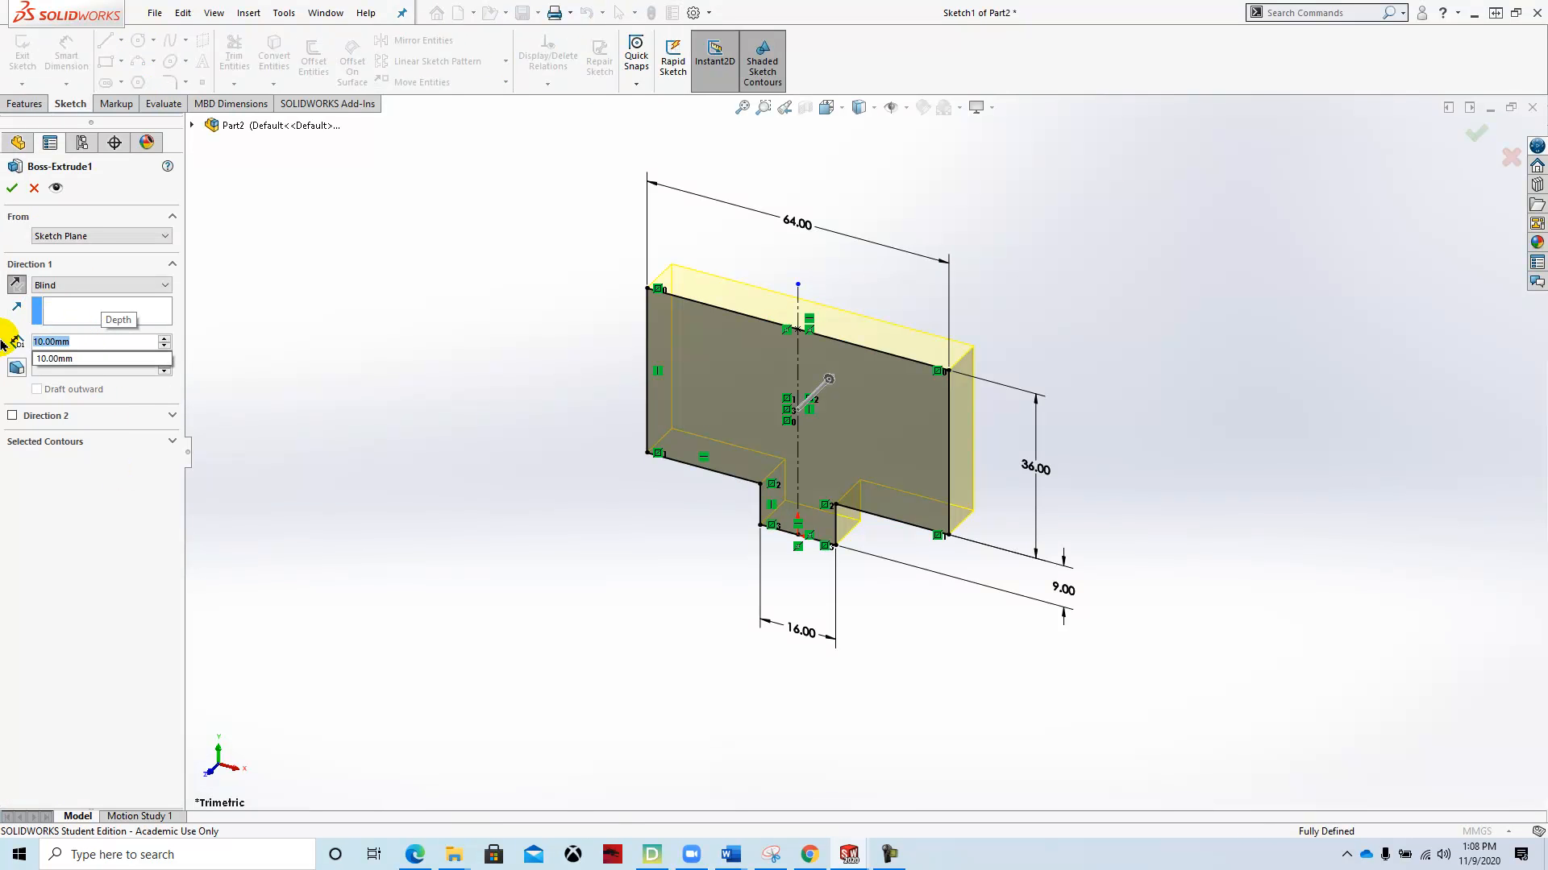
{"action": "type", "text": "32"}
{"action": "key", "text": "Return"}
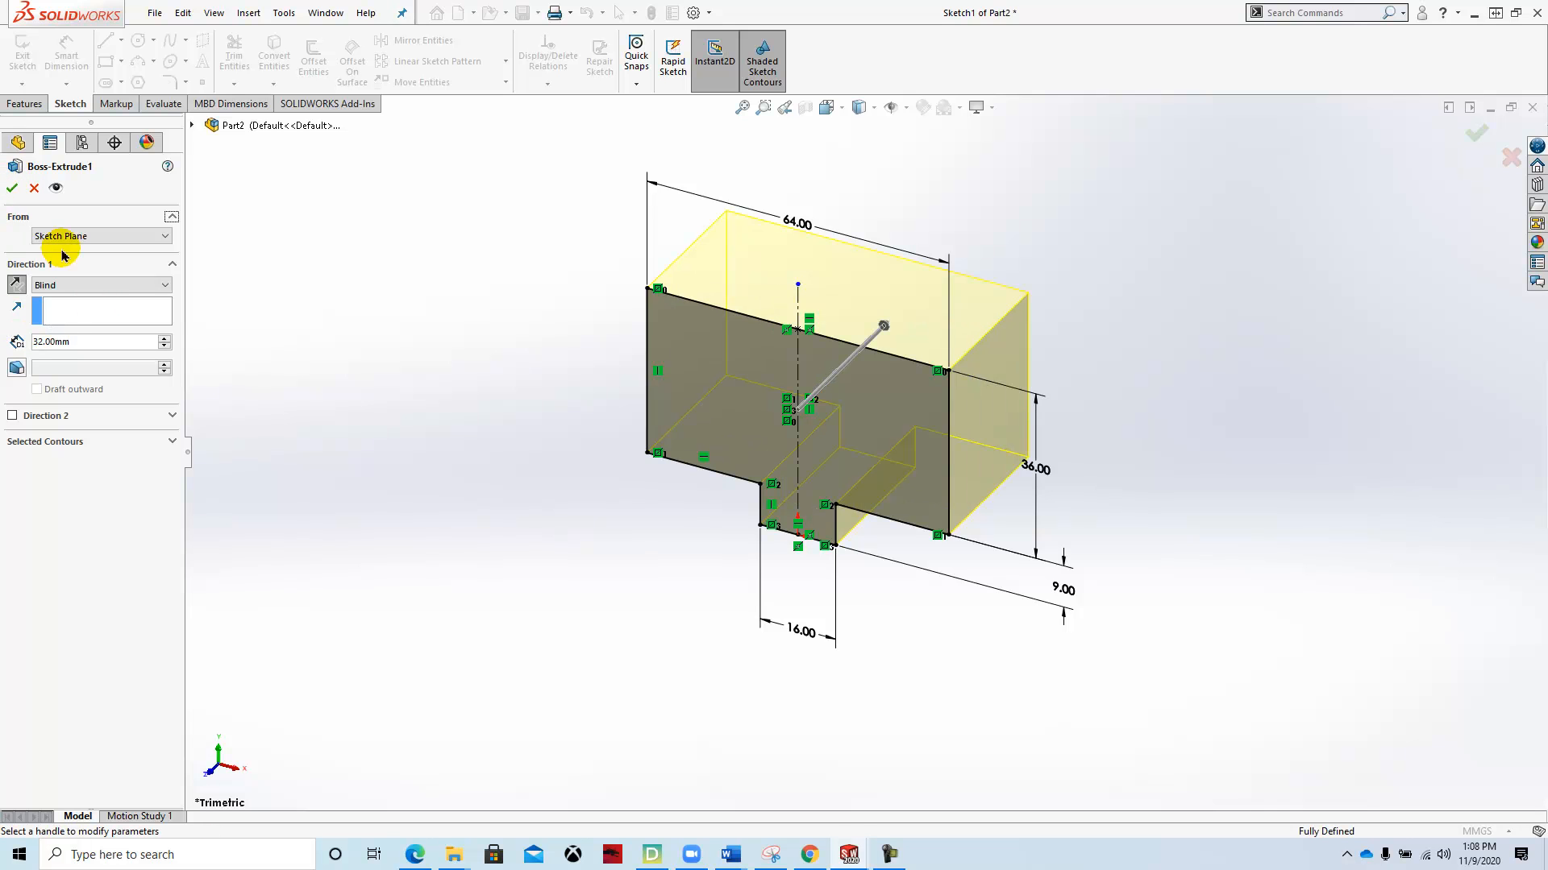
{"action": "left_click", "coordinate": [13, 190]}
{"action": "mouse_move", "coordinate": [454, 386]}
{"action": "middle_mouse_down"}
{"action": "mouse_move", "coordinate": [580, 384]}
{"action": "mouse_move", "coordinate": [581, 428]}
{"action": "mouse_move", "coordinate": [460, 383]}
{"action": "middle_mouse_up"}
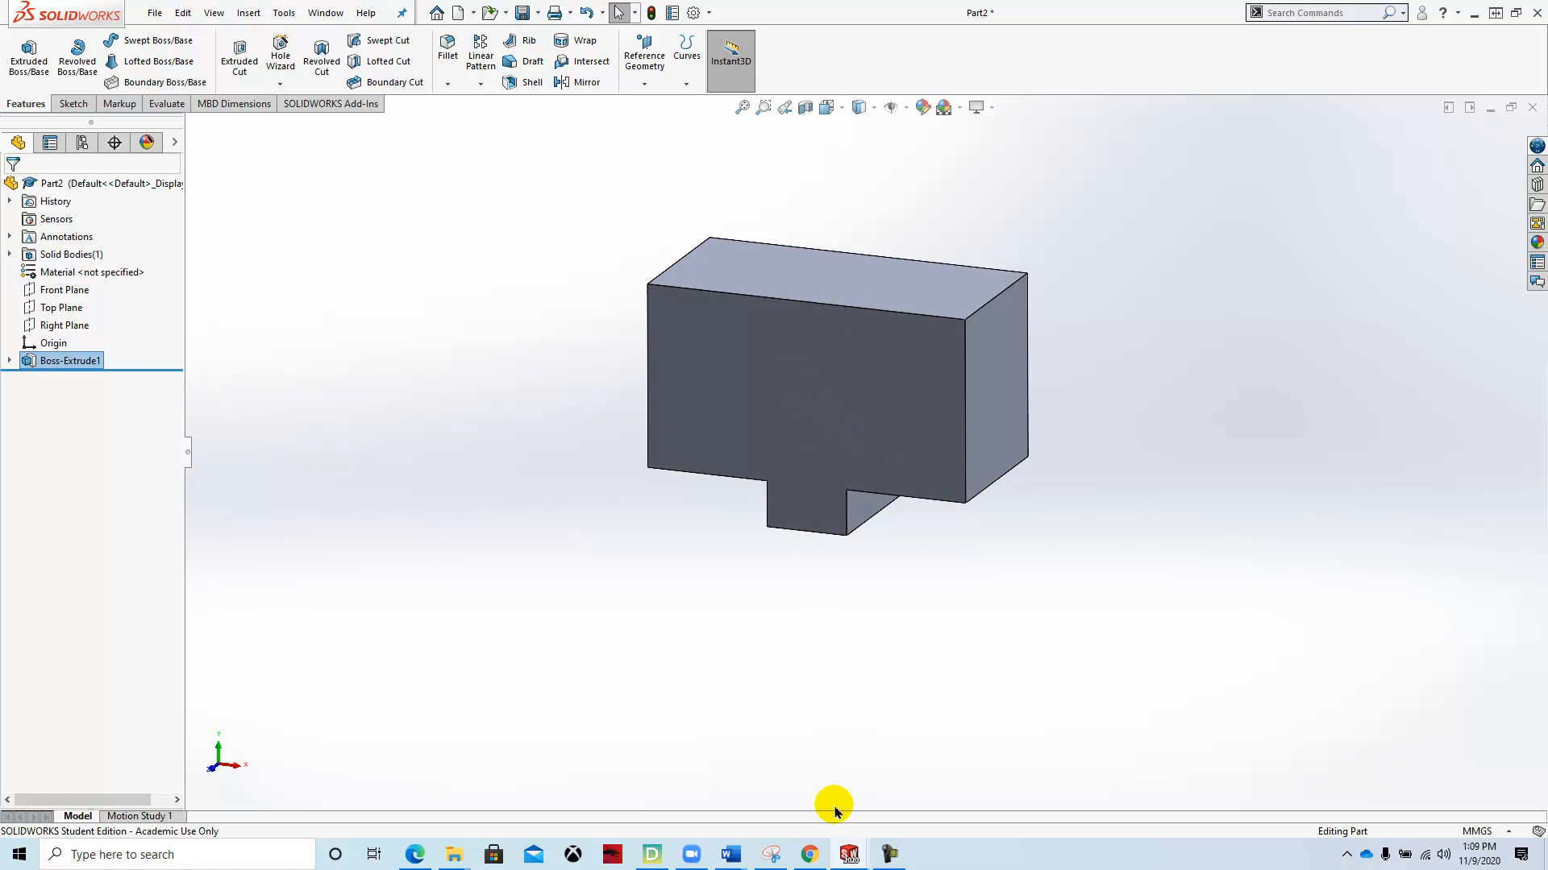
Step: Check the Vice Jaw drawing in the browser and start a new sketch on the part's T-shaped front face, viewed head-on
{"action": "left_click", "coordinate": [808, 851]}
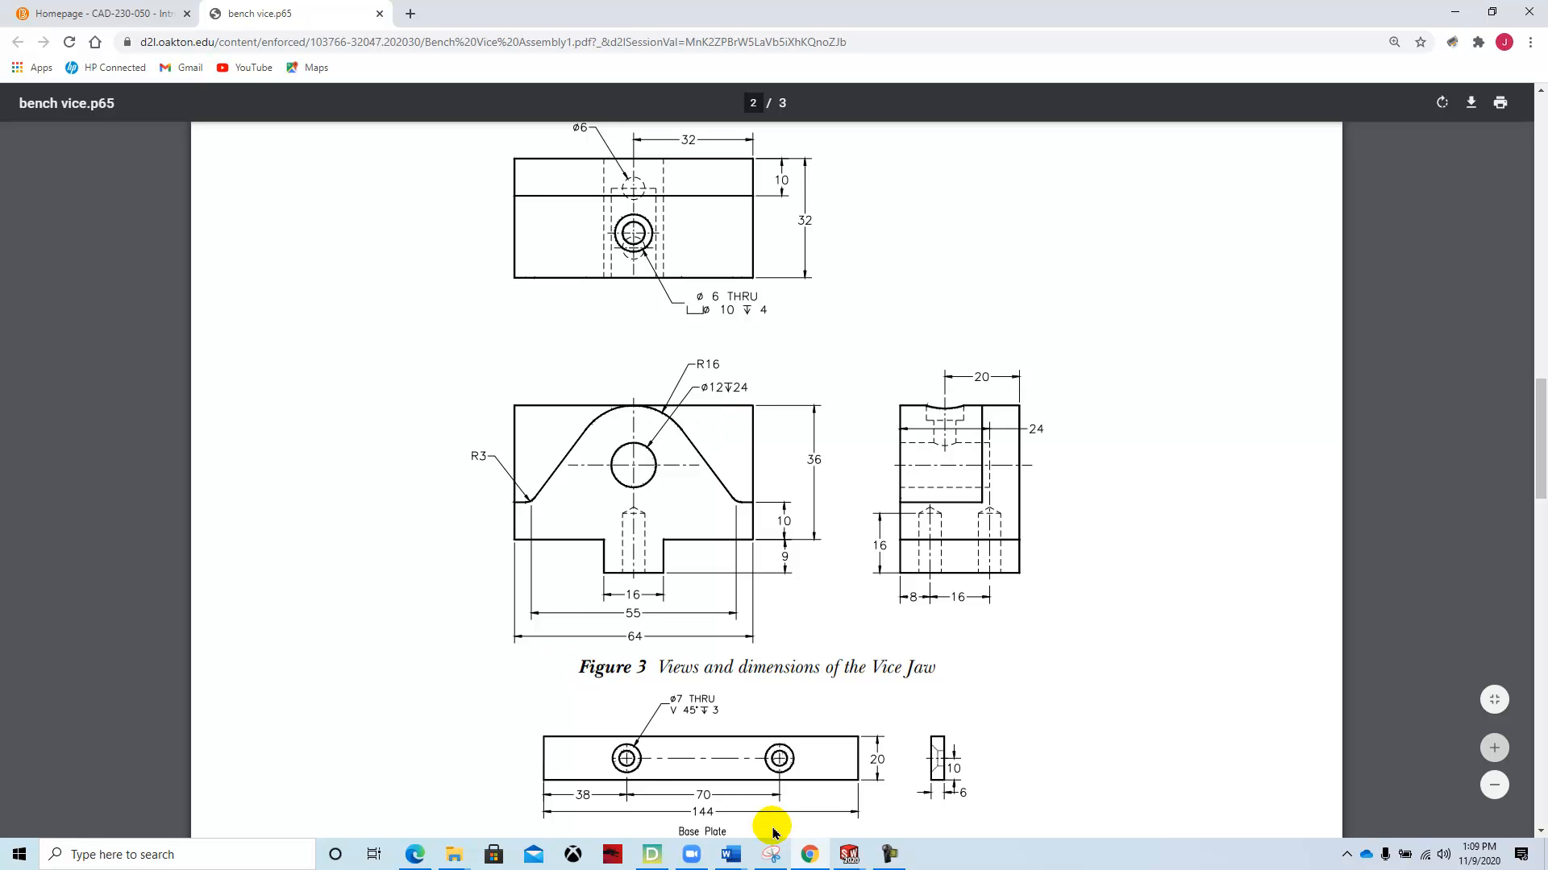
{"action": "mouse_move", "coordinate": [849, 854]}
{"action": "left_click", "coordinate": [982, 800]}
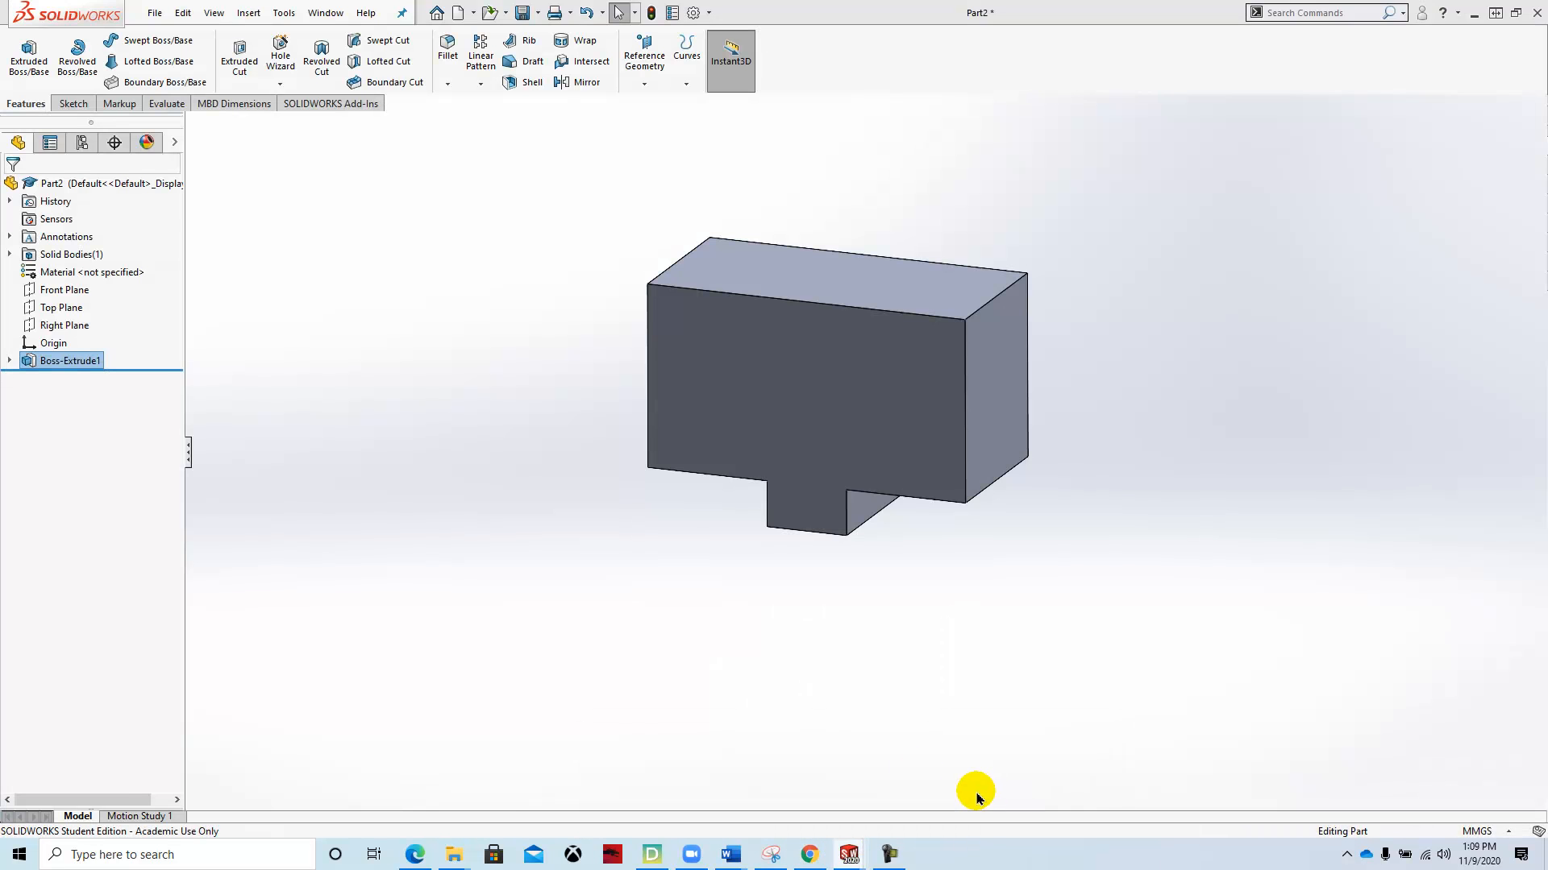
{"action": "left_click", "coordinate": [765, 381]}
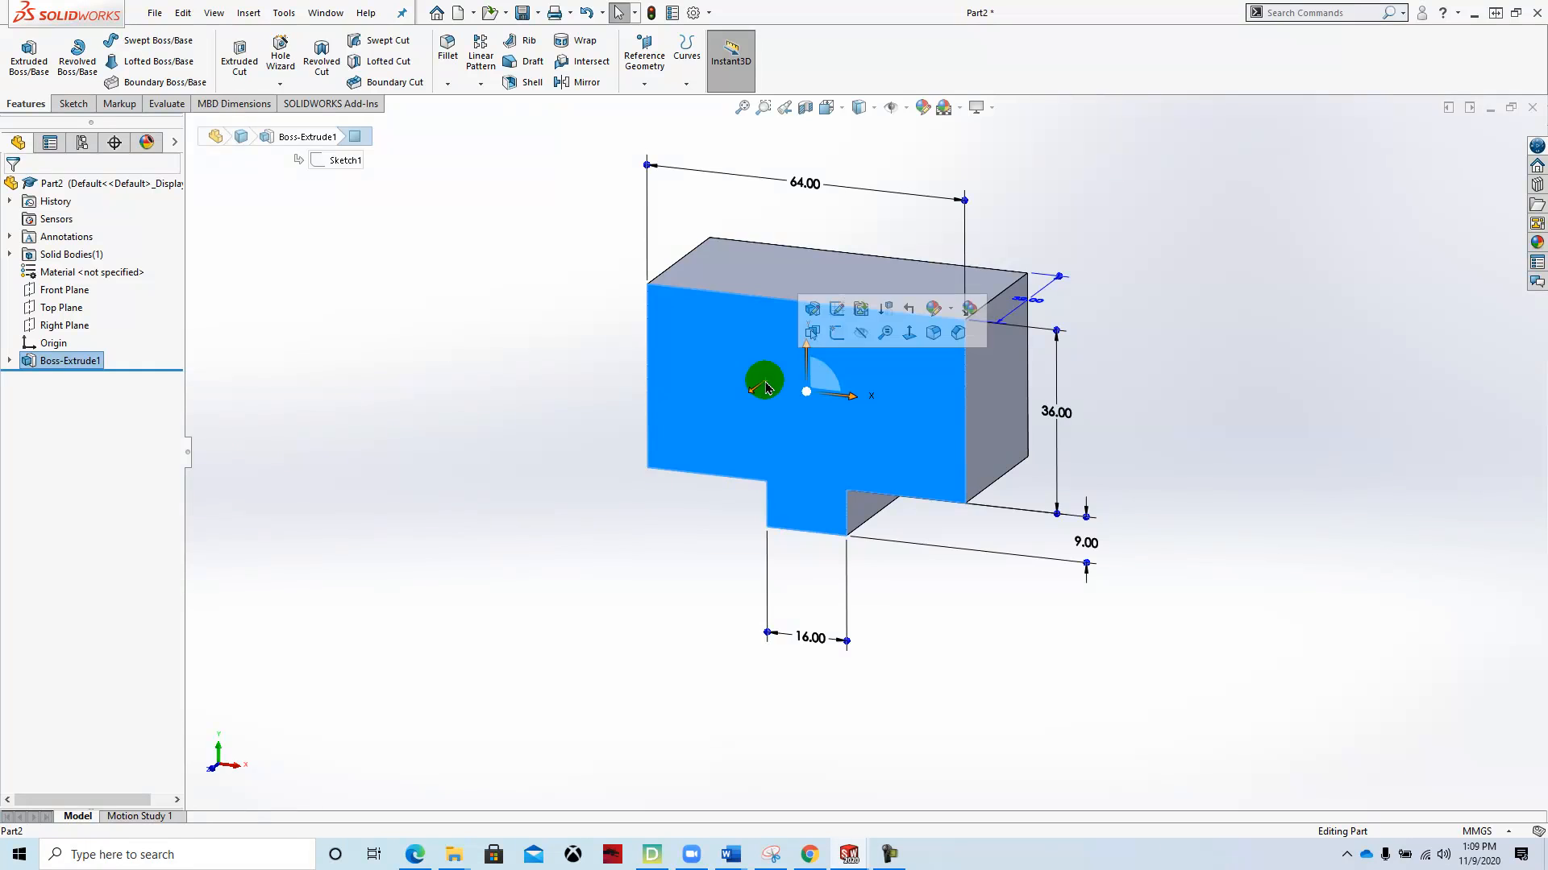
{"action": "left_click", "coordinate": [835, 337]}
{"action": "key", "text": "space"}
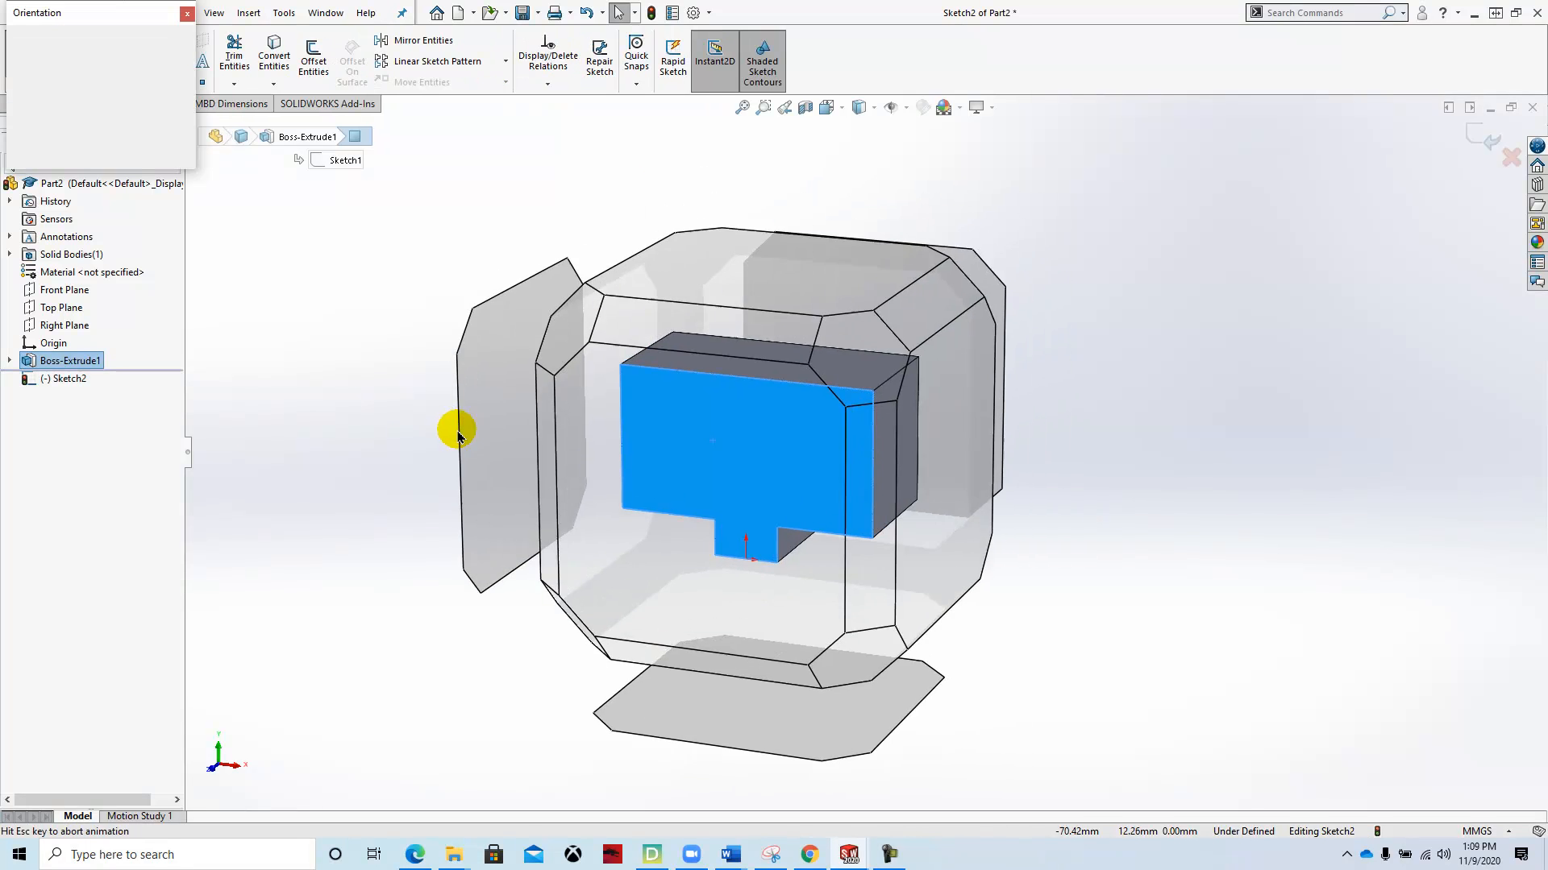
Step: Draw a vertical centerline about 48 mm long from the origin up past the block's top edge
{"action": "left_click", "coordinate": [183, 107]}
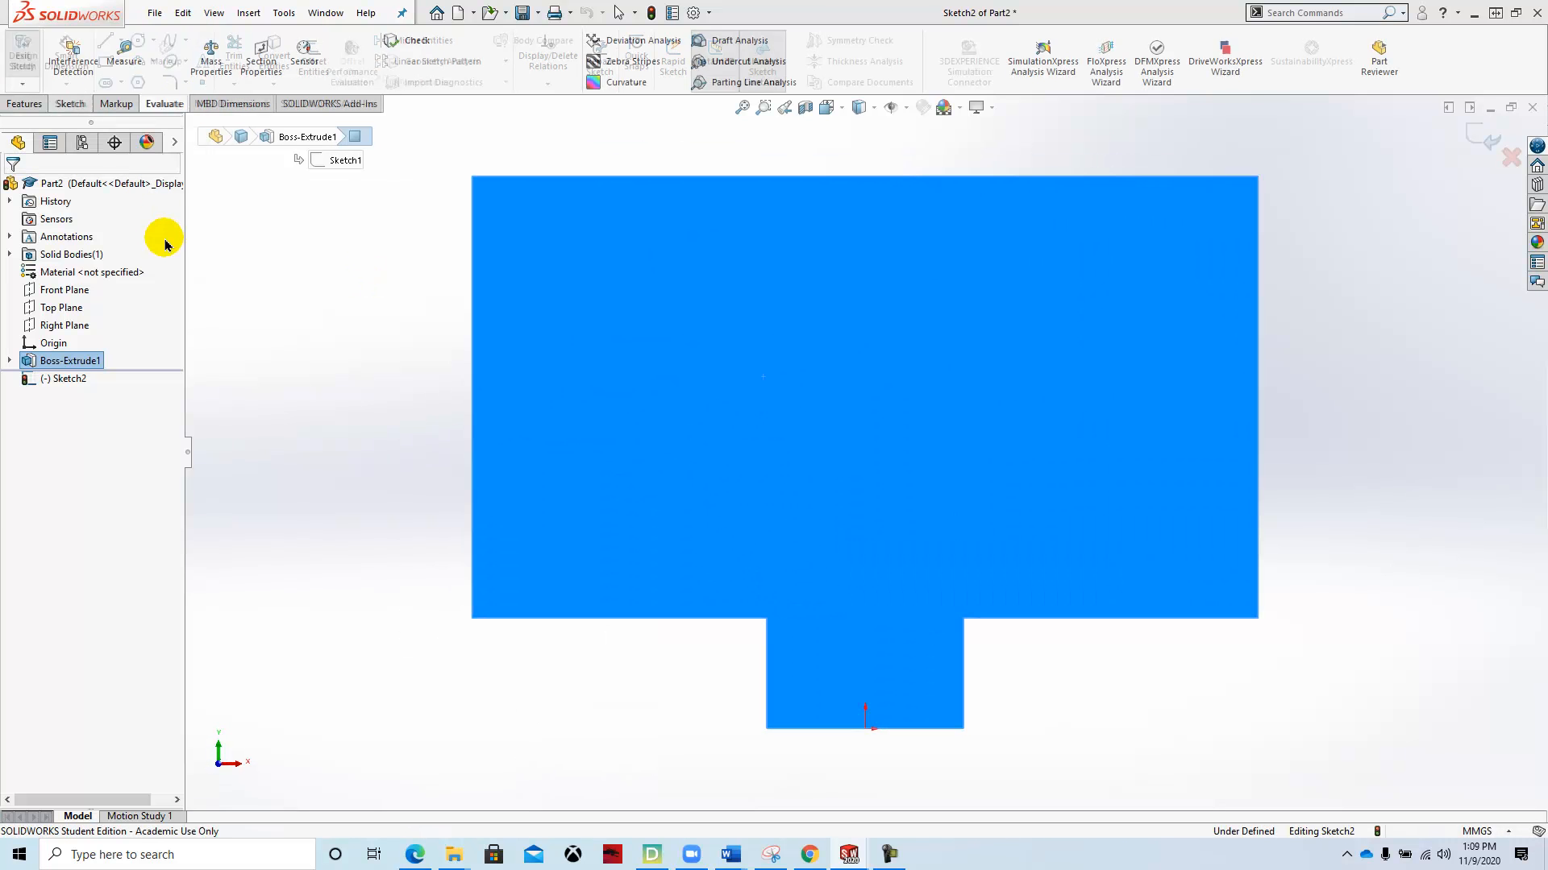
{"action": "left_click", "coordinate": [70, 103]}
{"action": "left_click", "coordinate": [130, 42]}
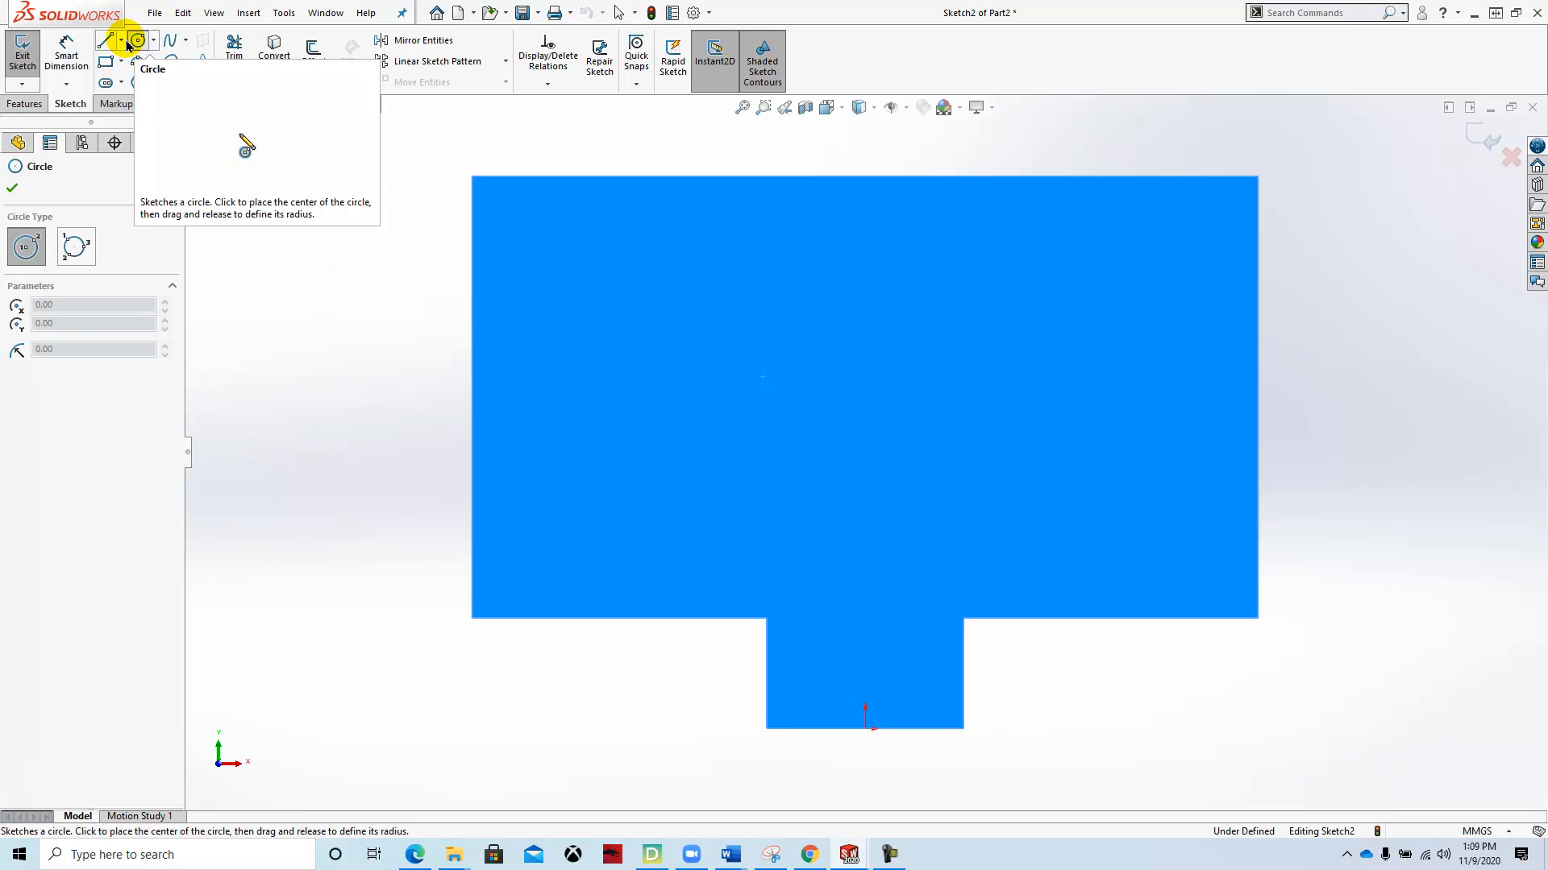
{"action": "left_click", "coordinate": [122, 42]}
{"action": "left_click", "coordinate": [133, 79]}
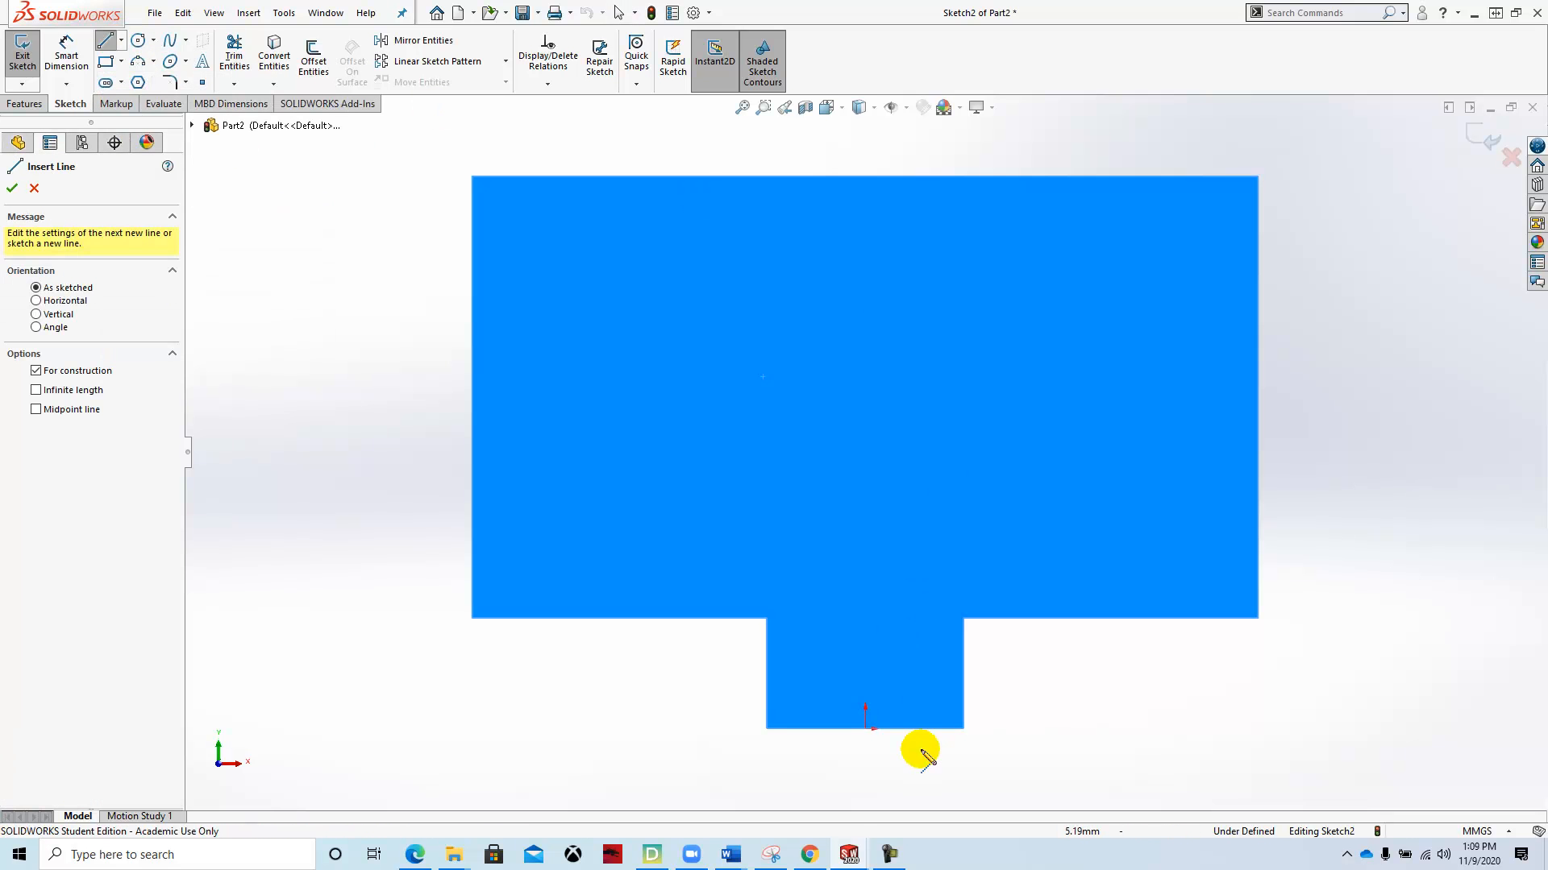
{"action": "left_click", "coordinate": [865, 729]}
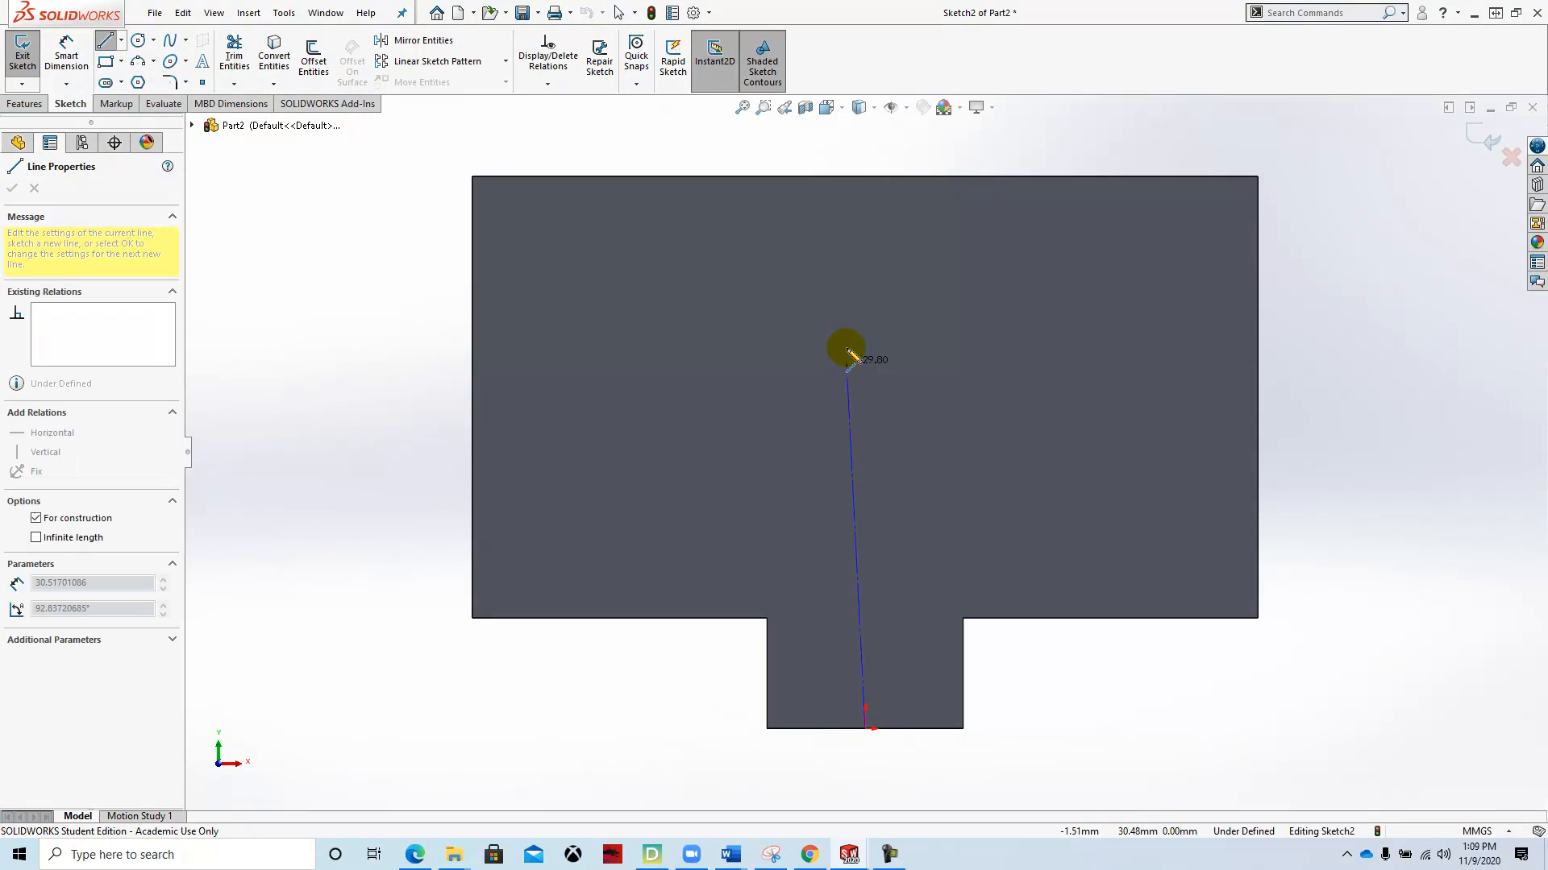
{"action": "left_click", "coordinate": [865, 135]}
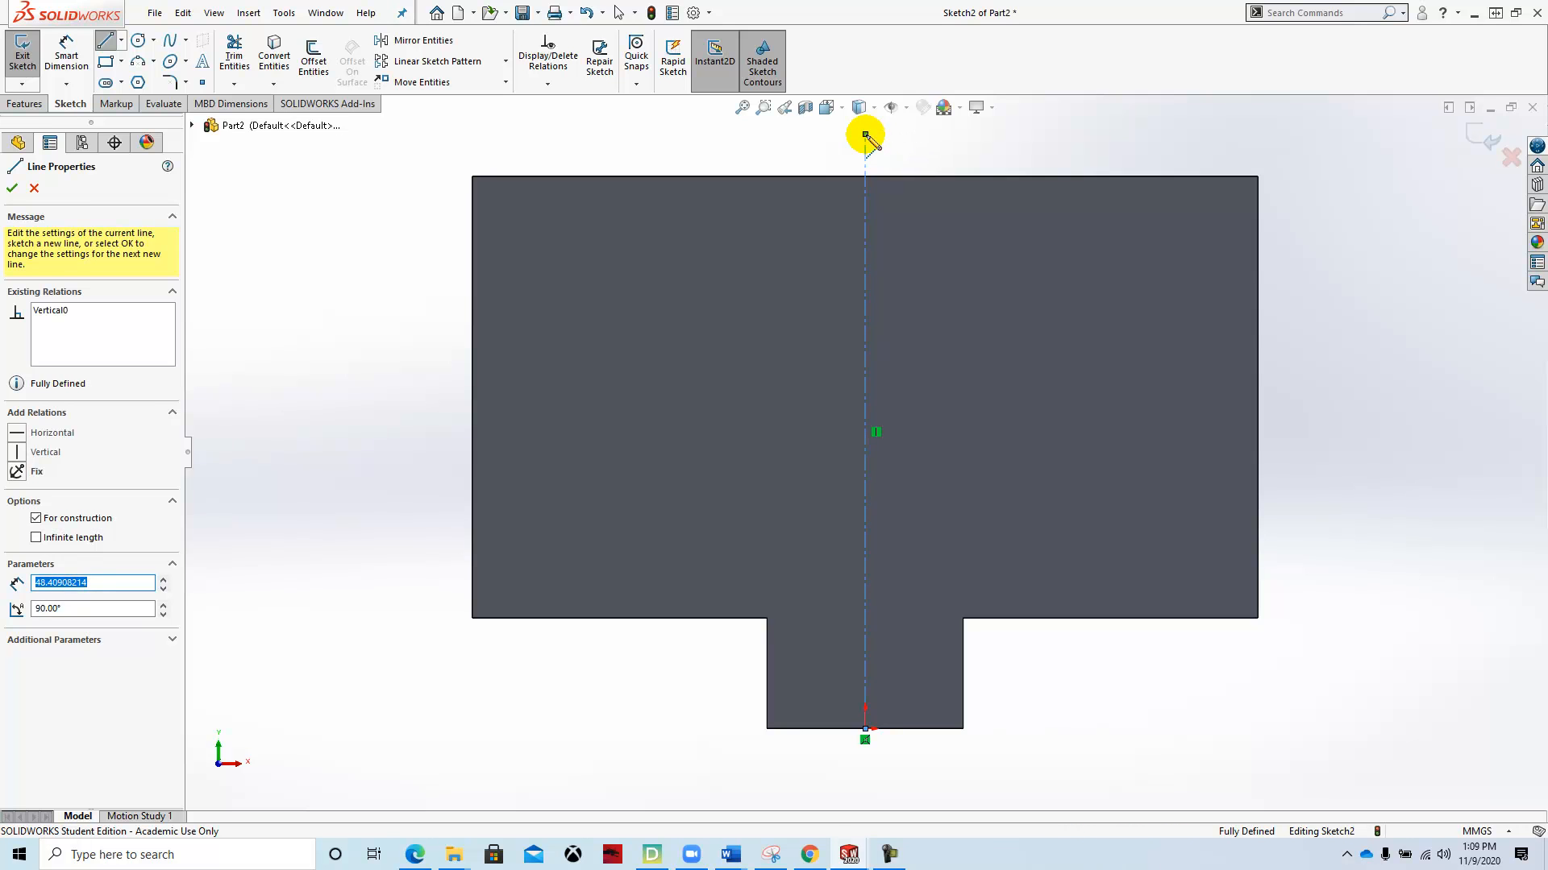
{"action": "key", "text": "Escape"}
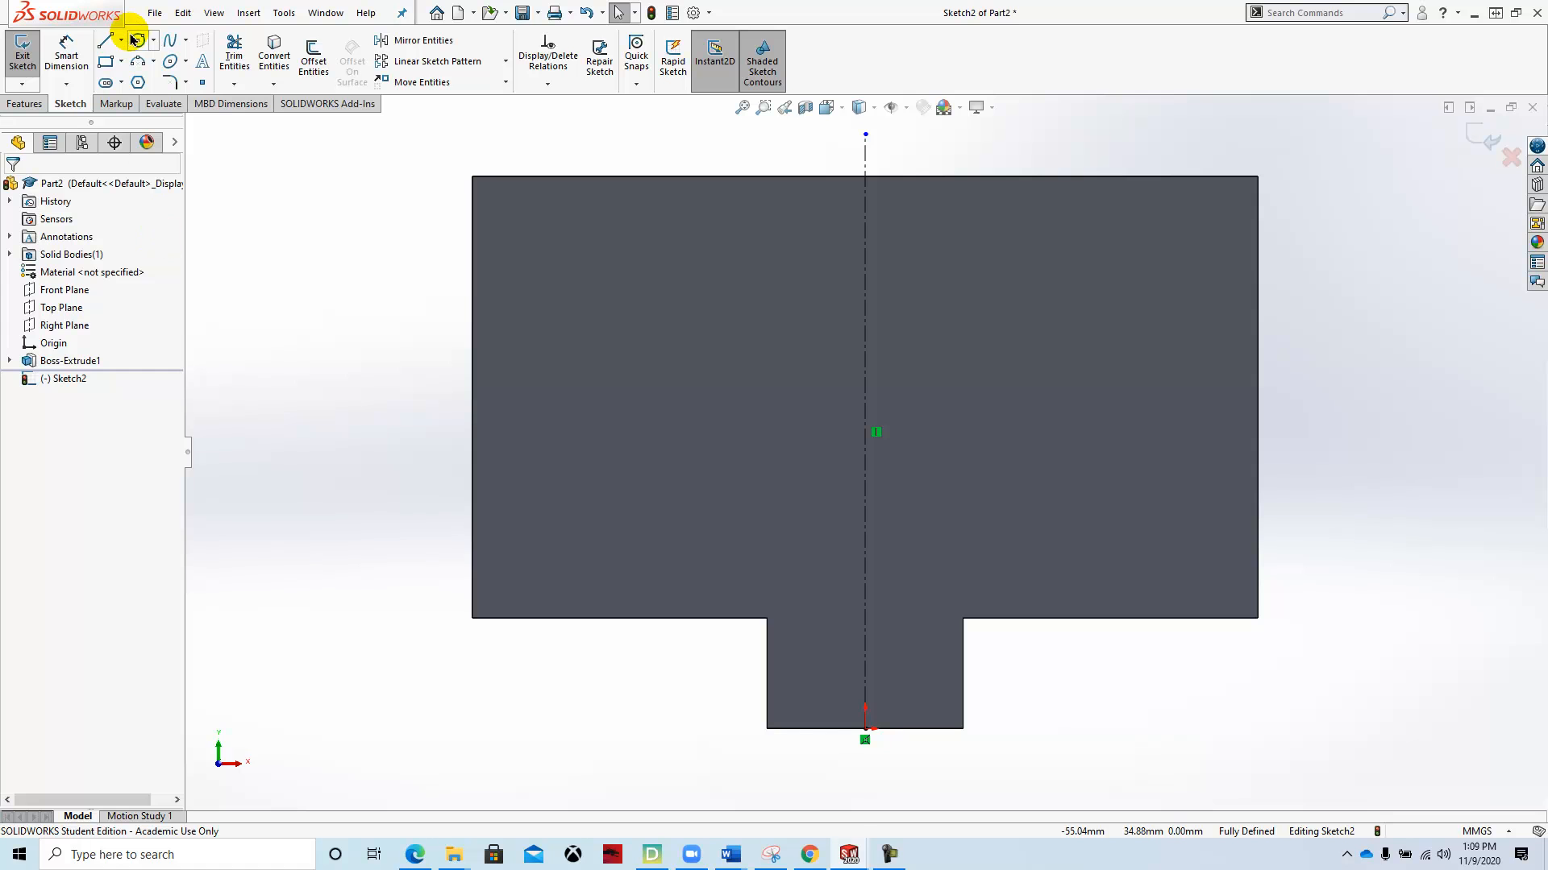
Step: Sketch a circle of about 14 mm radius centred on the centerline and reaching up to the block's top edge
{"action": "left_click", "coordinate": [137, 42]}
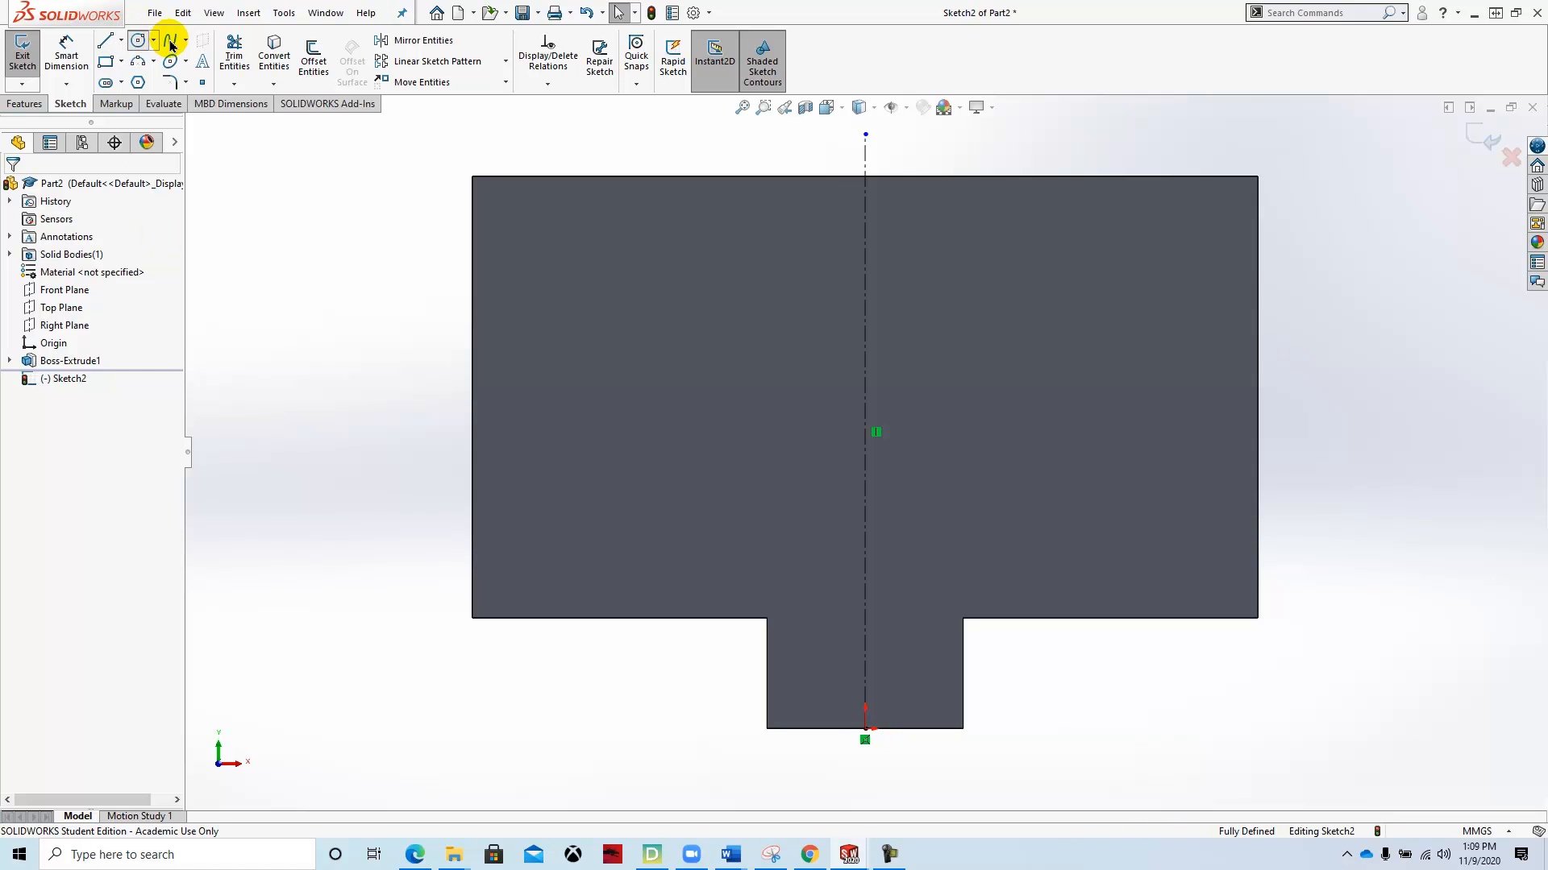
{"action": "left_click", "coordinate": [867, 353]}
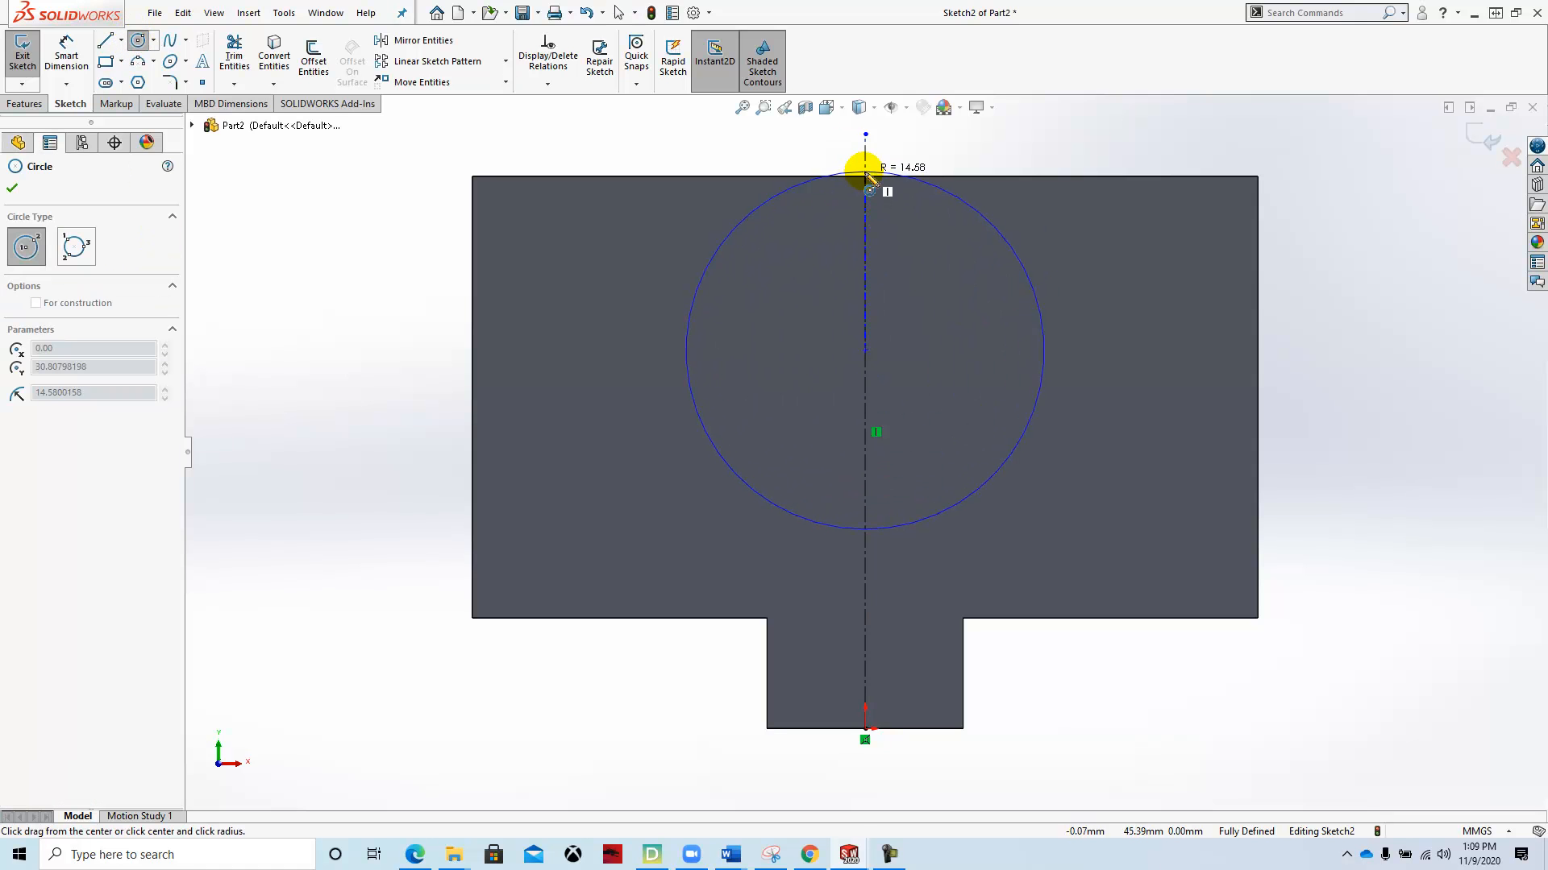
{"action": "scroll", "coordinate": [869, 179], "scroll_direction": "down", "scroll_amount": 3}
{"action": "scroll", "coordinate": [872, 217], "scroll_direction": "down", "scroll_amount": 1}
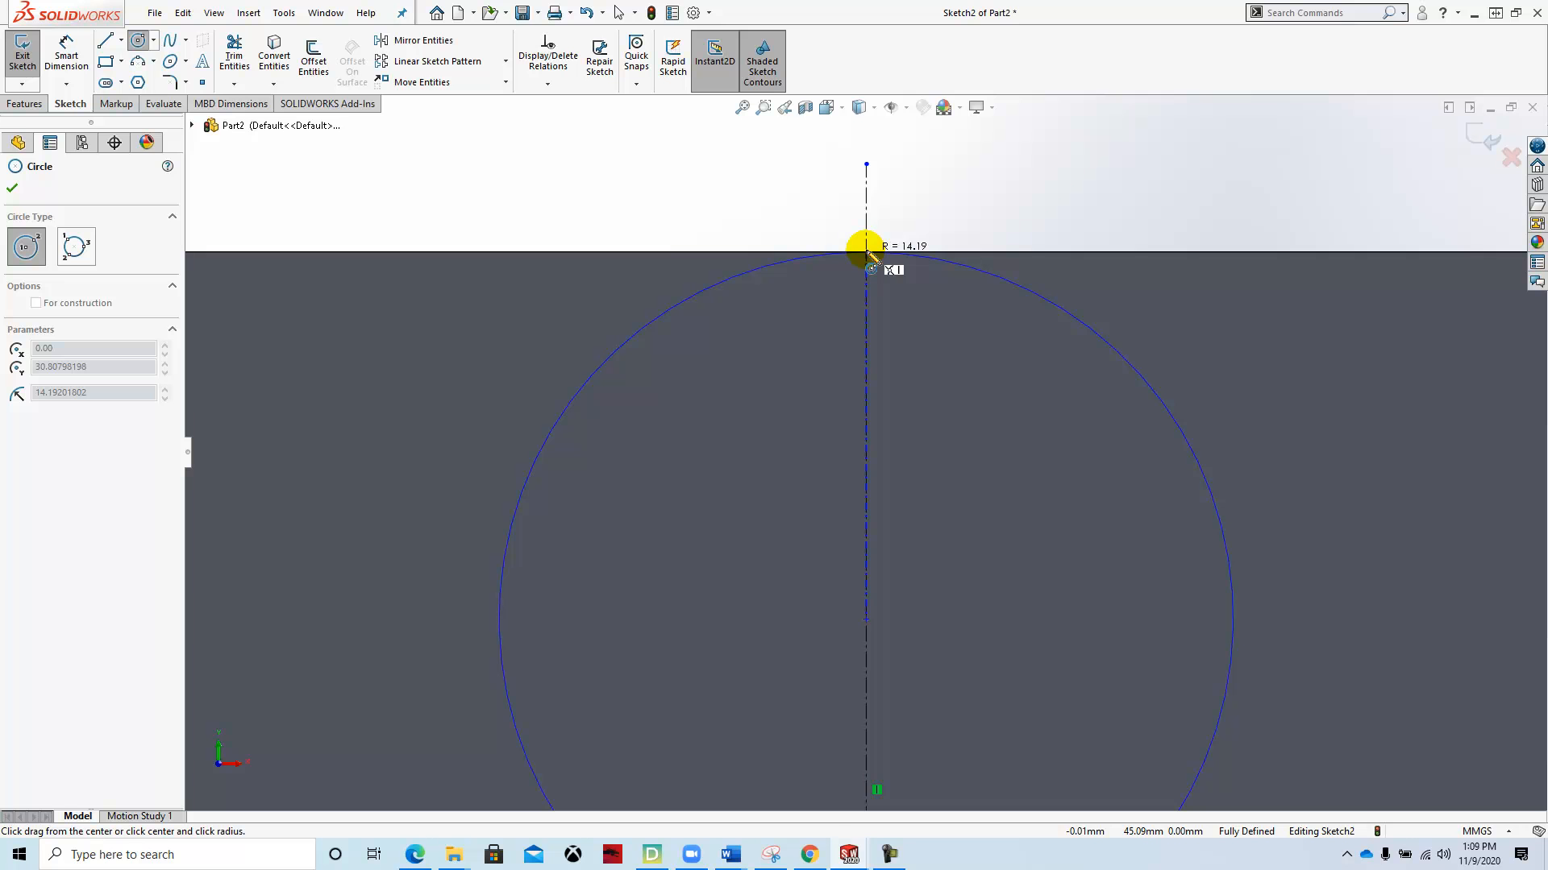
{"action": "left_click", "coordinate": [868, 252]}
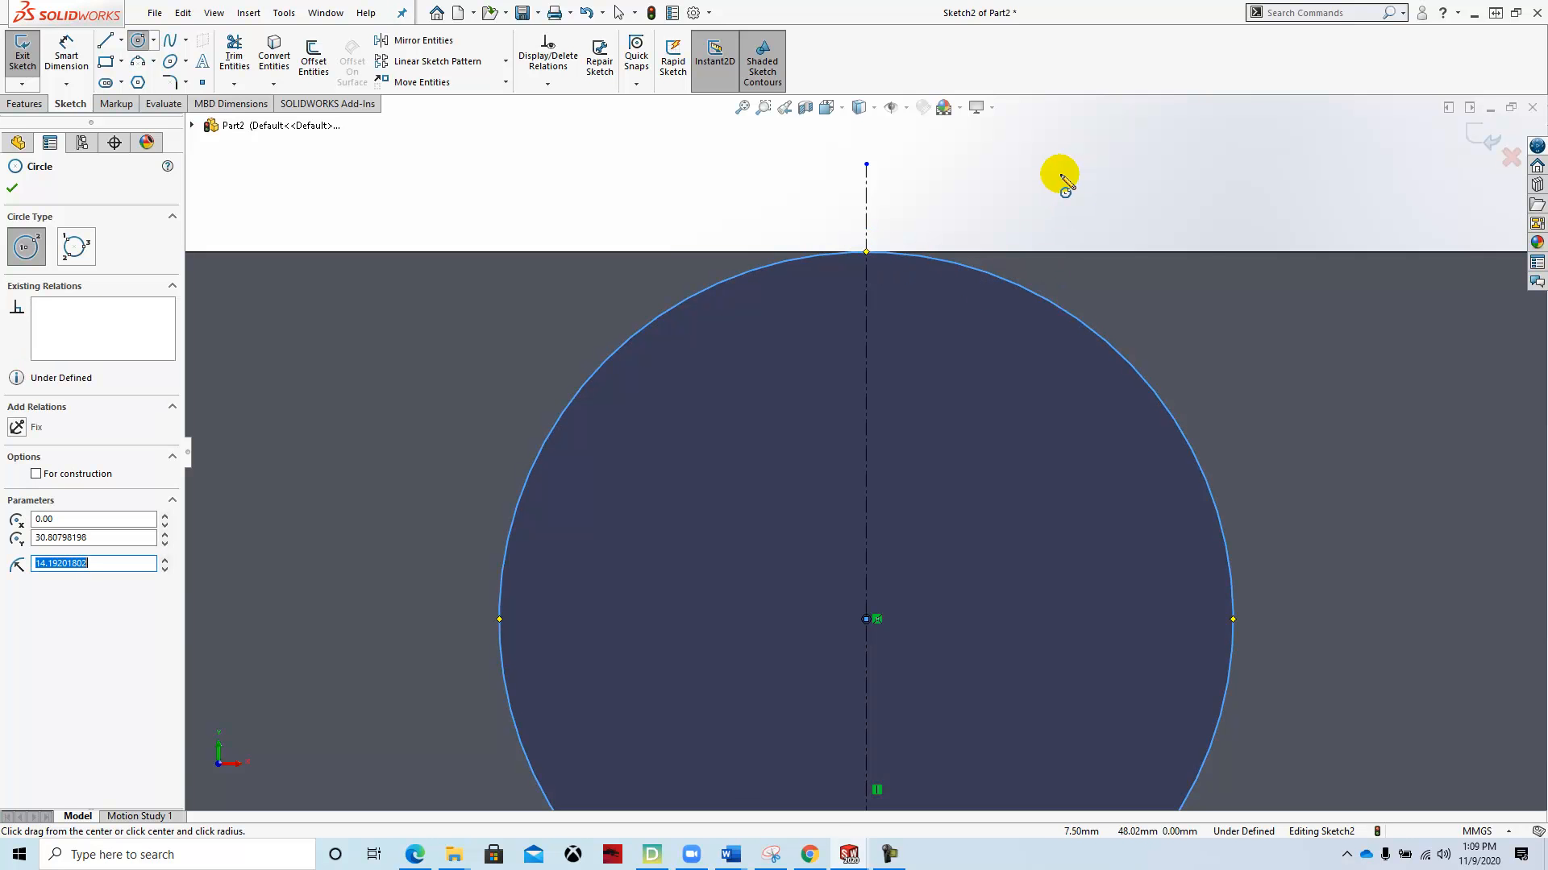
{"action": "key", "text": "Escape"}
Step: Check the rounded top's radius in the browser drawing and dimension the circle to 32 mm diameter
{"action": "left_click", "coordinate": [810, 856]}
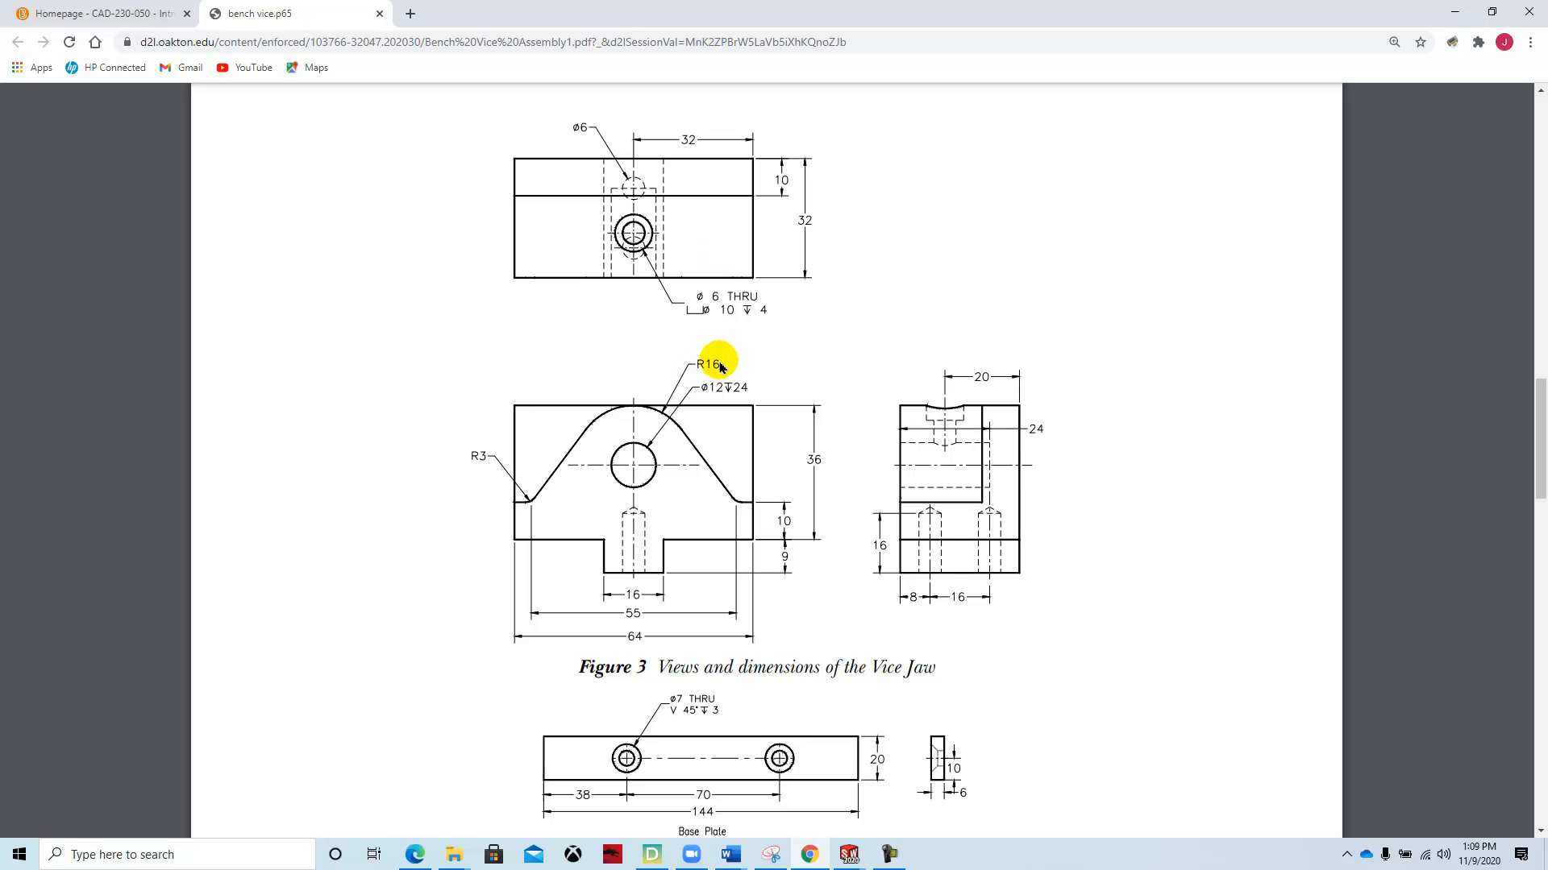
{"action": "mouse_move", "coordinate": [848, 854]}
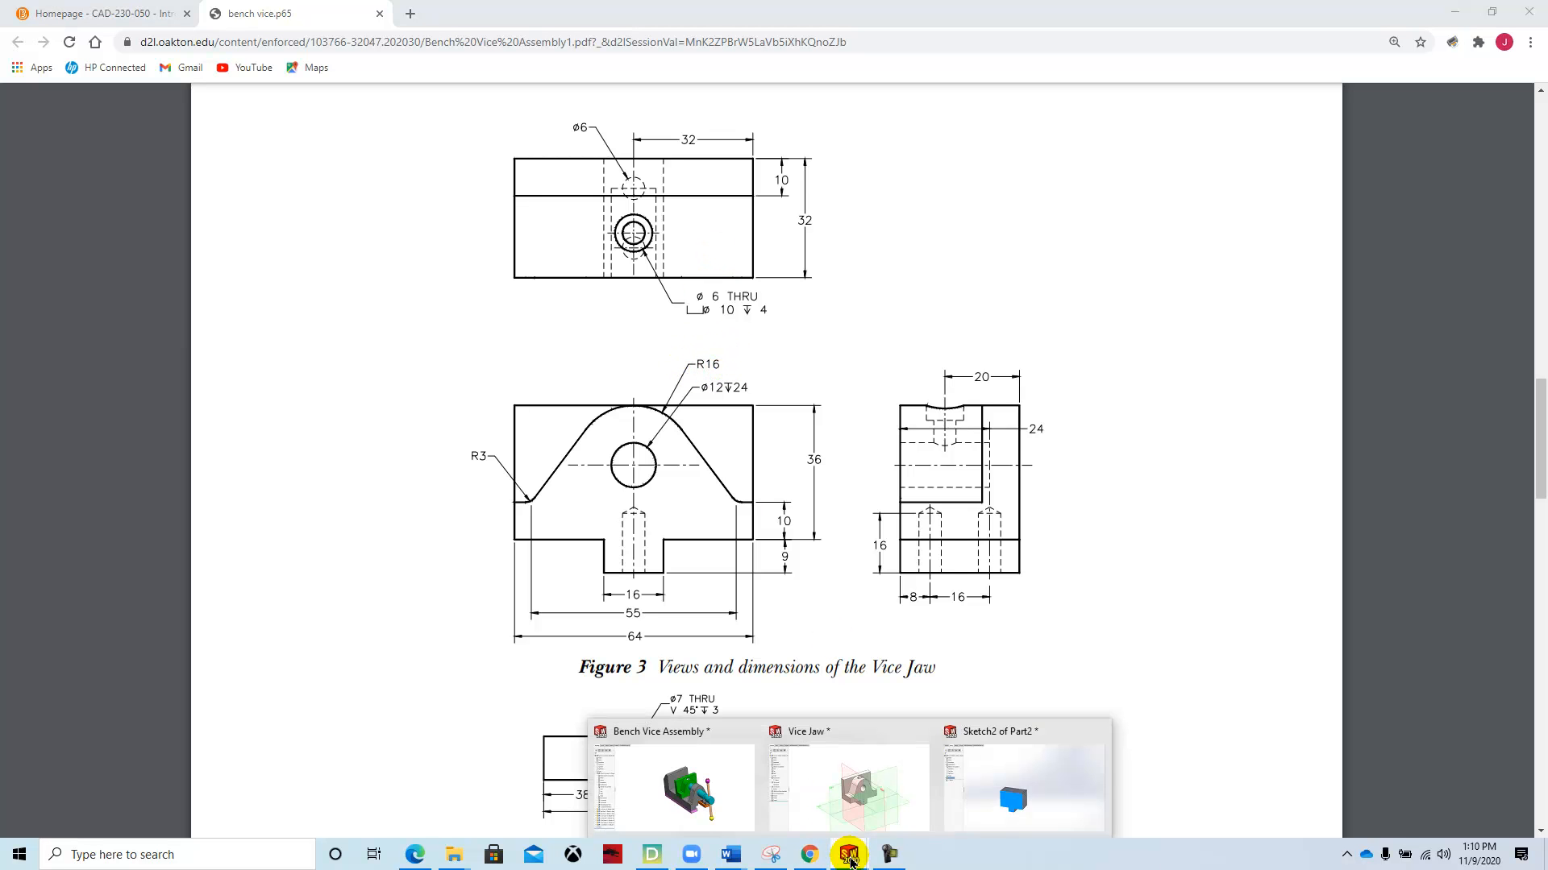
{"action": "left_click", "coordinate": [1014, 800]}
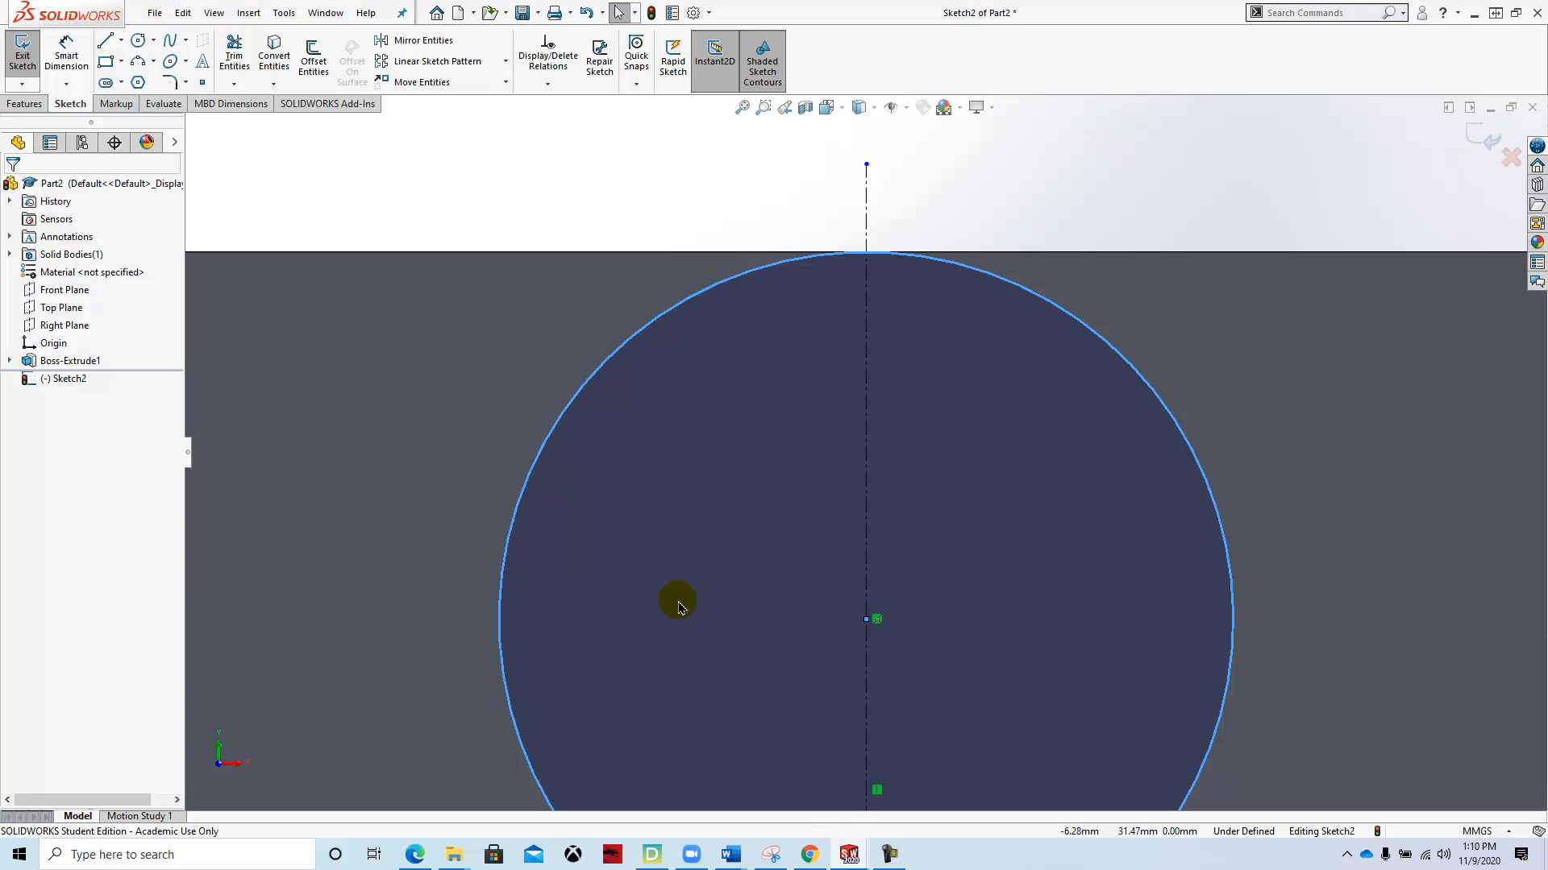
{"action": "left_click", "coordinate": [66, 55]}
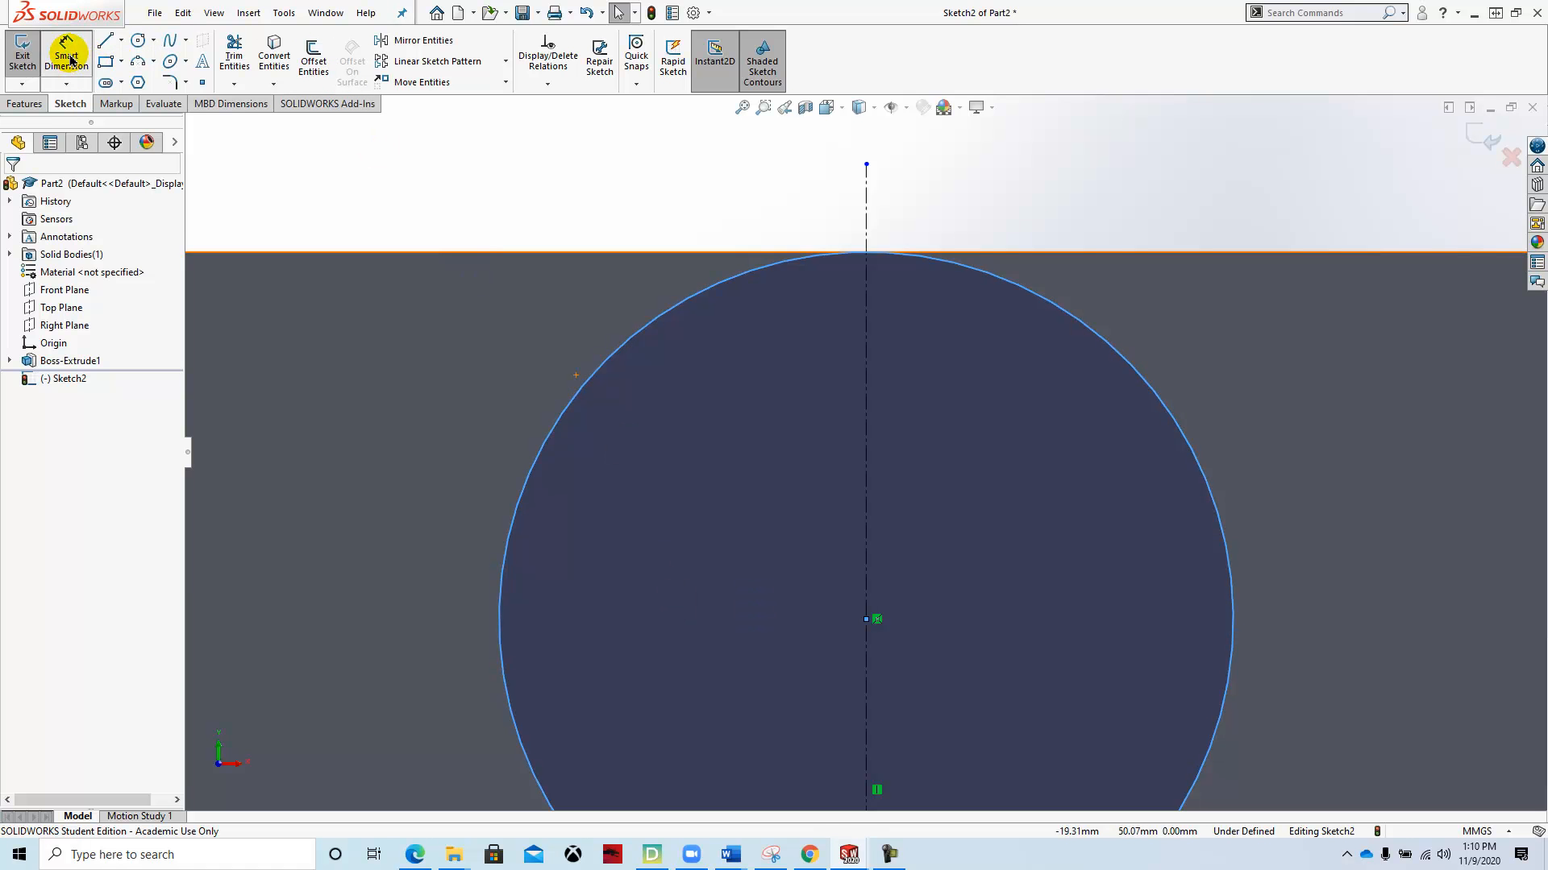
{"action": "left_click", "coordinate": [1051, 311]}
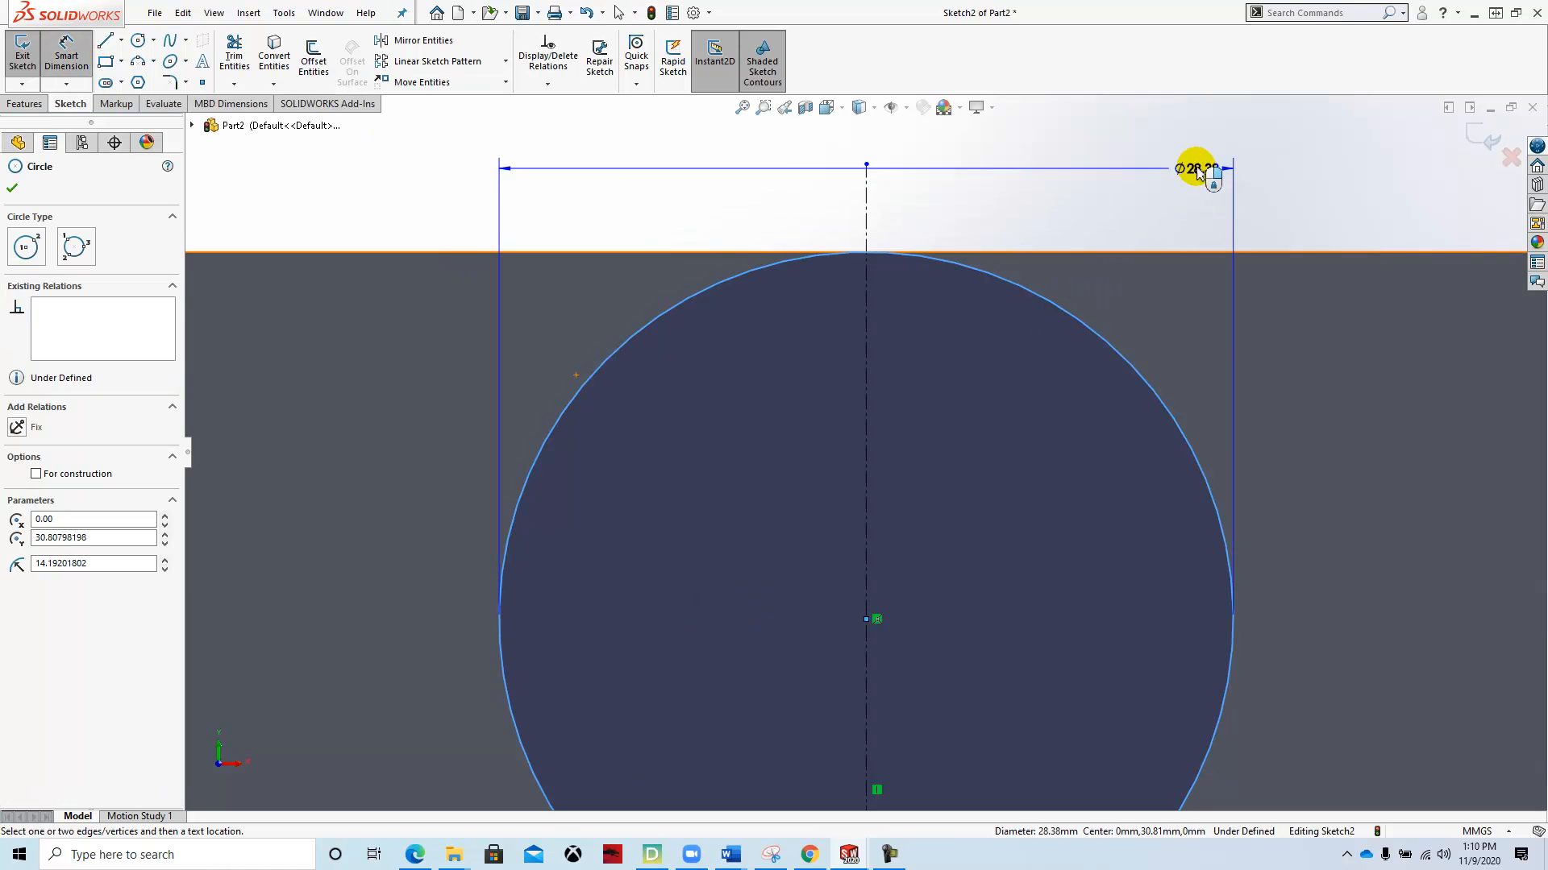
{"action": "left_click", "coordinate": [1313, 127]}
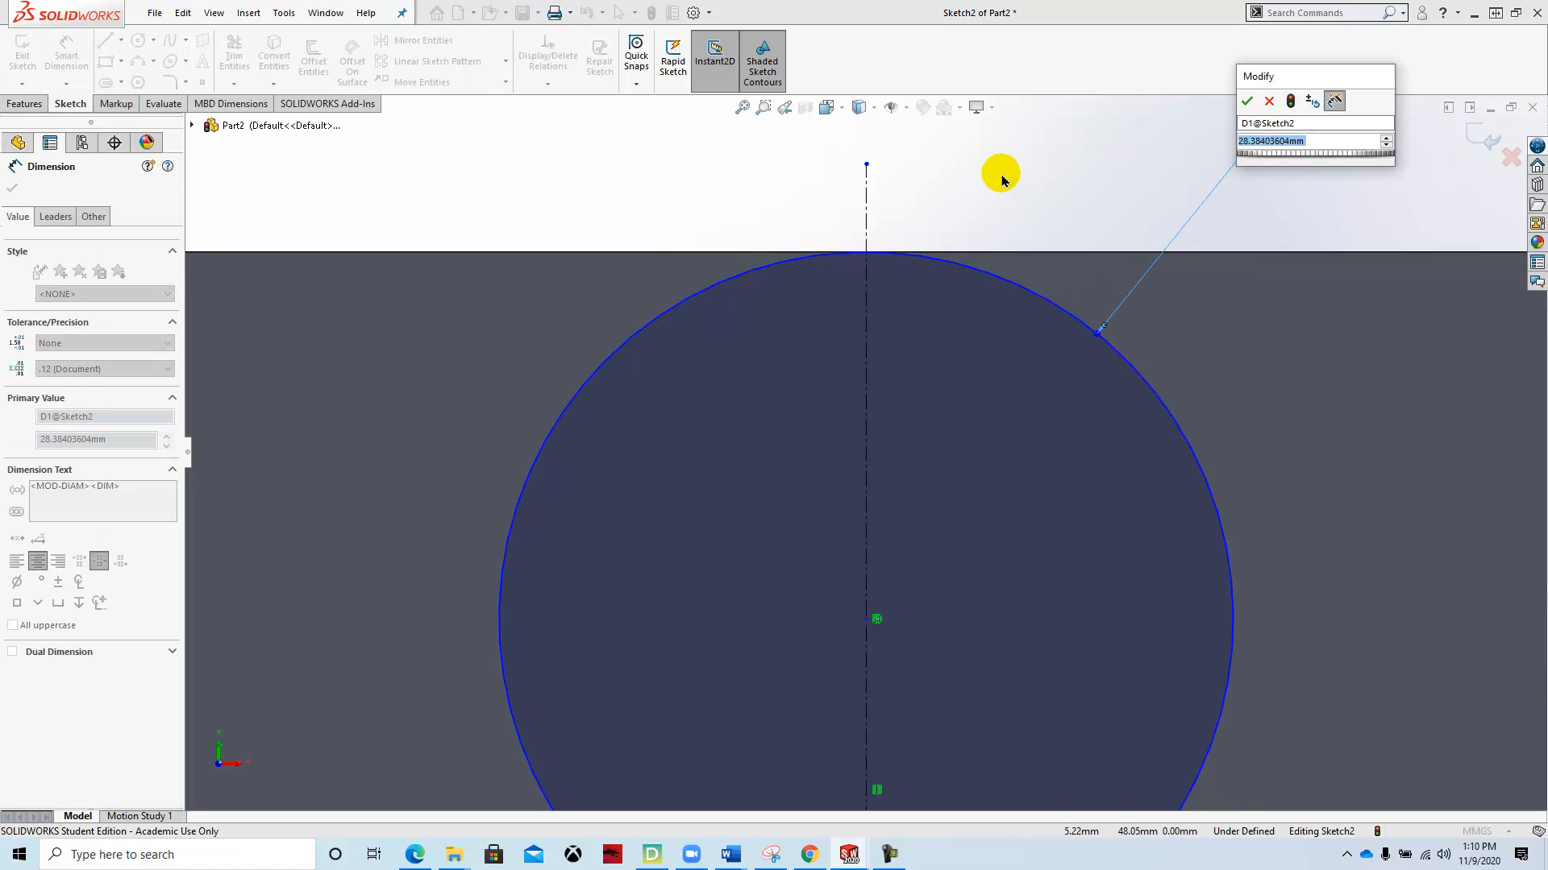
{"action": "type", "text": "3"}
{"action": "key", "text": "Return"}
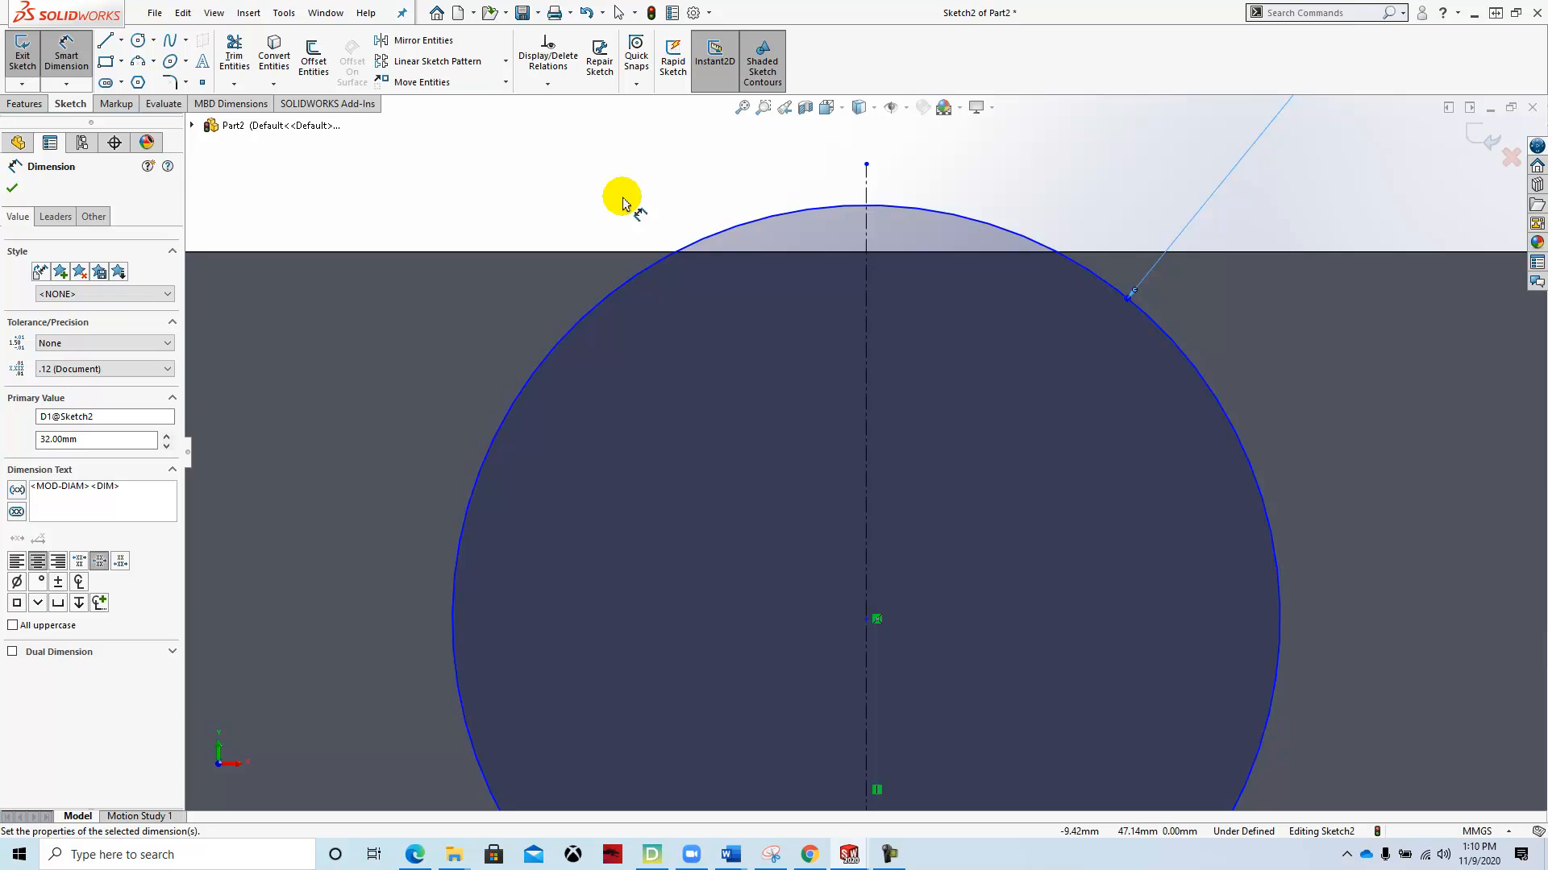
{"action": "key", "text": "Escape"}
Step: Add a tangent relation between the 32 mm circle and the block's top edge
{"action": "scroll", "coordinate": [497, 262], "scroll_direction": "up", "scroll_amount": 5}
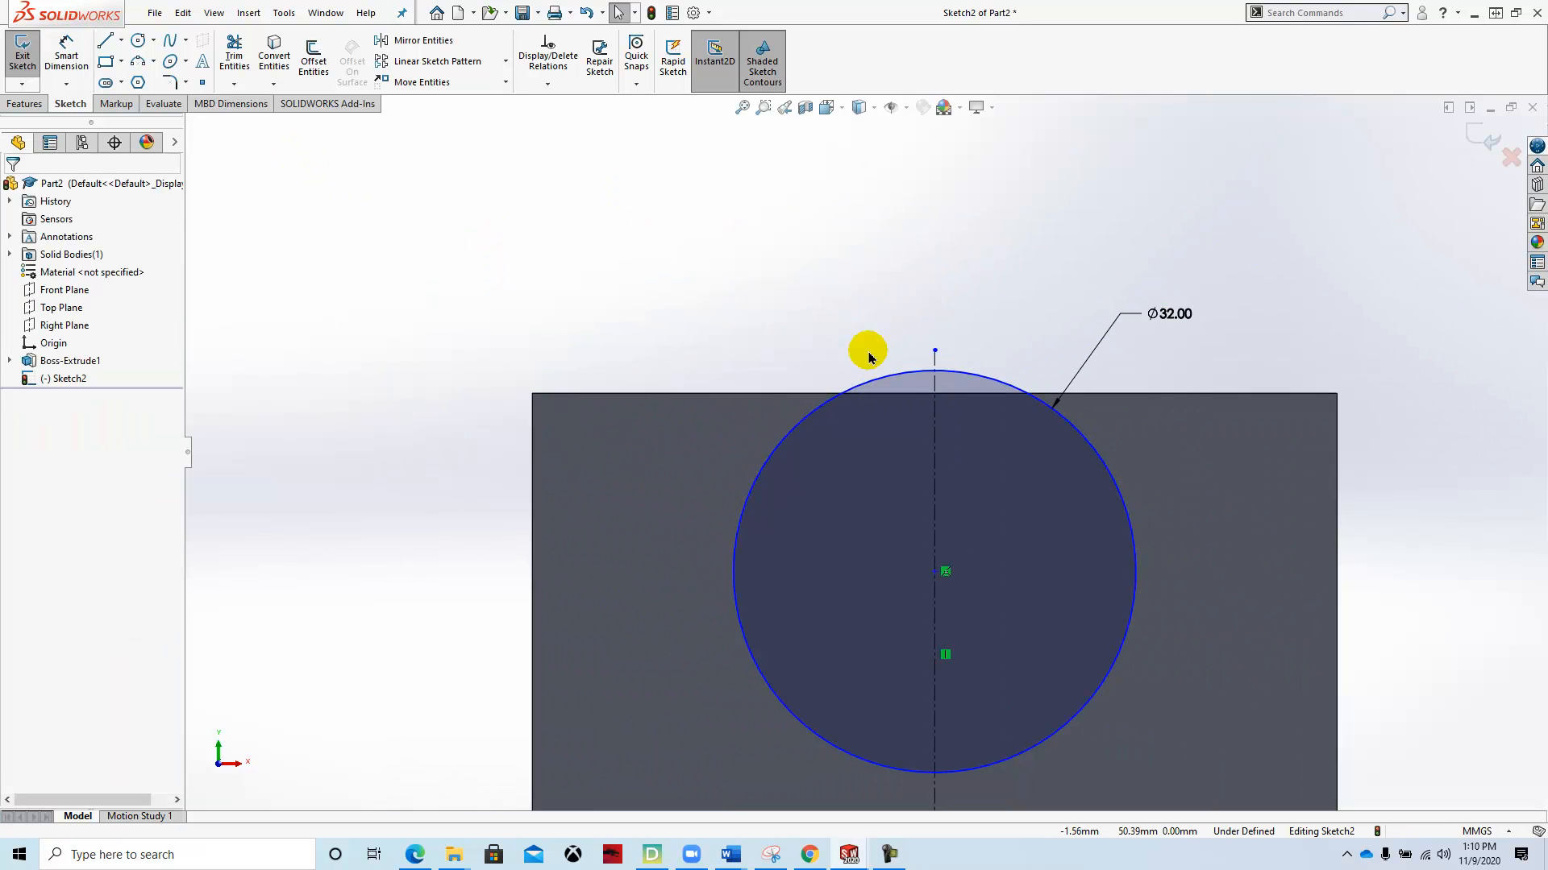
{"action": "scroll", "coordinate": [1075, 370], "scroll_direction": "down", "scroll_amount": 4}
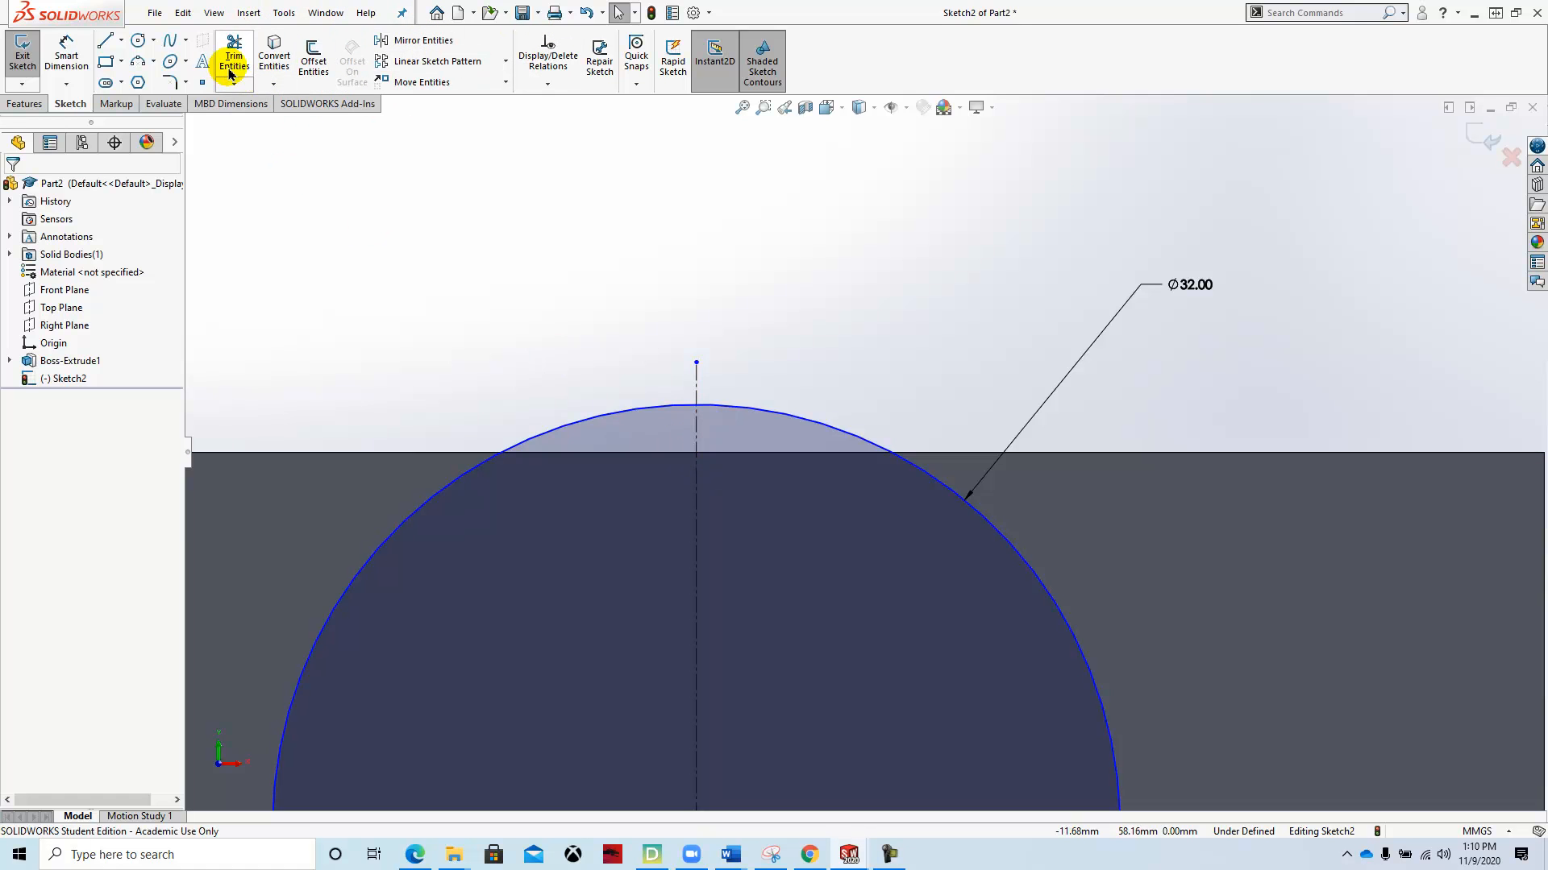
{"action": "left_click", "coordinate": [547, 84]}
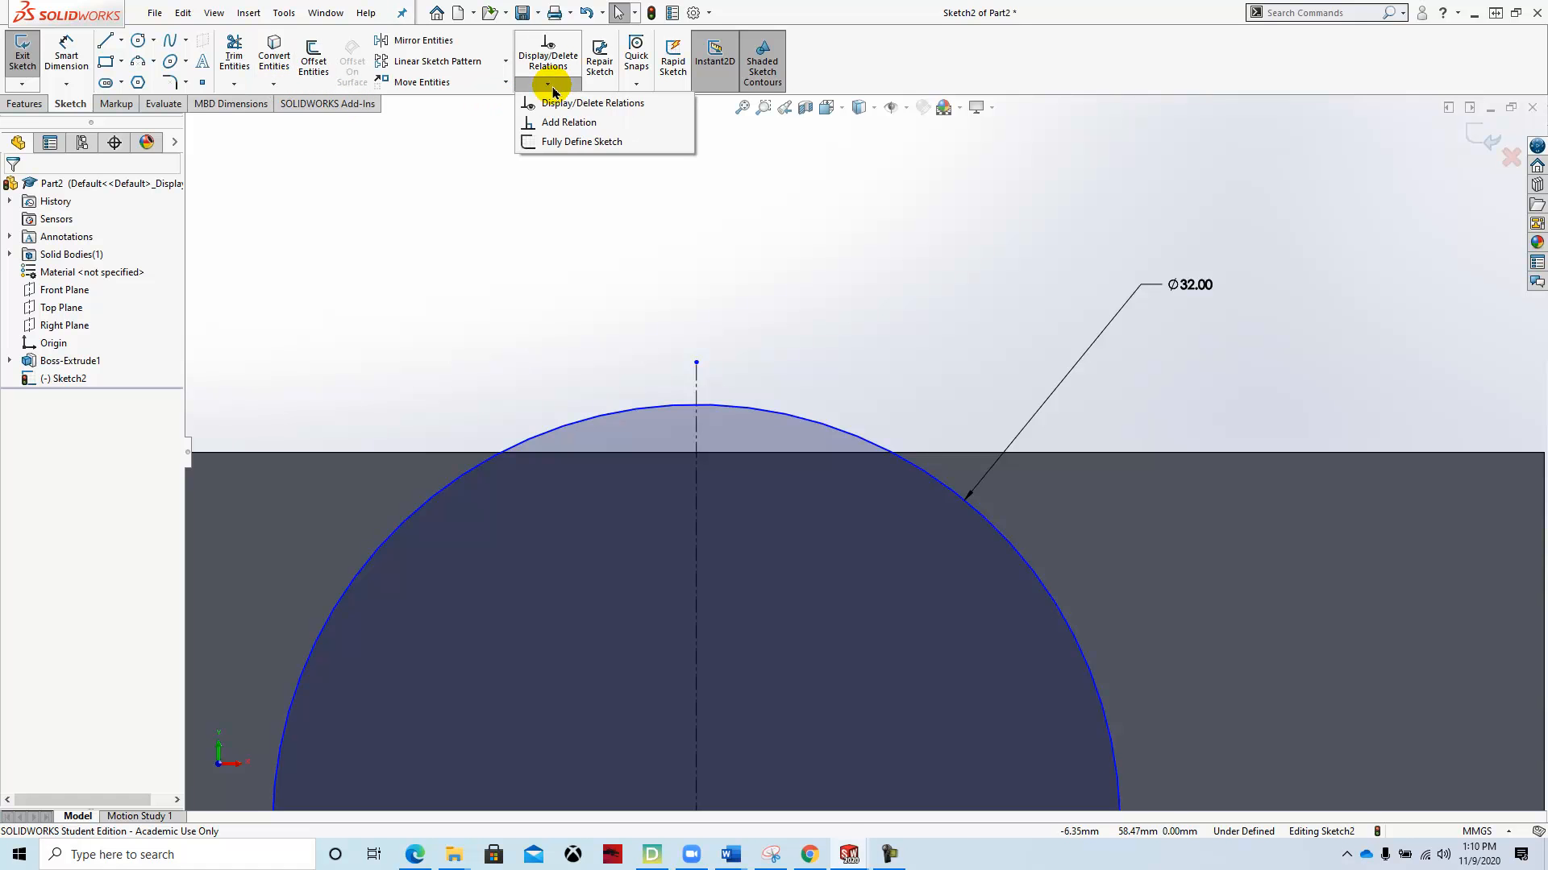
{"action": "left_click", "coordinate": [562, 125]}
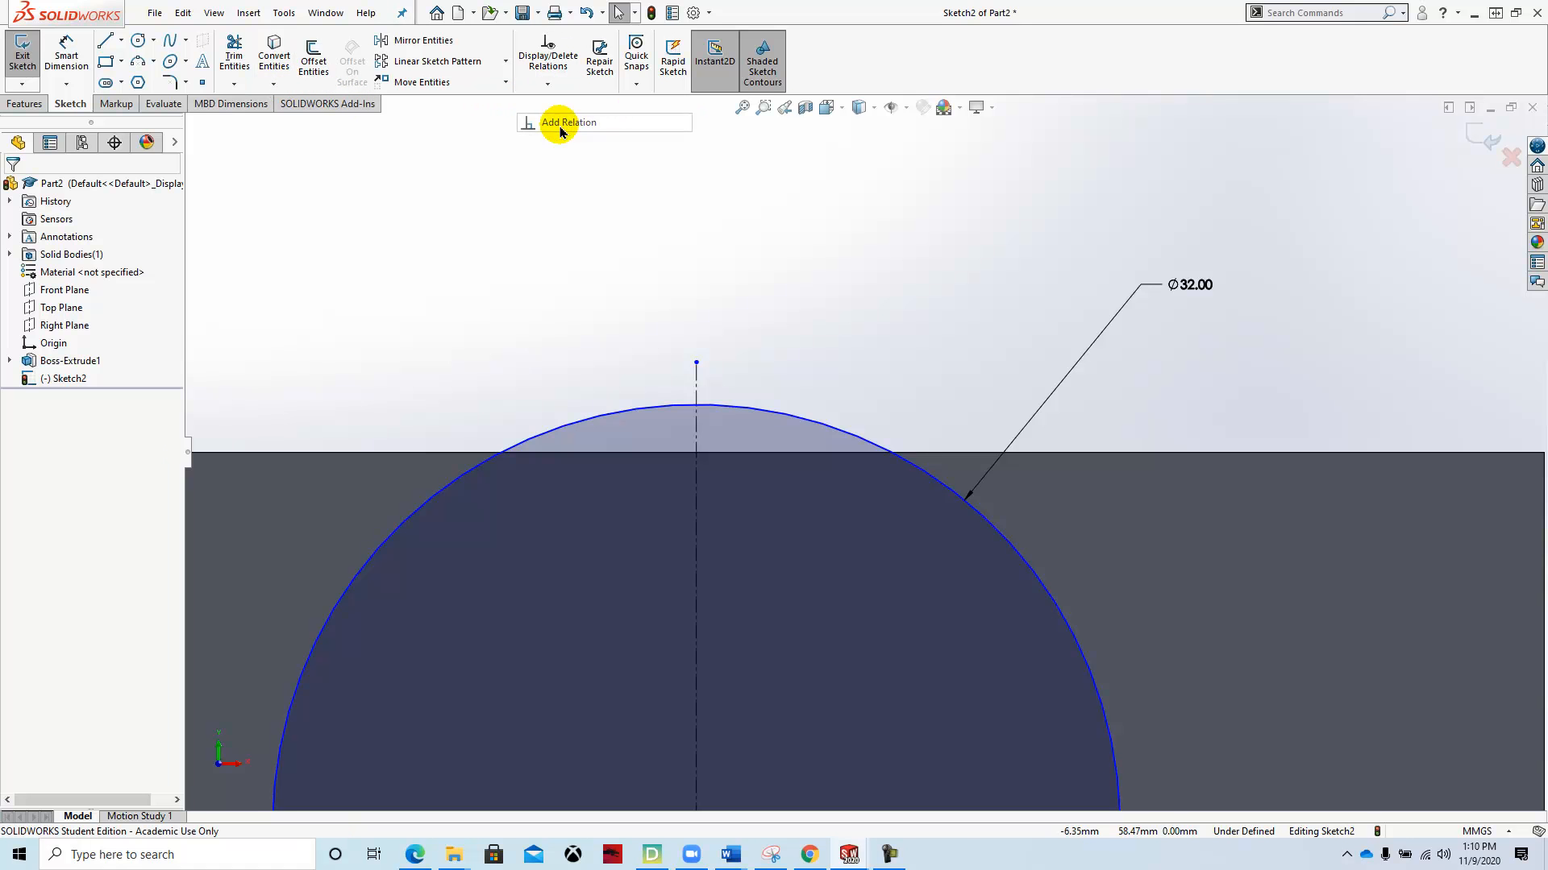
{"action": "left_click", "coordinate": [696, 407]}
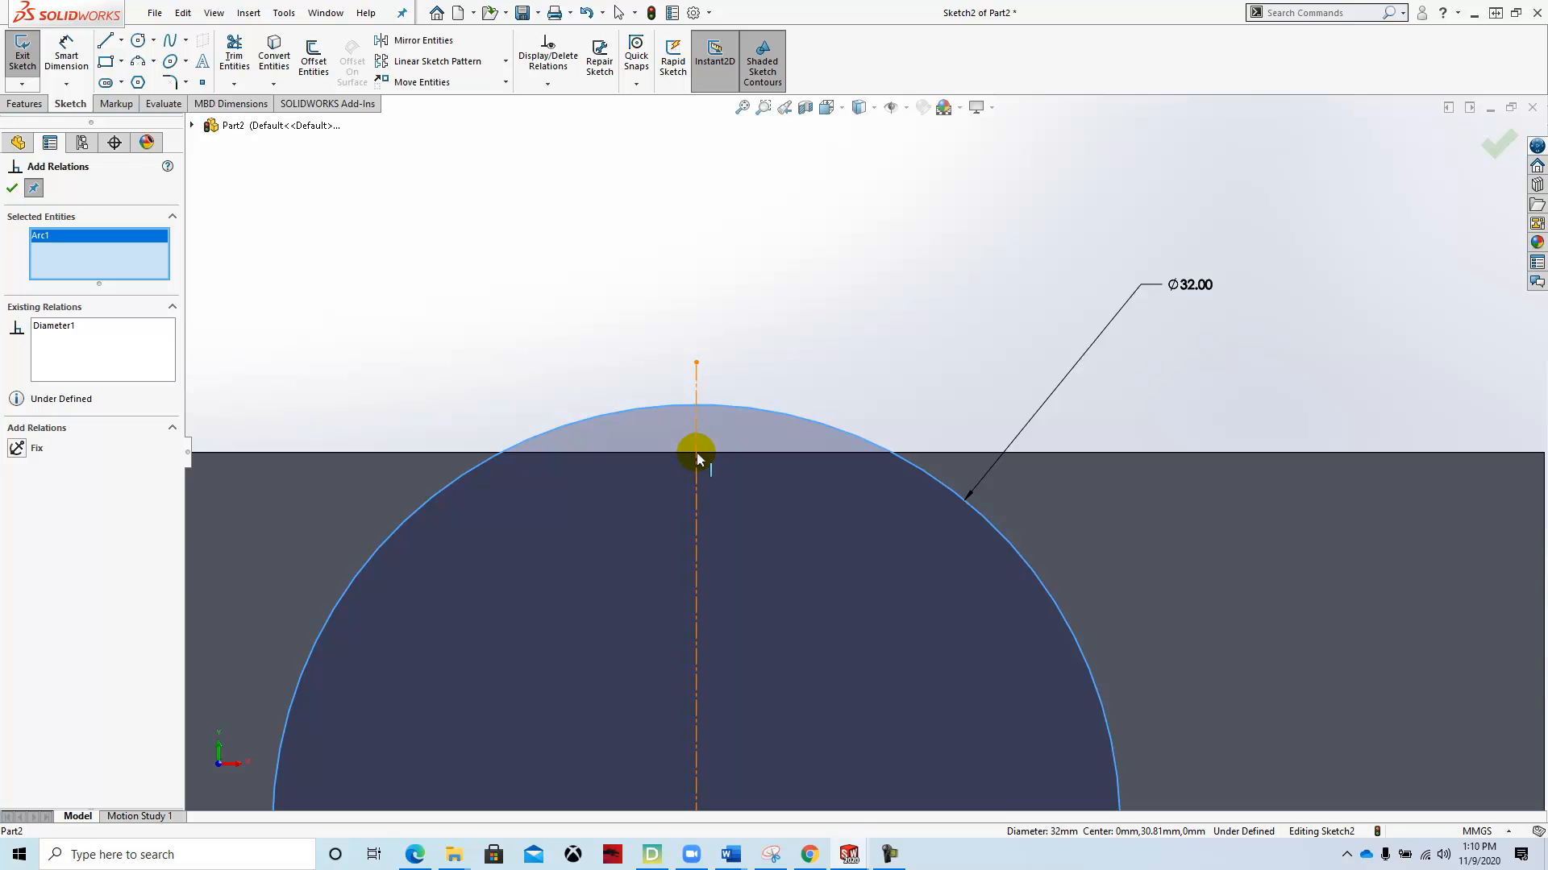
{"action": "left_click", "coordinate": [731, 453]}
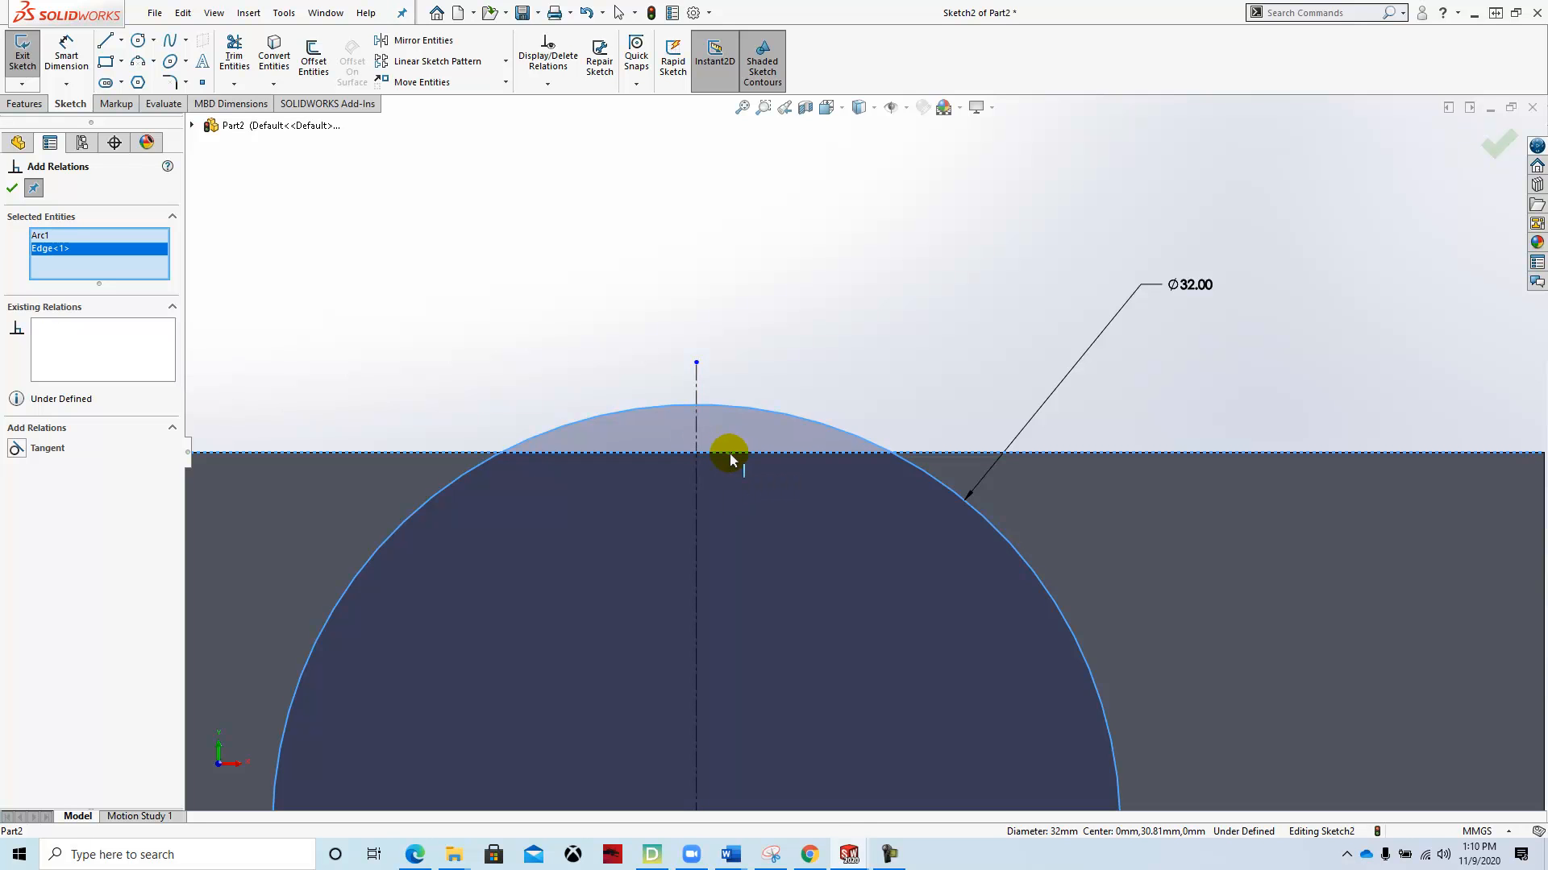
{"action": "left_click", "coordinate": [16, 448]}
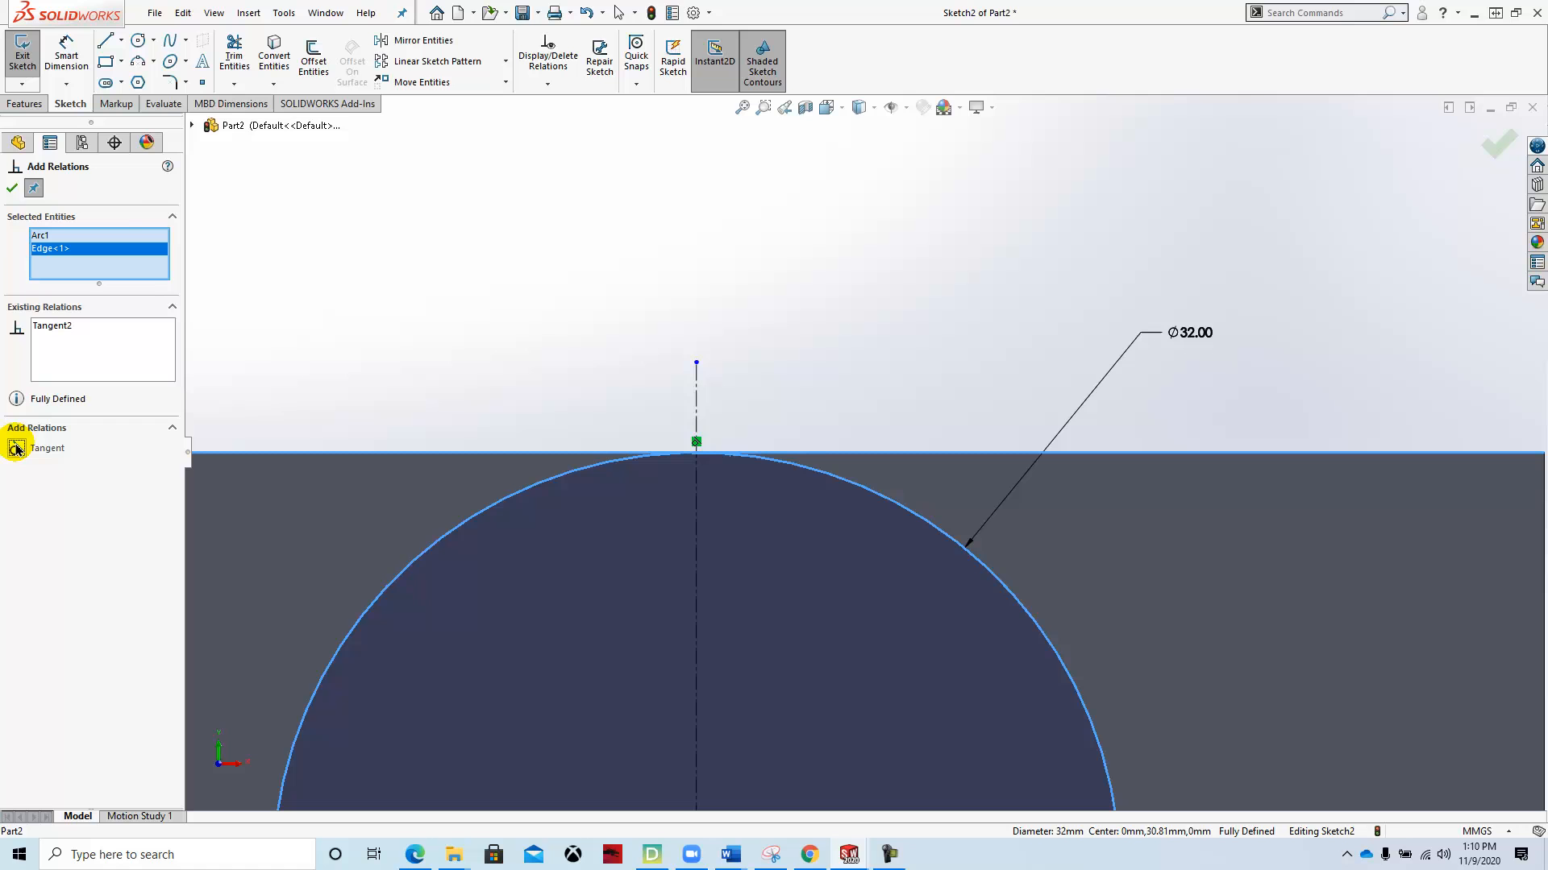
{"action": "left_click", "coordinate": [12, 189]}
{"action": "left_click", "coordinate": [802, 227]}
{"action": "scroll", "coordinate": [701, 534], "scroll_direction": "down", "scroll_amount": 1}
{"action": "scroll", "coordinate": [687, 508], "scroll_direction": "up", "scroll_amount": 2}
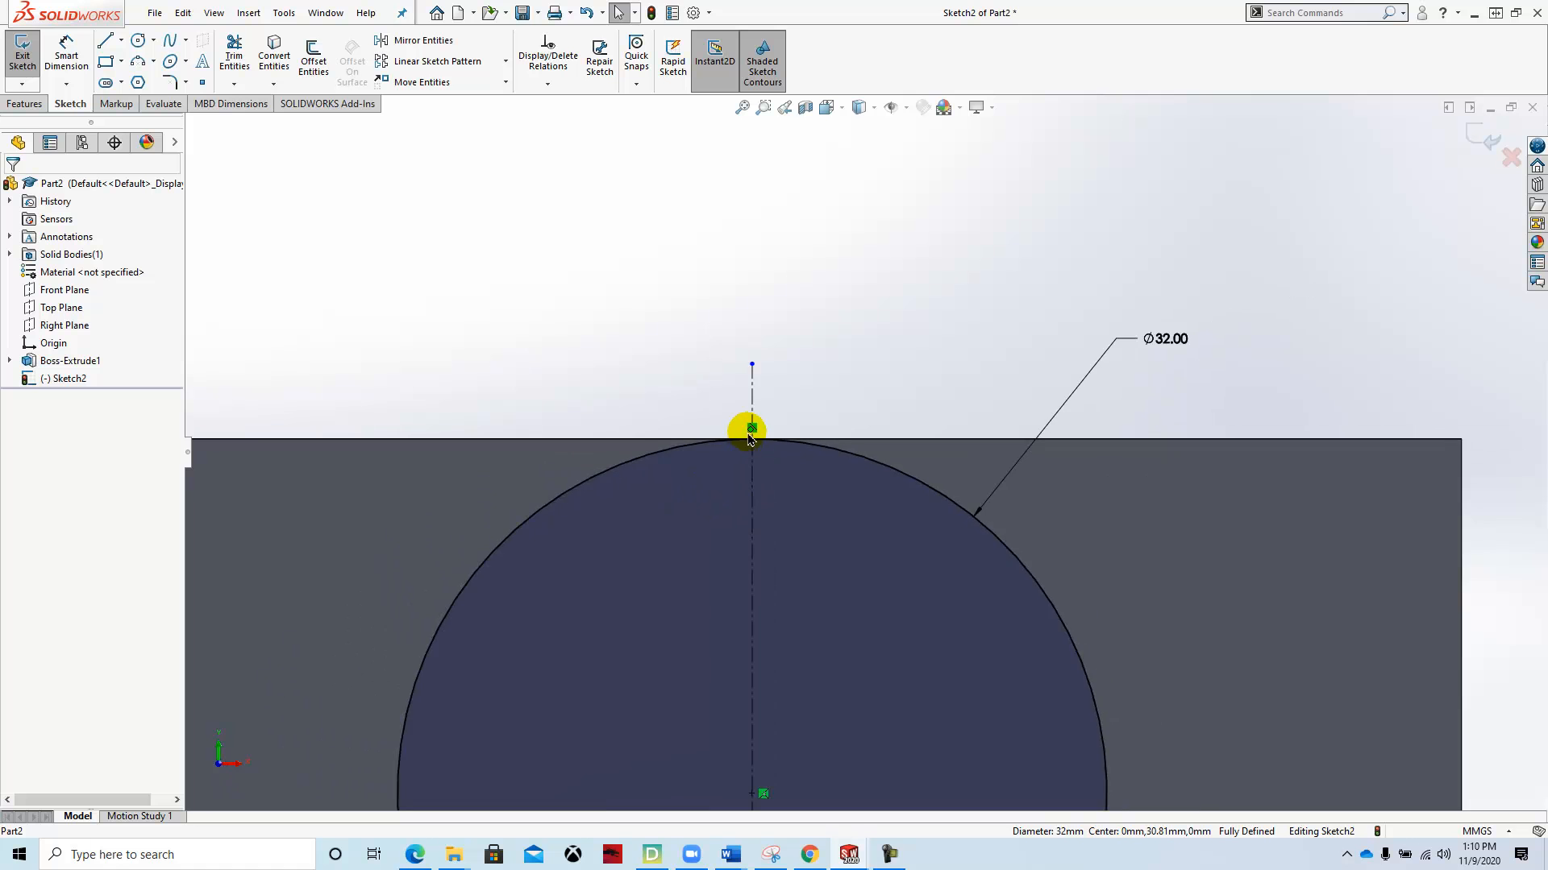
{"action": "scroll", "coordinate": [750, 455], "scroll_direction": "up", "scroll_amount": 4}
{"action": "scroll", "coordinate": [747, 482], "scroll_direction": "up", "scroll_amount": 1}
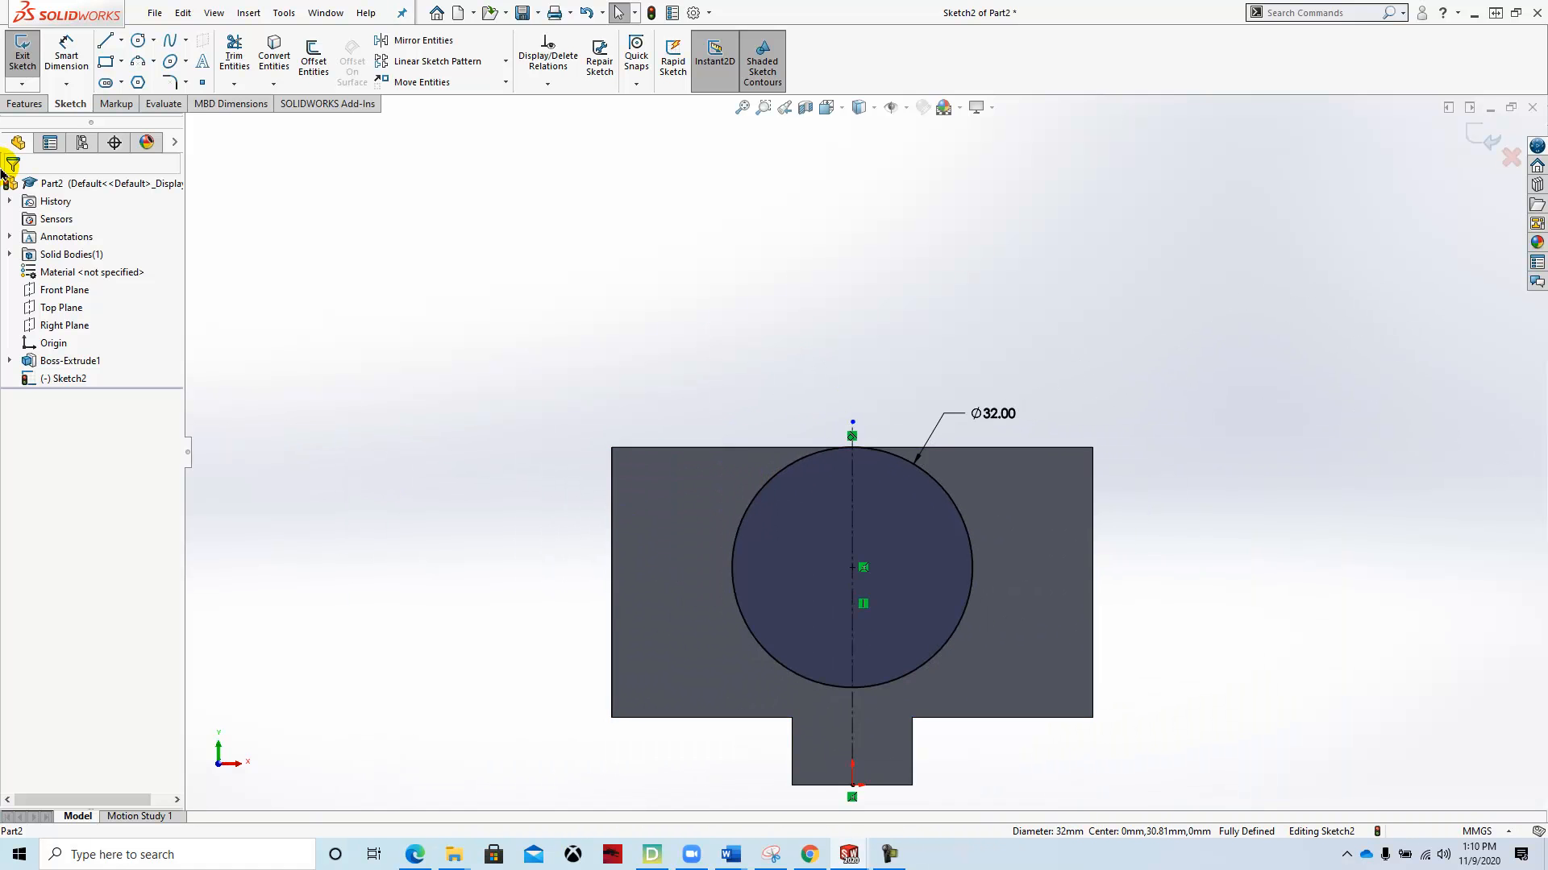
Step: Sketch a horizontal line about 30 mm long from outside the block's left edge into the lower part of the 32 mm circle
{"action": "left_click", "coordinate": [105, 41]}
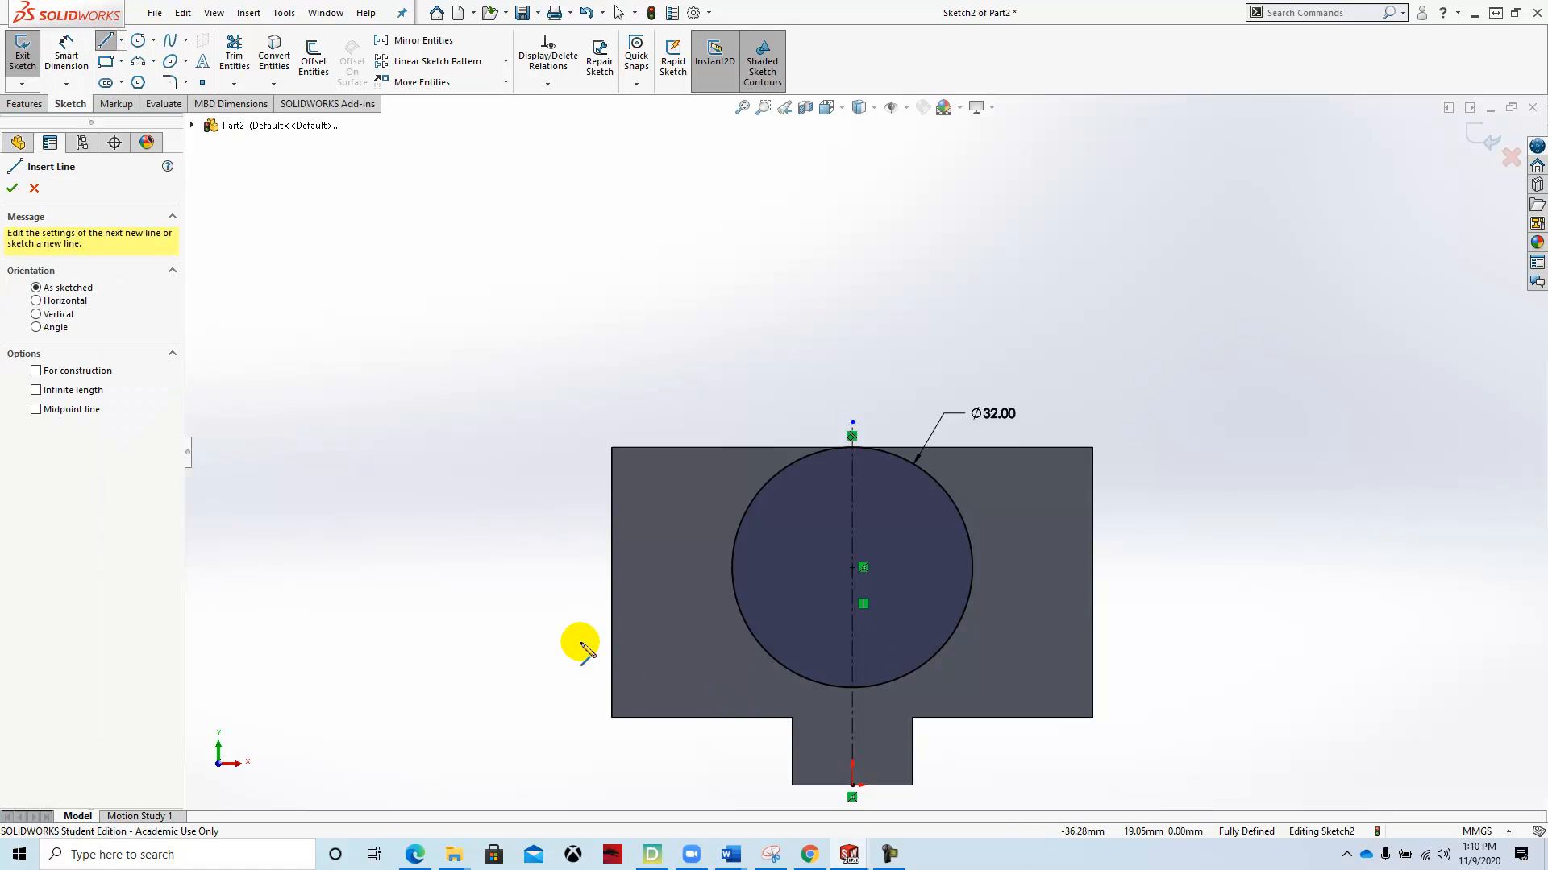
{"action": "left_click_drag", "start_coordinate": [588, 650], "coordinate": [810, 650]}
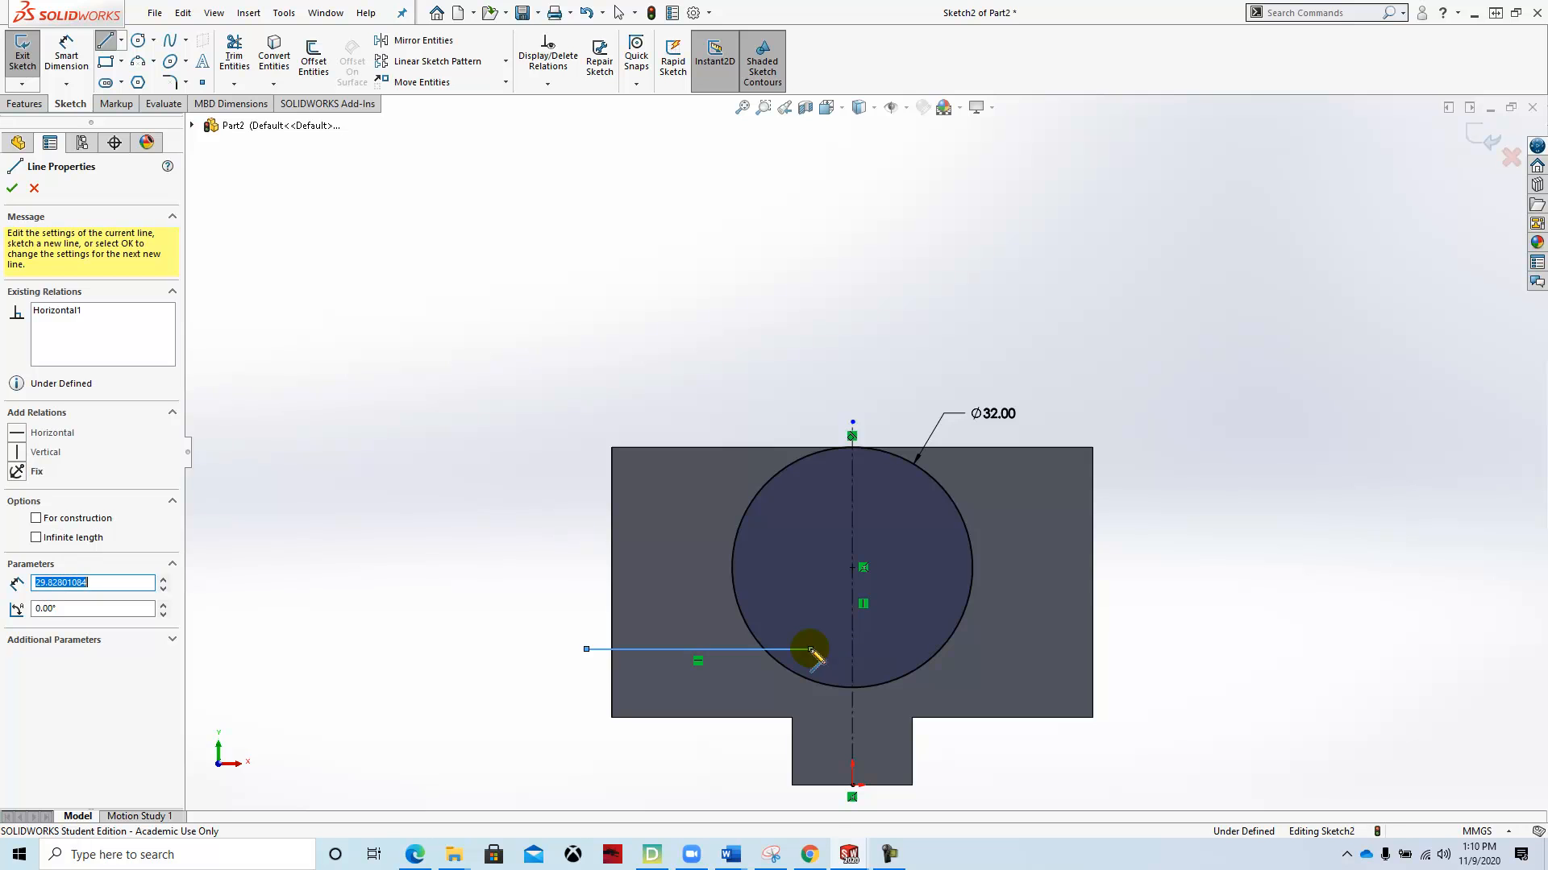
{"action": "key", "text": "Escape"}
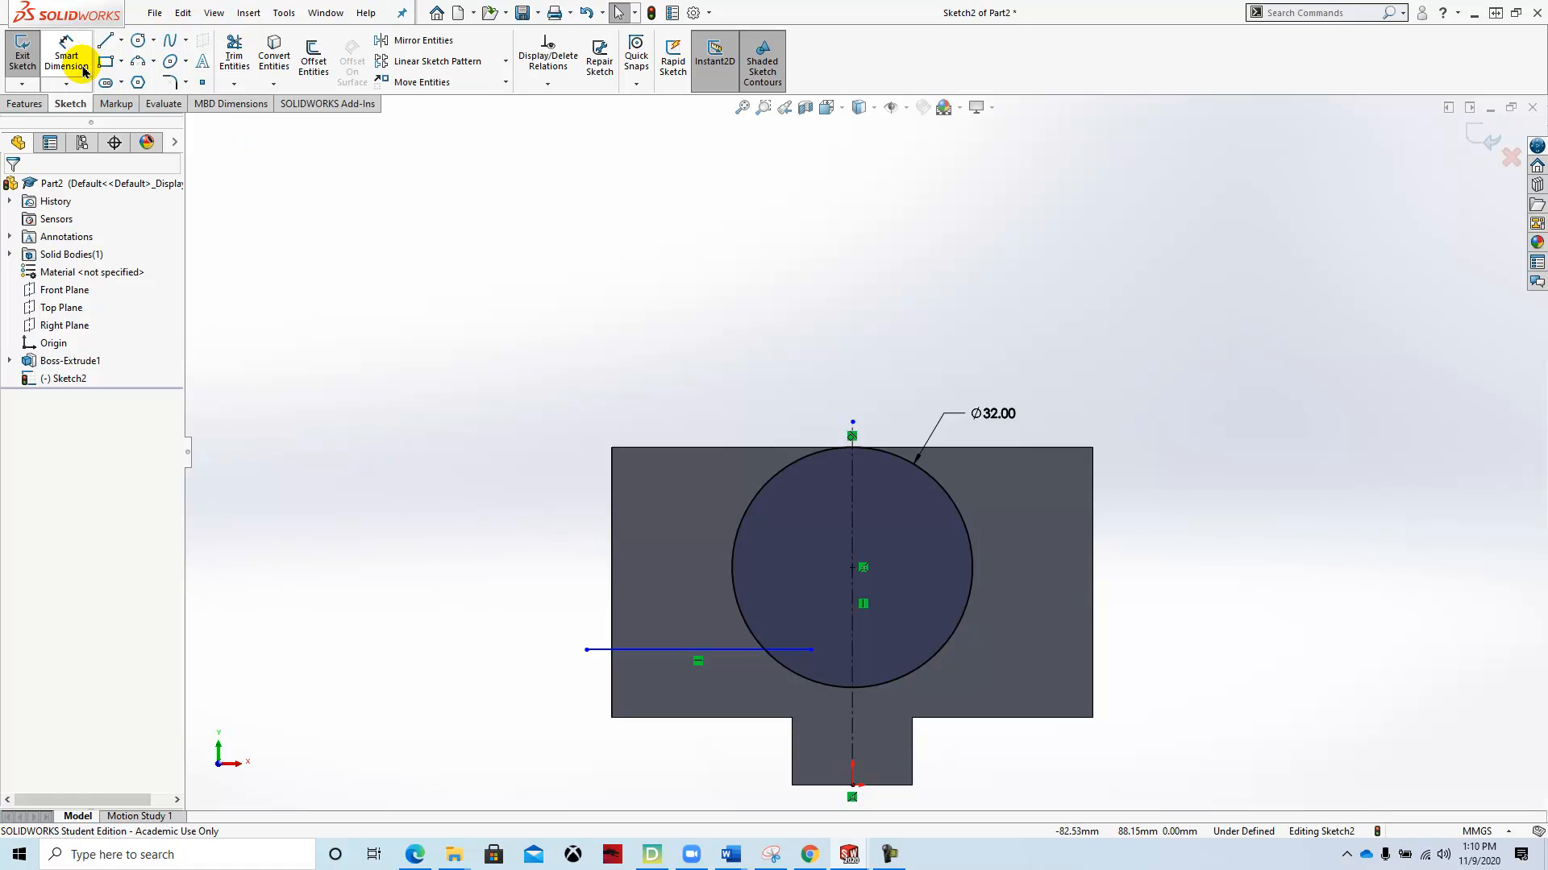
Step: Try trimming the horizontal line back to the circle and undo the trim
{"action": "left_click", "coordinate": [235, 67]}
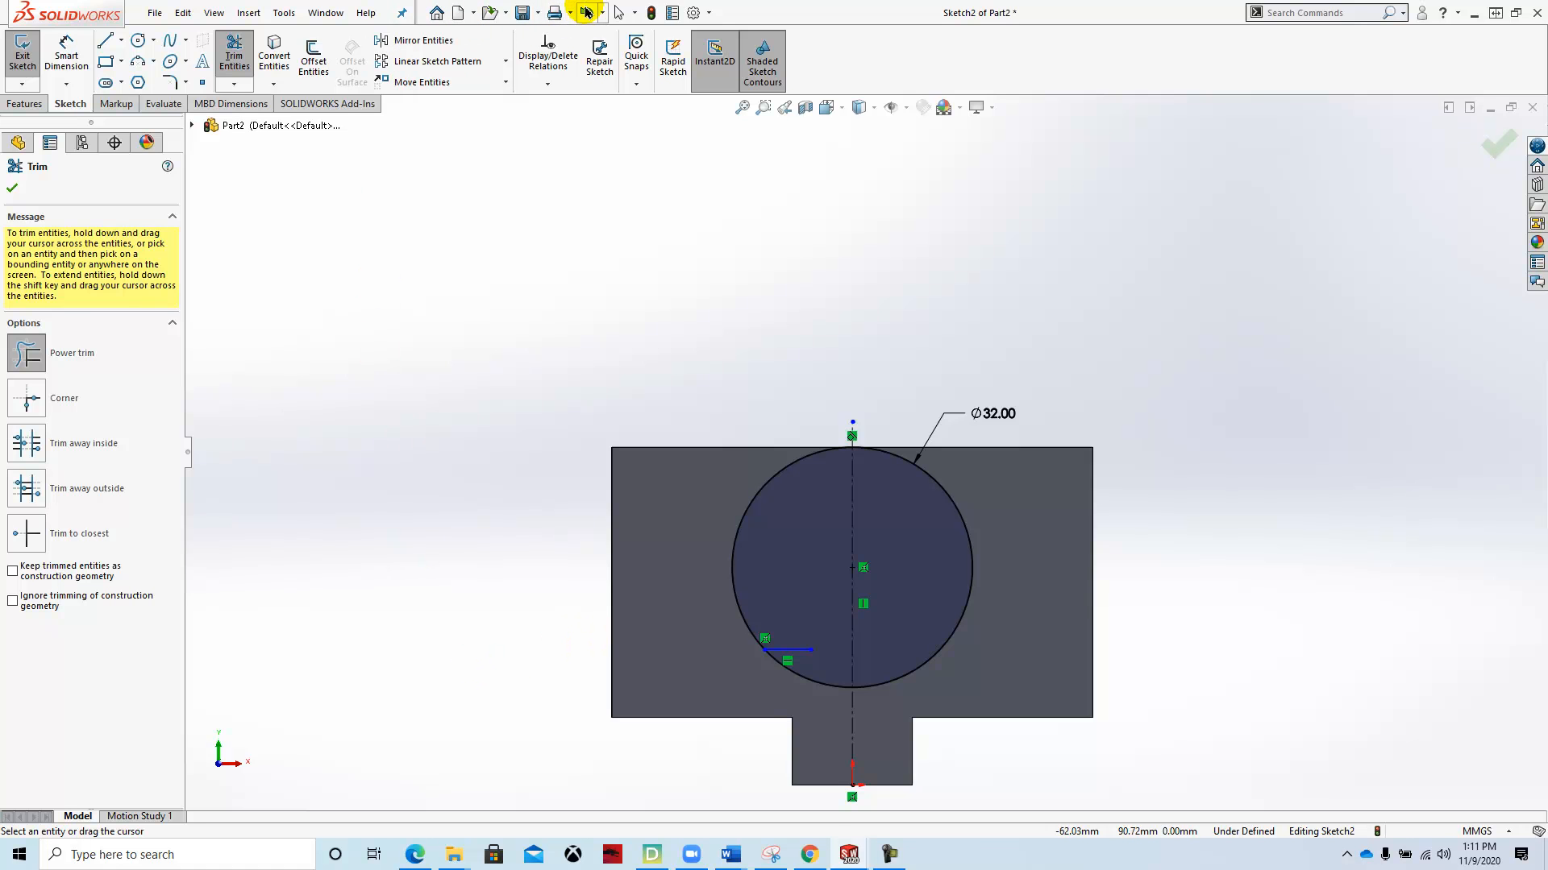
{"action": "left_click", "coordinate": [586, 12]}
{"action": "left_click", "coordinate": [116, 63]}
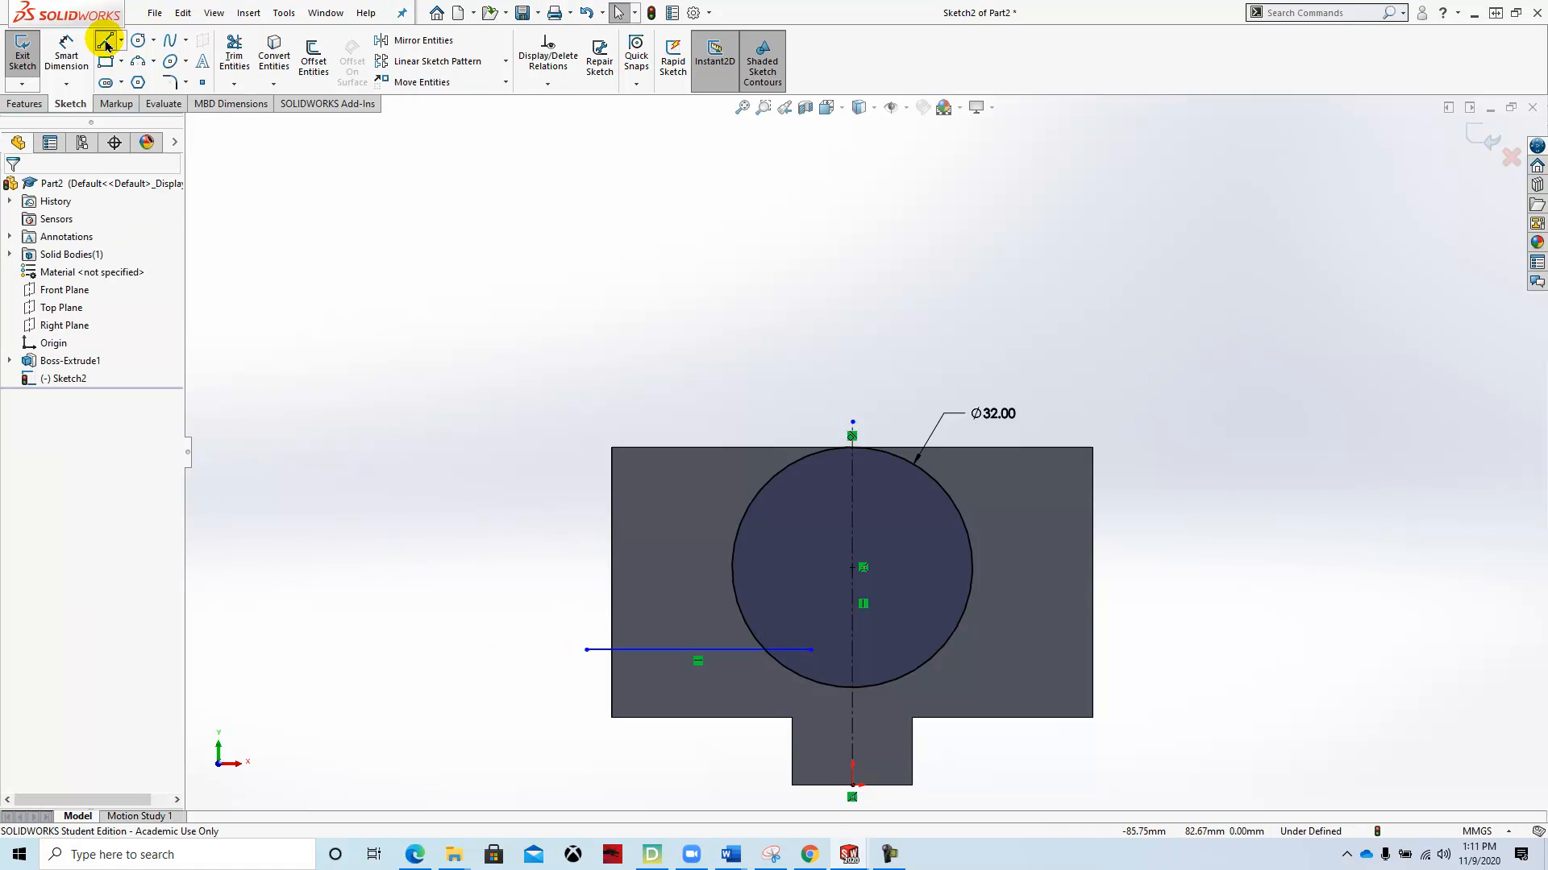
Step: Draw a 32 mm line from the circle's top to the block's upper-left corner and continue vertically down the edge to the horizontal line
{"action": "left_click", "coordinate": [105, 42]}
{"action": "left_click", "coordinate": [614, 453]}
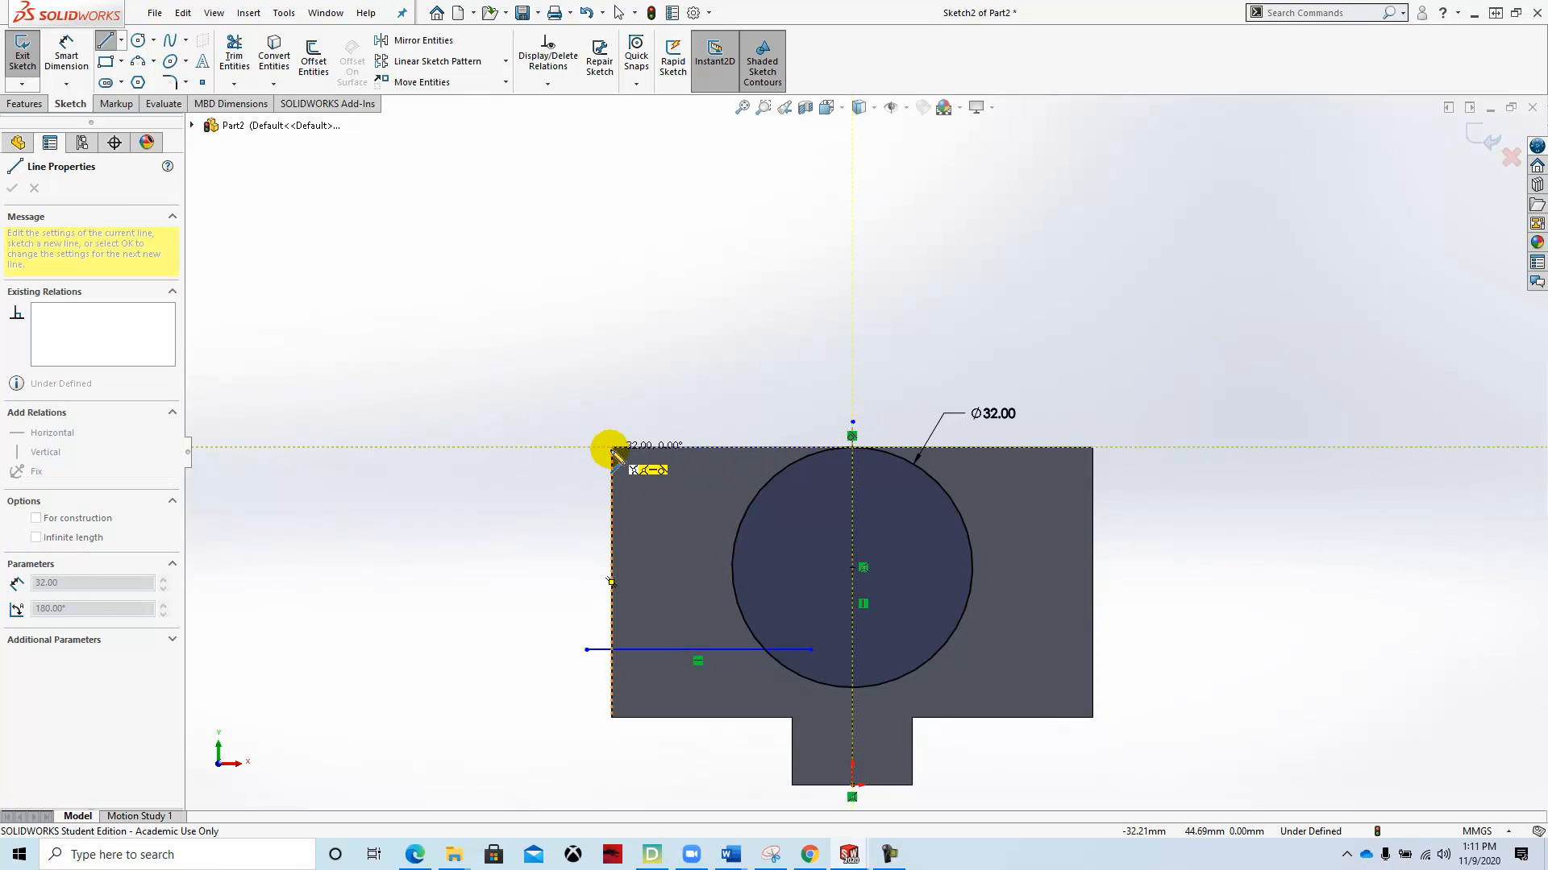
{"action": "scroll", "coordinate": [614, 455], "scroll_direction": "up", "scroll_amount": 3}
{"action": "scroll", "coordinate": [615, 456], "scroll_direction": "down", "scroll_amount": 4}
{"action": "scroll", "coordinate": [838, 483], "scroll_direction": "down", "scroll_amount": 1}
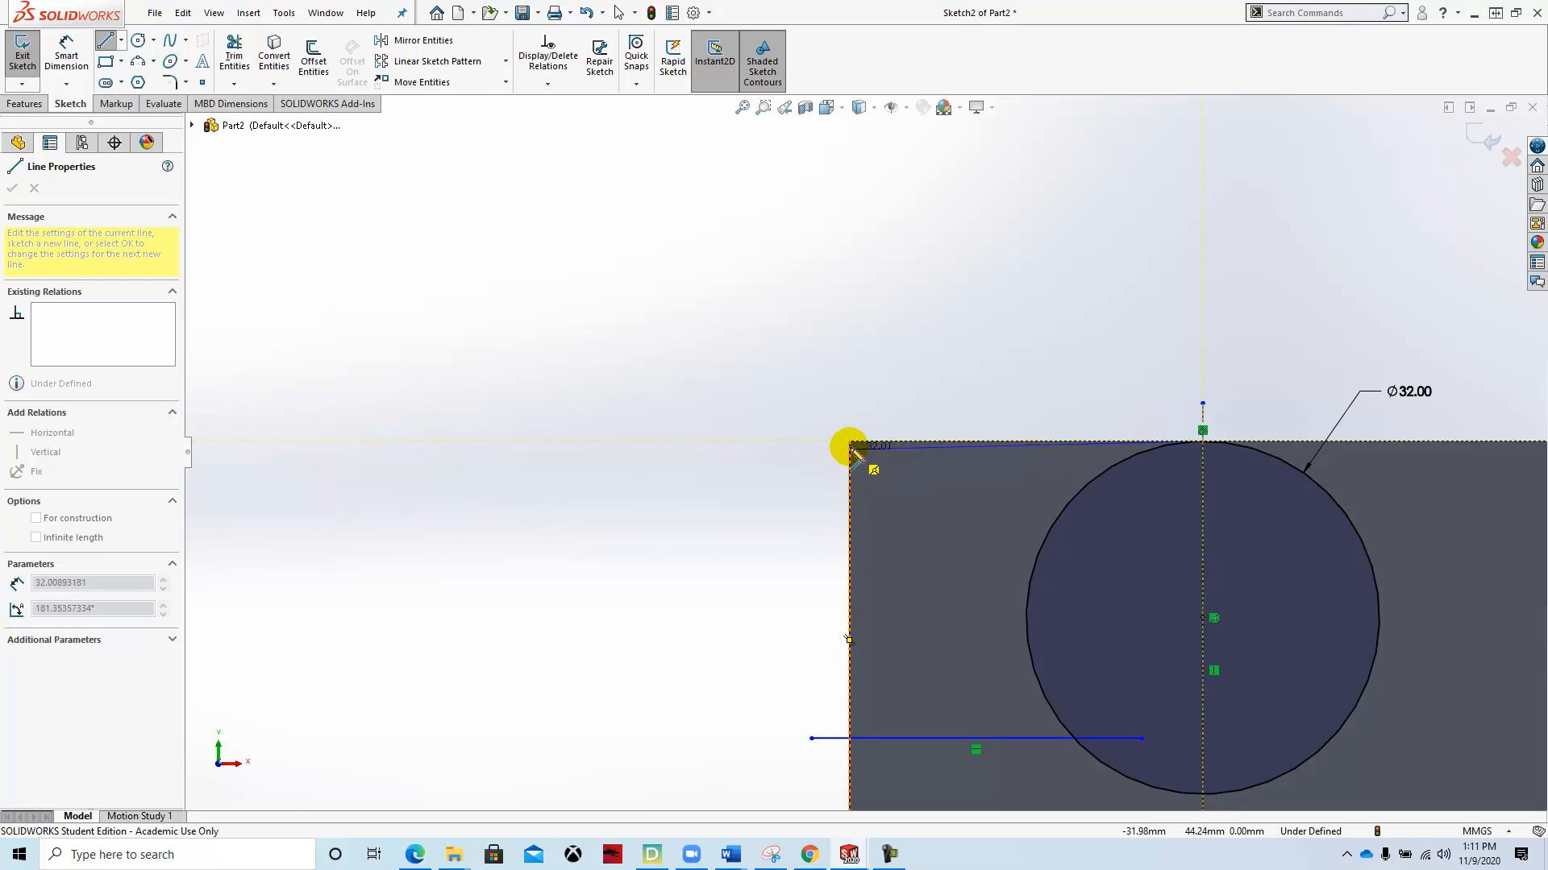
{"action": "left_click", "coordinate": [848, 441]}
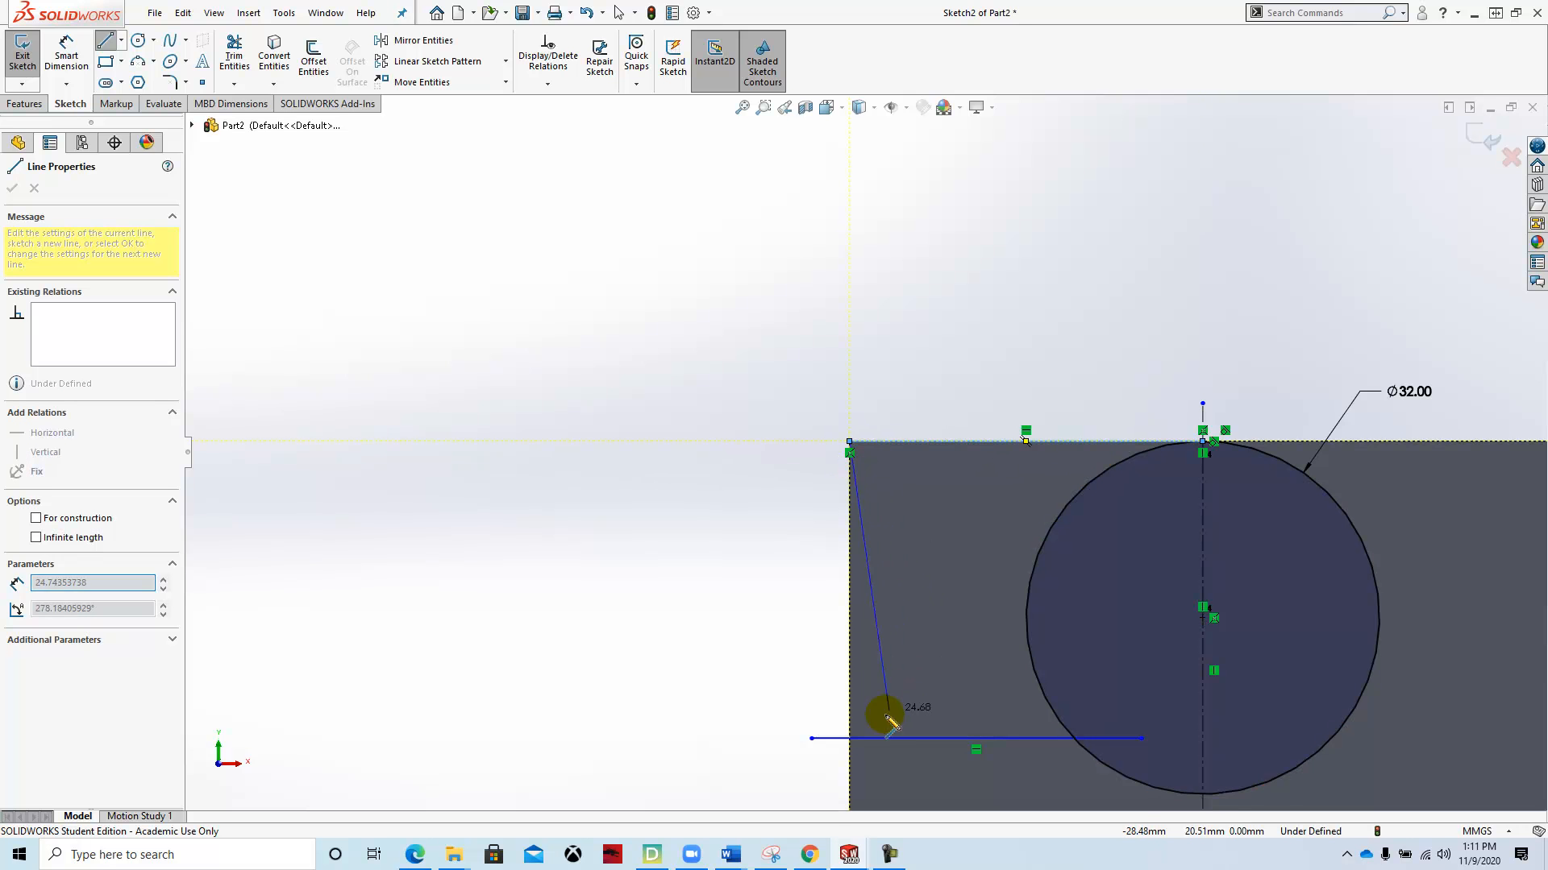
{"action": "scroll", "coordinate": [848, 740], "scroll_direction": "down", "scroll_amount": 5}
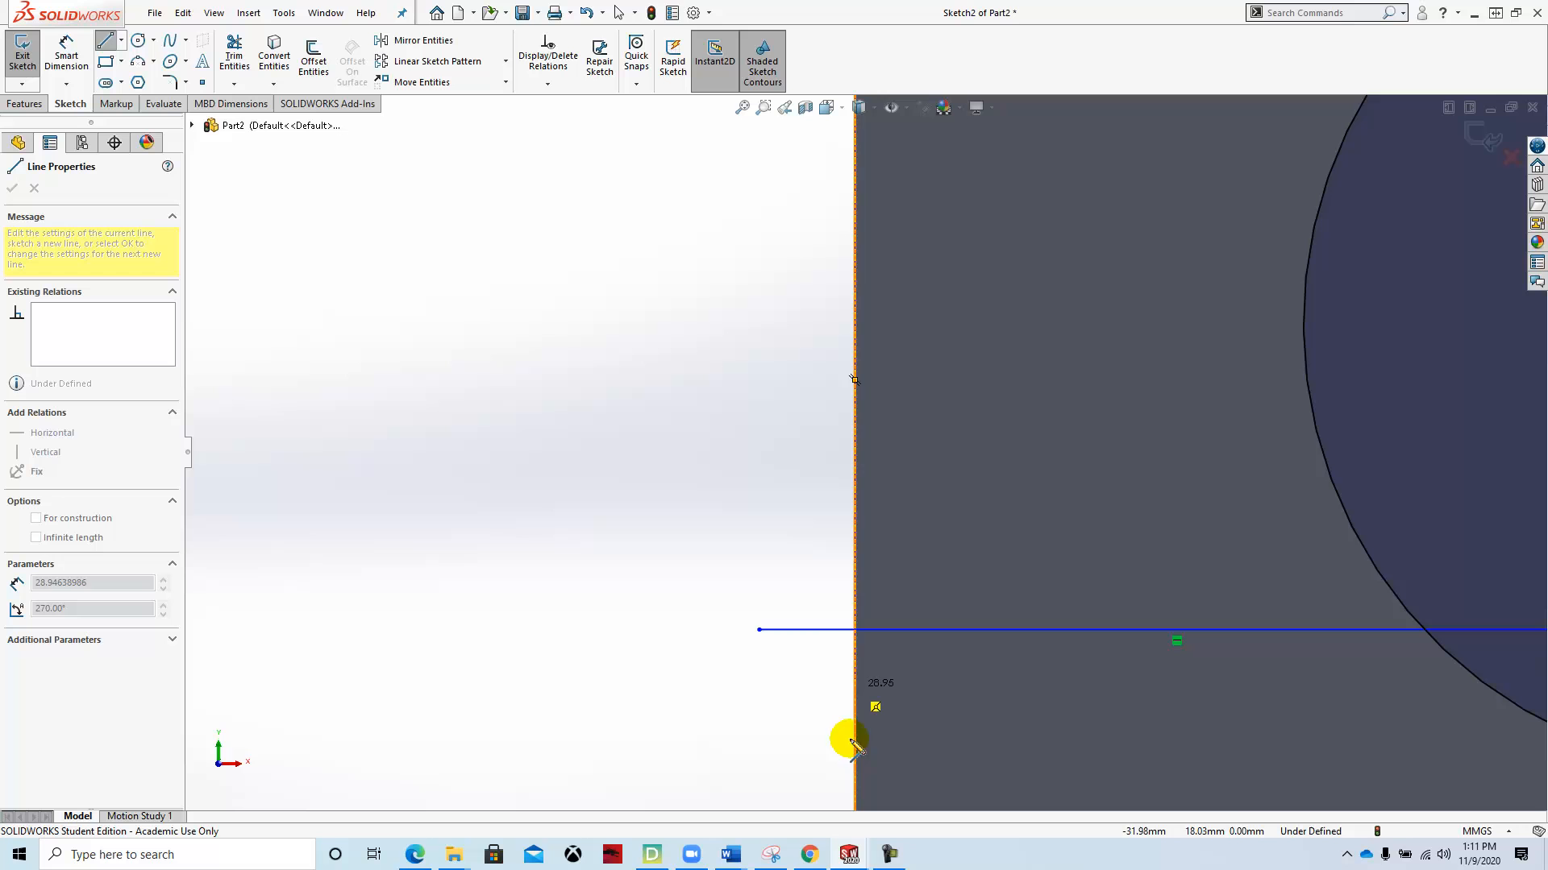
{"action": "left_click", "coordinate": [855, 630]}
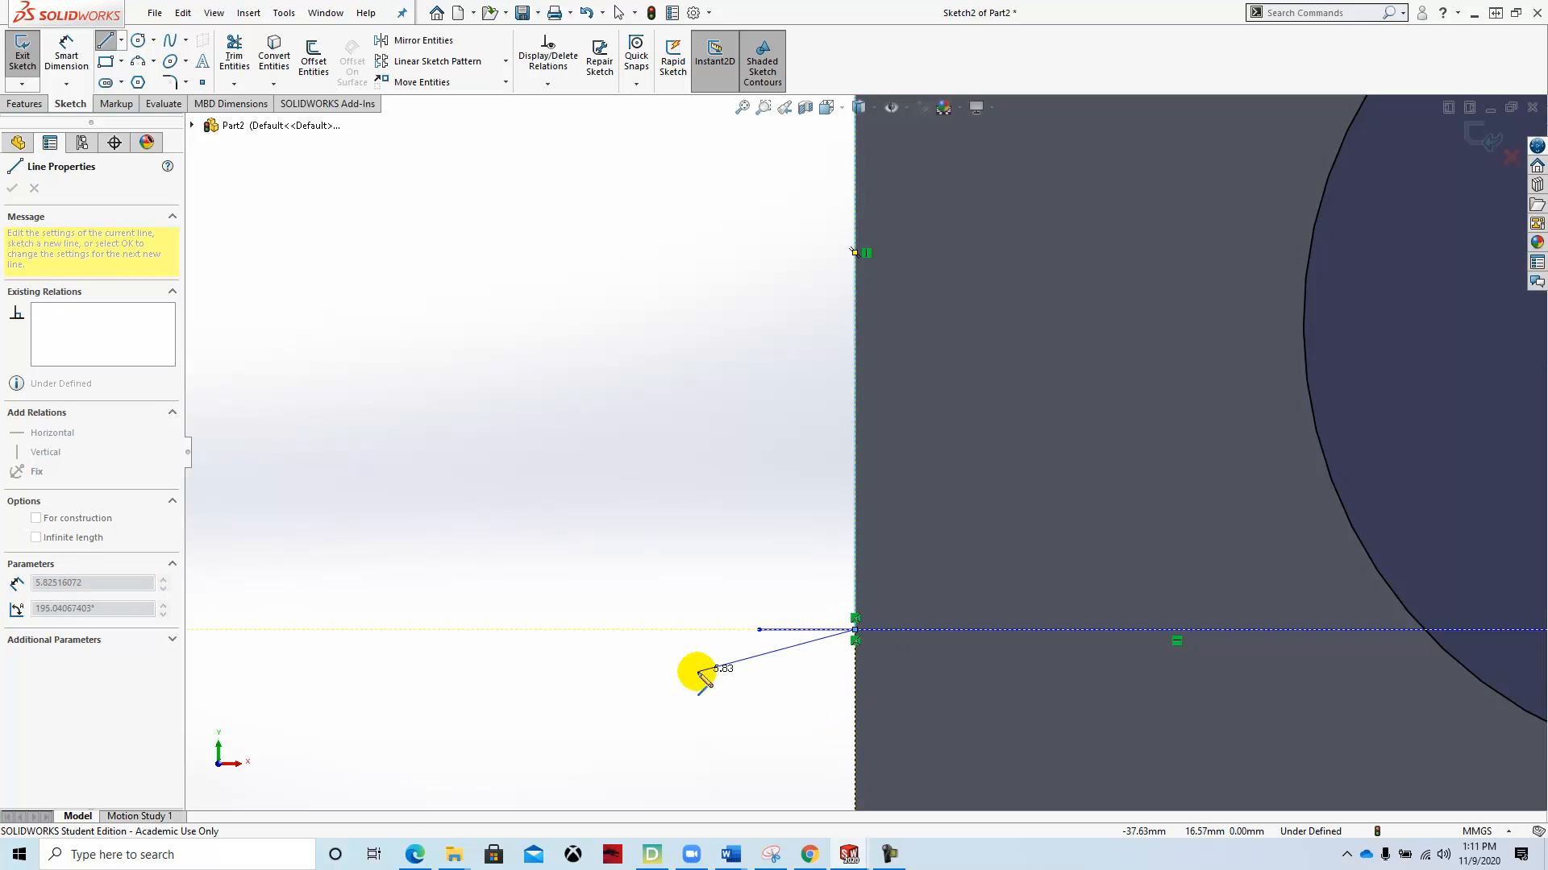
{"action": "key", "text": "Escape"}
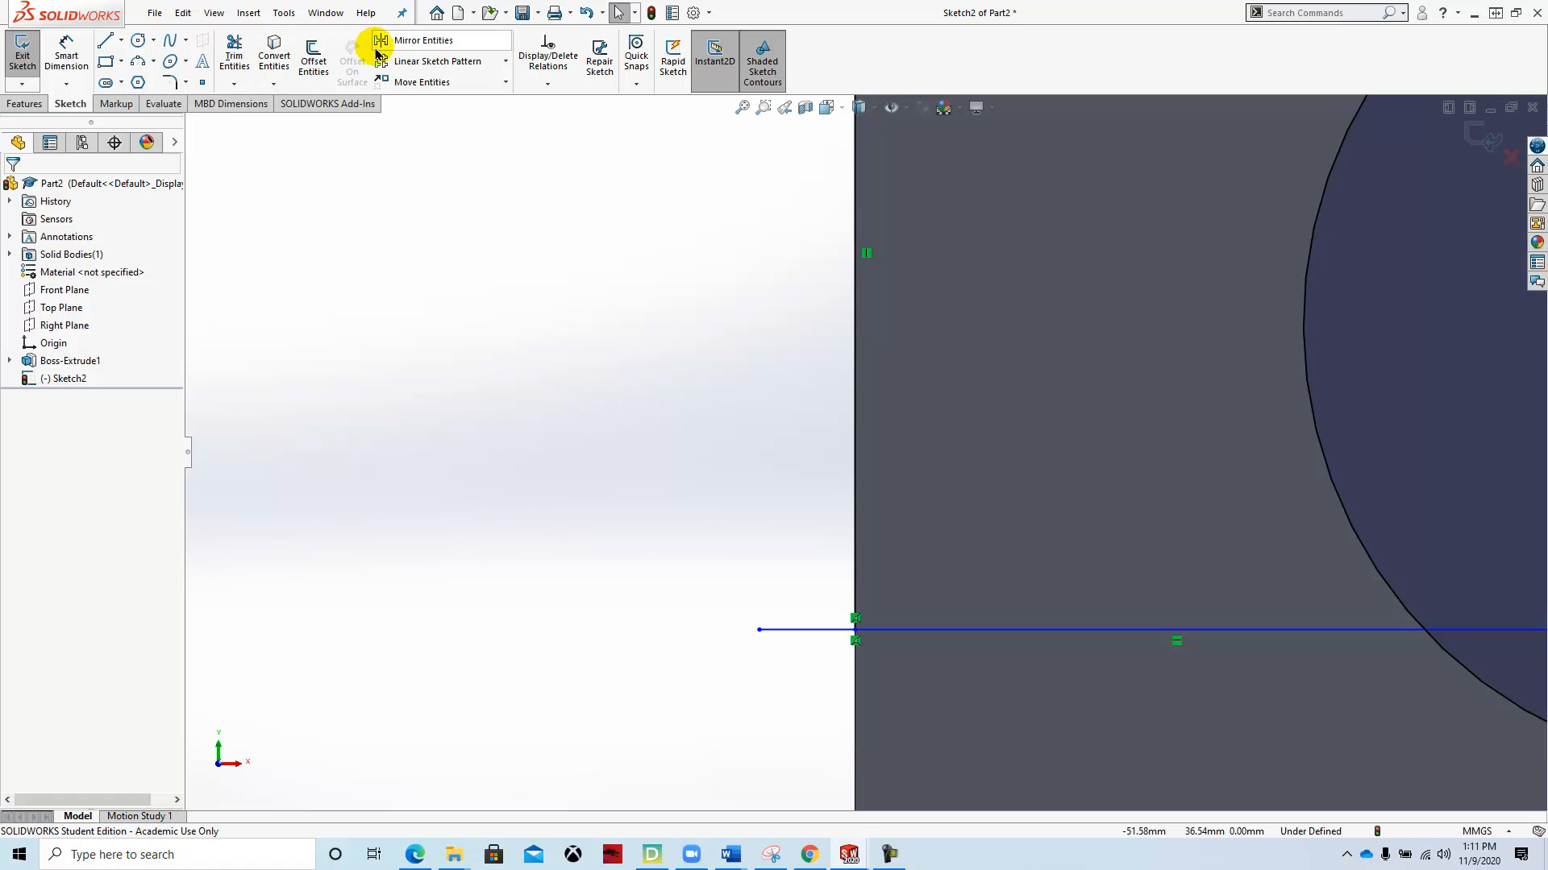
Step: Trim the piece of the horizontal line that overhangs the block's left edge
{"action": "left_click", "coordinate": [233, 52]}
{"action": "left_click_drag", "start_coordinate": [814, 584], "coordinate": [779, 670]}
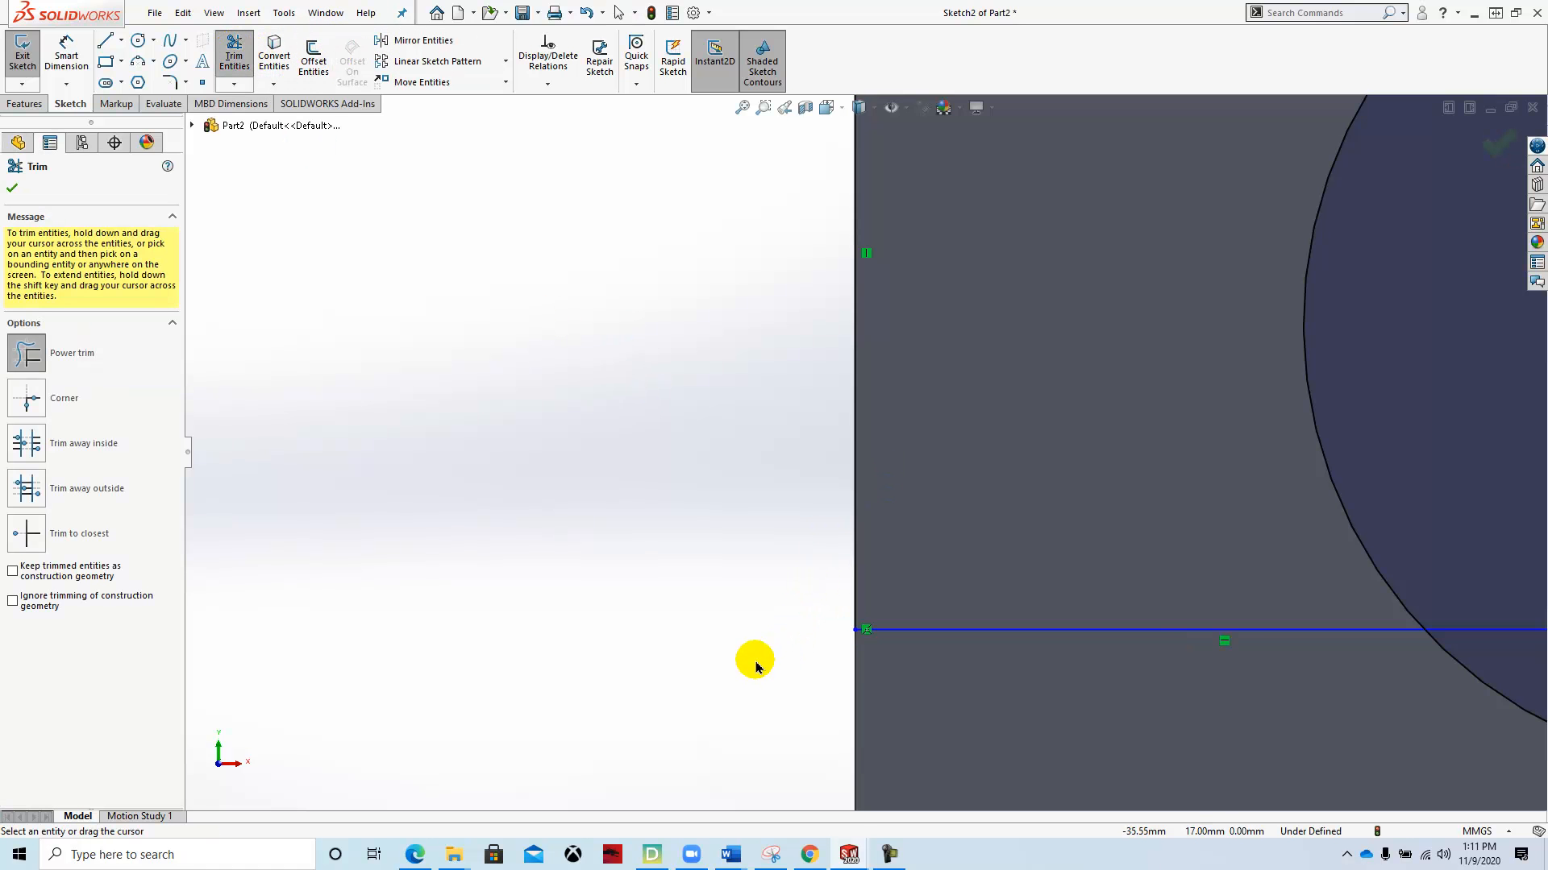
{"action": "key", "text": "Escape"}
{"action": "key", "text": "f"}
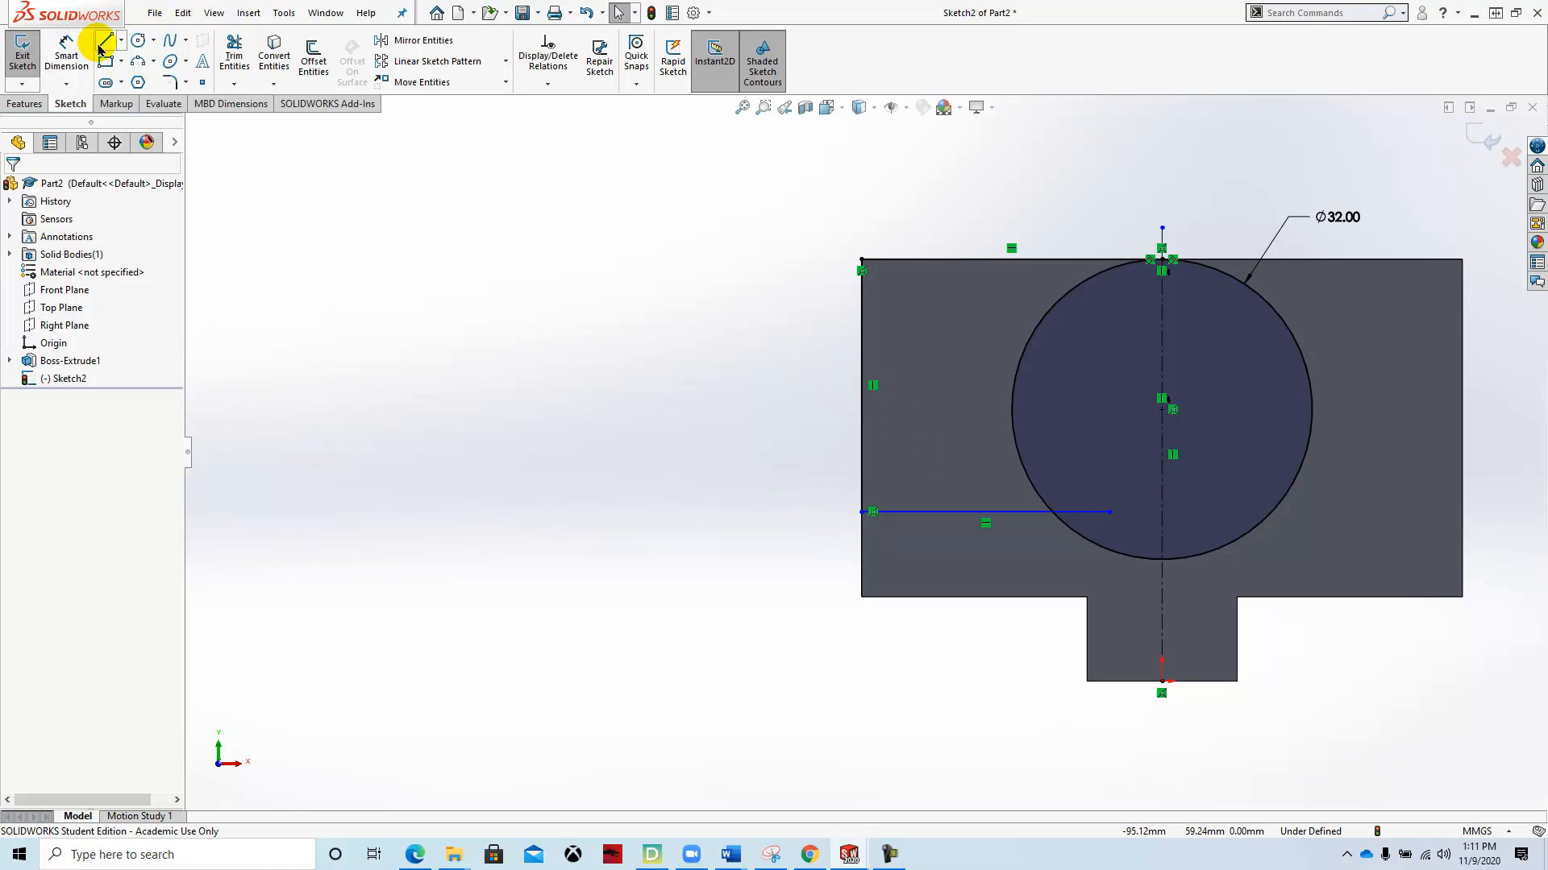
{"action": "left_click", "coordinate": [104, 40]}
{"action": "left_click_drag", "start_coordinate": [964, 530], "coordinate": [964, 501]}
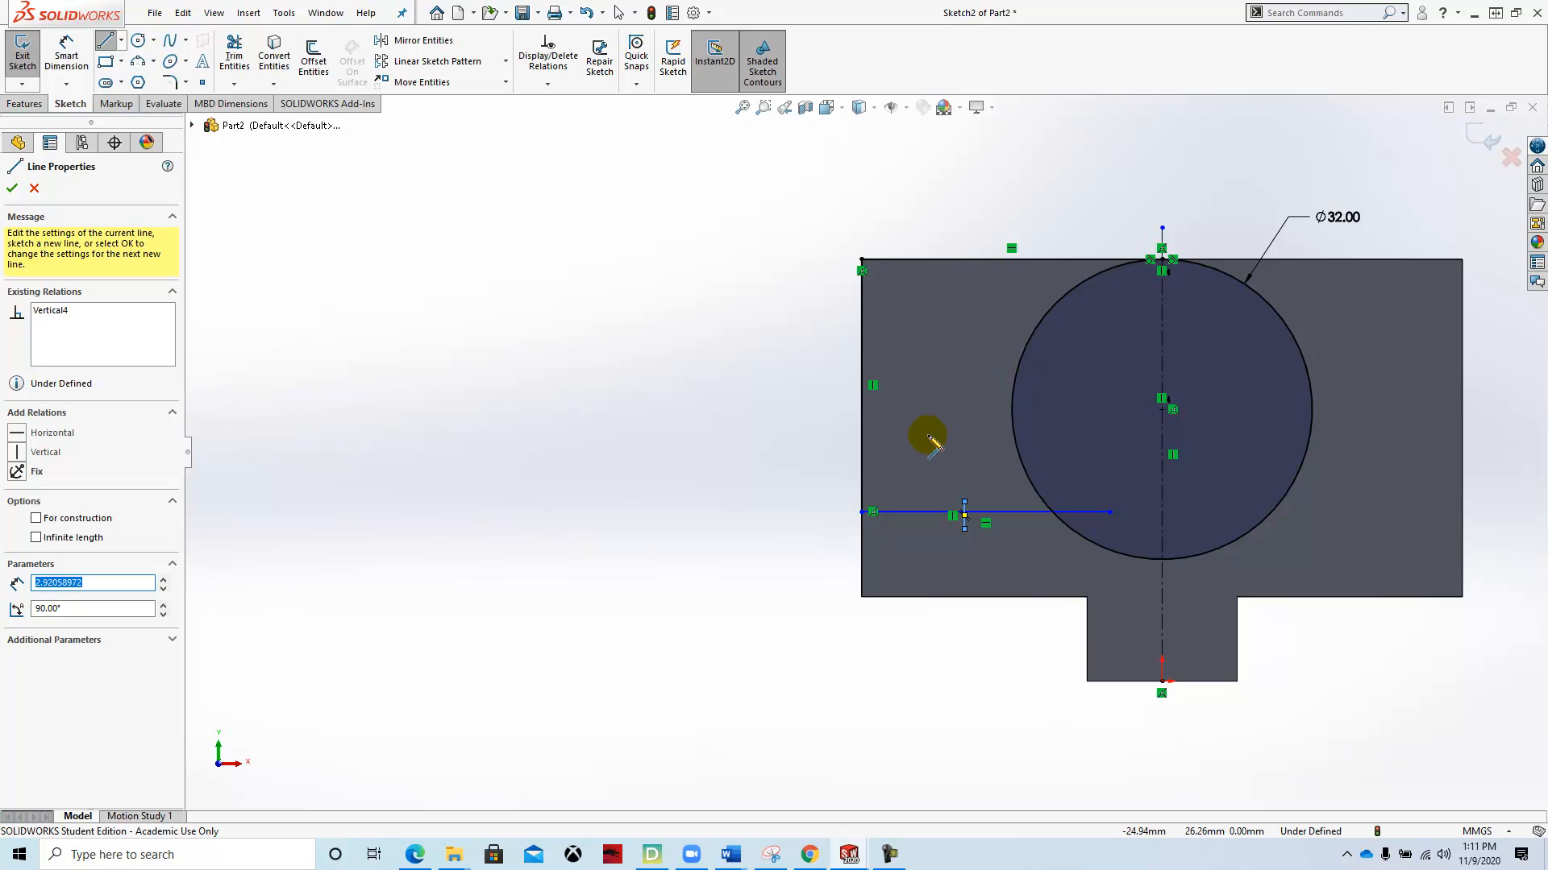
{"action": "key", "text": "Escape"}
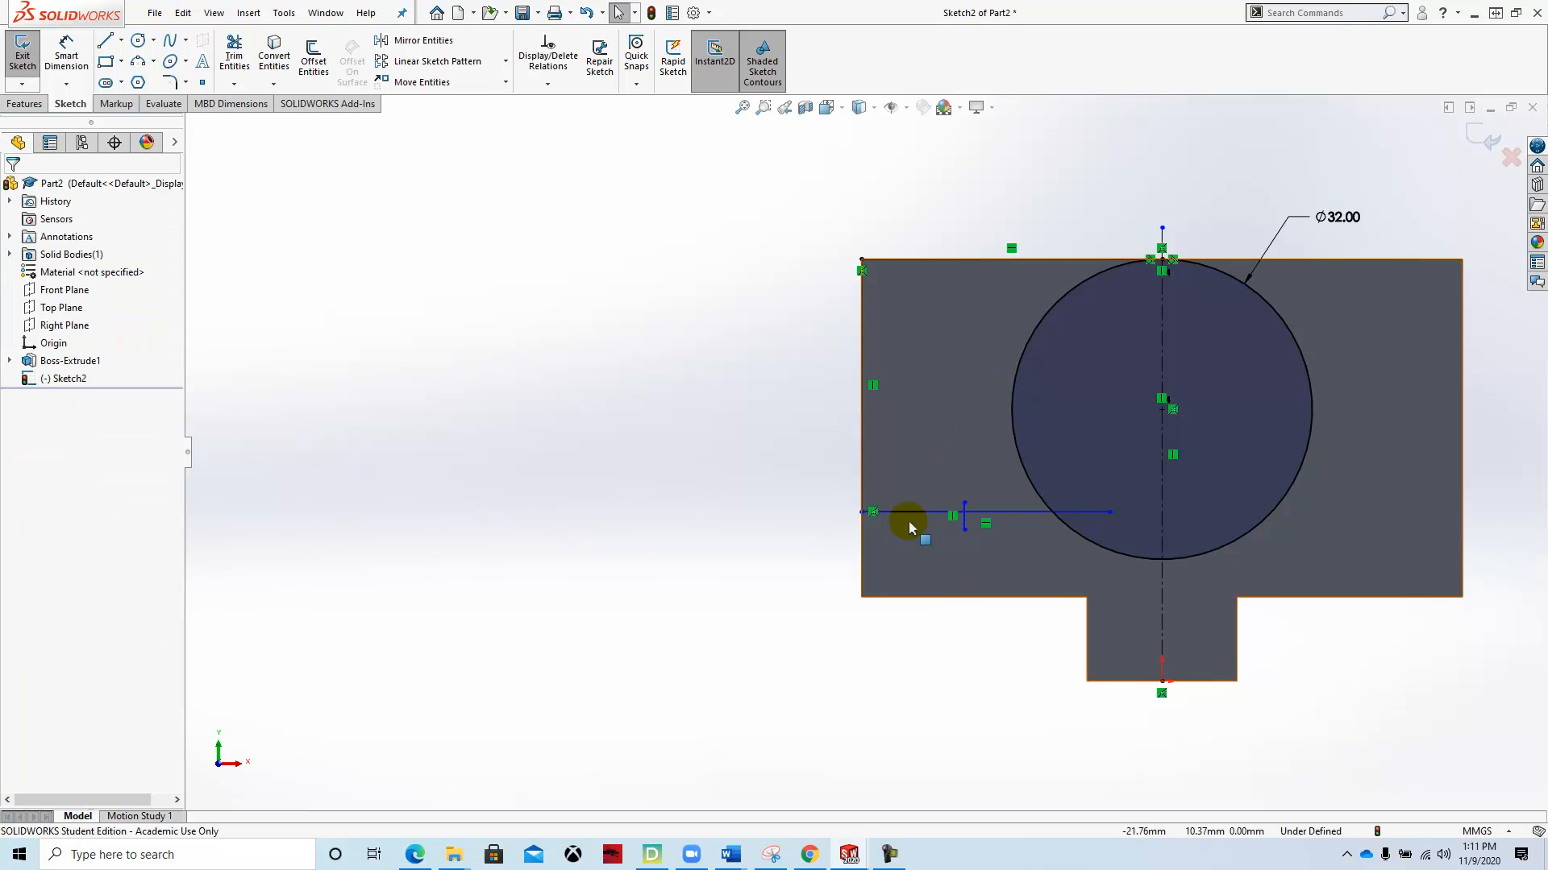
{"action": "left_click", "coordinate": [586, 12]}
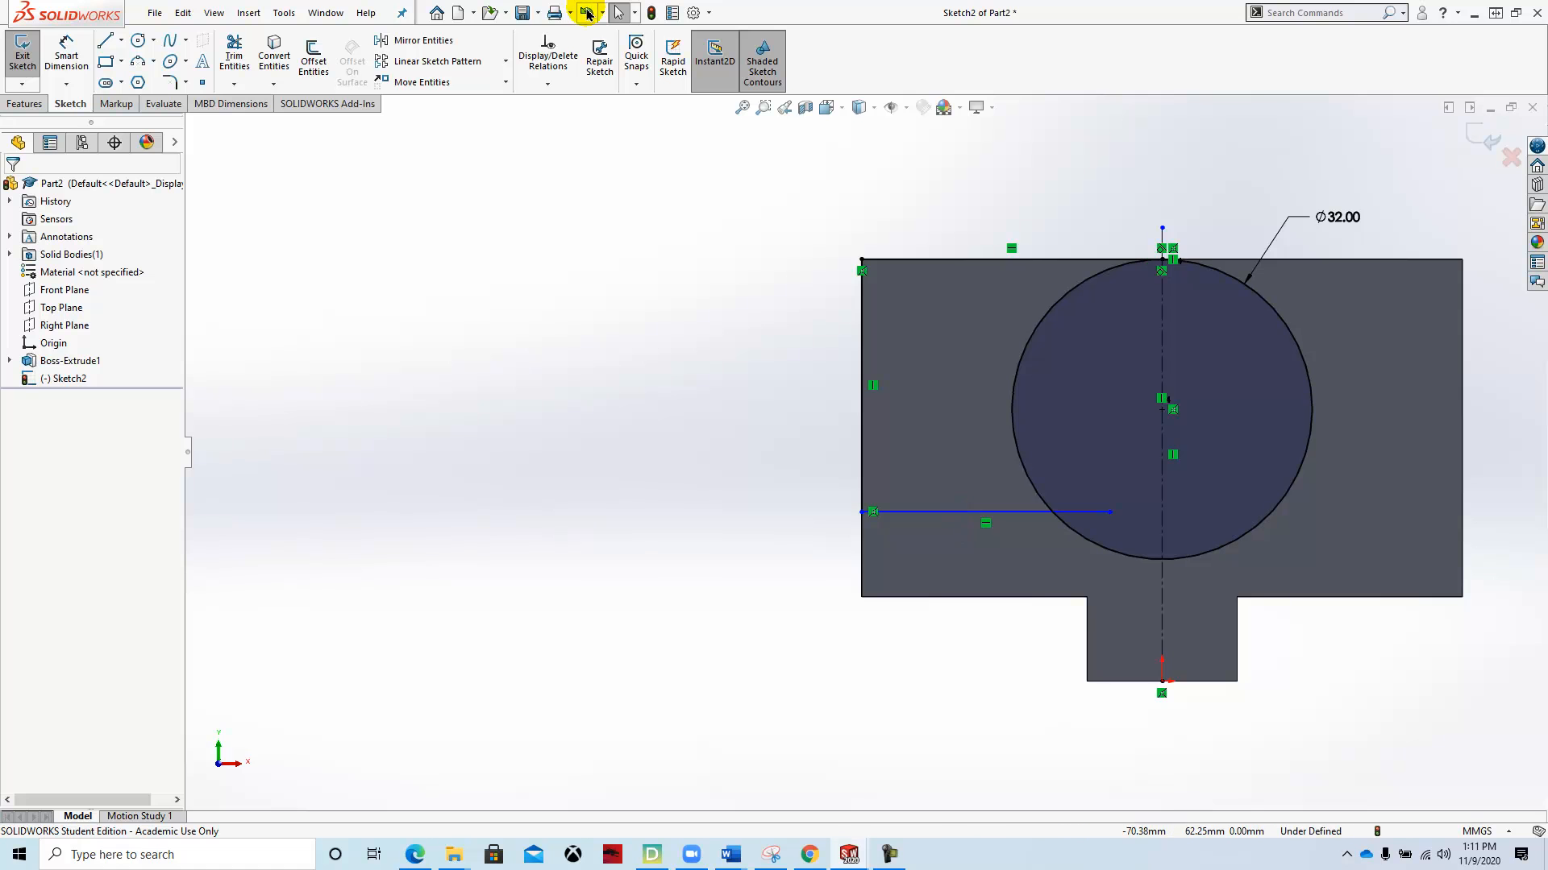
Step: Sketch an inclined line about 19 mm long from just below the horizontal line up to the circle's left side
{"action": "left_click", "coordinate": [108, 42]}
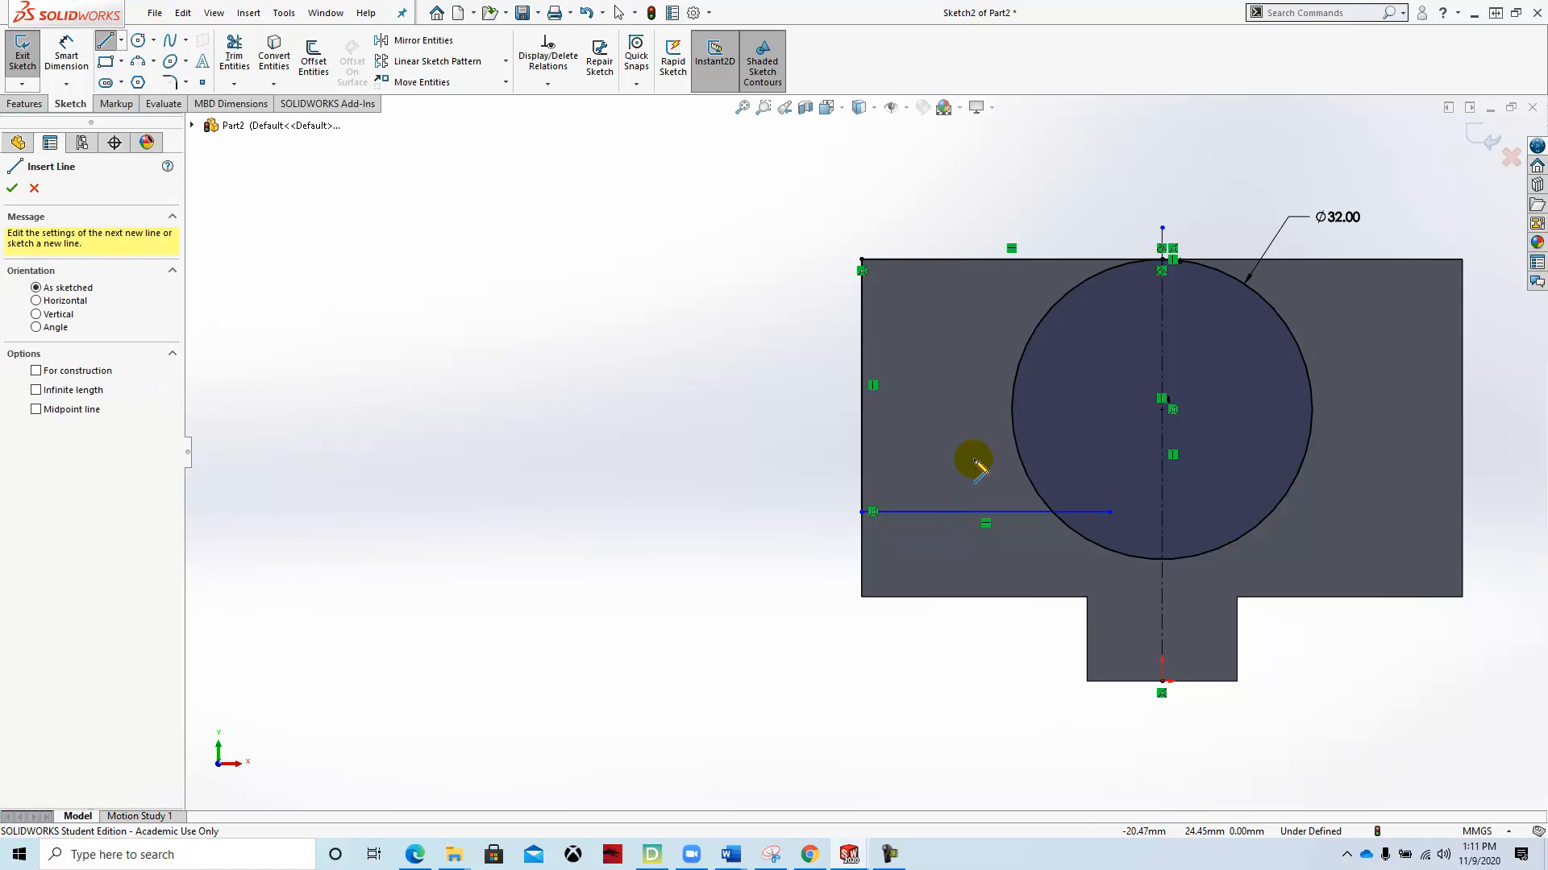
{"action": "left_click", "coordinate": [948, 521]}
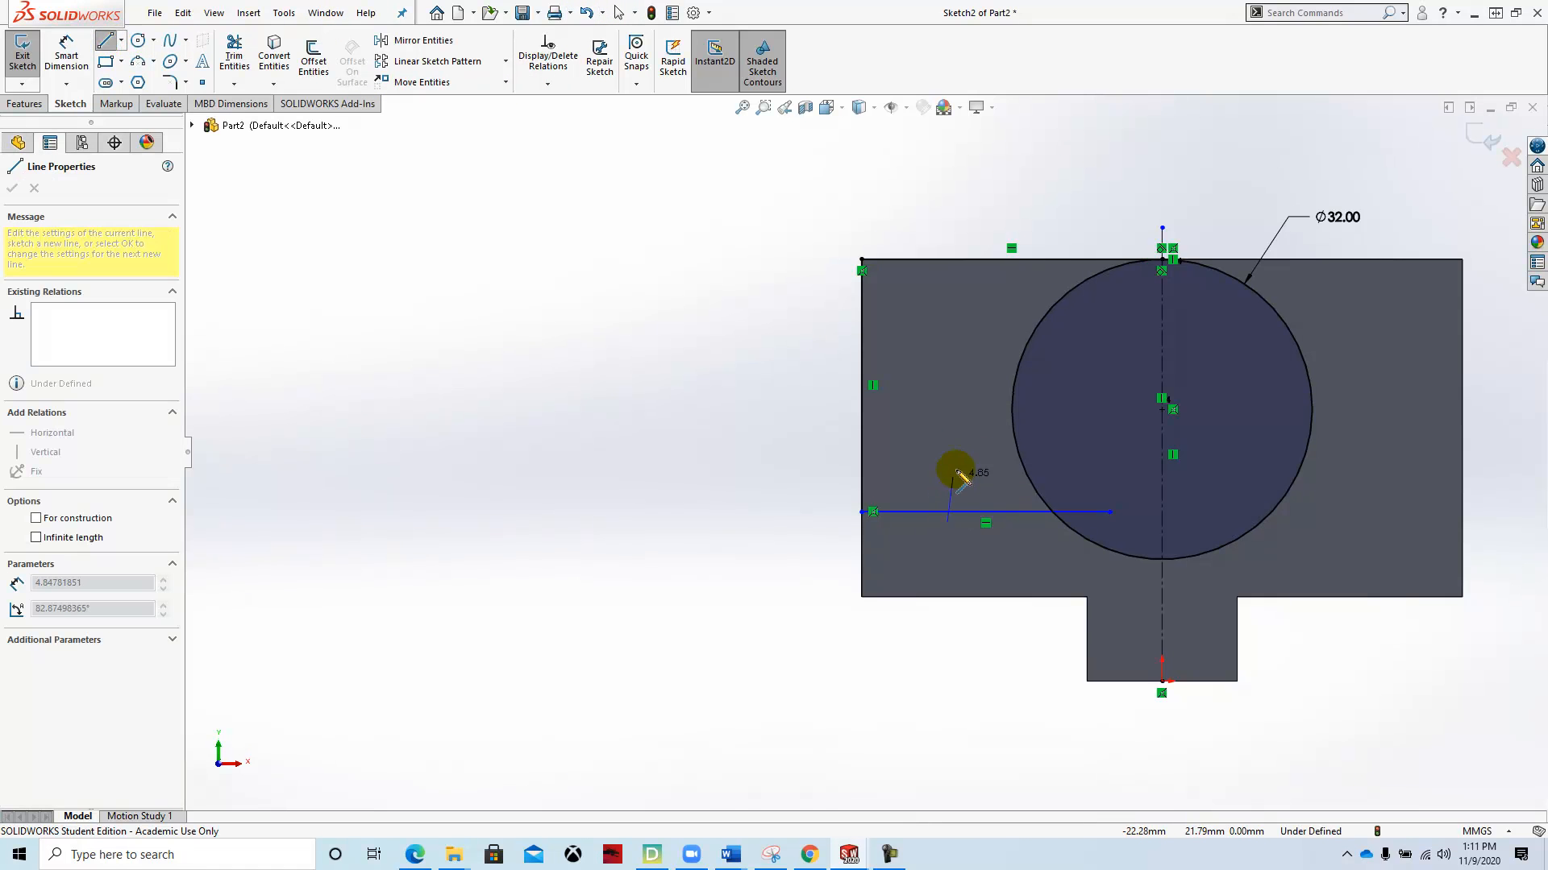
{"action": "left_click", "coordinate": [1022, 357]}
{"action": "left_click", "coordinate": [34, 190]}
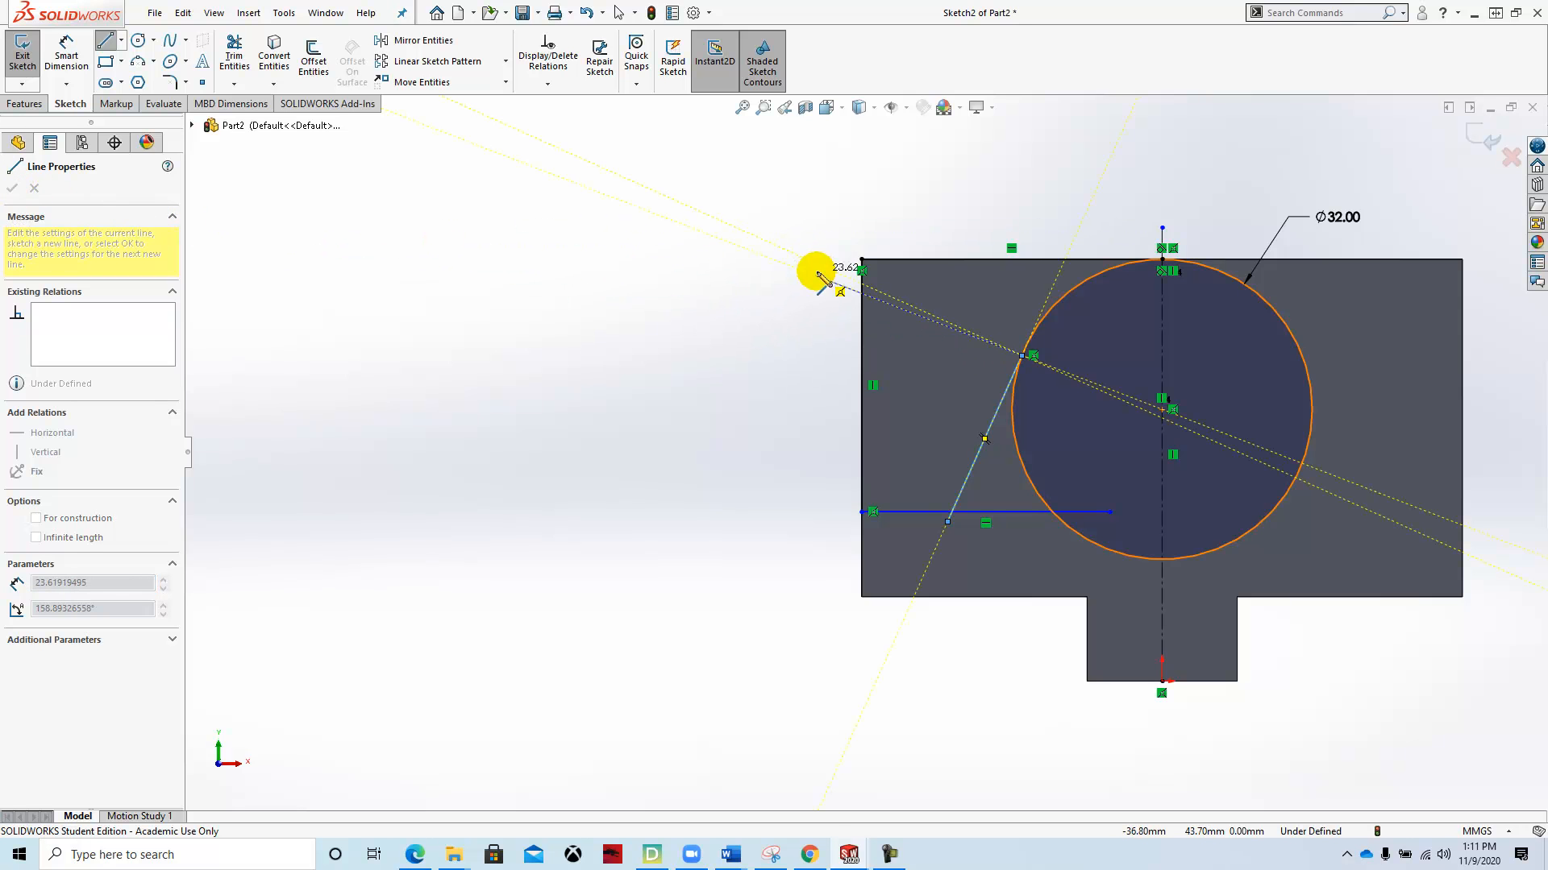
{"action": "key", "text": "Escape"}
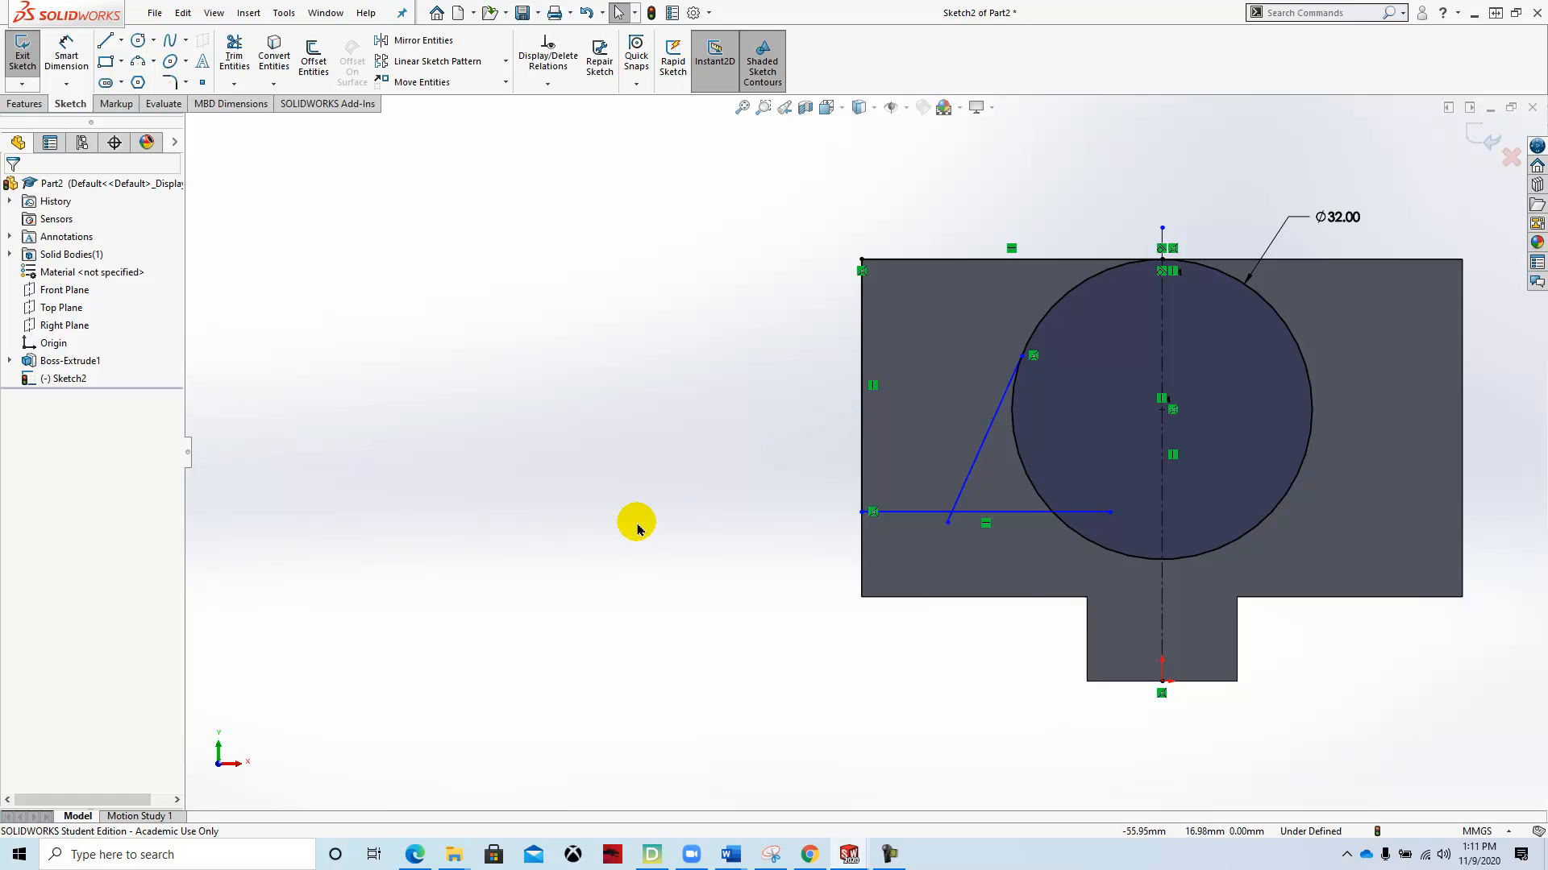
Step: Add a 3 mm sketch fillet between the horizontal line and the inclined line
{"action": "left_click", "coordinate": [170, 81]}
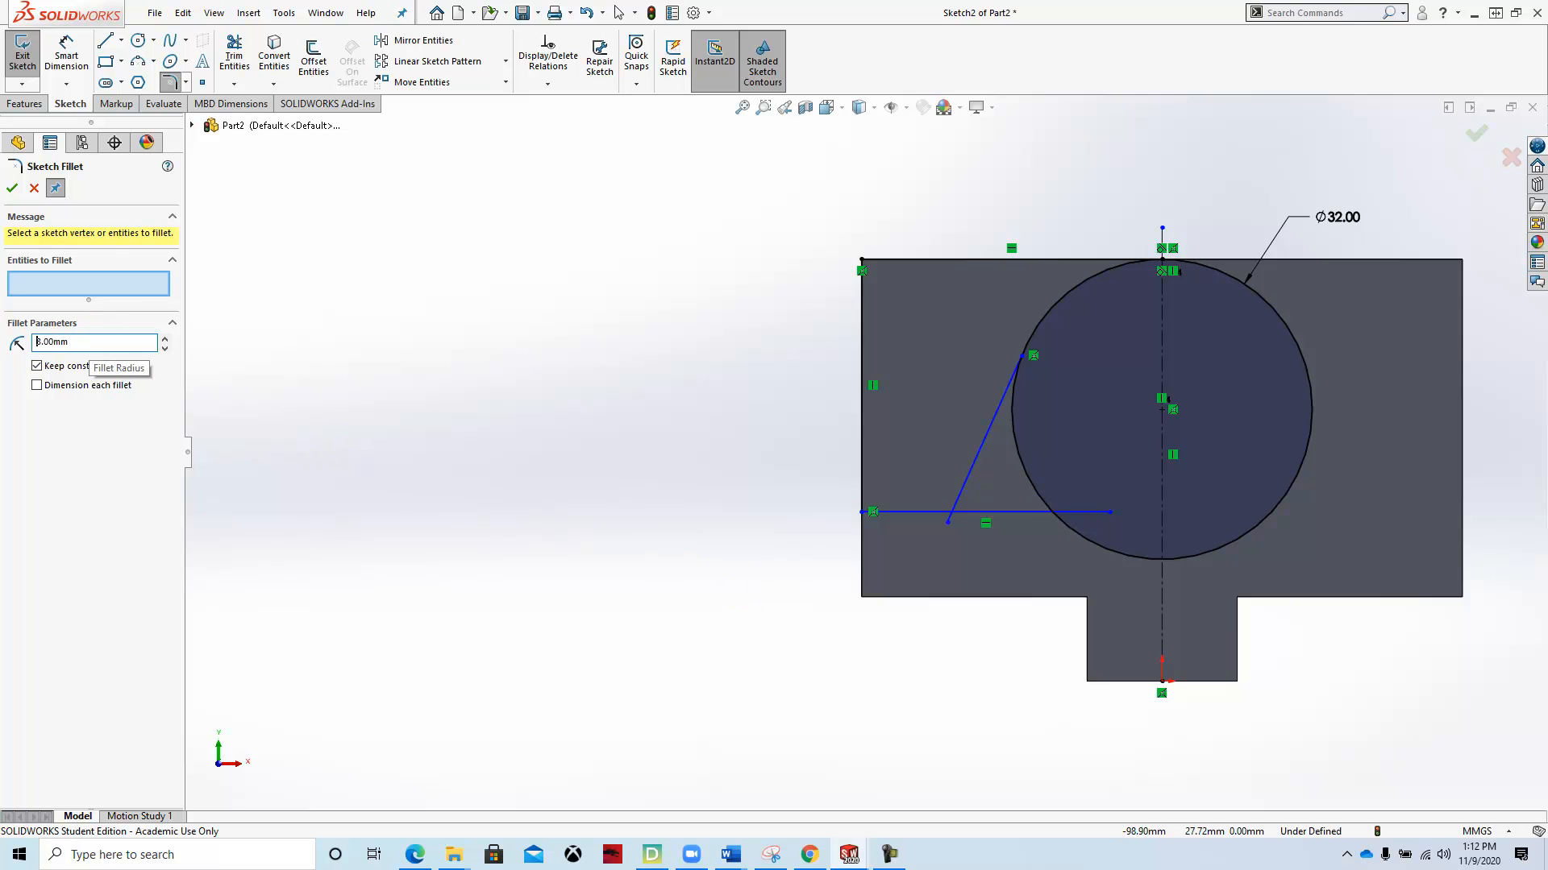
{"action": "left_click", "coordinate": [923, 512]}
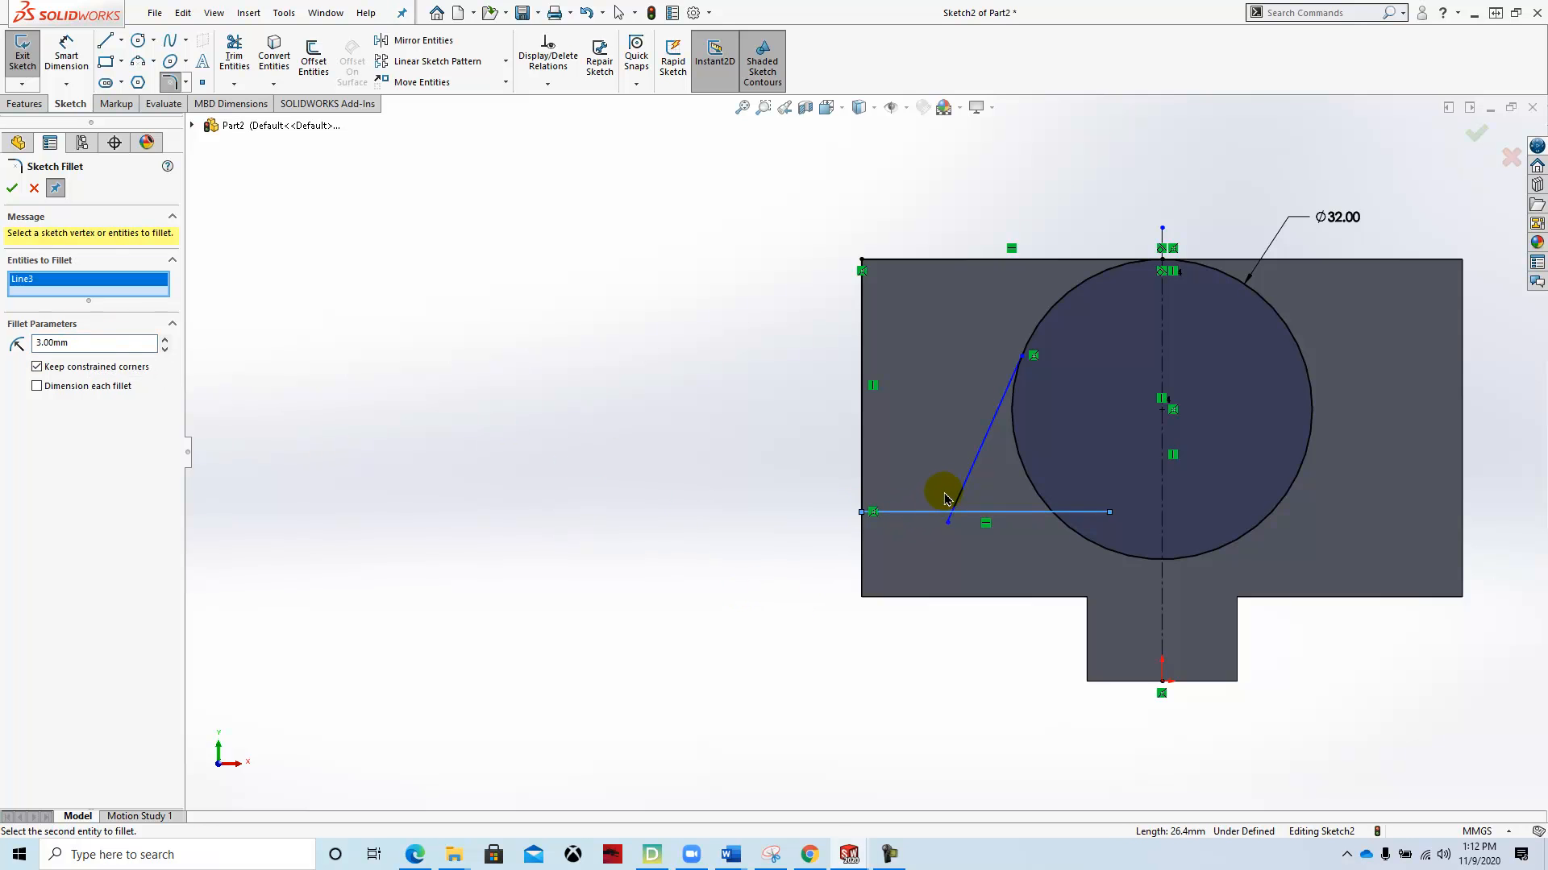
{"action": "left_click", "coordinate": [965, 489]}
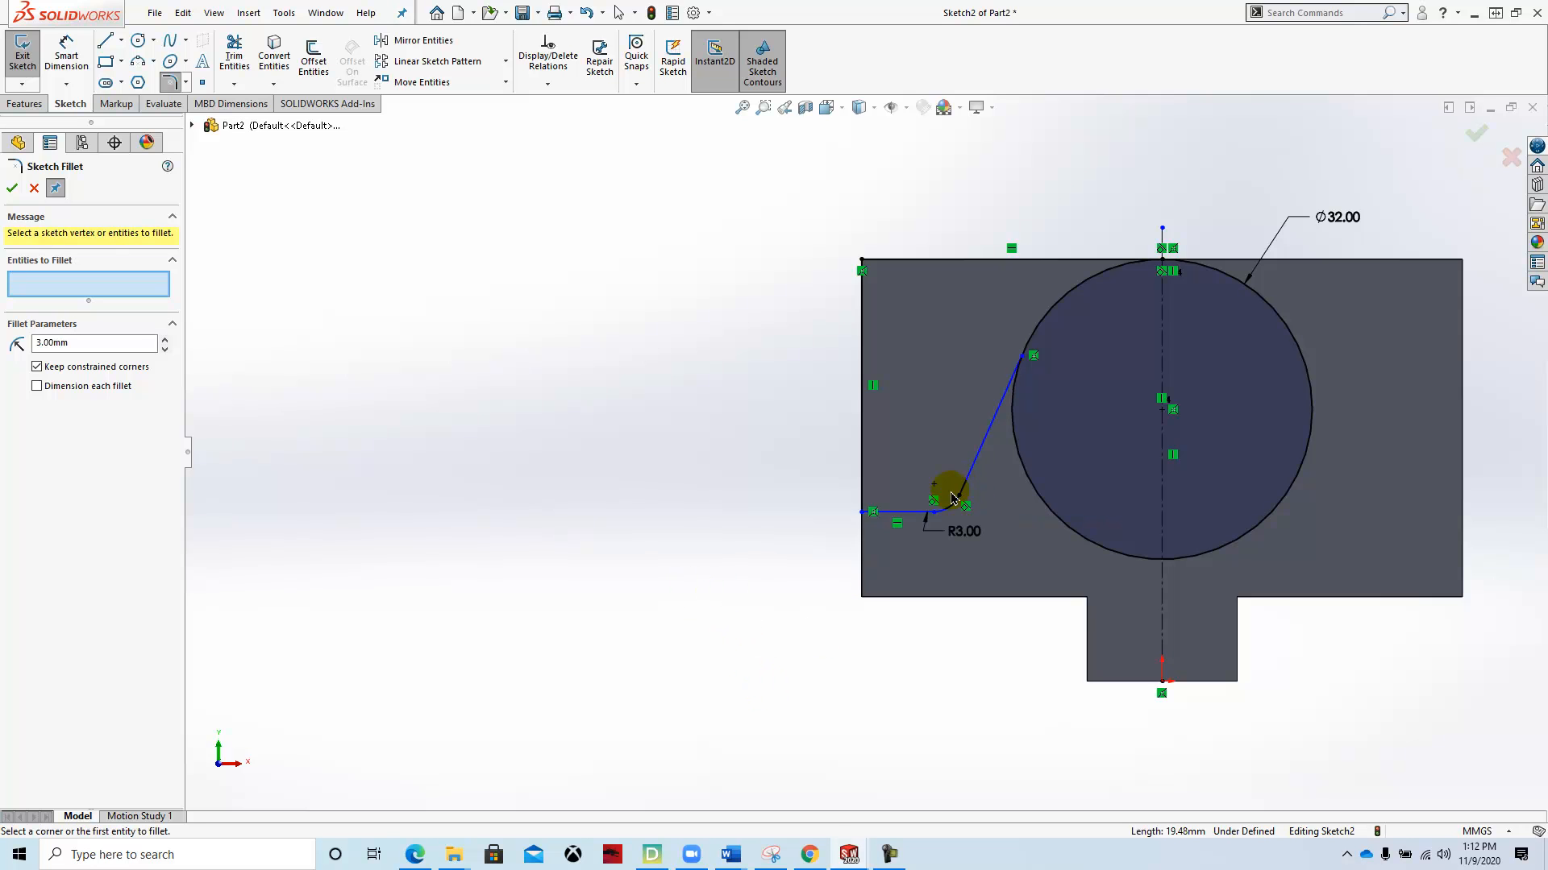
Step: Dimension the horizontal line 10 mm above the block's lower-left edge
{"action": "left_click", "coordinate": [66, 54]}
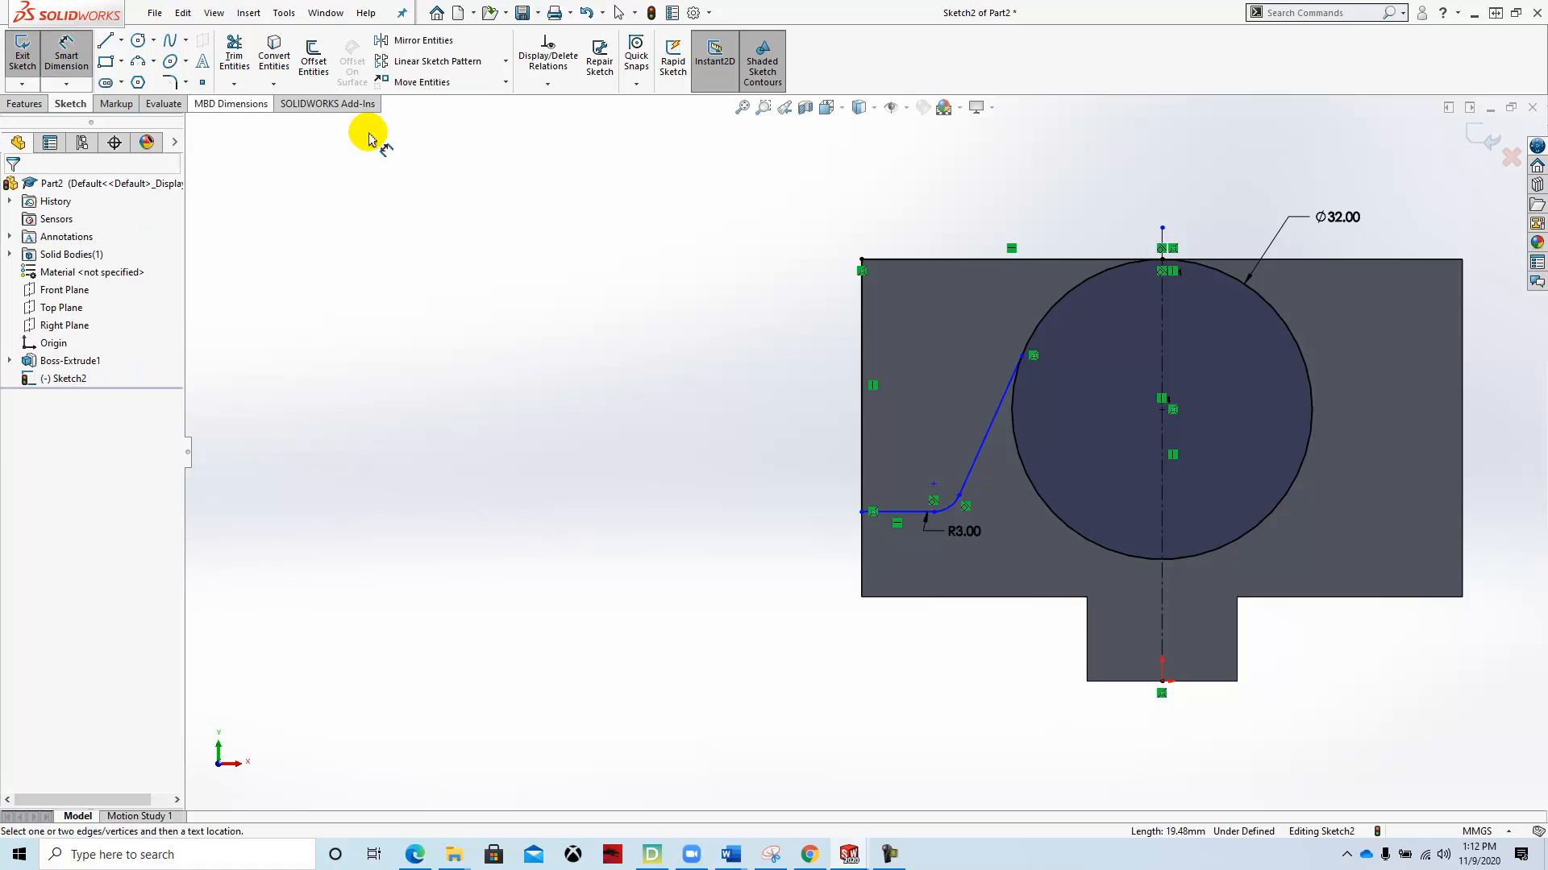
{"action": "left_click", "coordinate": [904, 597]}
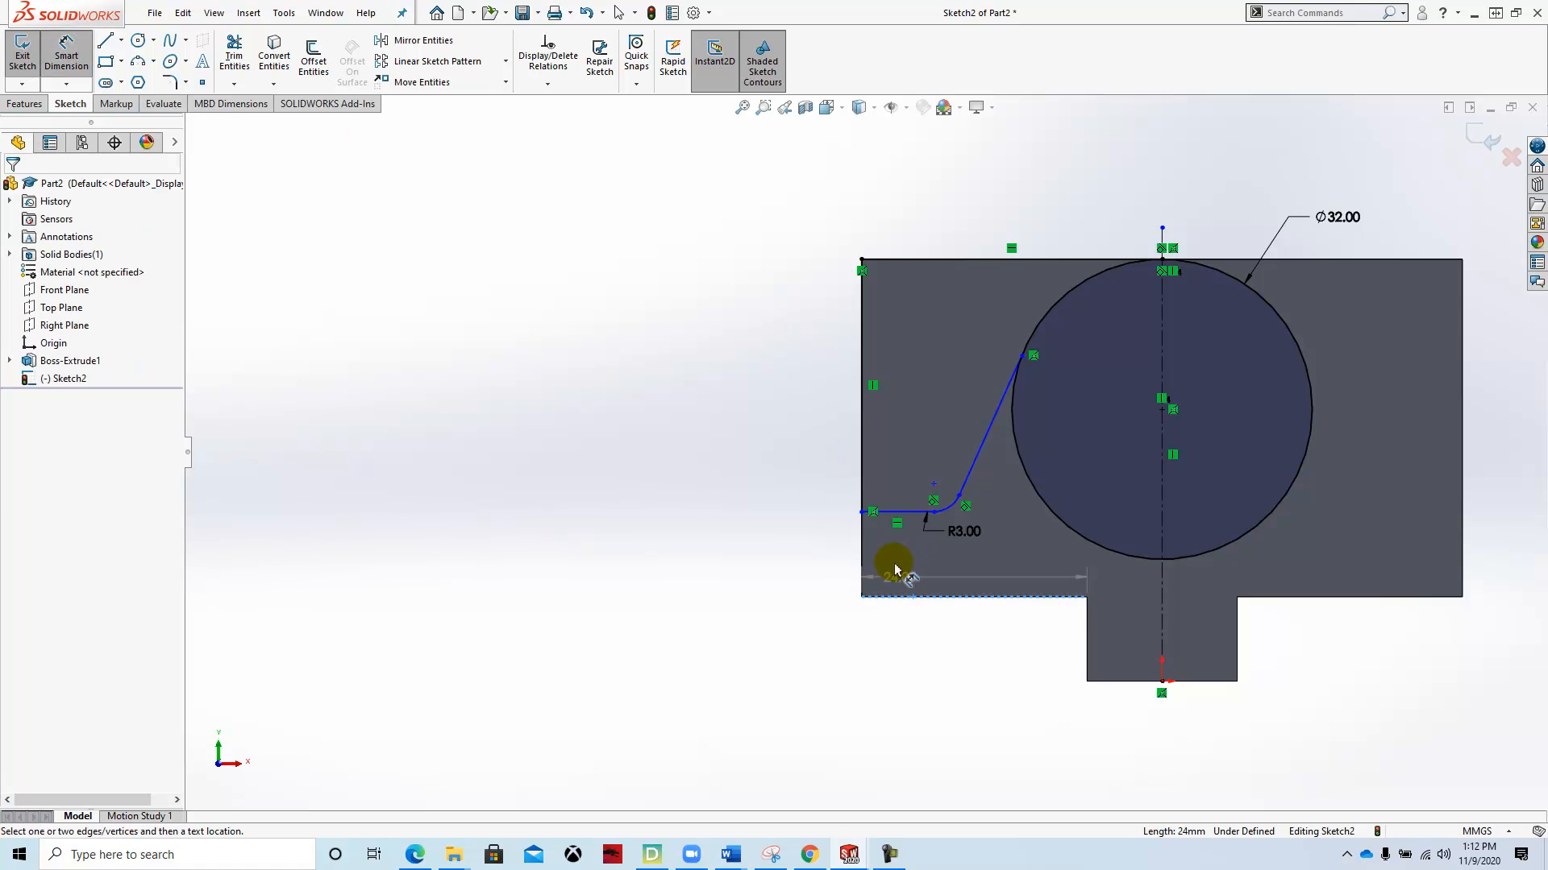
{"action": "left_click", "coordinate": [880, 513]}
{"action": "left_click", "coordinate": [787, 564]}
{"action": "type", "text": "10"}
{"action": "key", "text": "Return"}
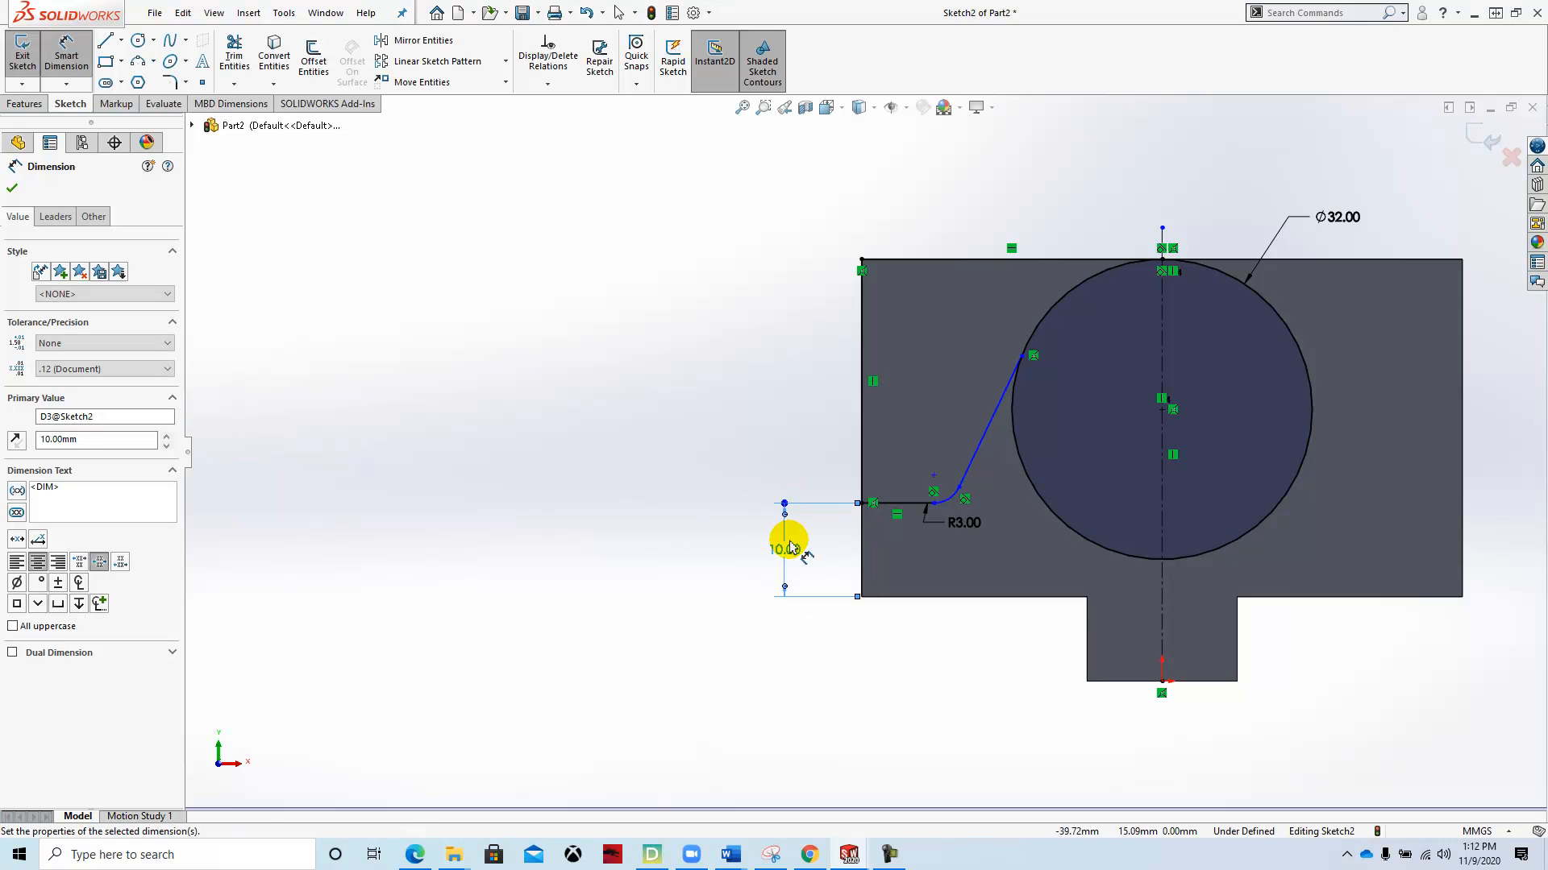
{"action": "left_click", "coordinate": [10, 190]}
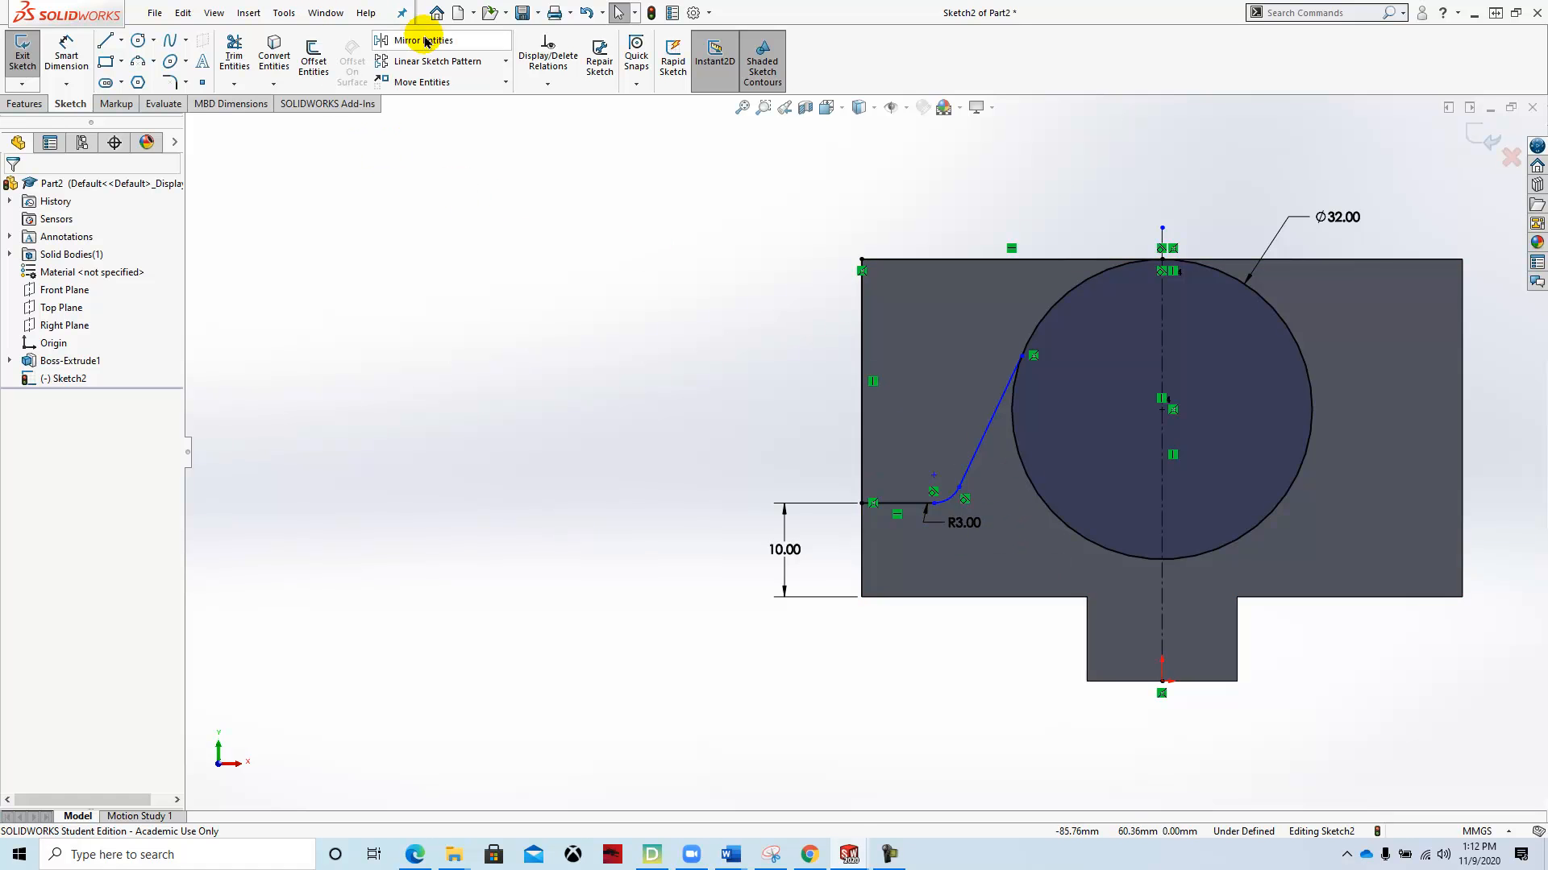
Step: Trim away the circle's lower-left arc between the inclined line and the centerline
{"action": "left_click", "coordinate": [233, 54]}
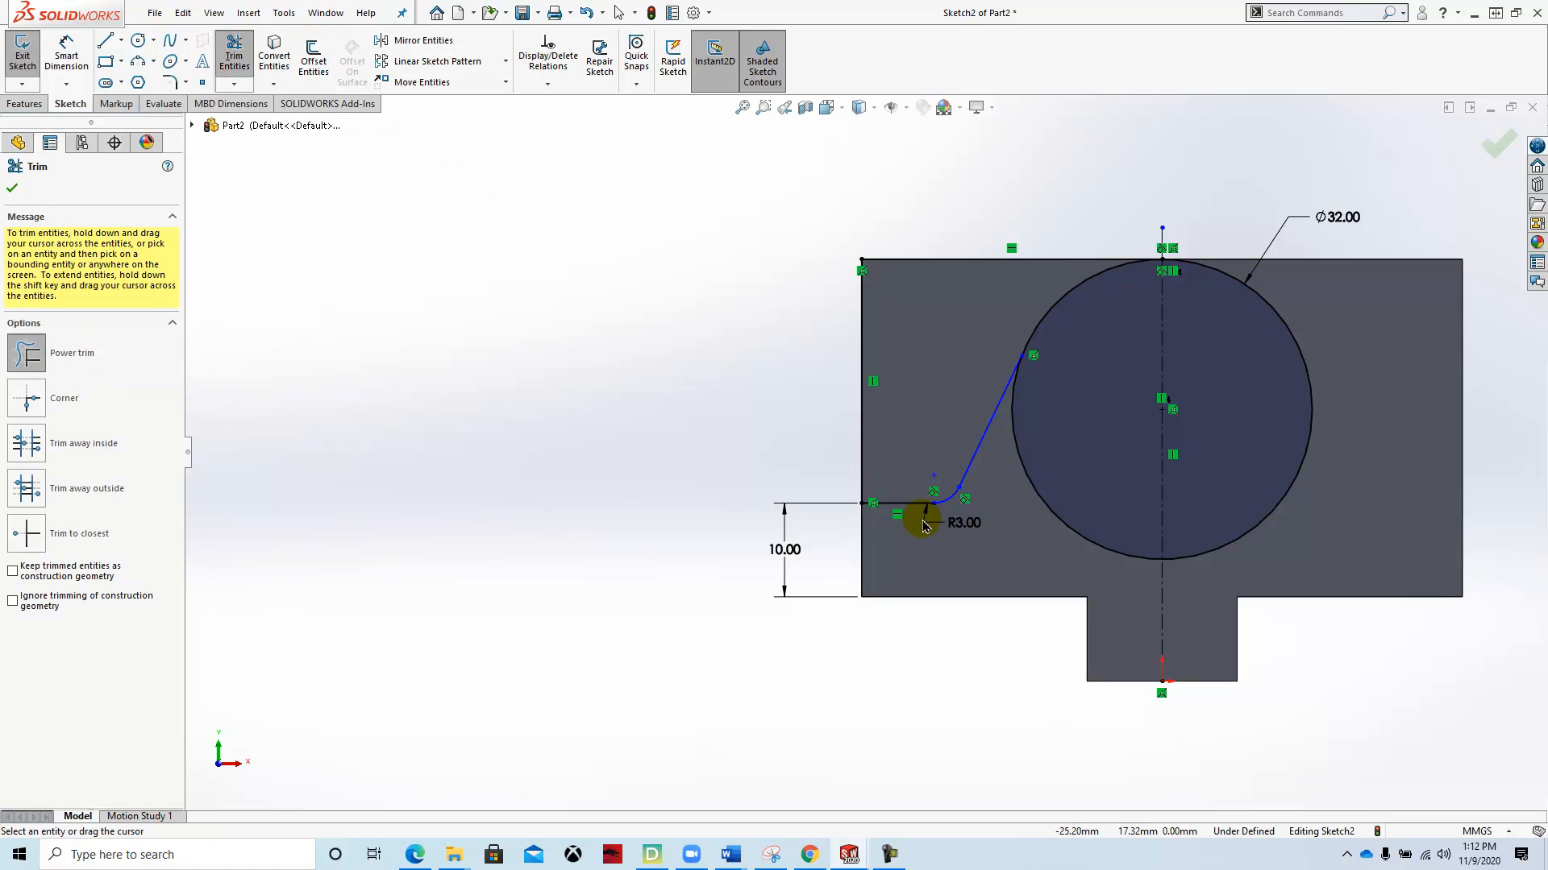
{"action": "left_click_drag", "start_coordinate": [1017, 535], "coordinate": [1055, 489]}
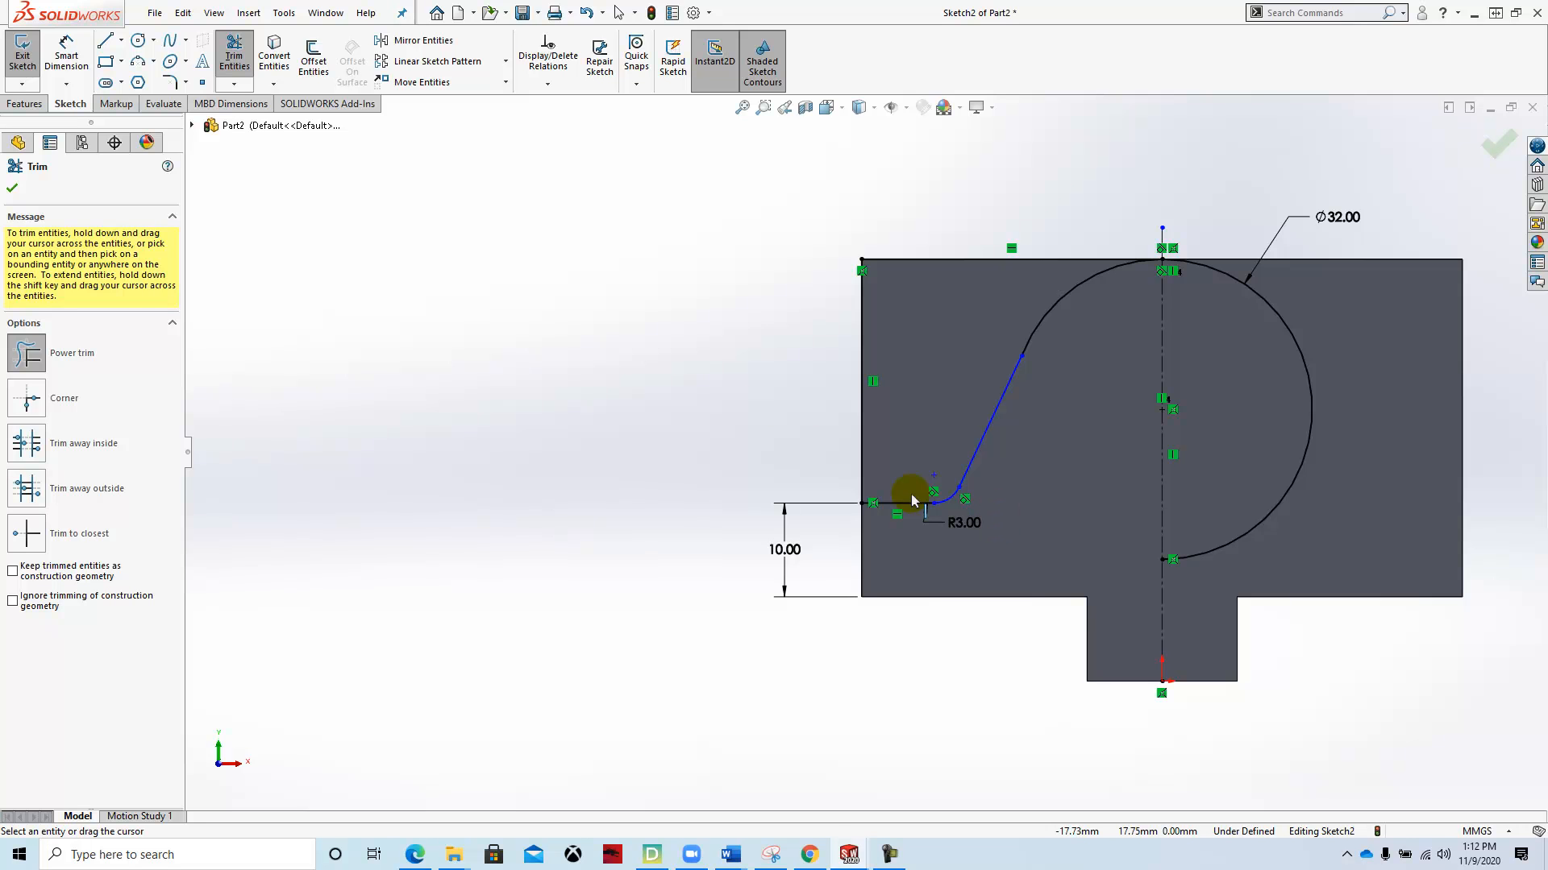
{"action": "key", "text": "Escape"}
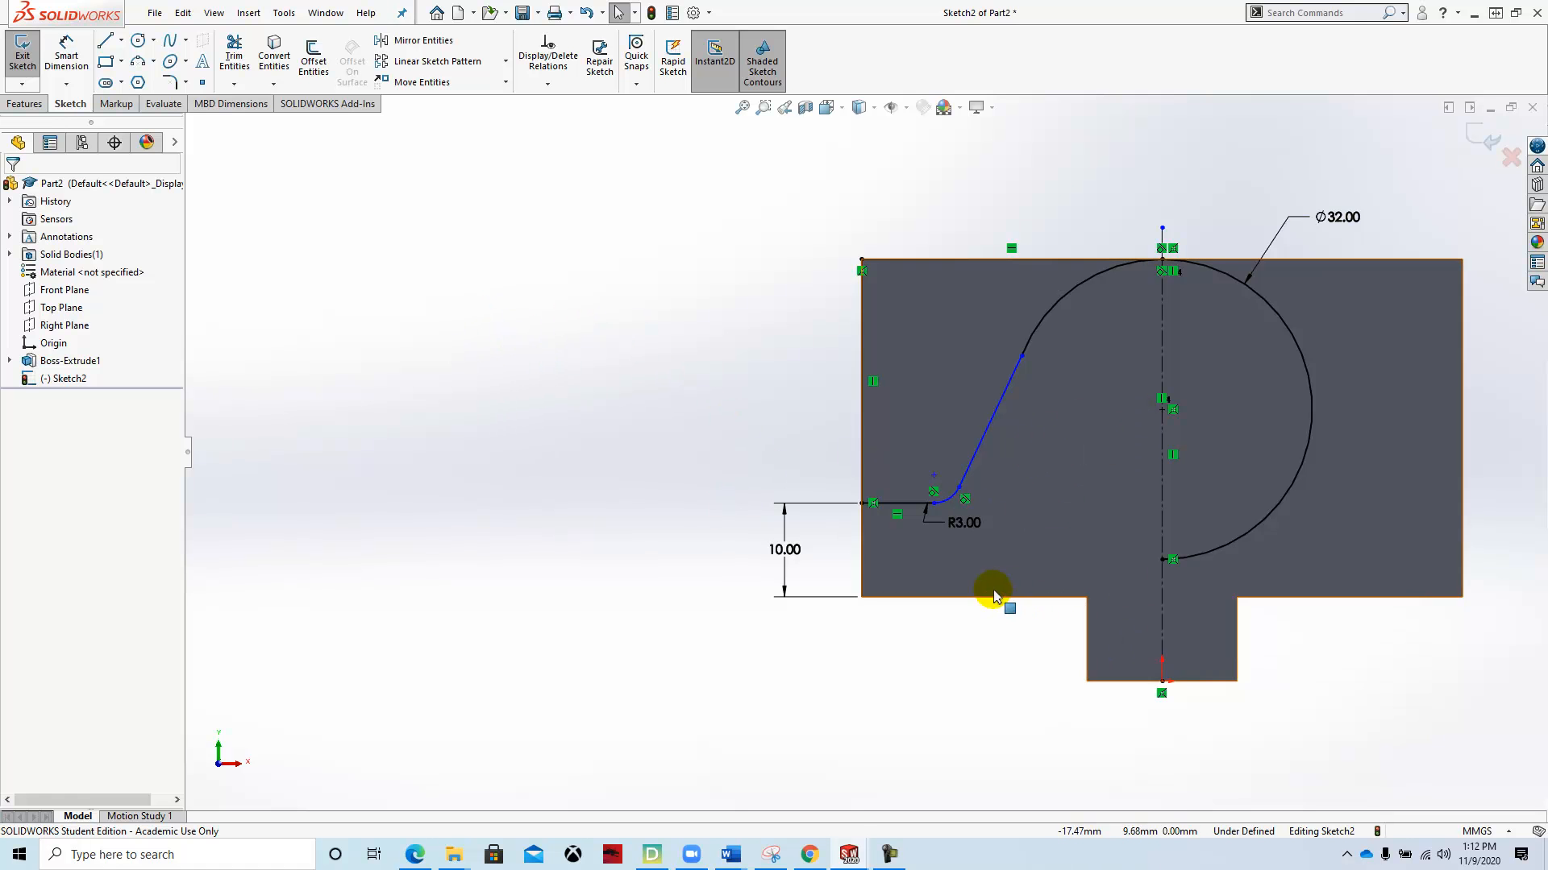
Step: Add a tangent relation between the inclined line and the large arc
{"action": "scroll", "coordinate": [1048, 366], "scroll_direction": "down", "scroll_amount": 4}
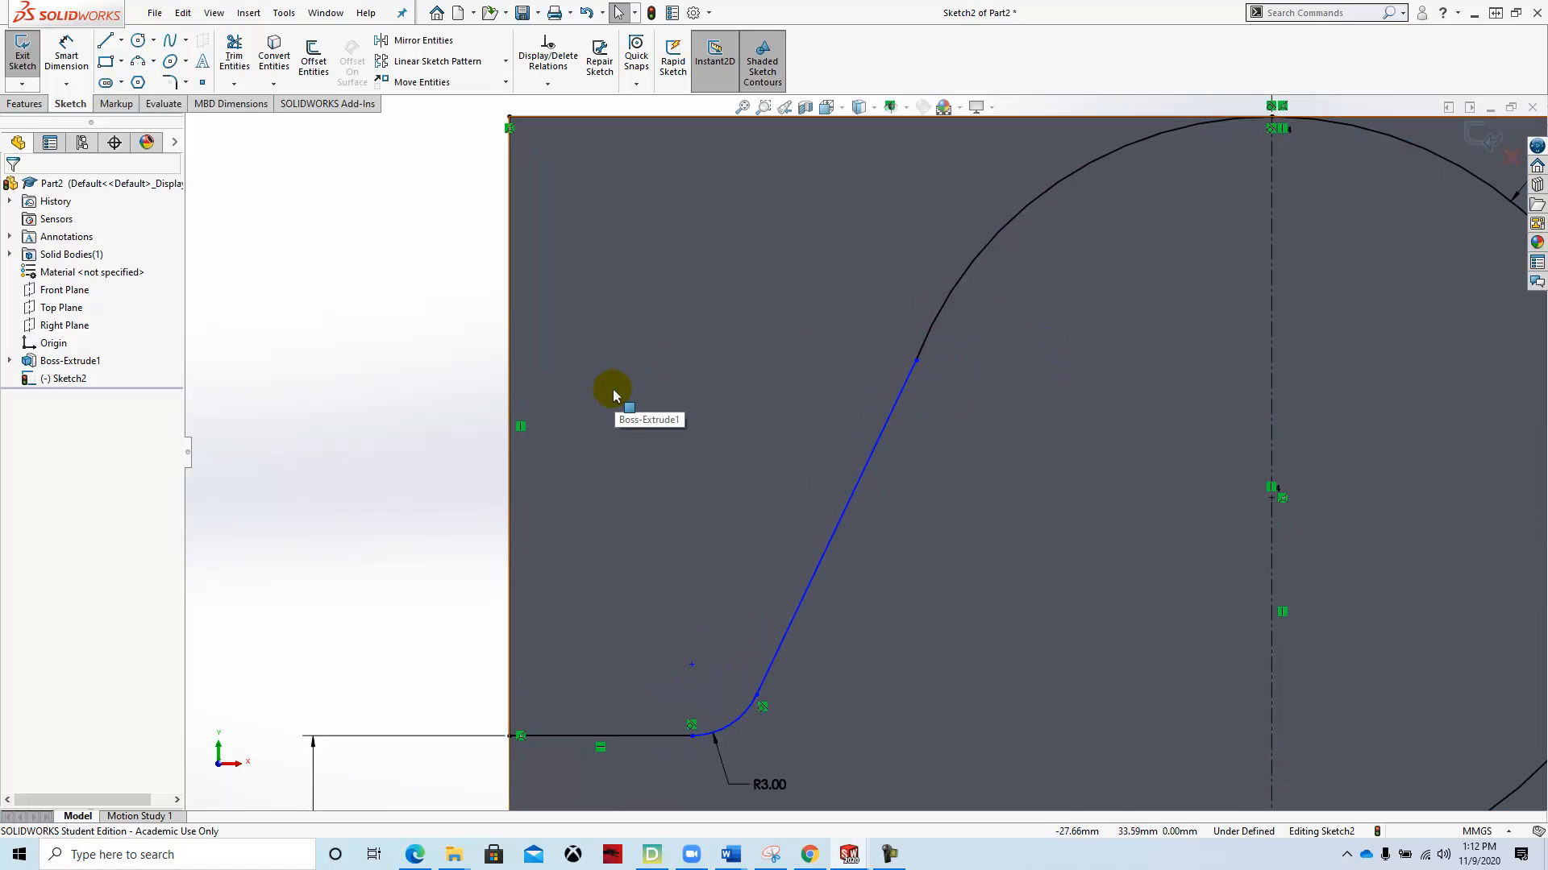
{"action": "left_click", "coordinate": [547, 84]}
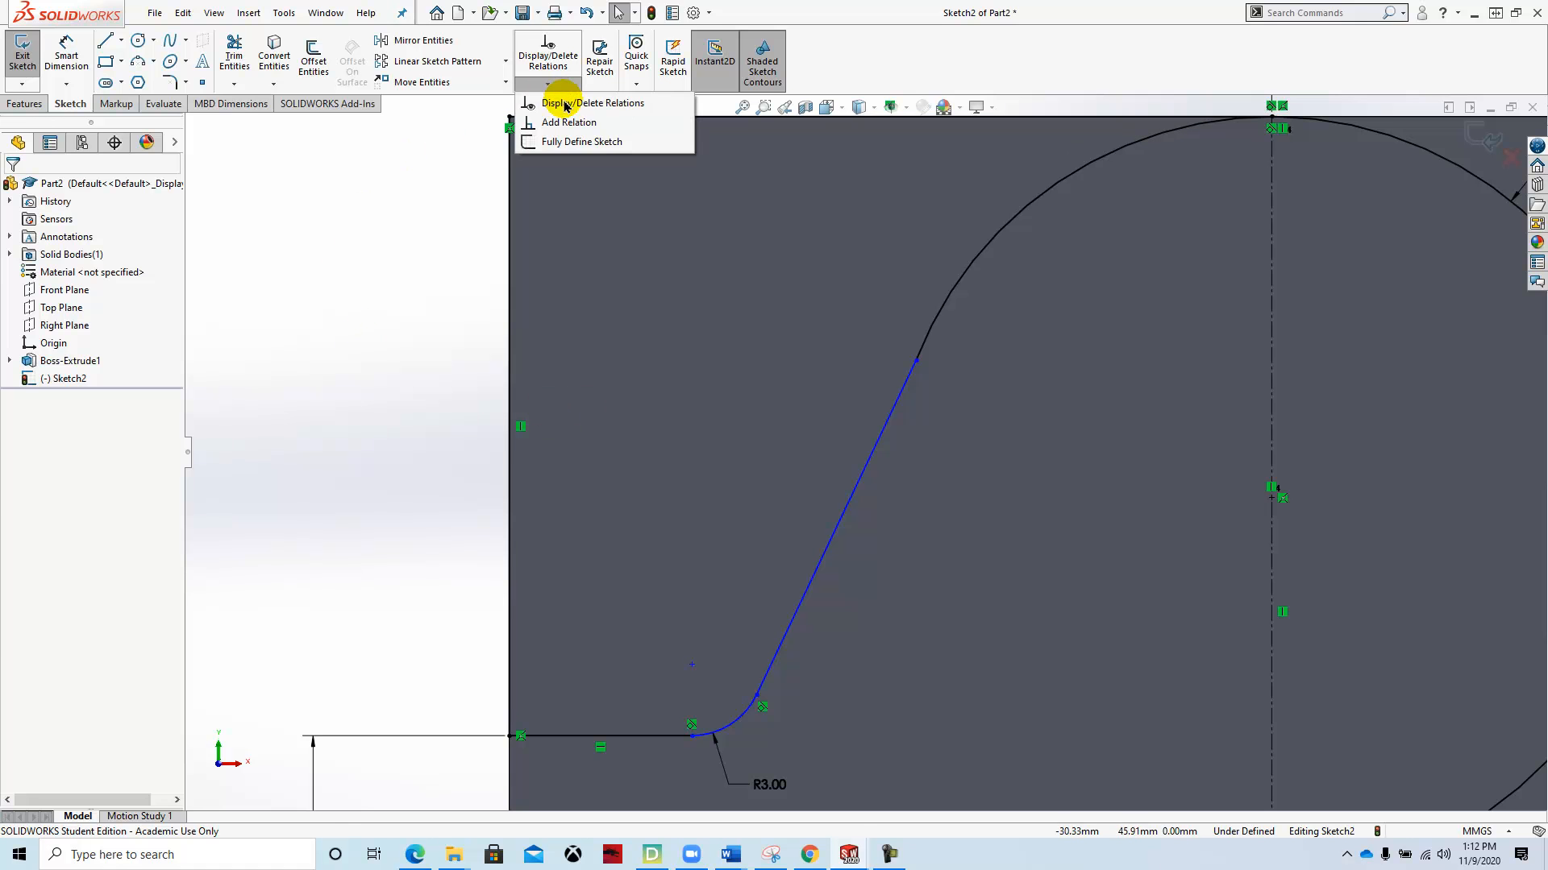
{"action": "left_click", "coordinate": [579, 125]}
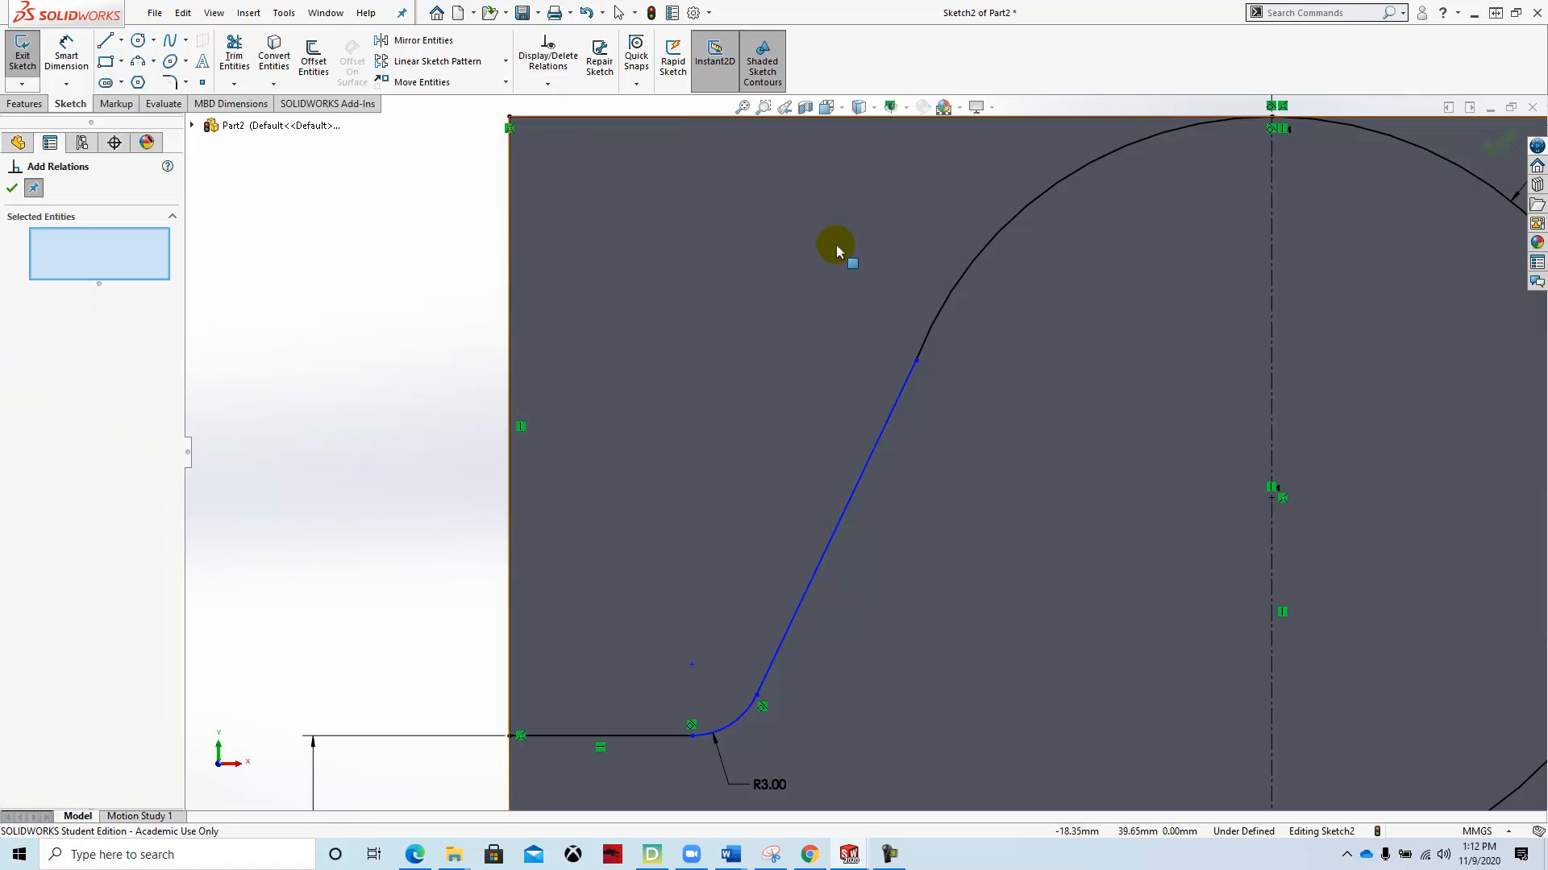
{"action": "left_click", "coordinate": [896, 390]}
{"action": "left_click", "coordinate": [946, 310]}
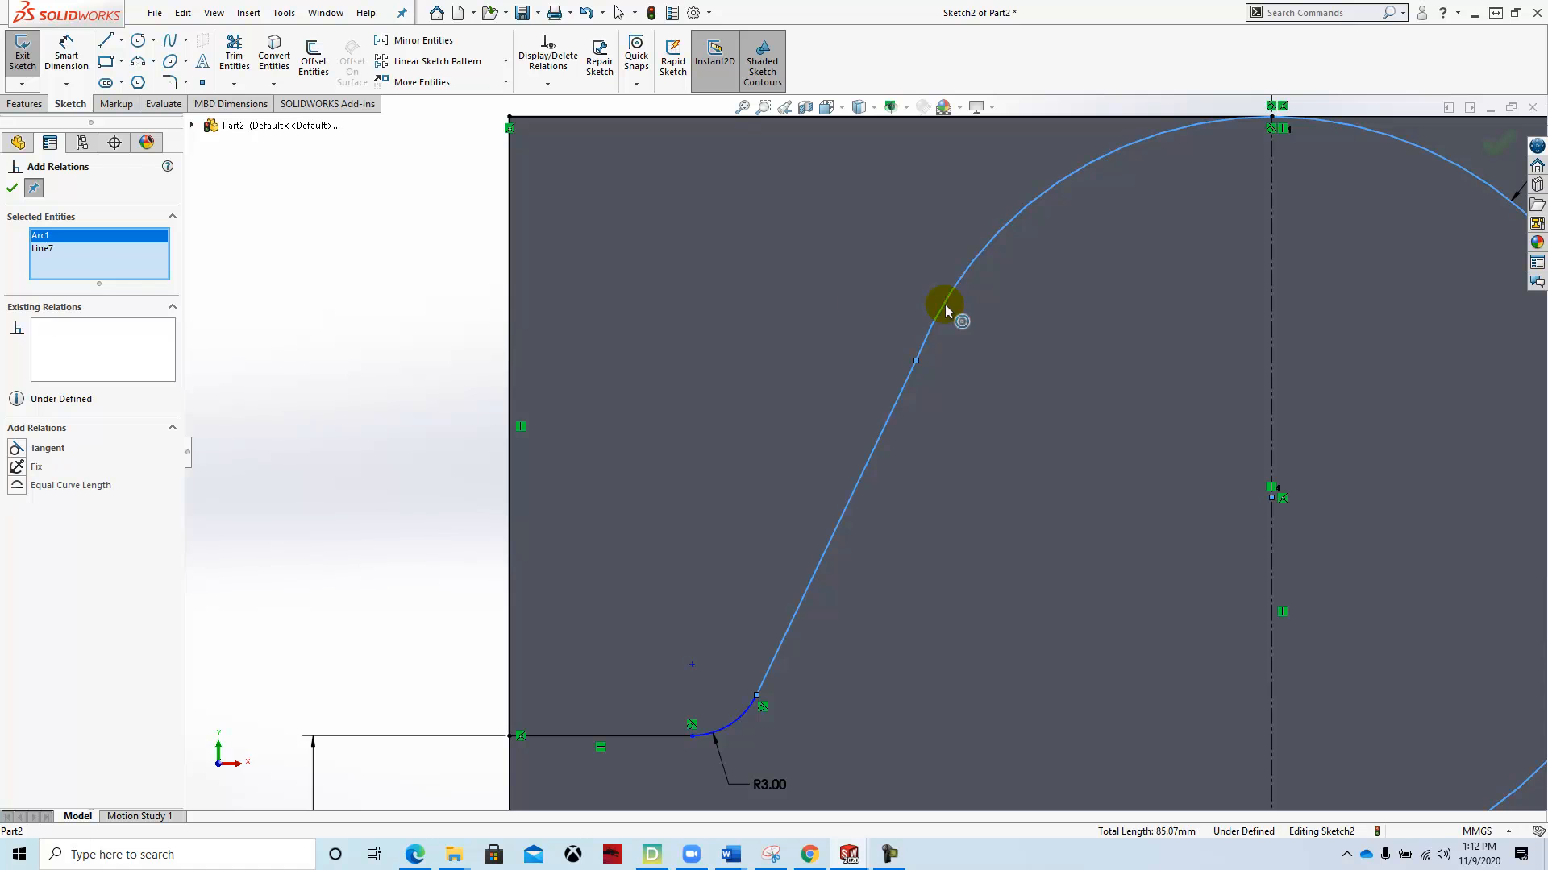
{"action": "left_click", "coordinate": [18, 447]}
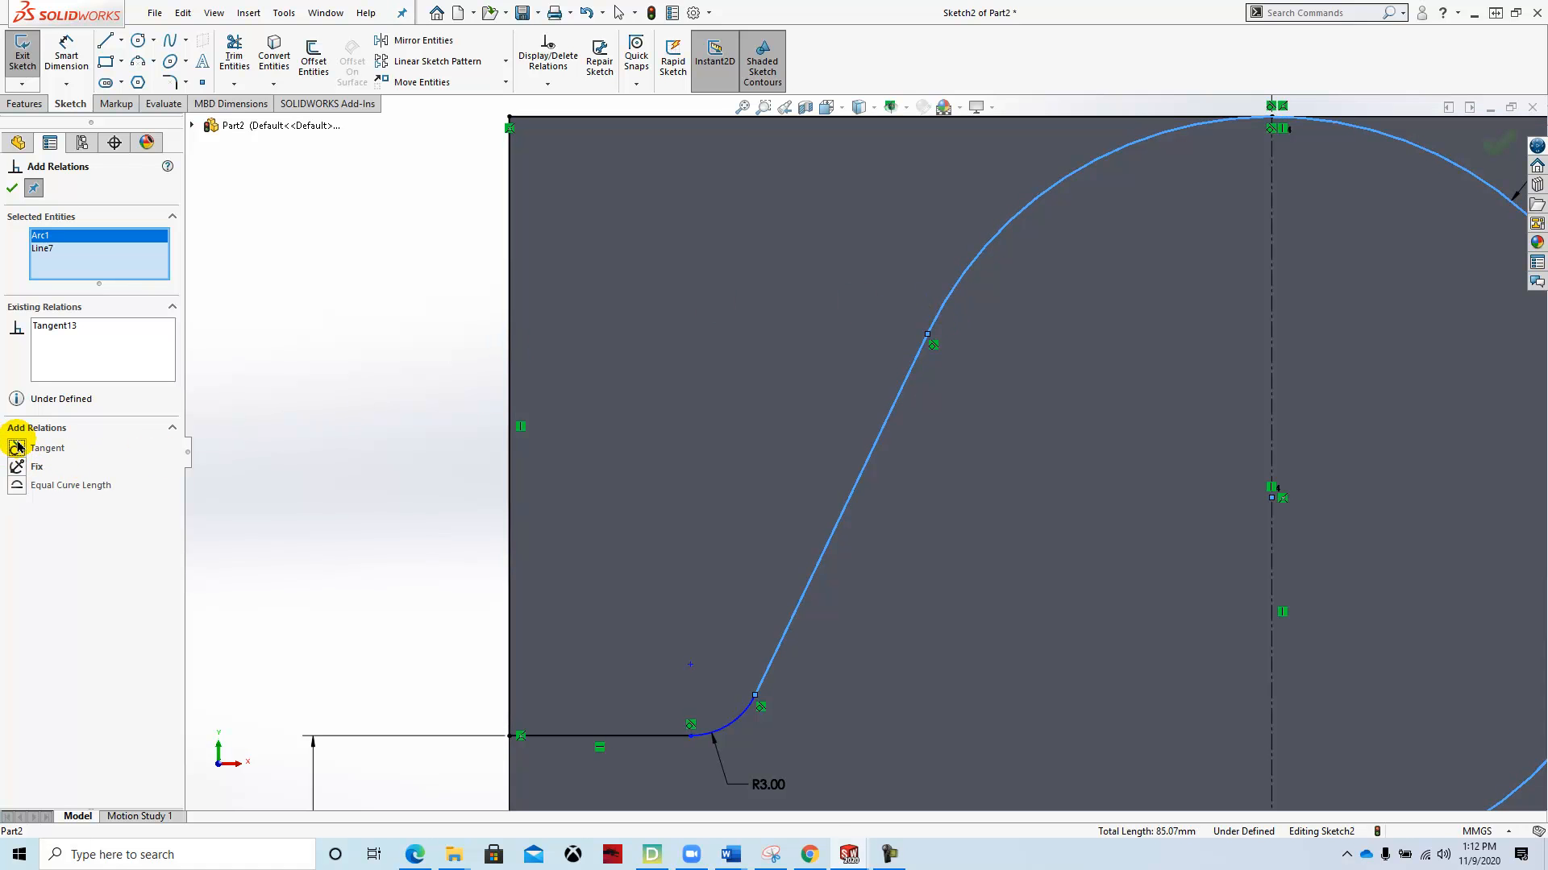
Step: Accept the tangent relation between the inclined line and the large arc, and clear the sketch selection
{"action": "left_click", "coordinate": [13, 188]}
{"action": "scroll", "coordinate": [977, 387], "scroll_direction": "down", "scroll_amount": 3}
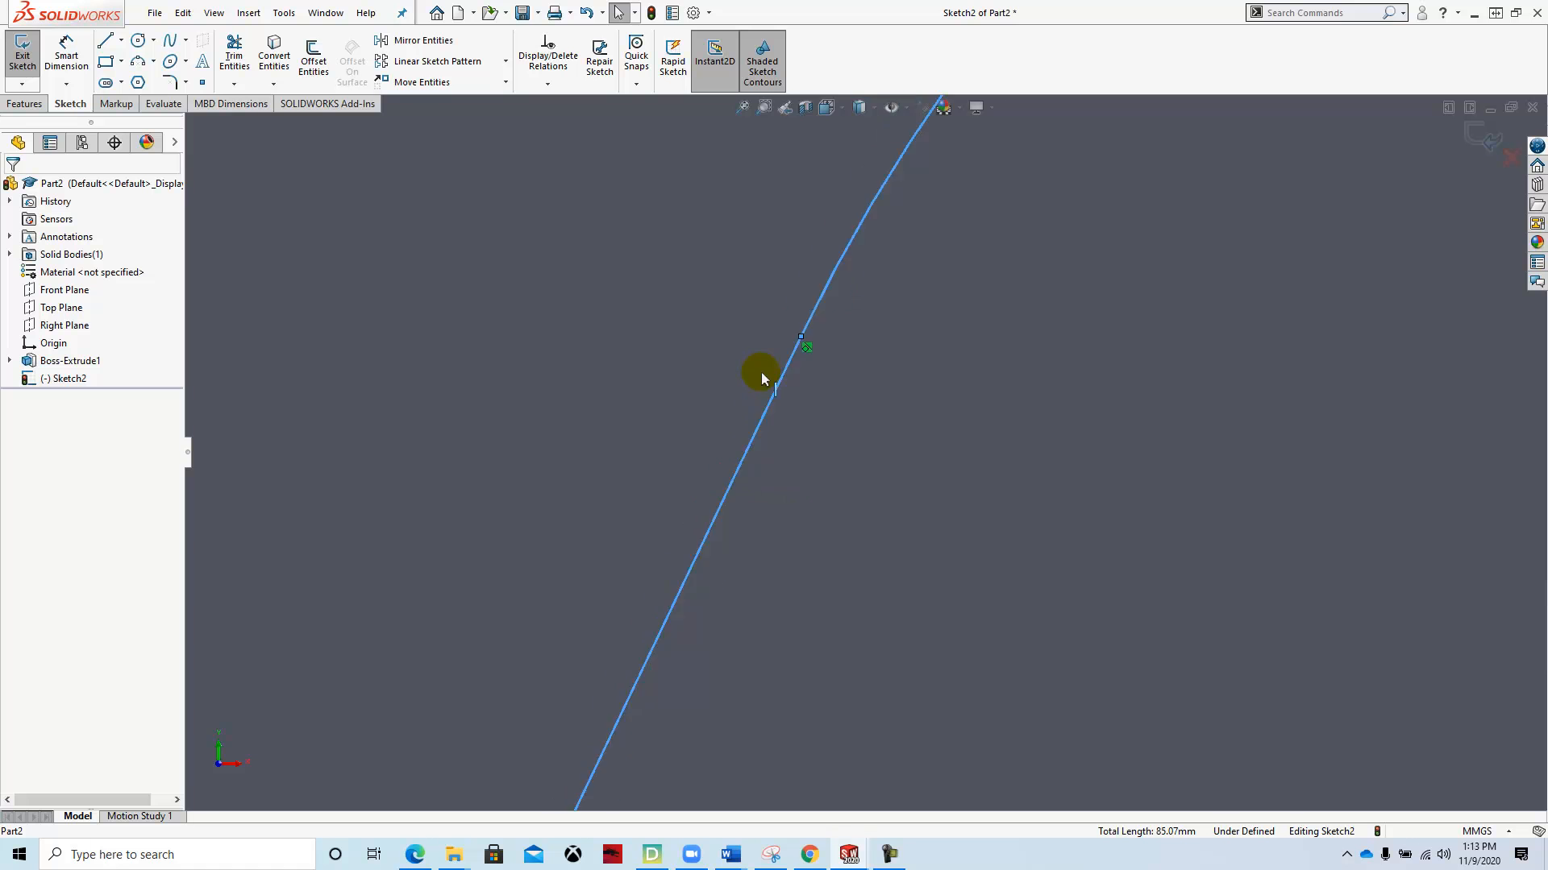
{"action": "scroll", "coordinate": [761, 371], "scroll_direction": "up", "scroll_amount": 4}
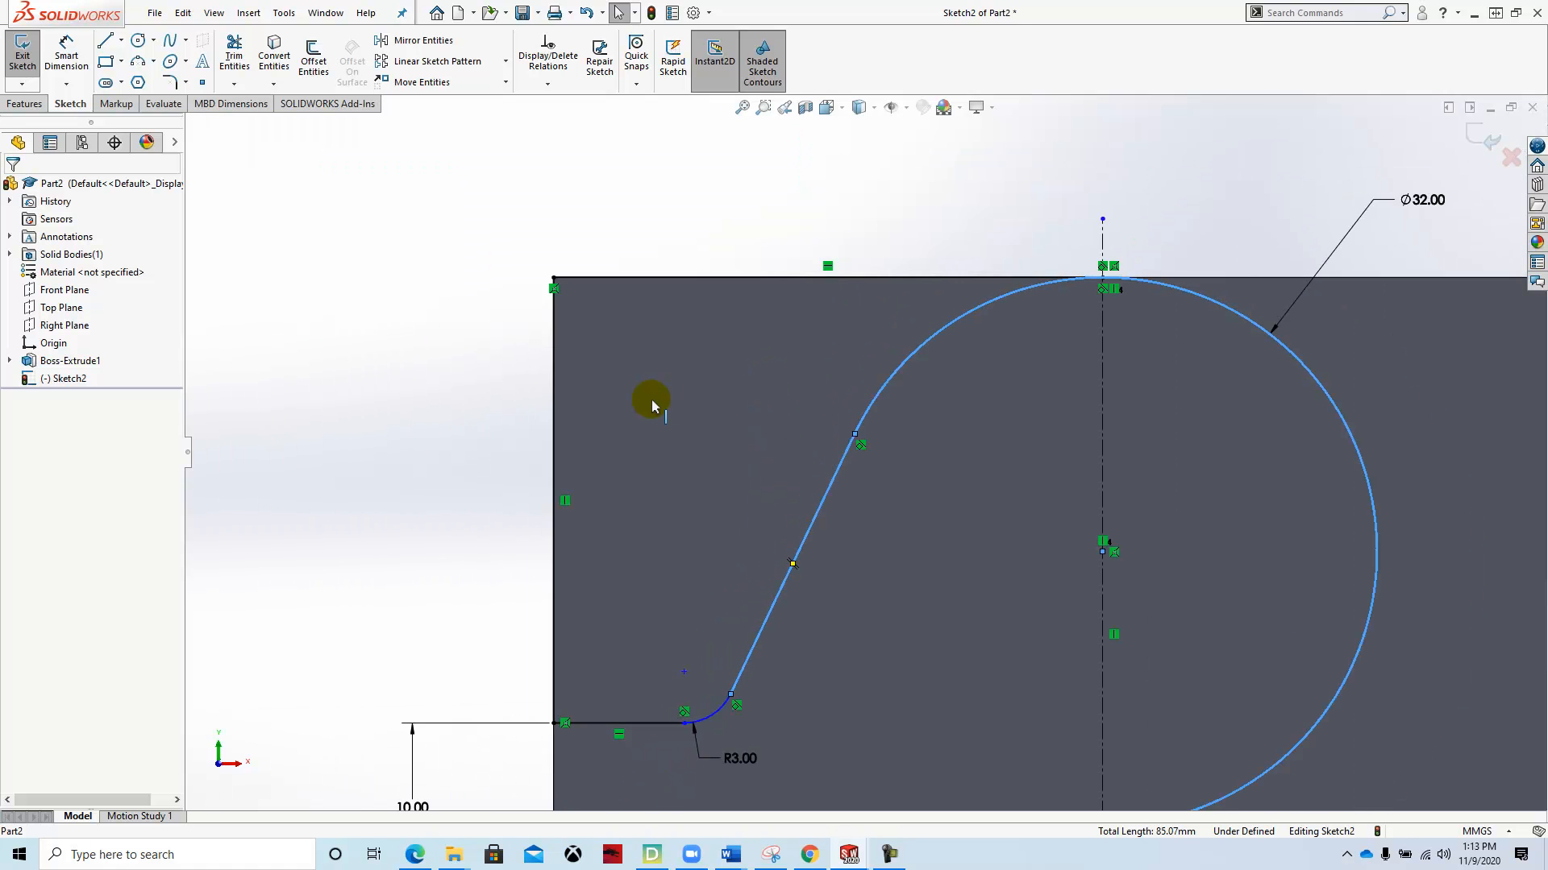
{"action": "left_click", "coordinate": [564, 453]}
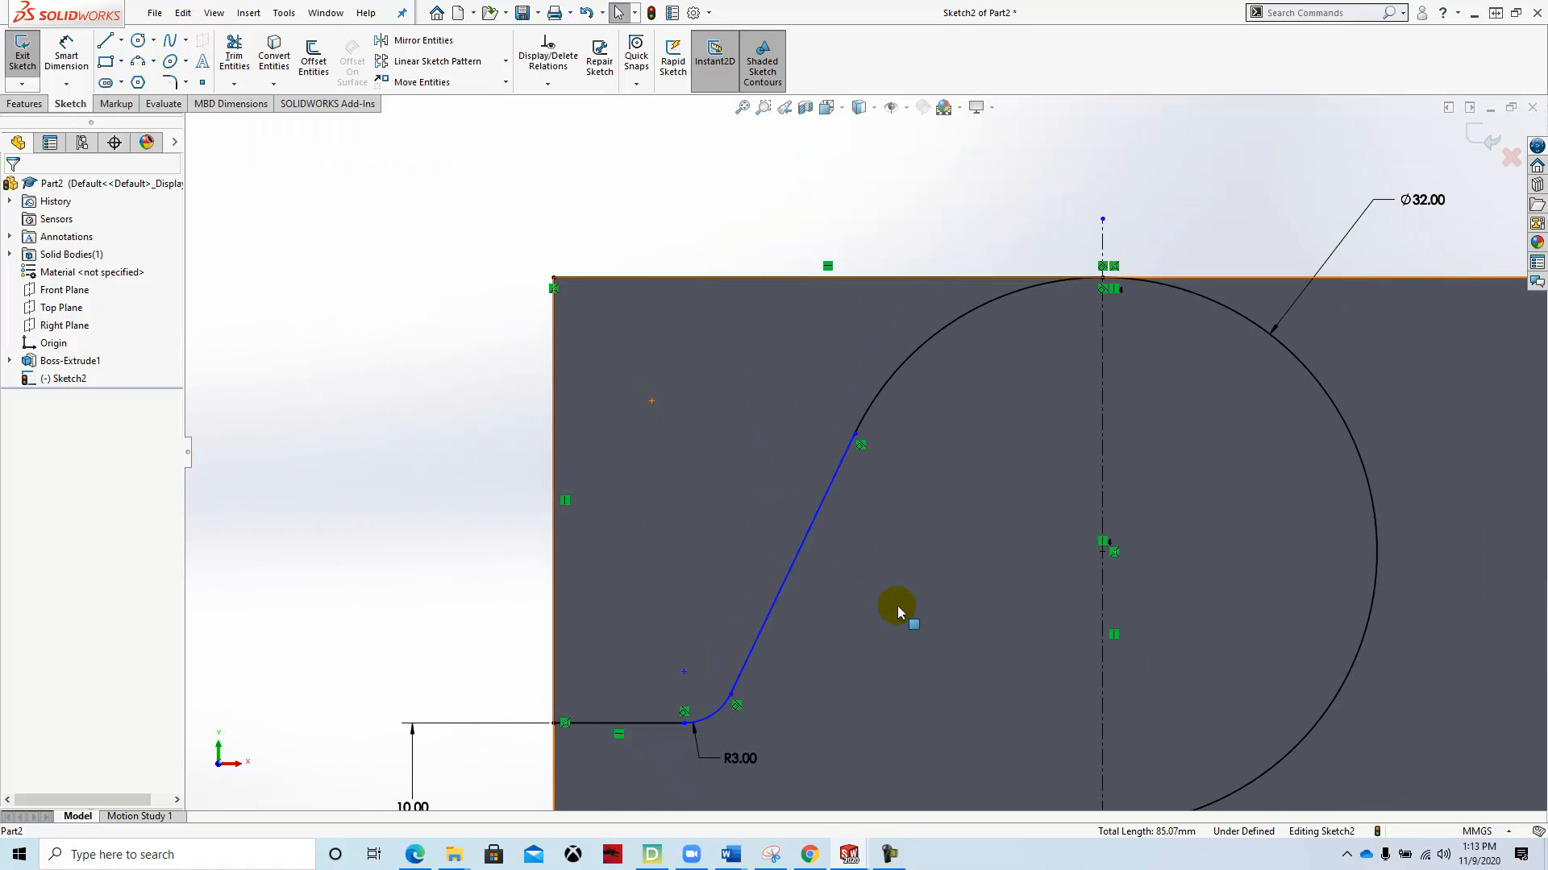
Step: Mirror the inclined line and its R3 fillet arc about the vertical centerline, keeping the originals
{"action": "scroll", "coordinate": [897, 606], "scroll_direction": "up", "scroll_amount": 3}
{"action": "scroll", "coordinate": [897, 606], "scroll_direction": "down", "scroll_amount": 1}
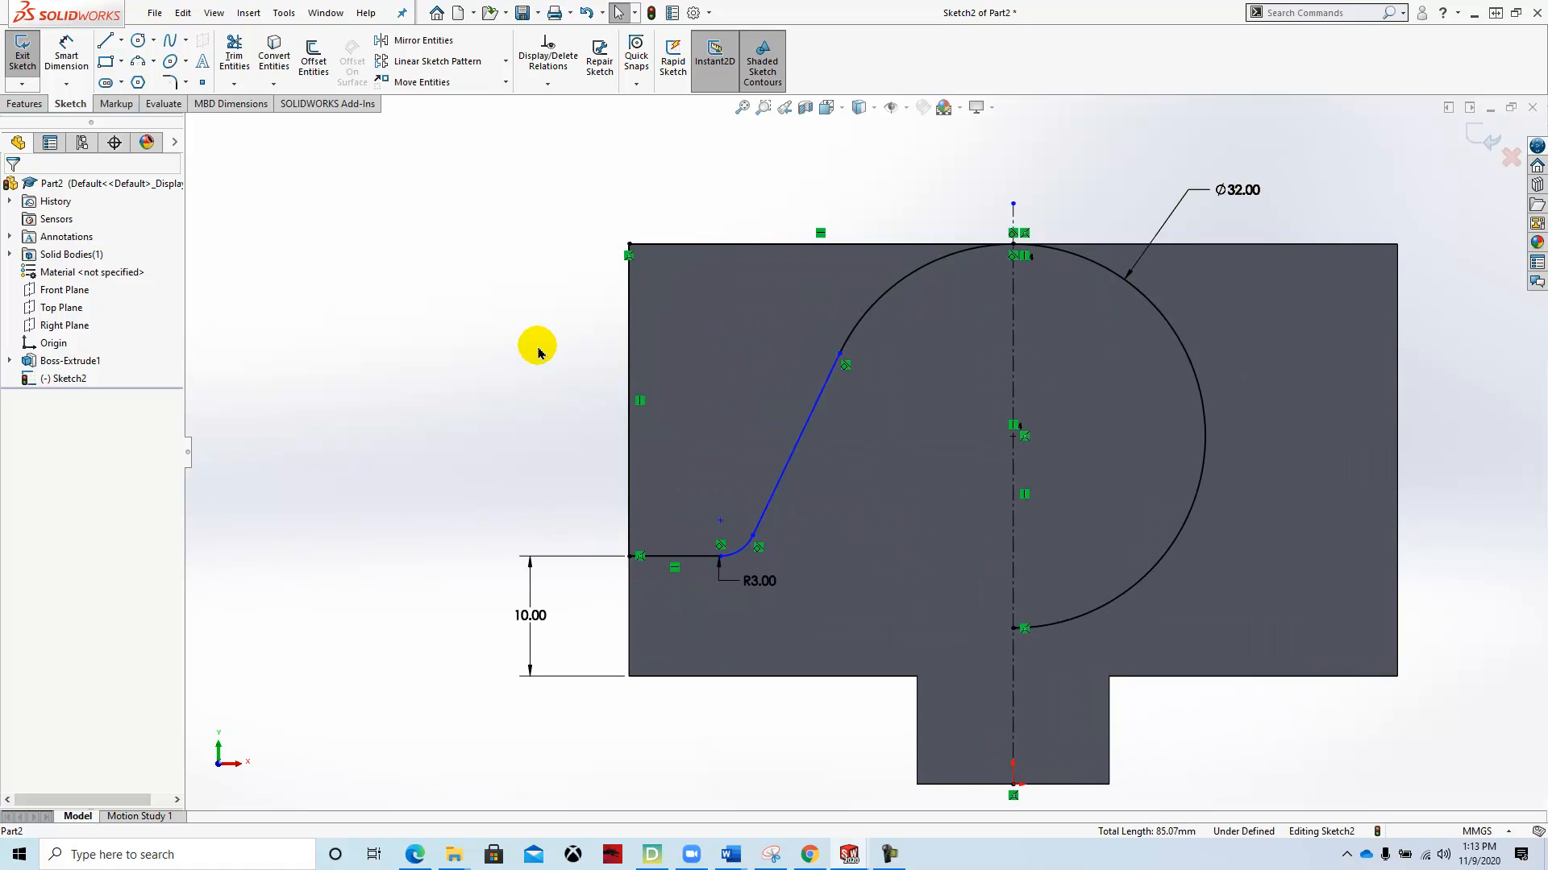
{"action": "left_click", "coordinate": [405, 42]}
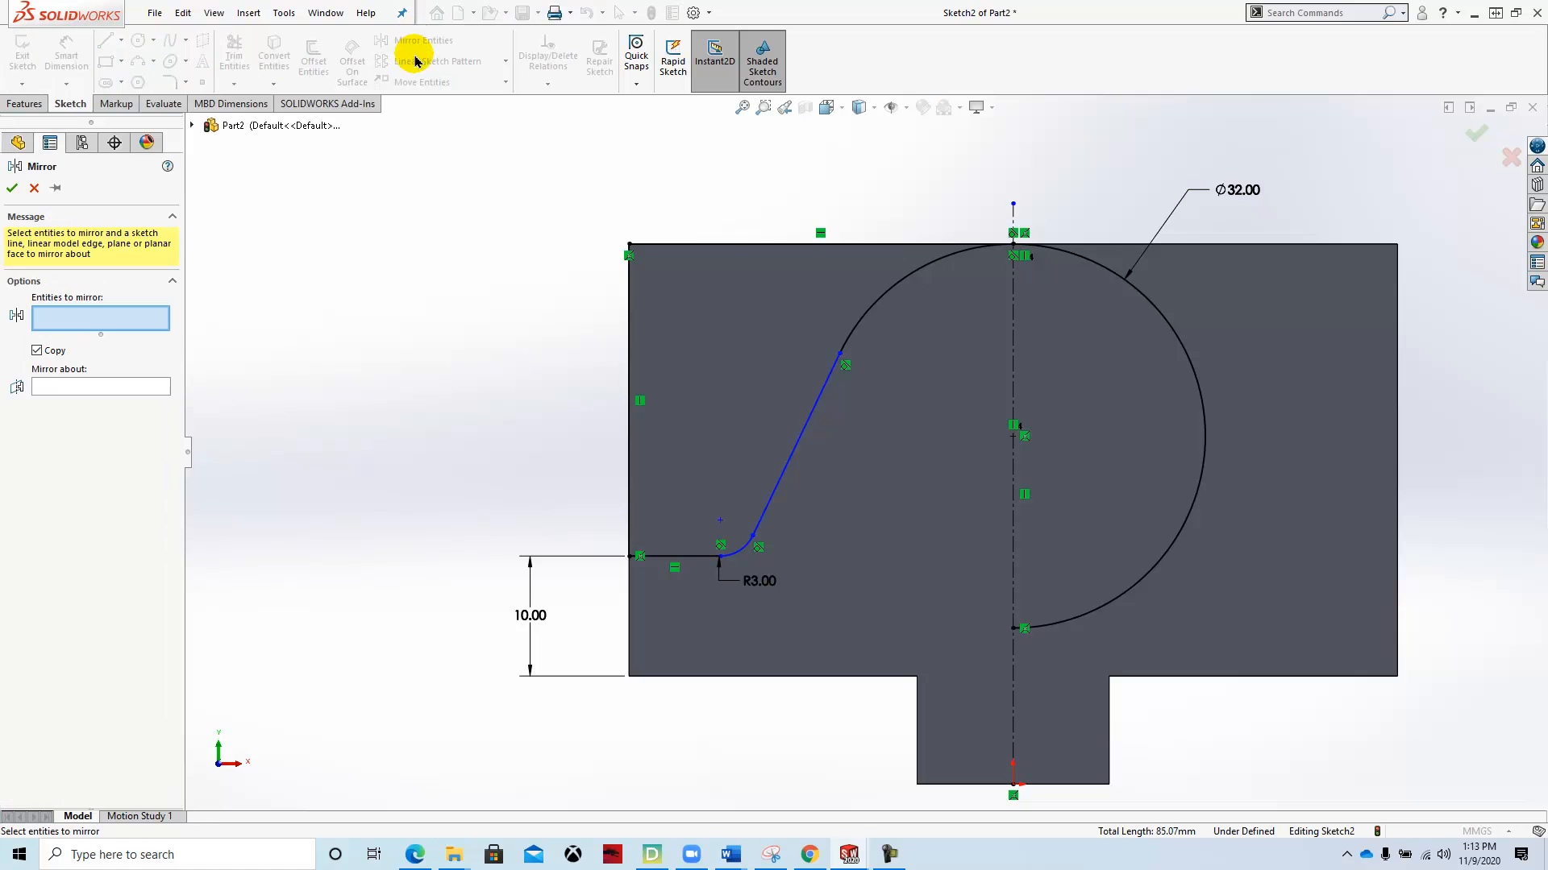
{"action": "left_click", "coordinate": [797, 461]}
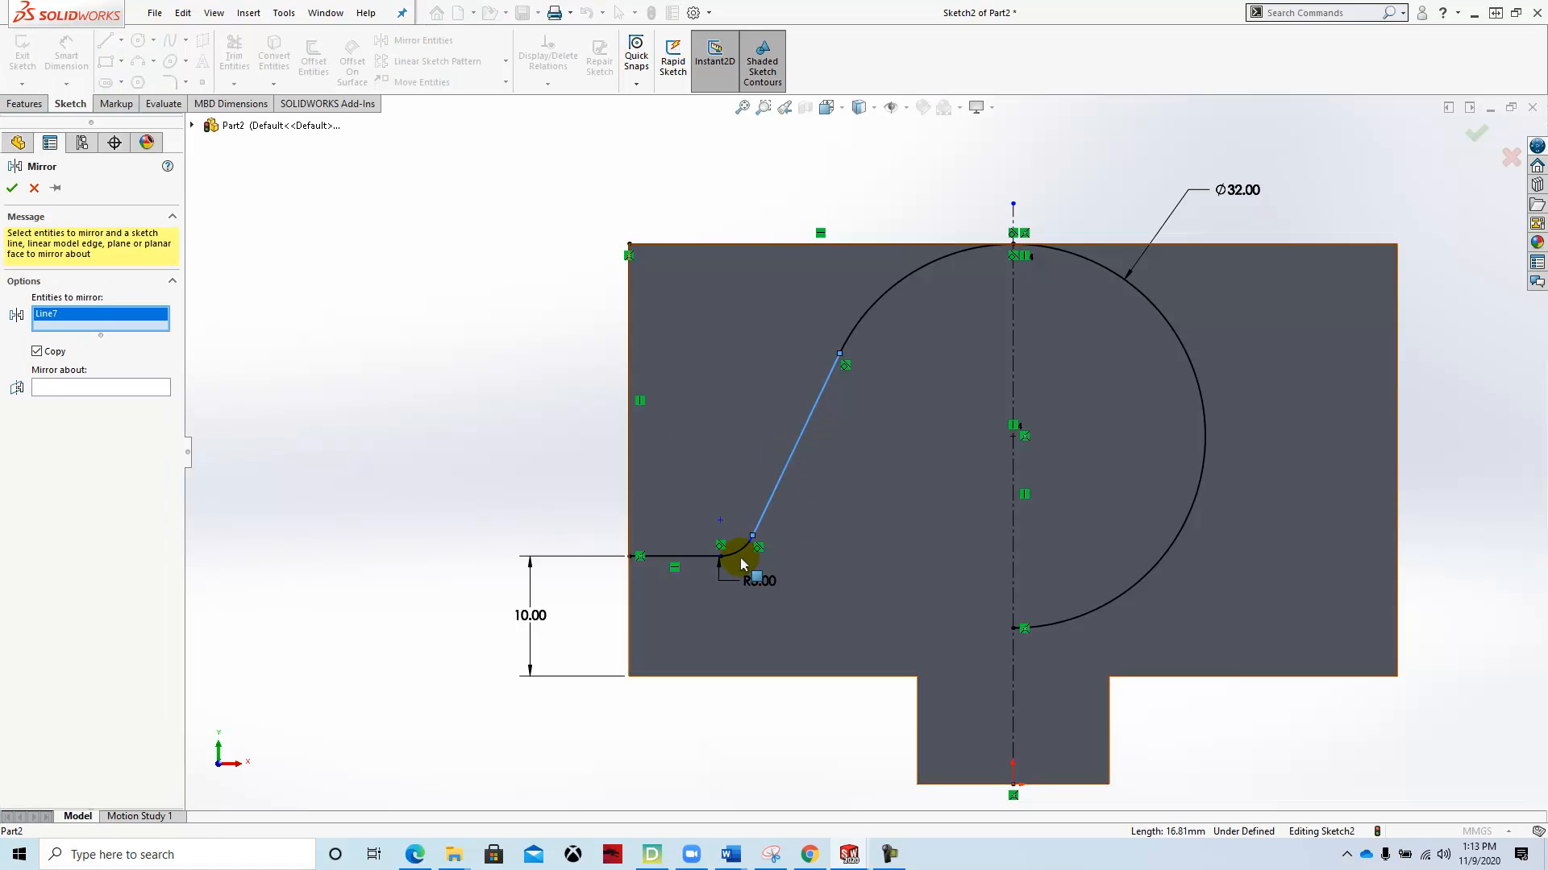
{"action": "left_click", "coordinate": [736, 555]}
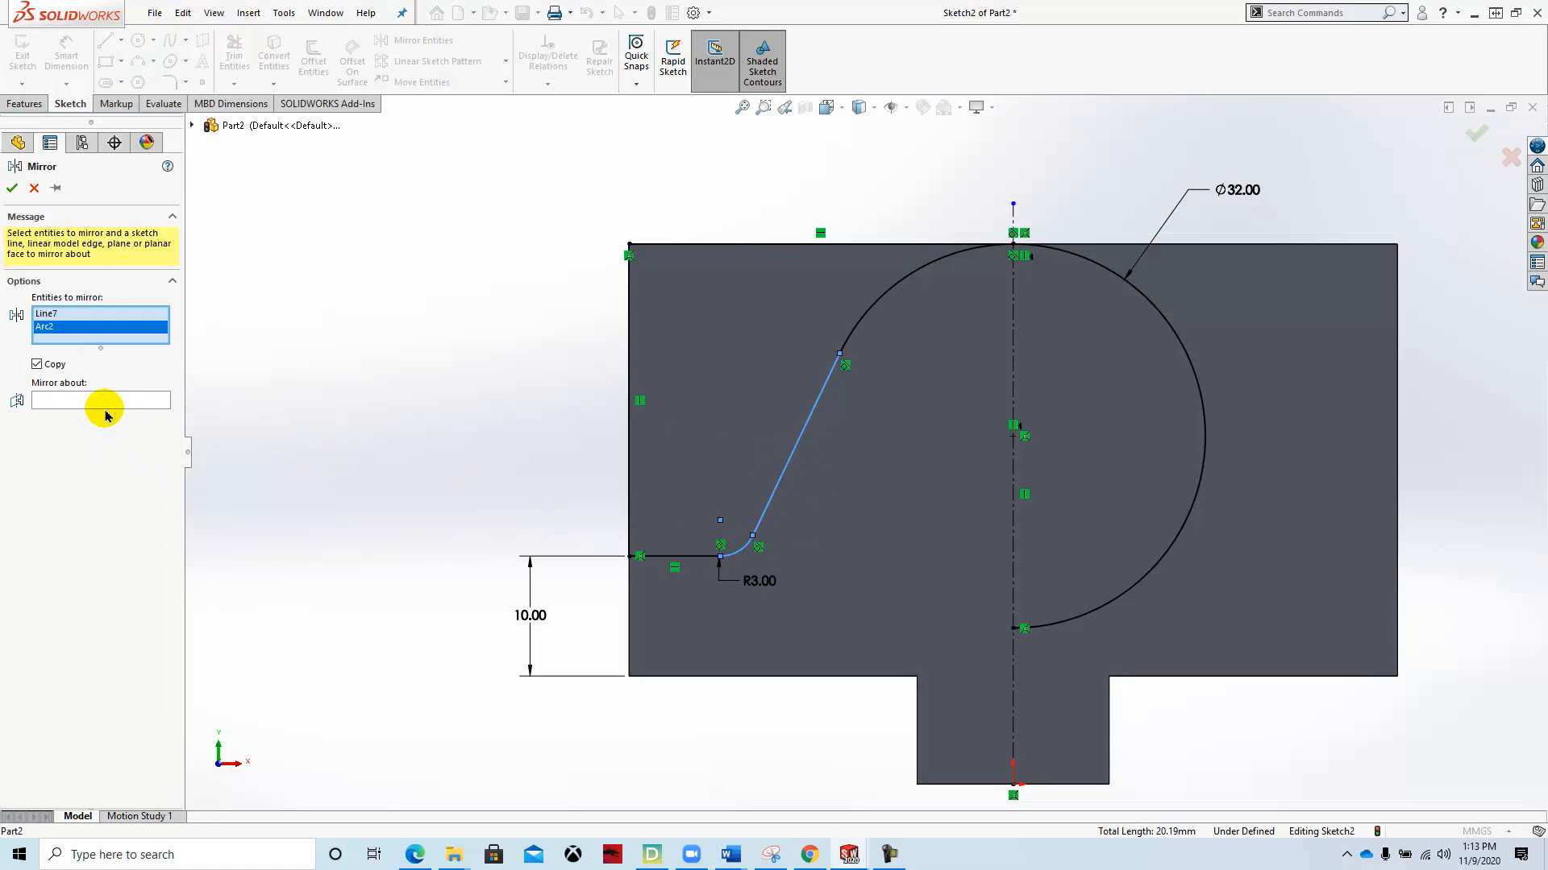
{"action": "left_click", "coordinate": [129, 400]}
{"action": "left_click", "coordinate": [1013, 489]}
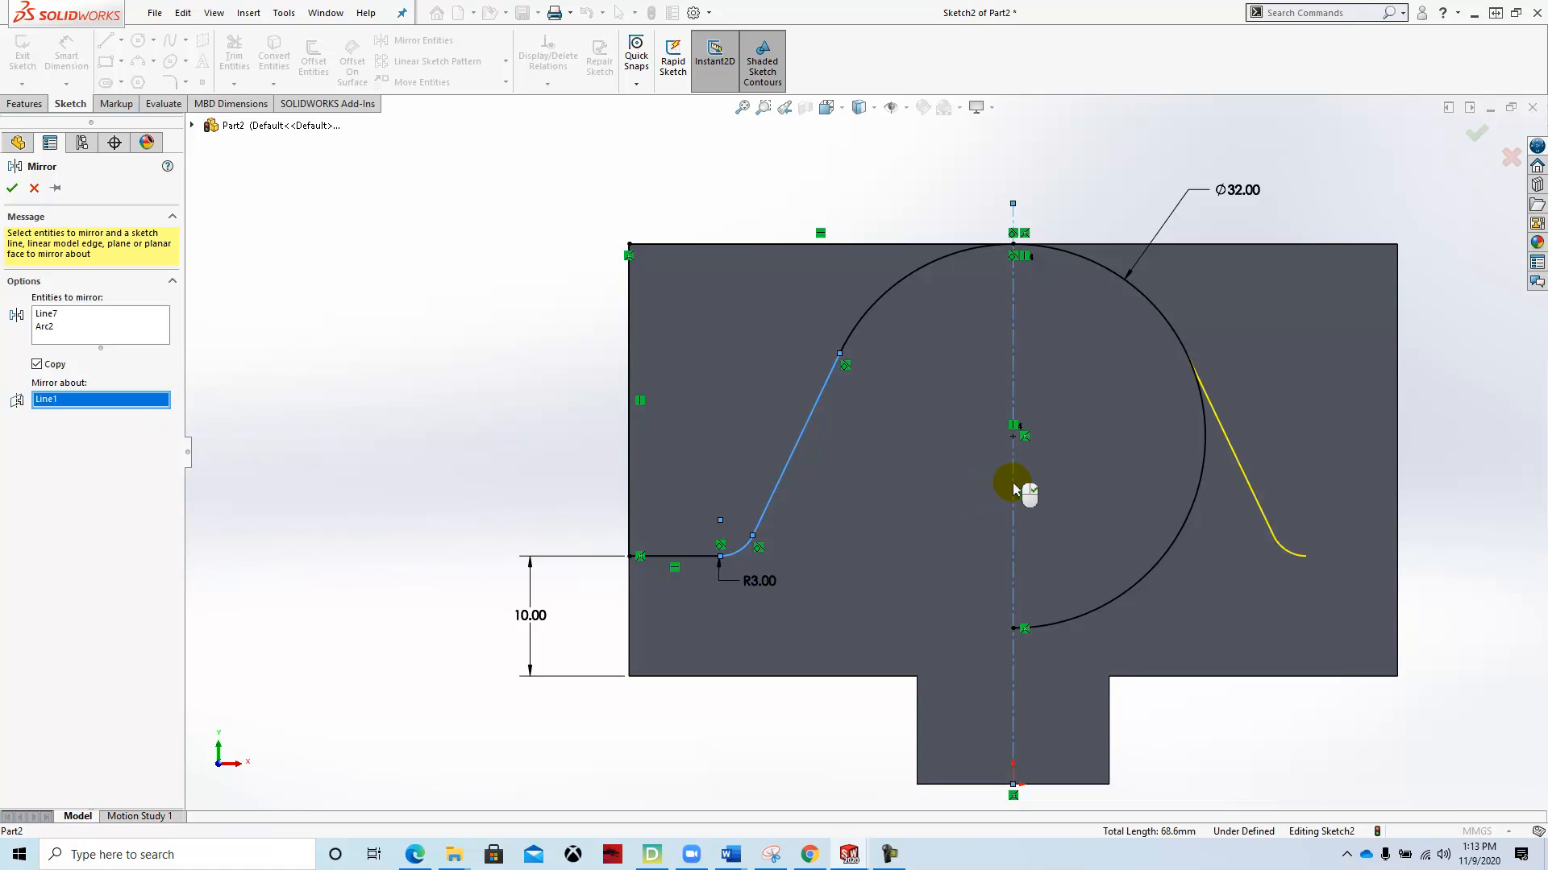
{"action": "right_click", "coordinate": [1013, 489]}
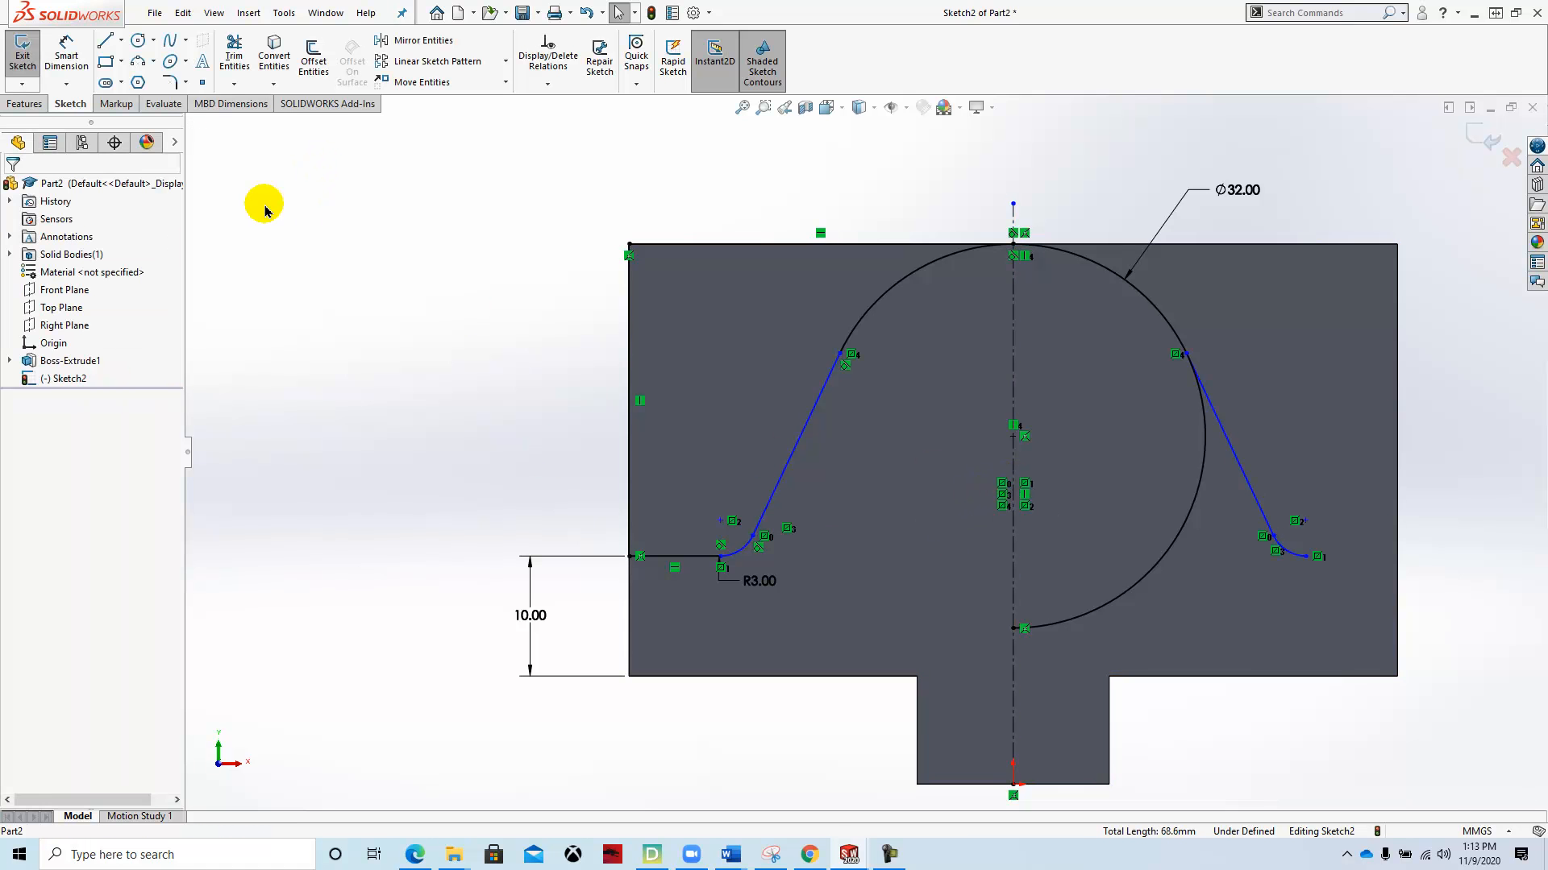
Step: Mirror the short horizontal line beside the R3 fillet about the vertical centerline
{"action": "left_click", "coordinate": [684, 556]}
{"action": "left_click", "coordinate": [51, 388]}
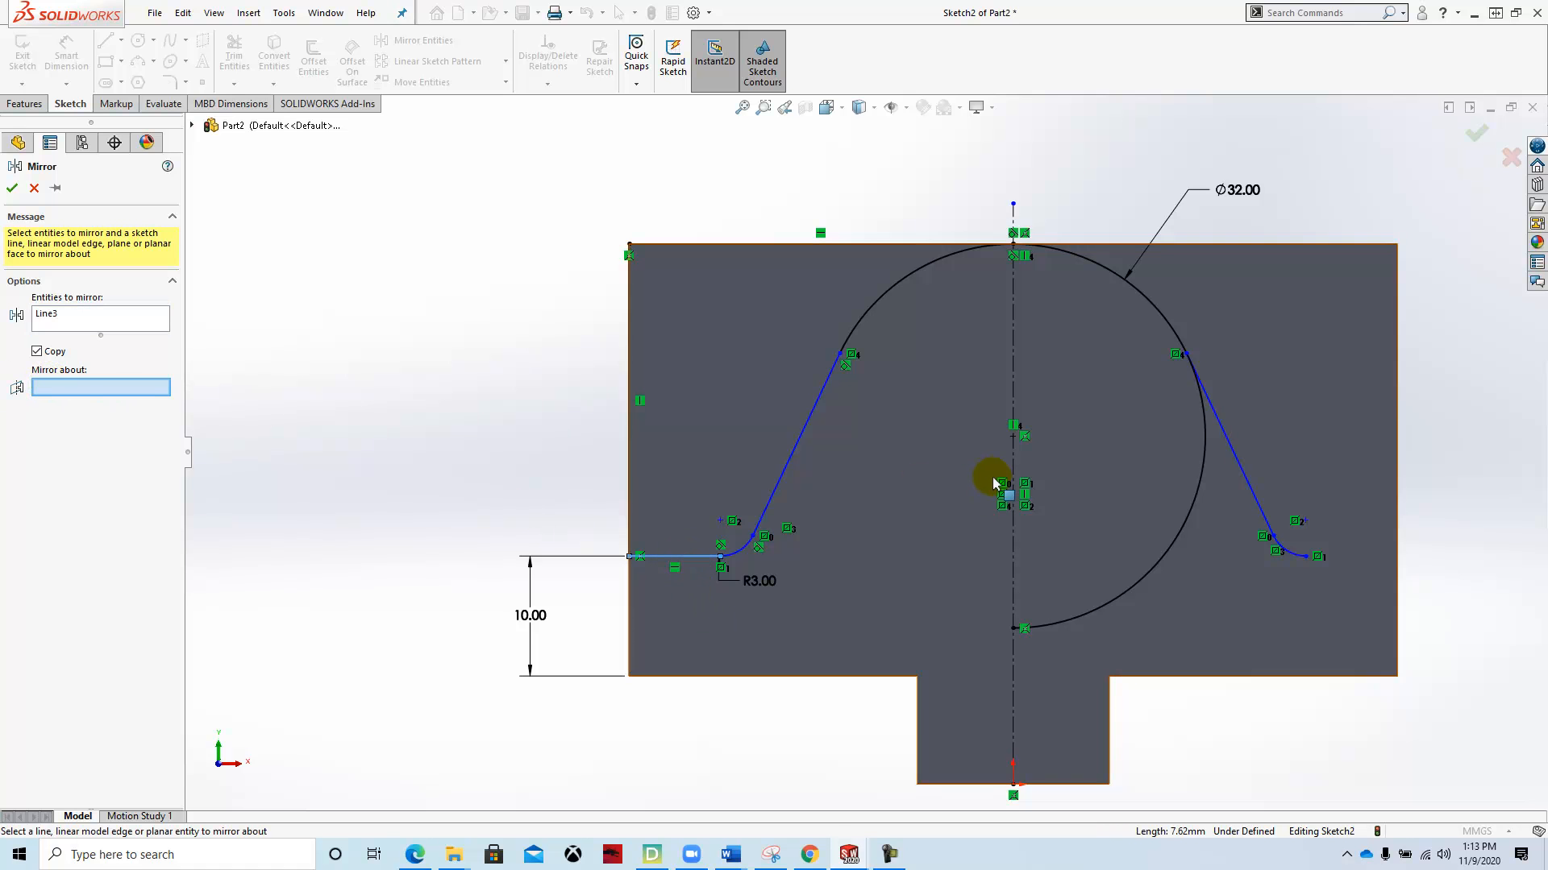
{"action": "left_click", "coordinate": [1014, 471]}
{"action": "right_click", "coordinate": [1017, 472]}
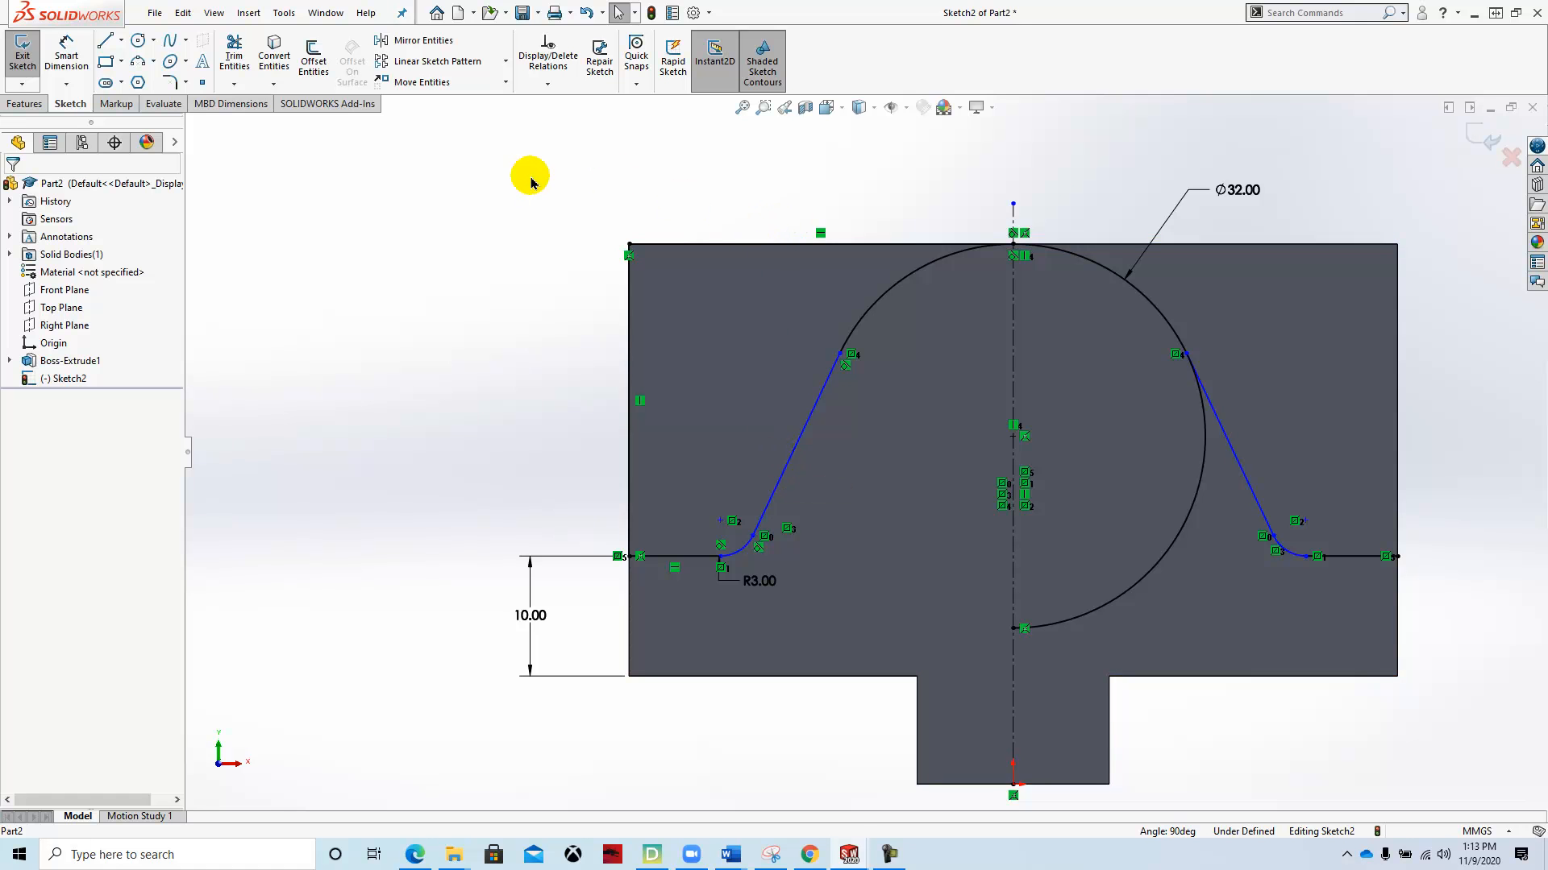
Step: Mirror the profile's upper horizontal line and left vertical line about the vertical centerline
{"action": "left_click", "coordinate": [420, 54]}
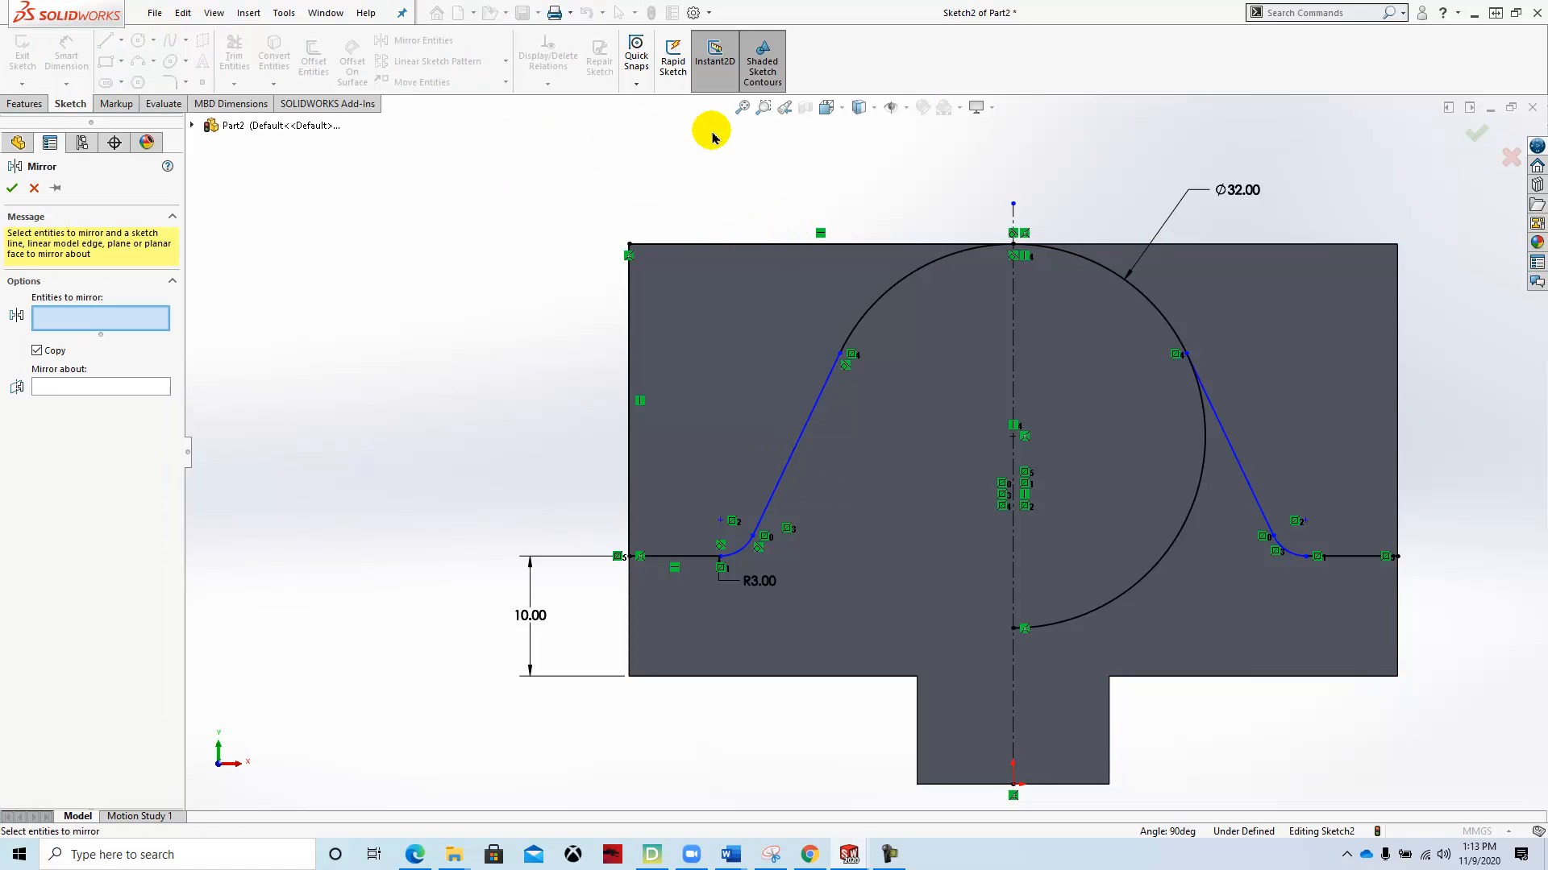
{"action": "left_click", "coordinate": [714, 243]}
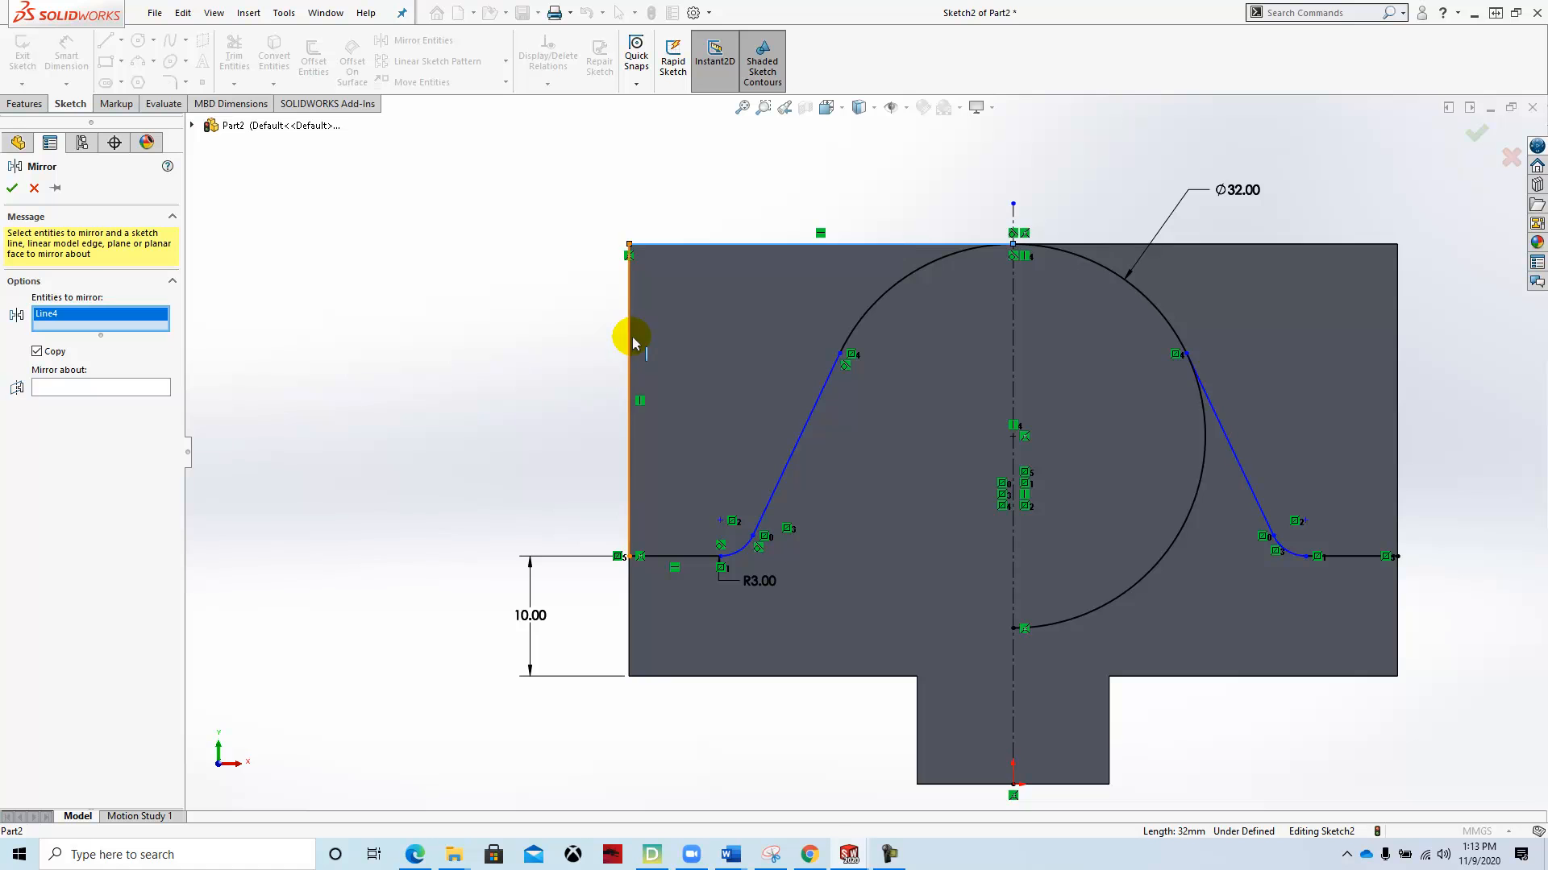
{"action": "left_click", "coordinate": [630, 336]}
{"action": "left_click", "coordinate": [146, 401]}
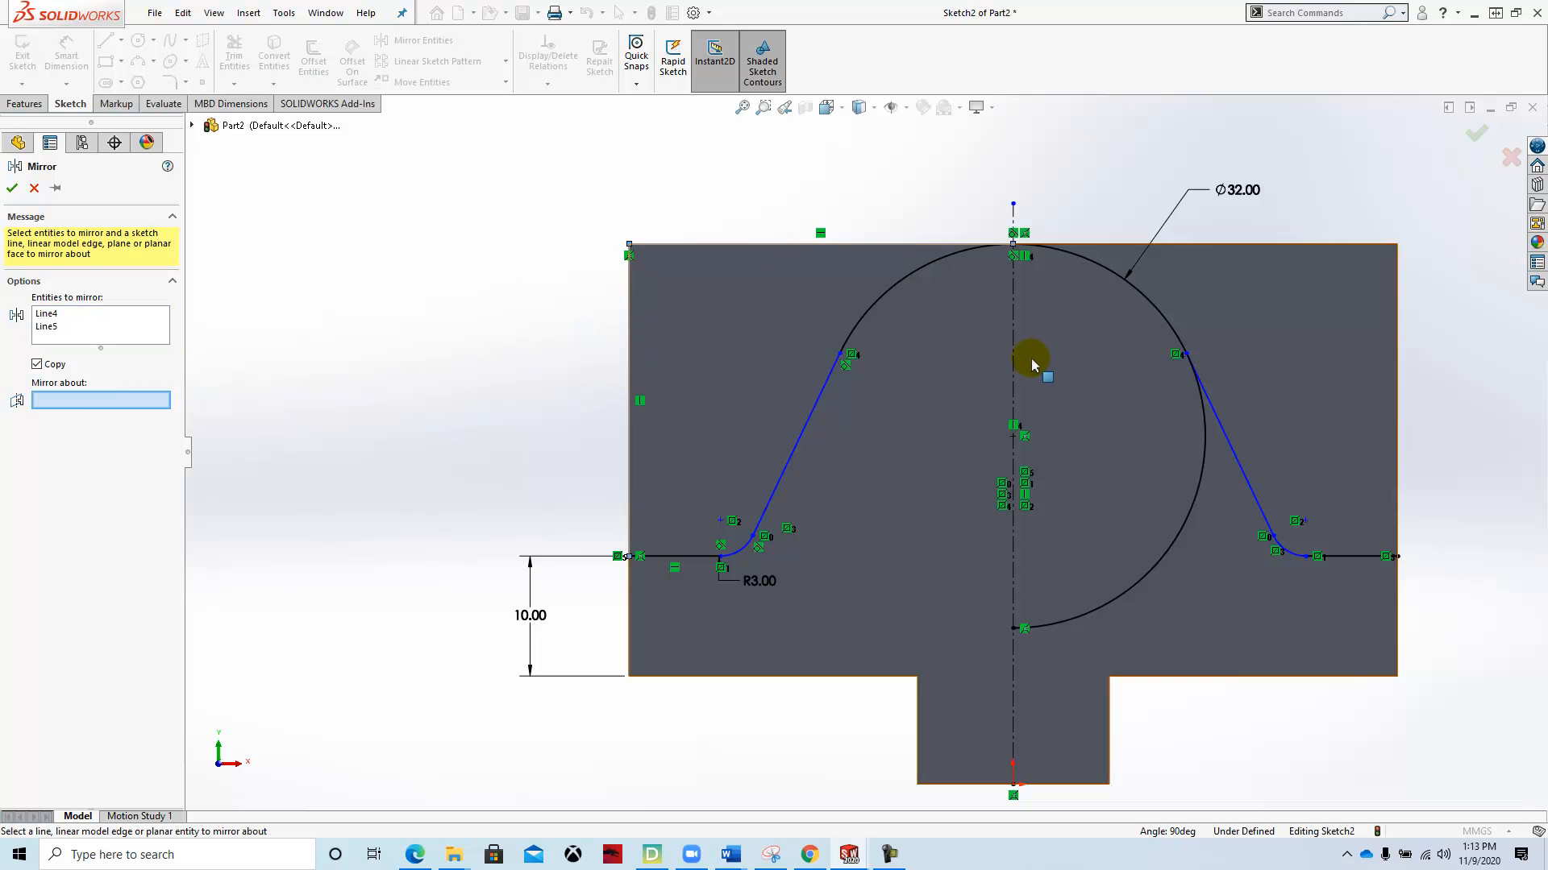
{"action": "left_click", "coordinate": [1014, 372]}
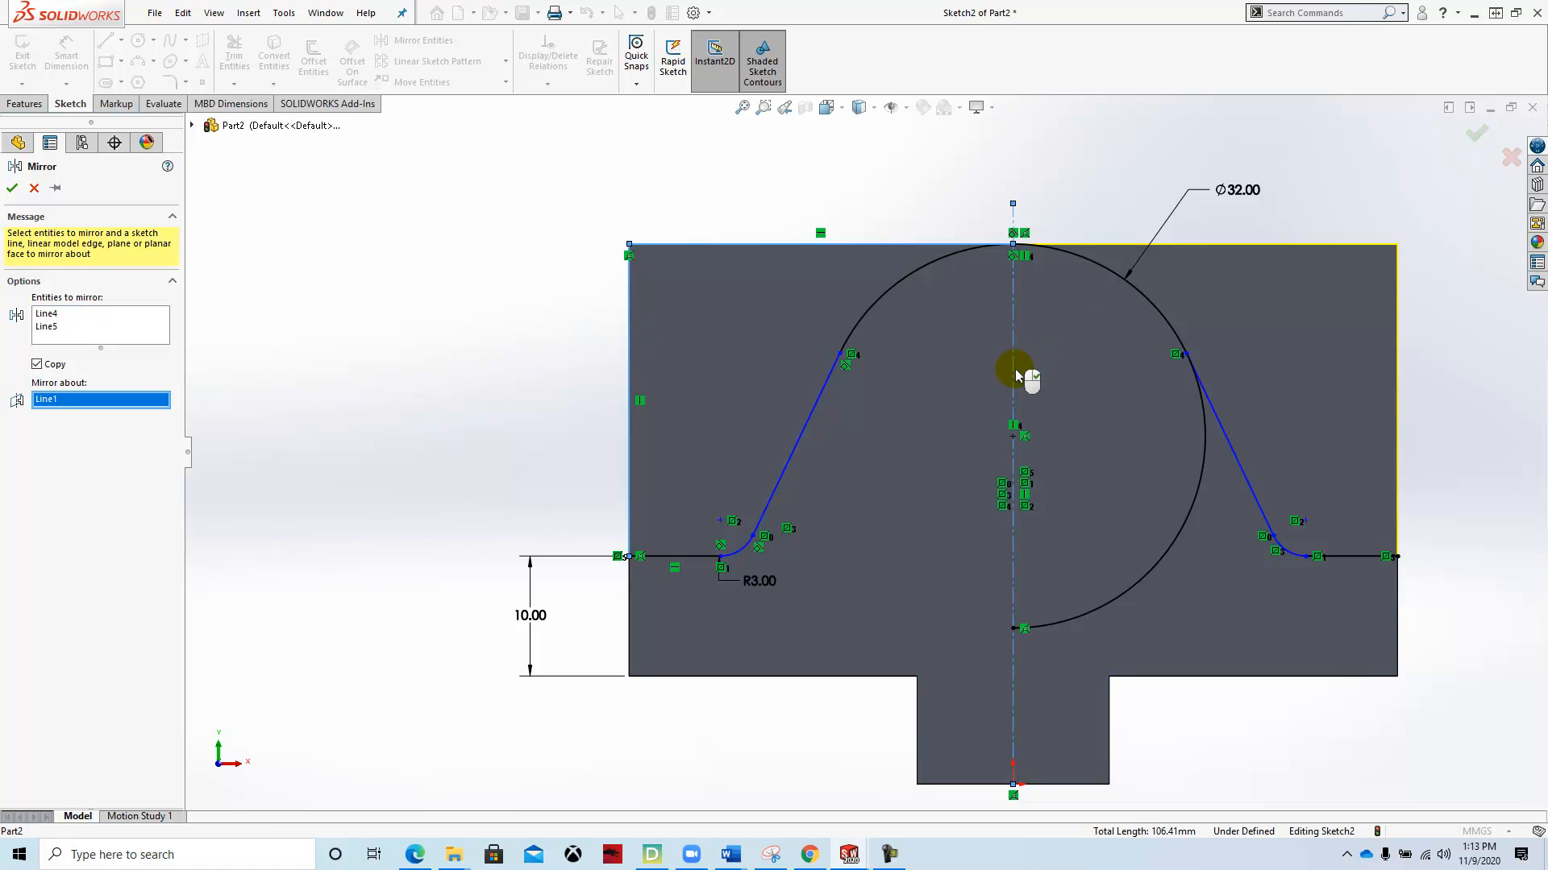
{"action": "right_click", "coordinate": [1017, 375]}
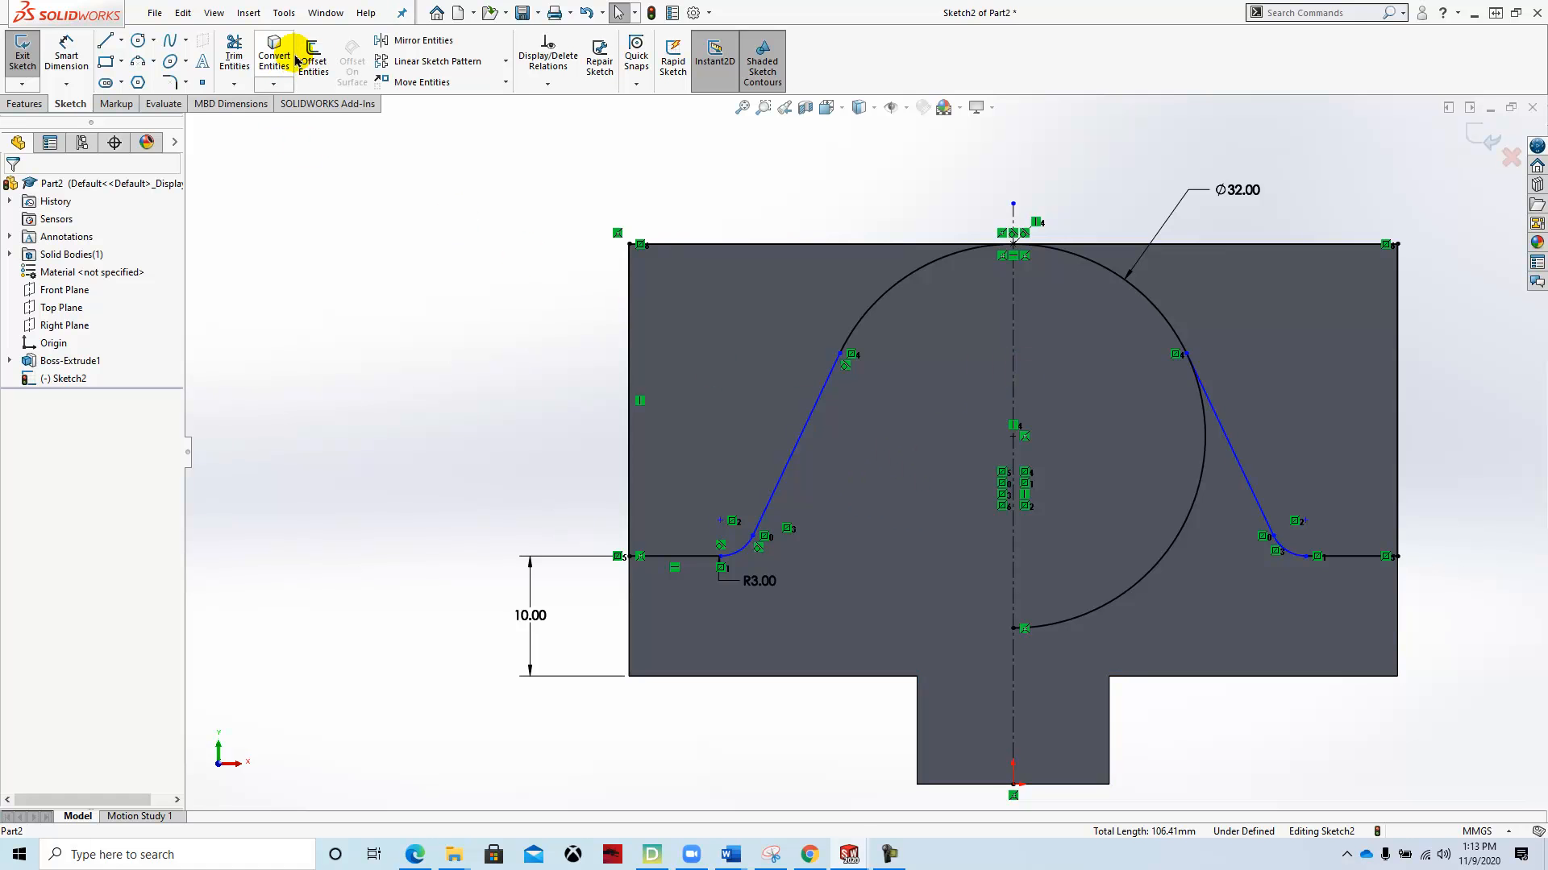
Step: Trim away the large circle's lower-right arc between the mirrored inclined line and the centerline
{"action": "left_click", "coordinate": [234, 55]}
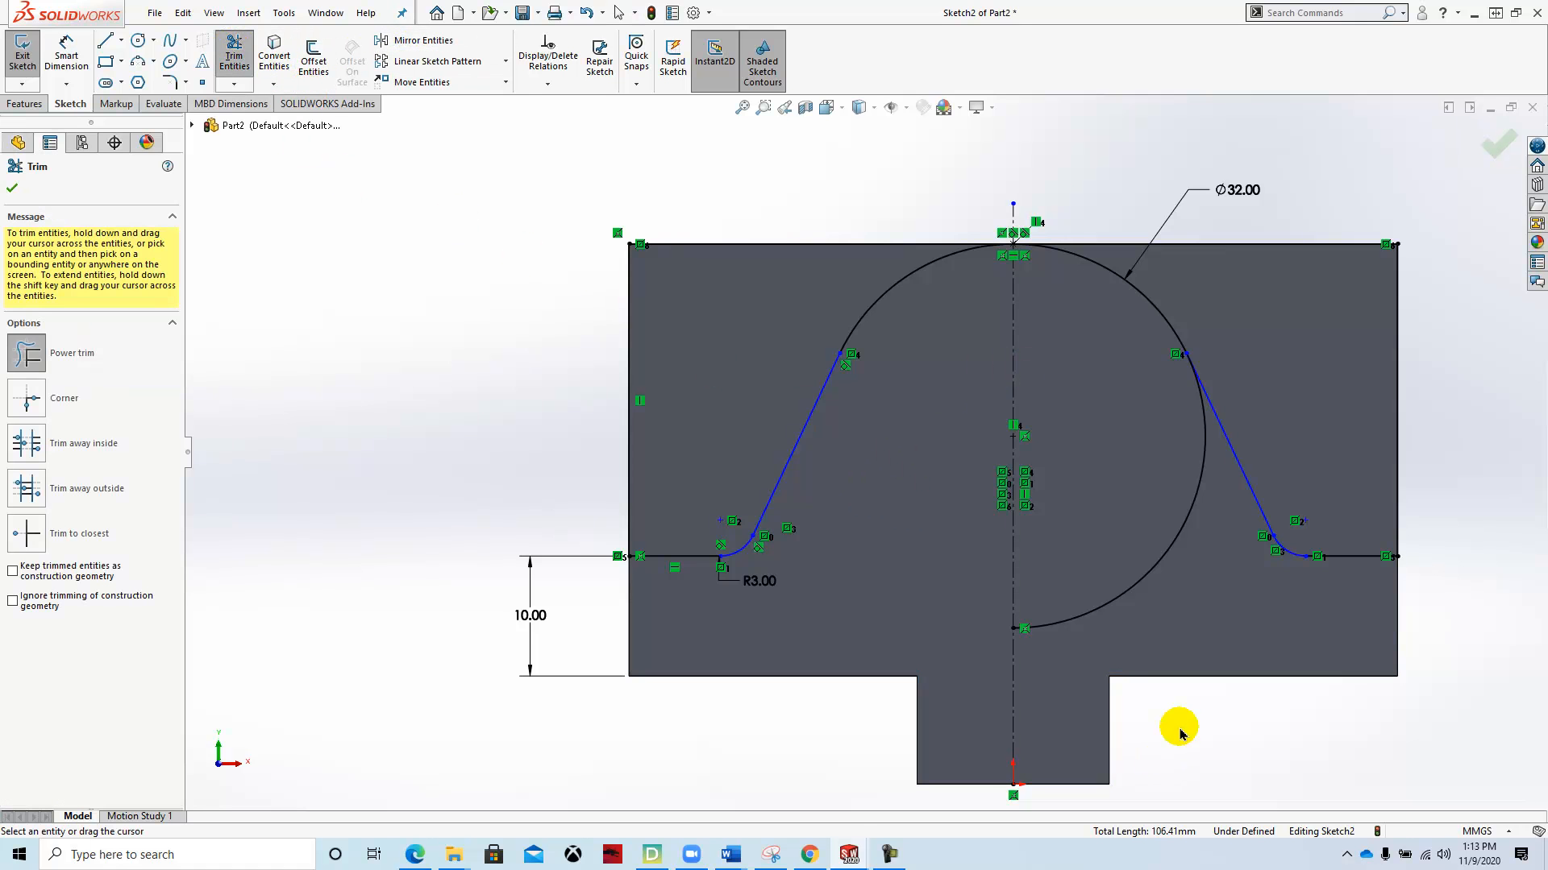
{"action": "left_click_drag", "start_coordinate": [1178, 637], "coordinate": [1144, 548]}
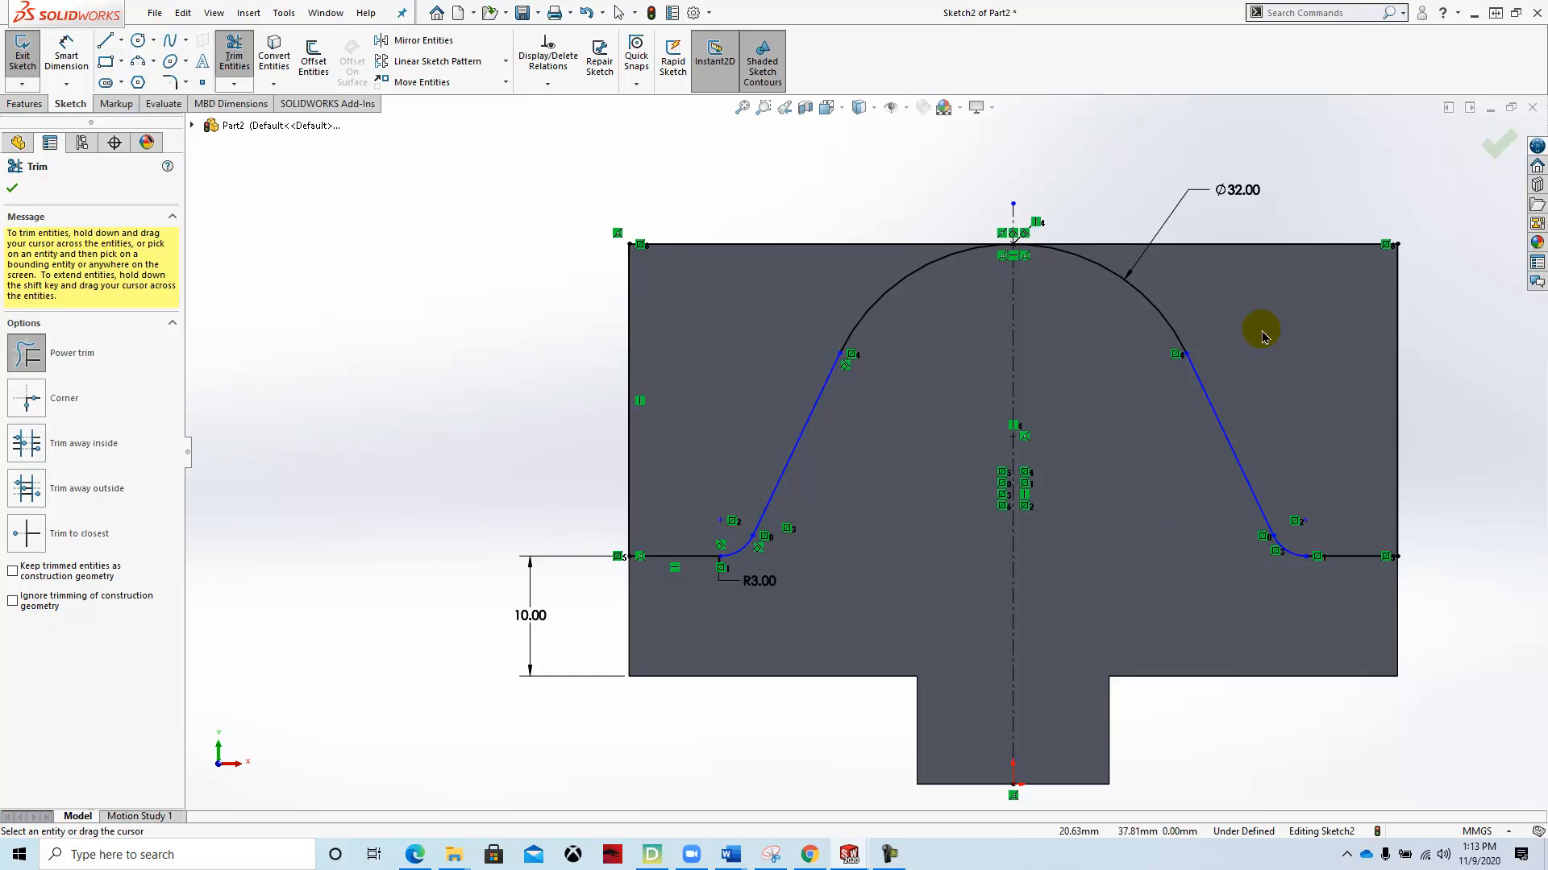
{"action": "scroll", "coordinate": [1263, 336], "scroll_direction": "down", "scroll_amount": 6}
{"action": "scroll", "coordinate": [1179, 401], "scroll_direction": "down", "scroll_amount": 5}
{"action": "scroll", "coordinate": [805, 413], "scroll_direction": "down", "scroll_amount": 5}
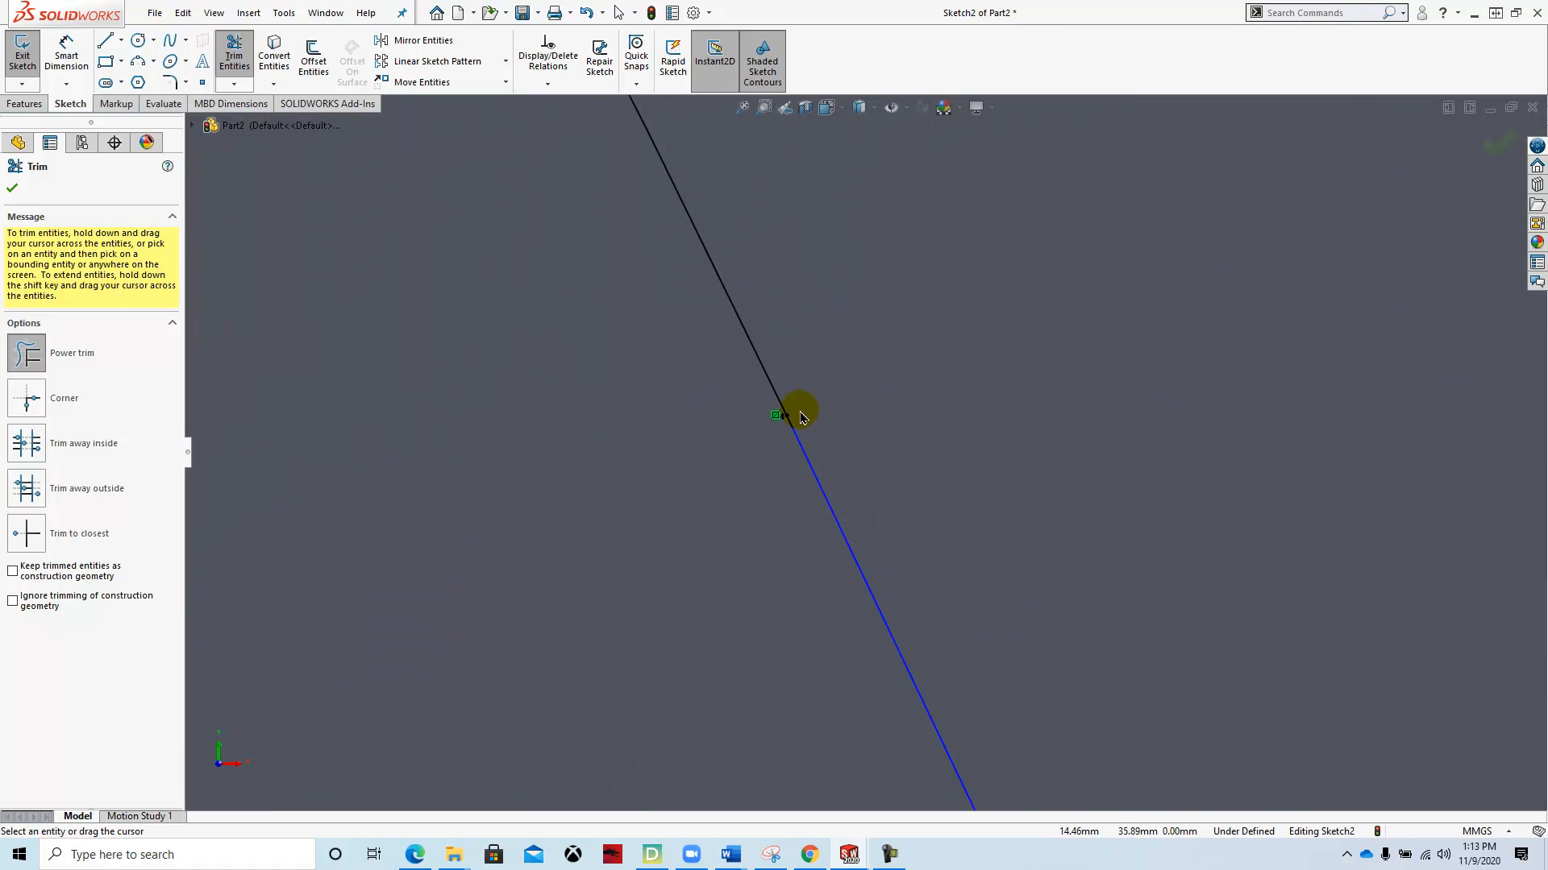
{"action": "scroll", "coordinate": [548, 431], "scroll_direction": "up", "scroll_amount": 5}
{"action": "scroll", "coordinate": [548, 430], "scroll_direction": "up", "scroll_amount": 8}
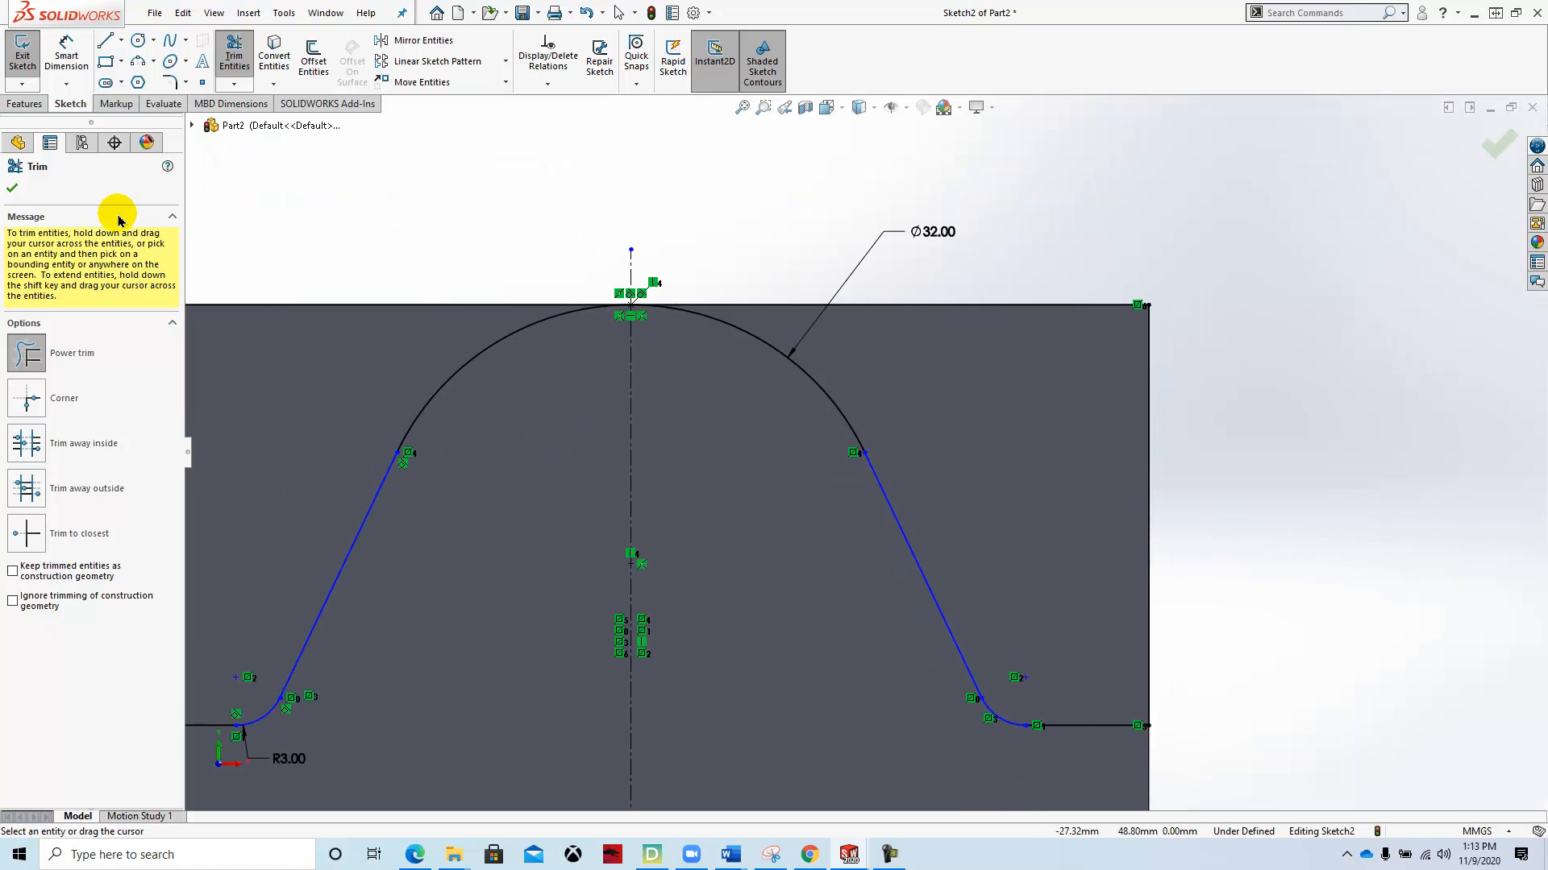
{"action": "key", "text": "Escape"}
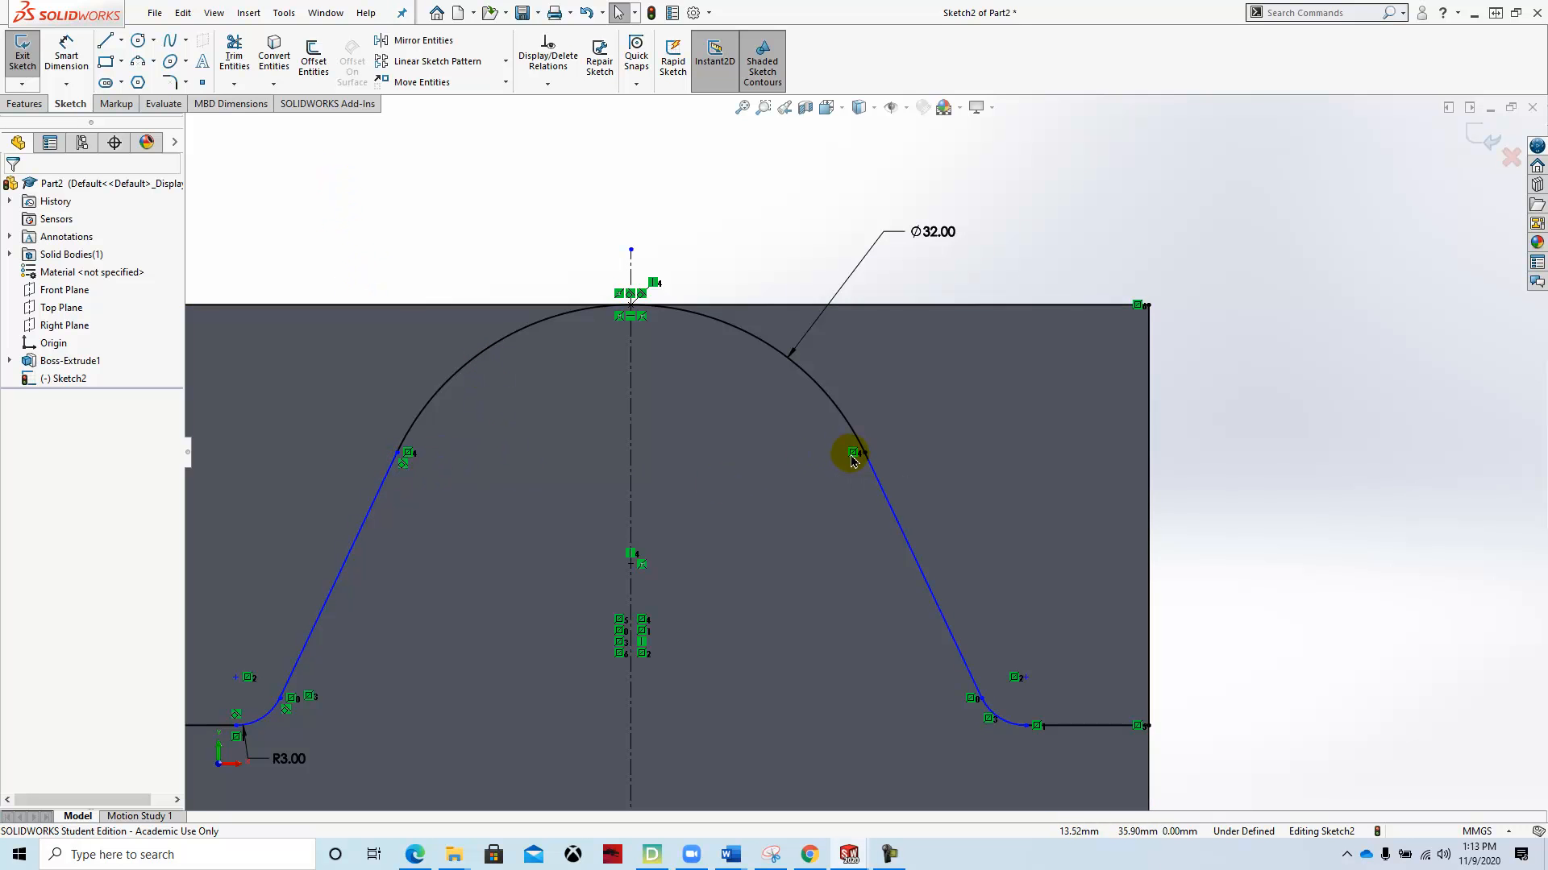
Step: Add a tangent relation between the mirrored inclined line and the large arc
{"action": "left_click", "coordinate": [547, 84]}
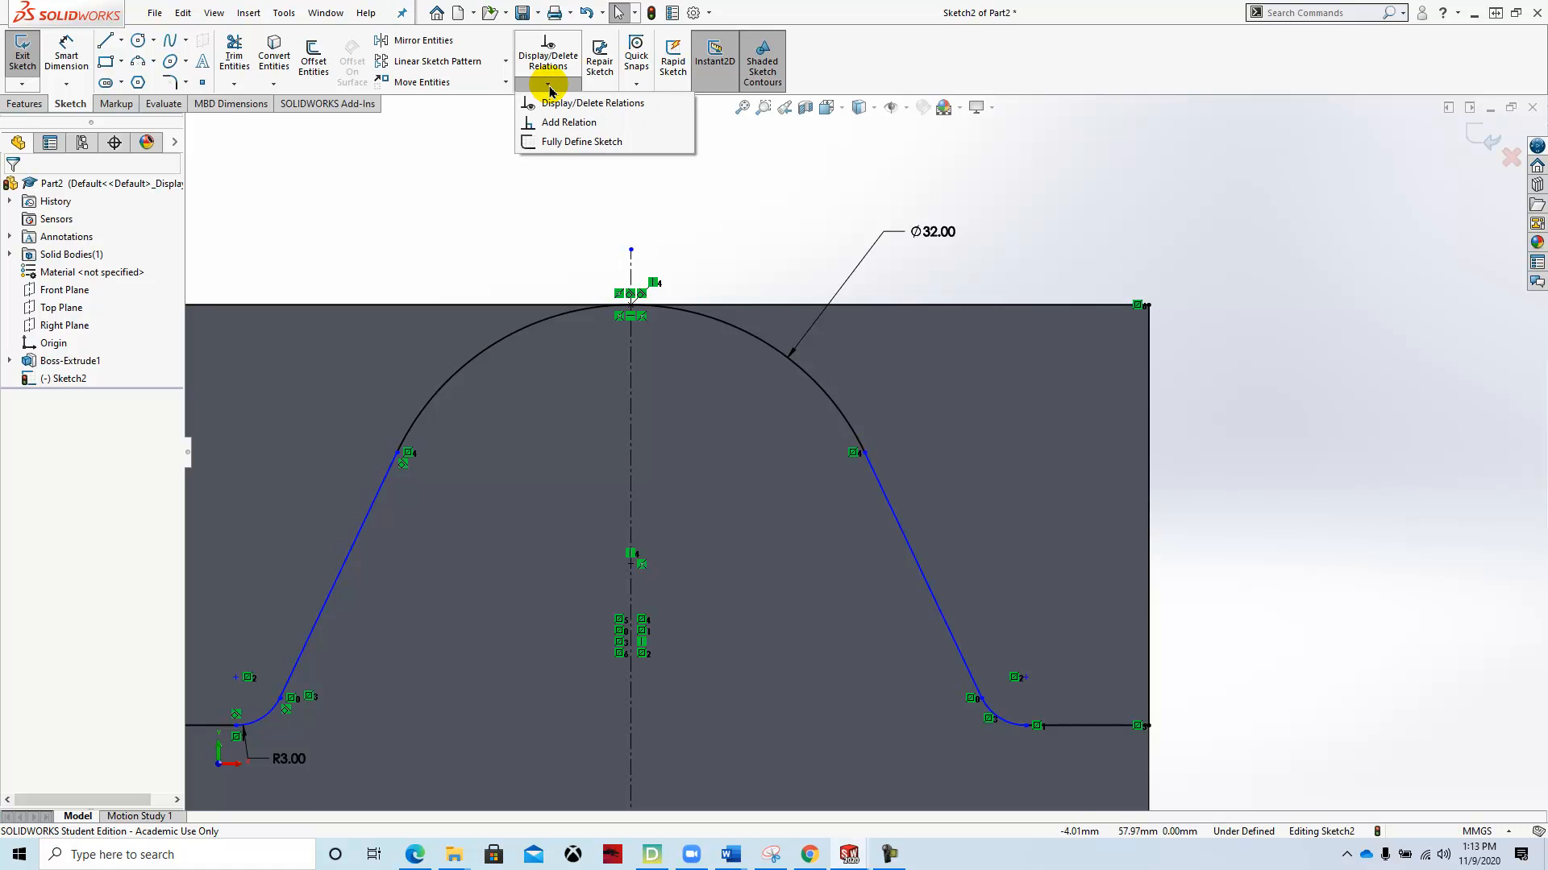
{"action": "left_click", "coordinate": [567, 124]}
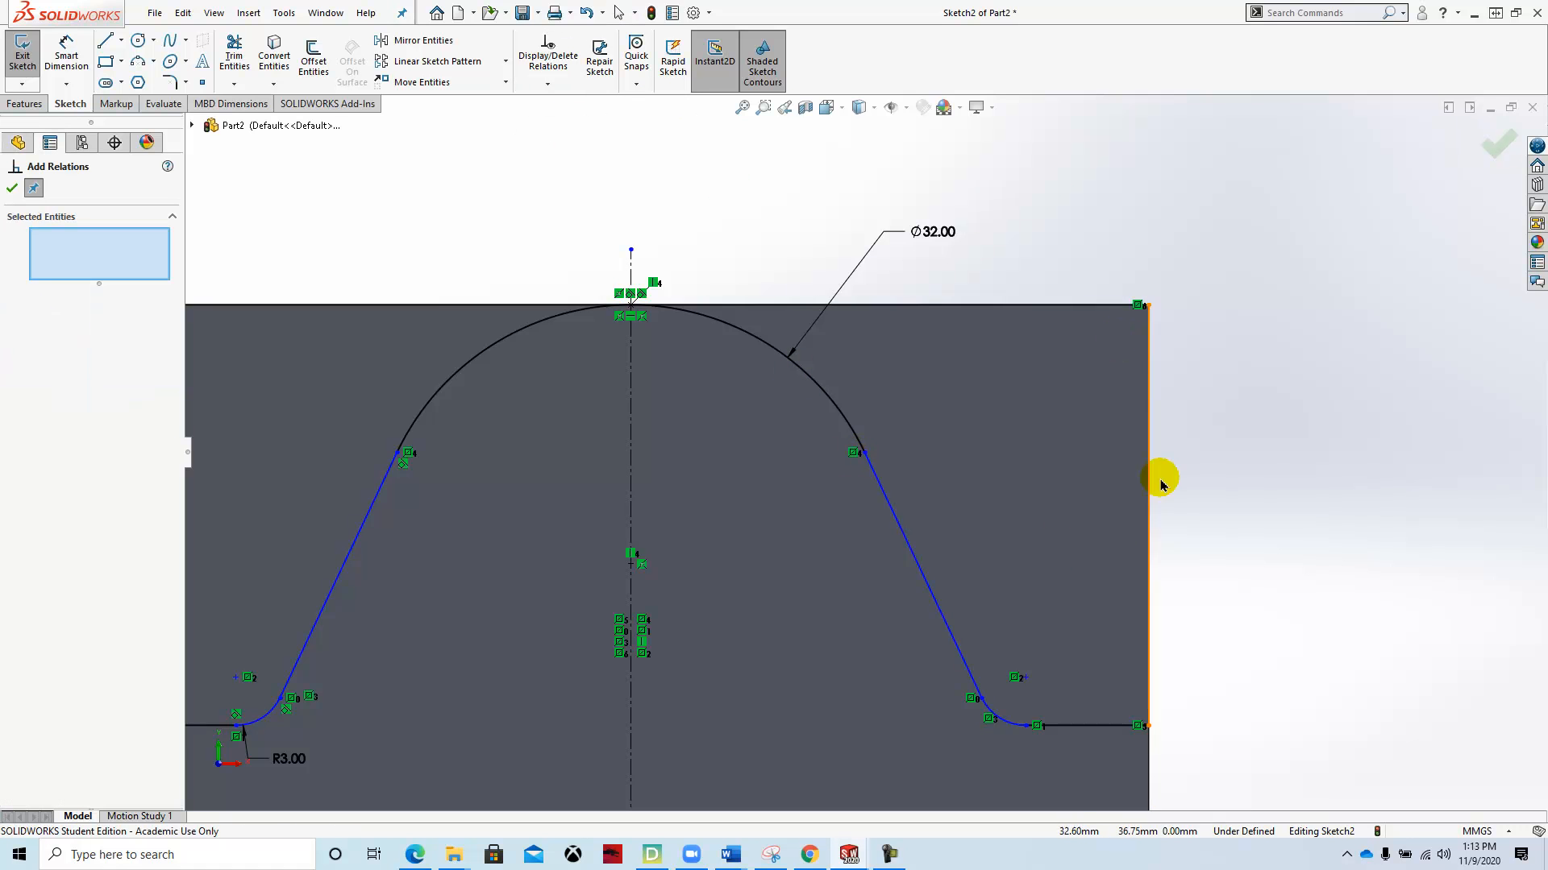
{"action": "left_click", "coordinate": [903, 539]}
{"action": "left_click", "coordinate": [839, 420]}
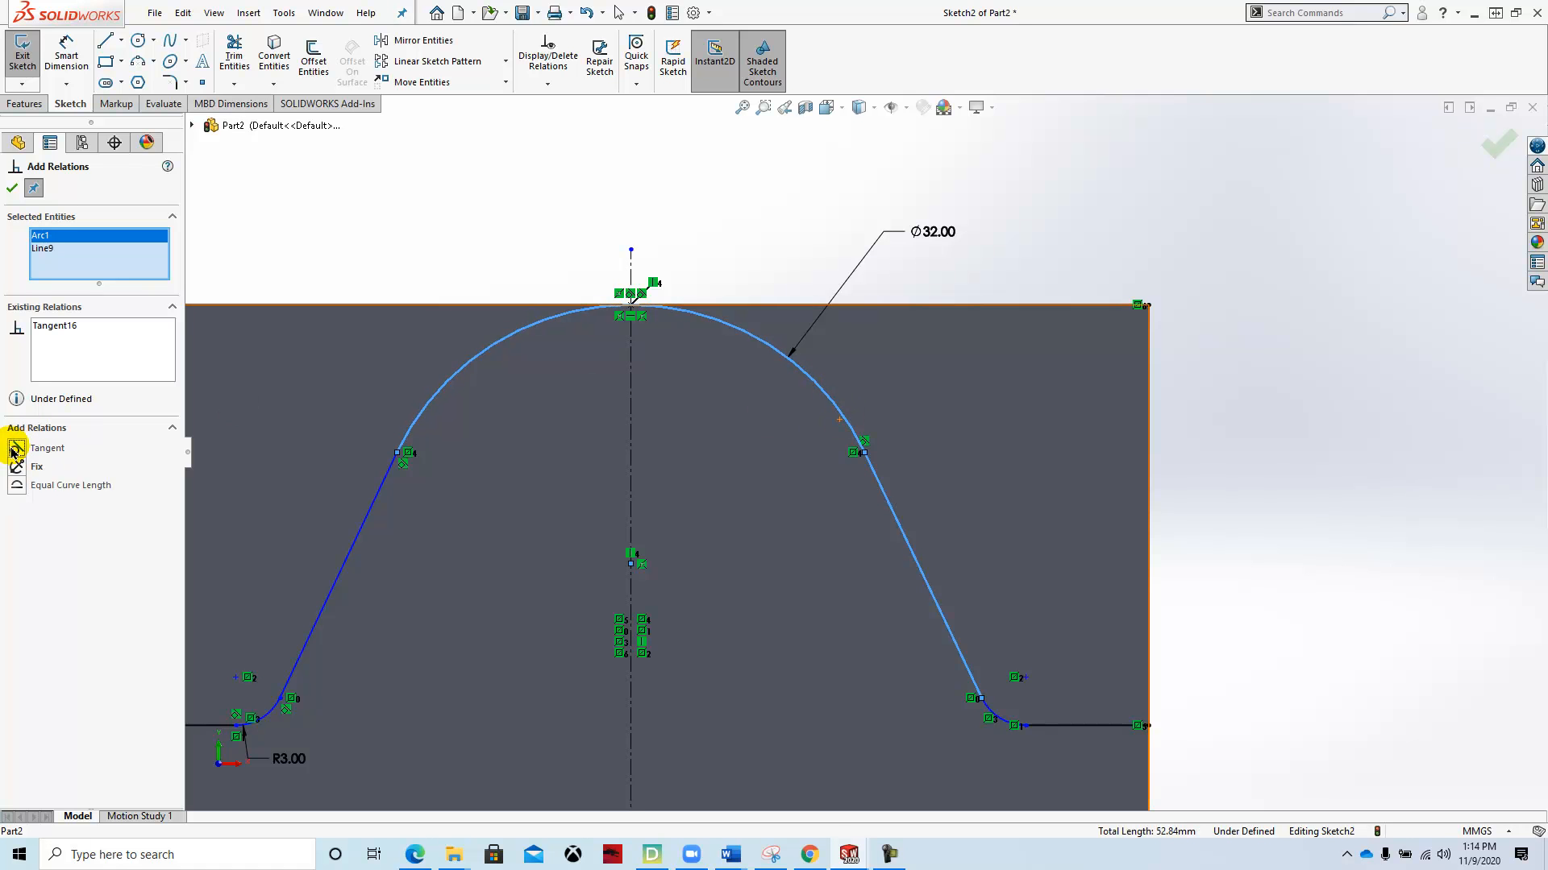
{"action": "left_click", "coordinate": [12, 190]}
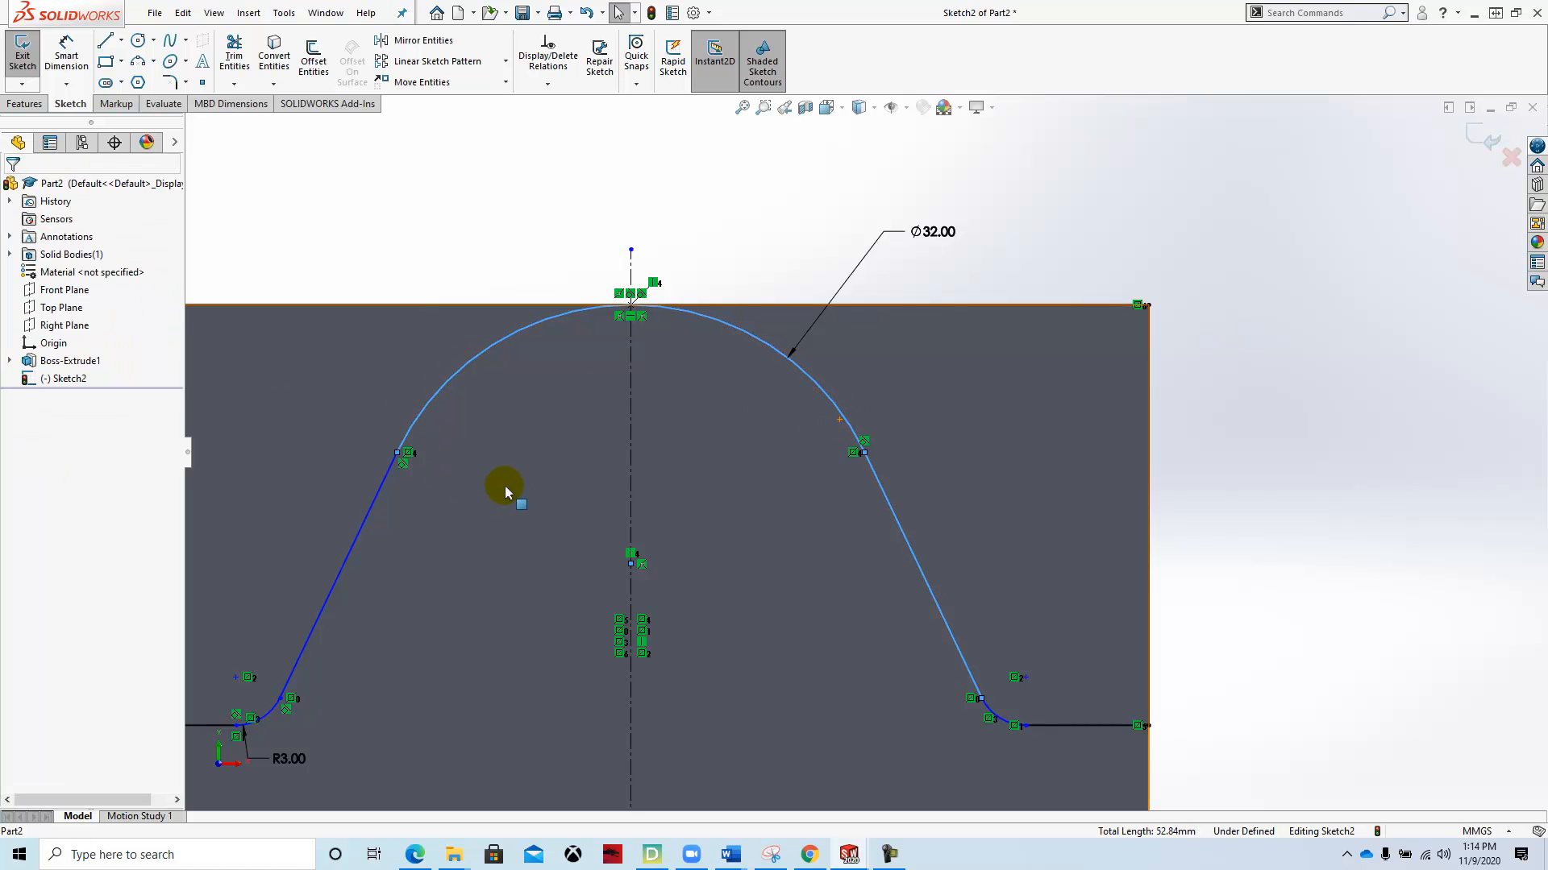
{"action": "scroll", "coordinate": [505, 486], "scroll_direction": "up", "scroll_amount": 5}
{"action": "scroll", "coordinate": [762, 565], "scroll_direction": "down", "scroll_amount": 4}
{"action": "left_click", "coordinate": [737, 603]}
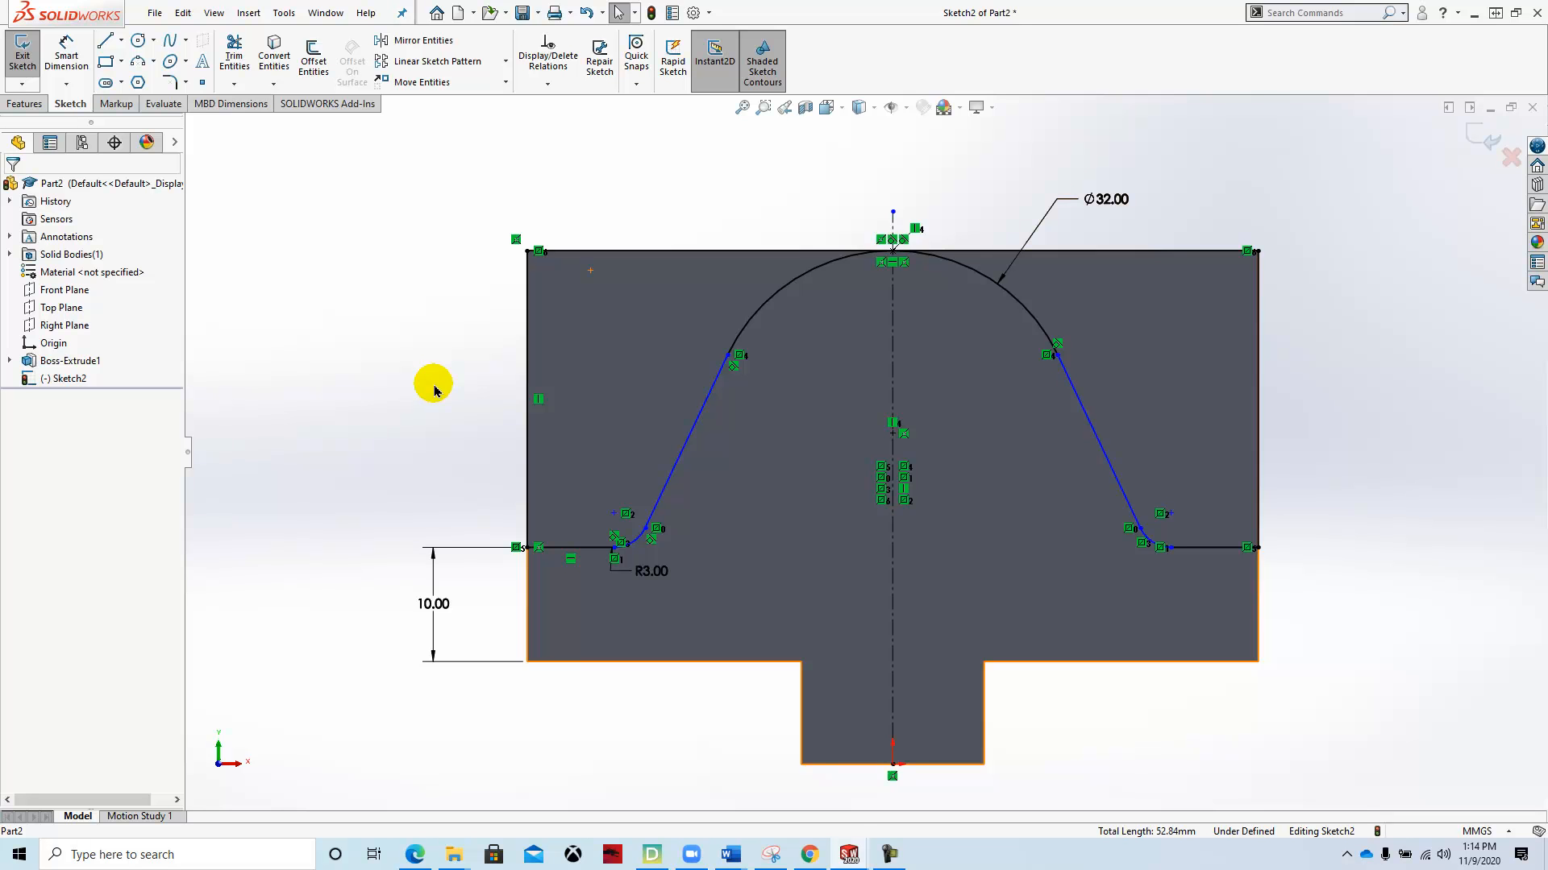
Step: Dimension the horizontal distance from the origin to the left R3 fillet's lower endpoint, accepting the proposed value
{"action": "left_click", "coordinate": [72, 70]}
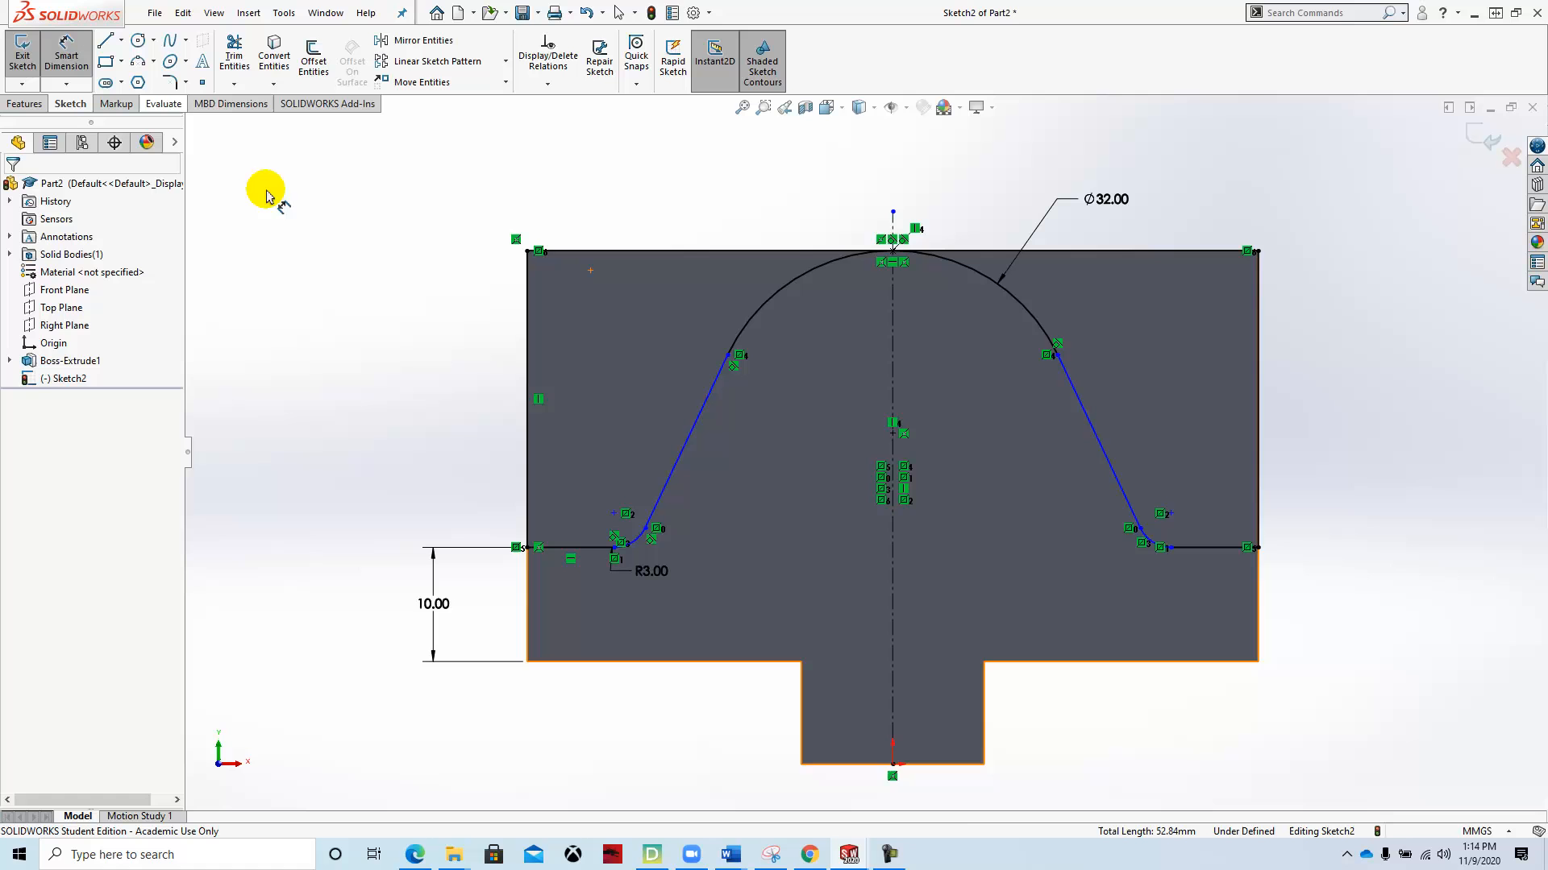
{"action": "left_click", "coordinate": [893, 766]}
{"action": "left_click", "coordinate": [614, 548]}
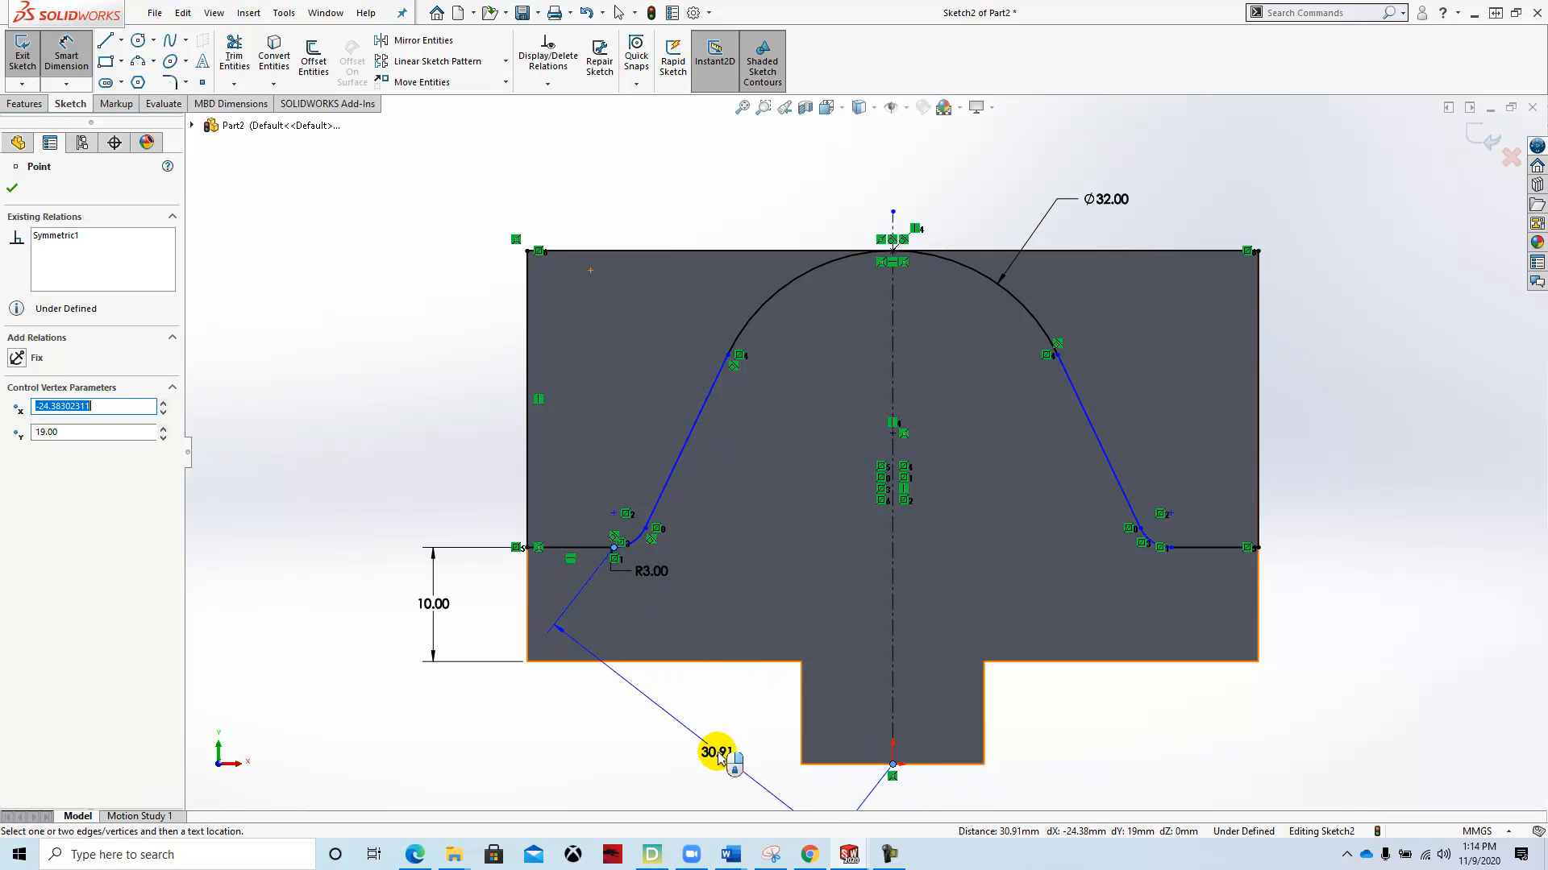
{"action": "left_click", "coordinate": [777, 805]}
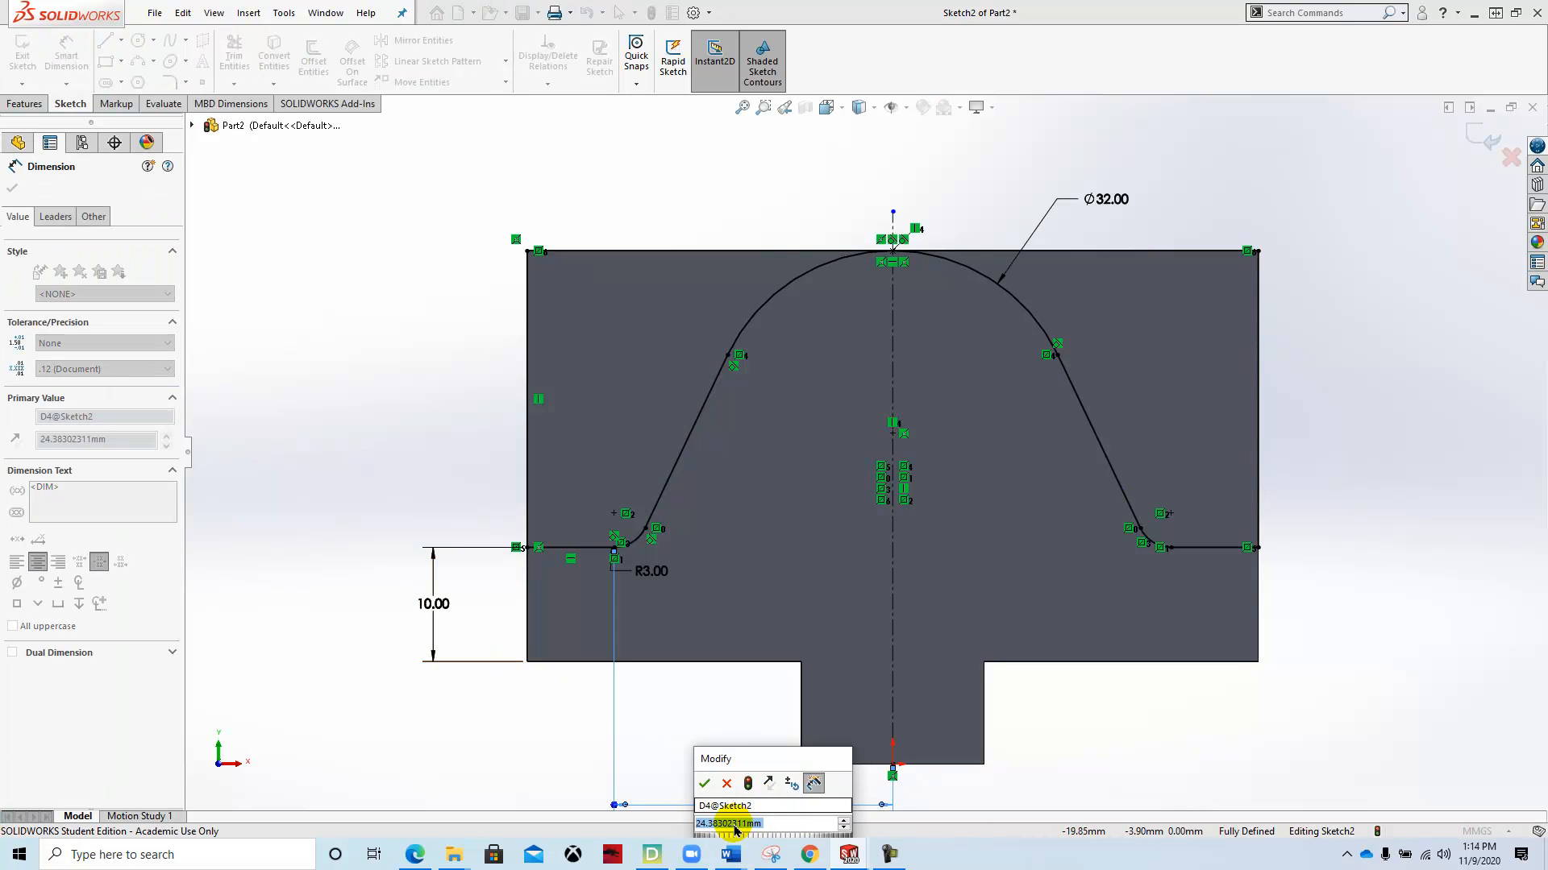
{"action": "left_click", "coordinate": [703, 783]}
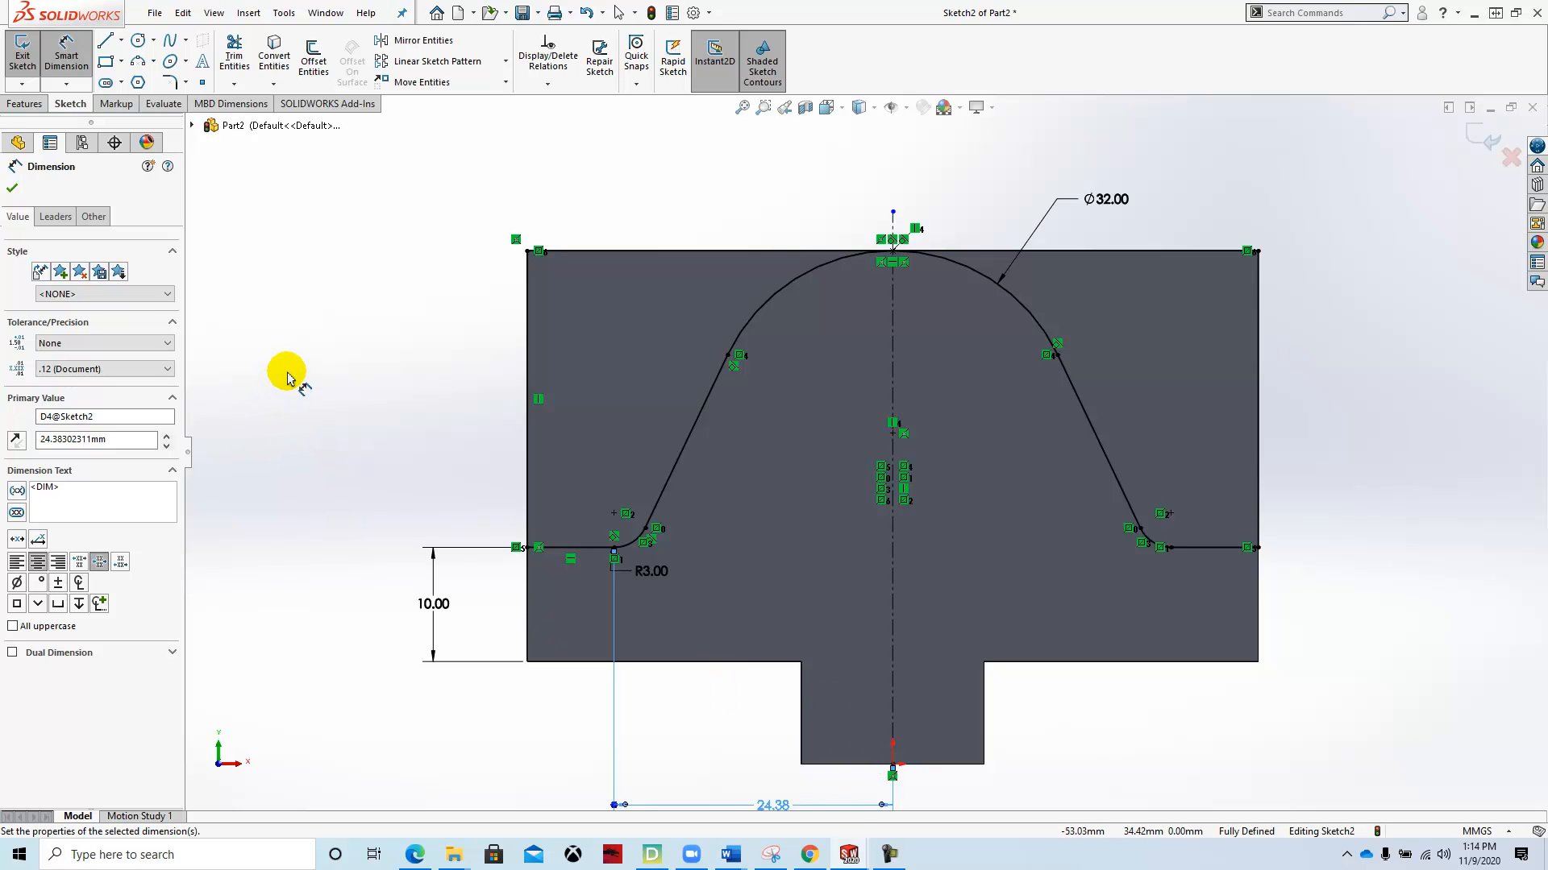
Step: Save the part as JC-Vice Jaw in the Bench Vice Assembly folder and finish the open dimension
{"action": "left_click", "coordinate": [154, 12]}
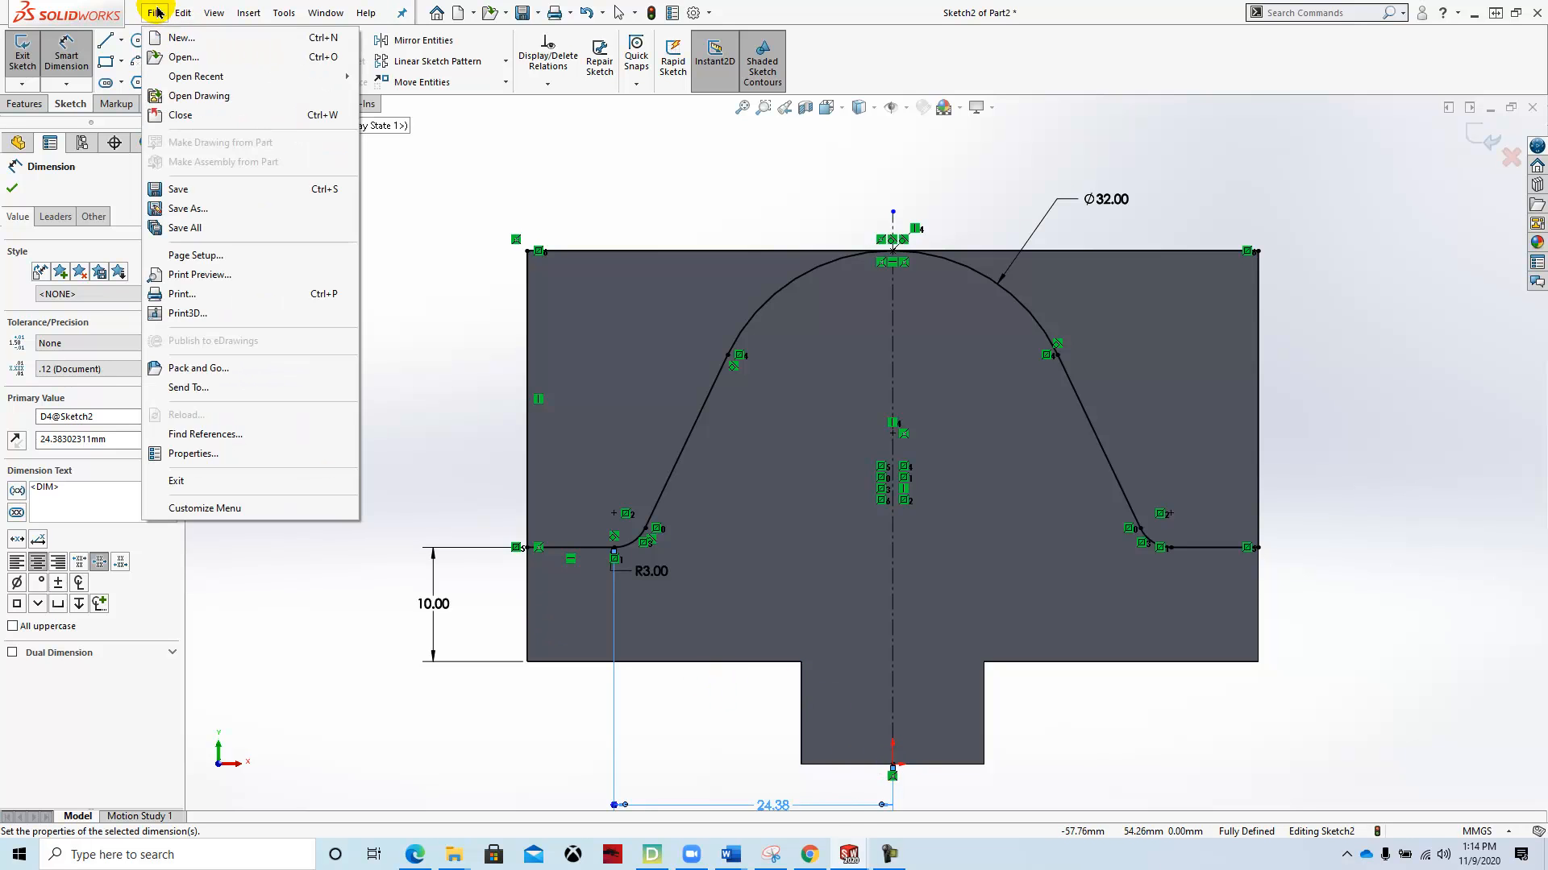
{"action": "left_click", "coordinate": [194, 210]}
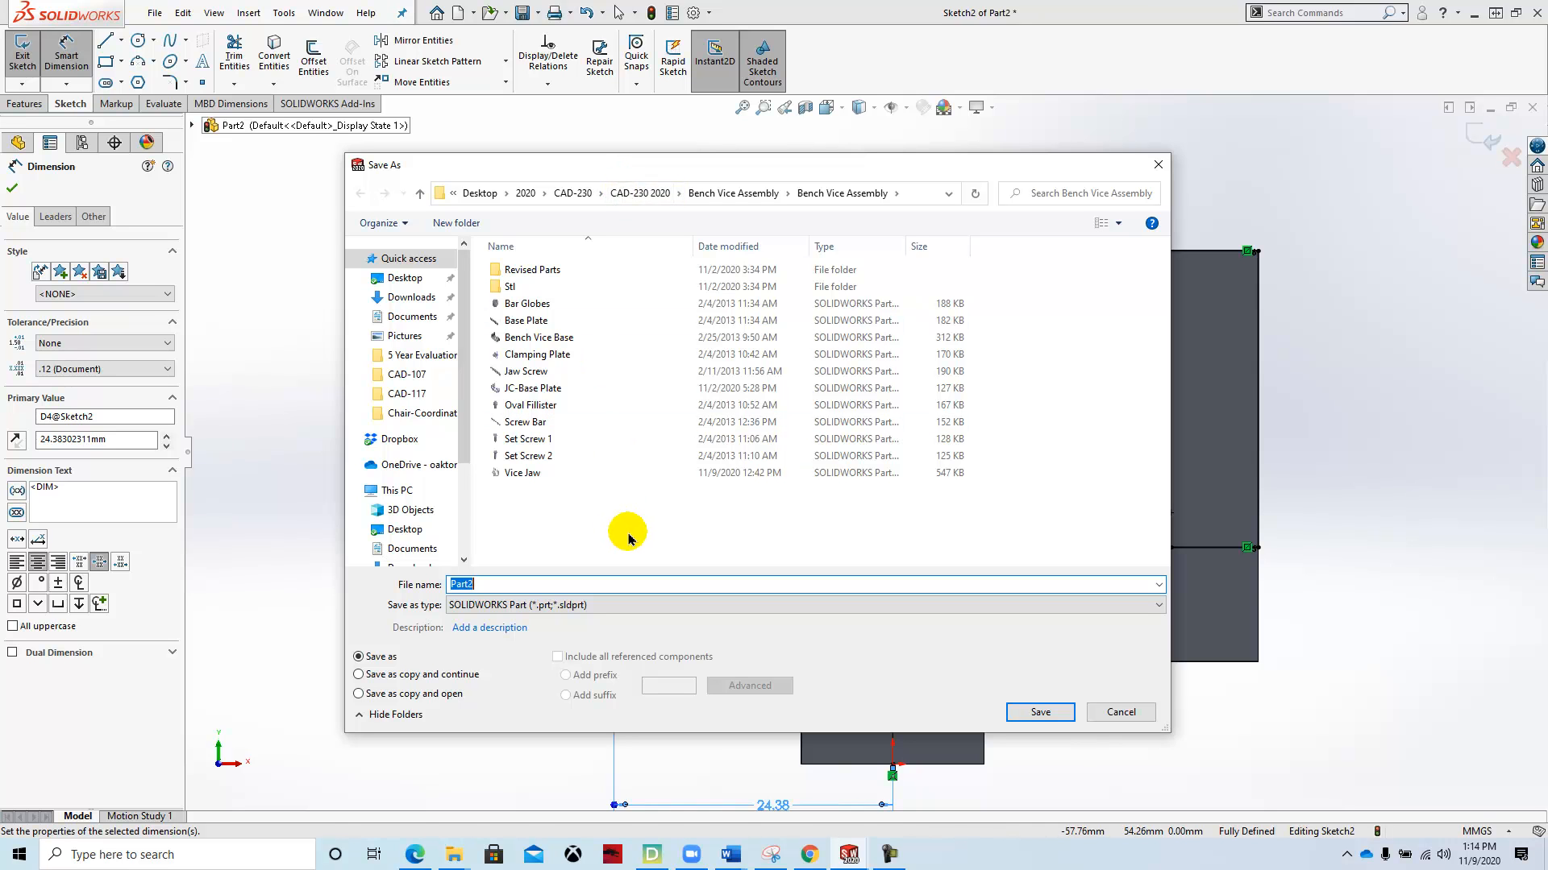
{"action": "type", "text": "JC"}
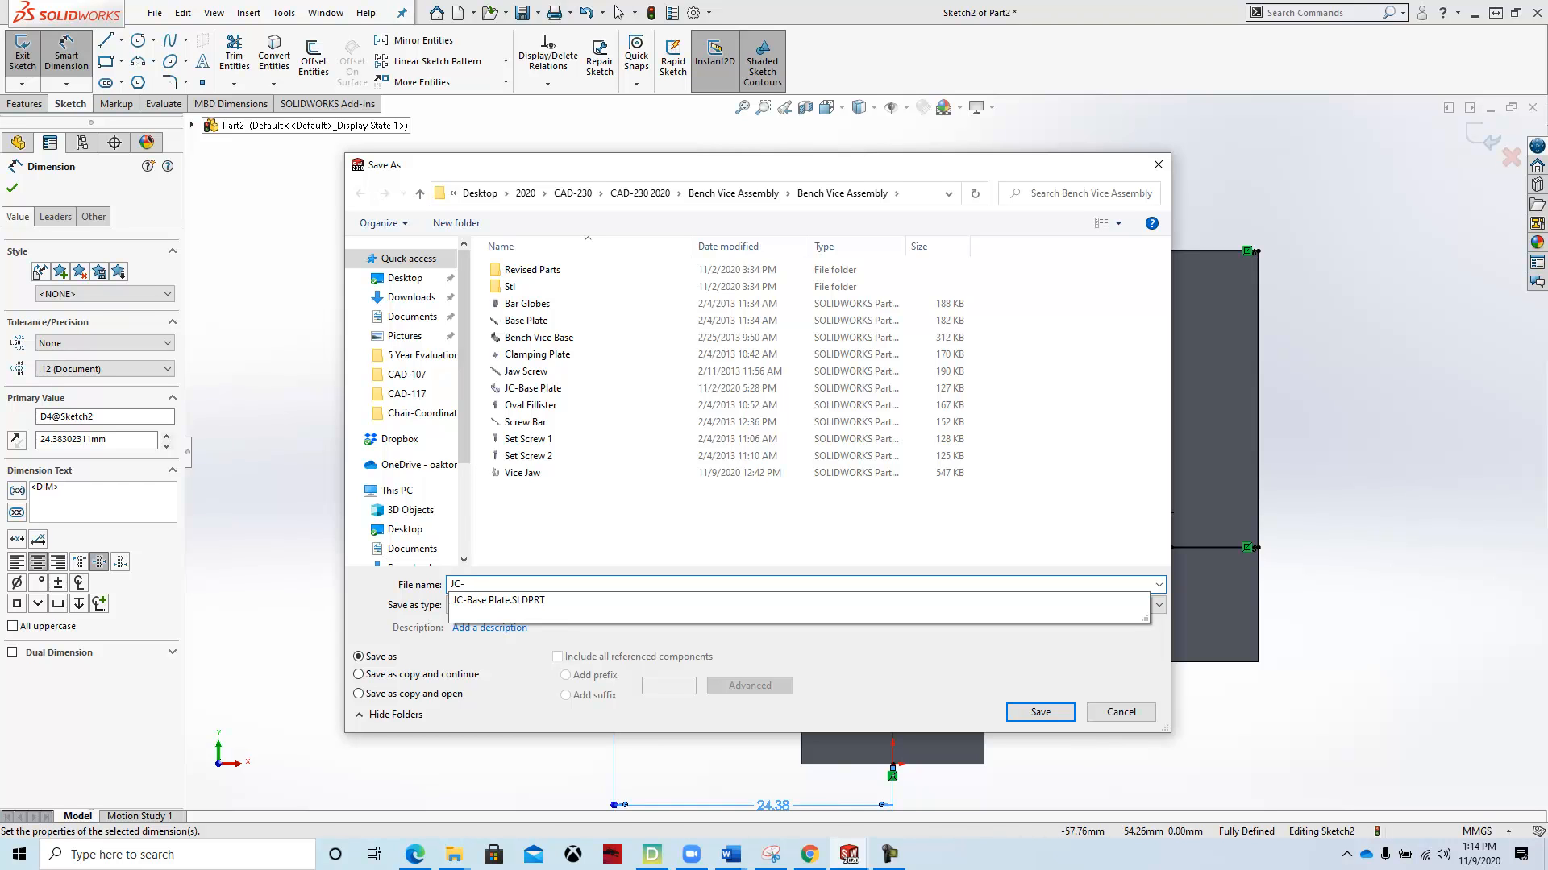
{"action": "type", "text": "-Vice J"}
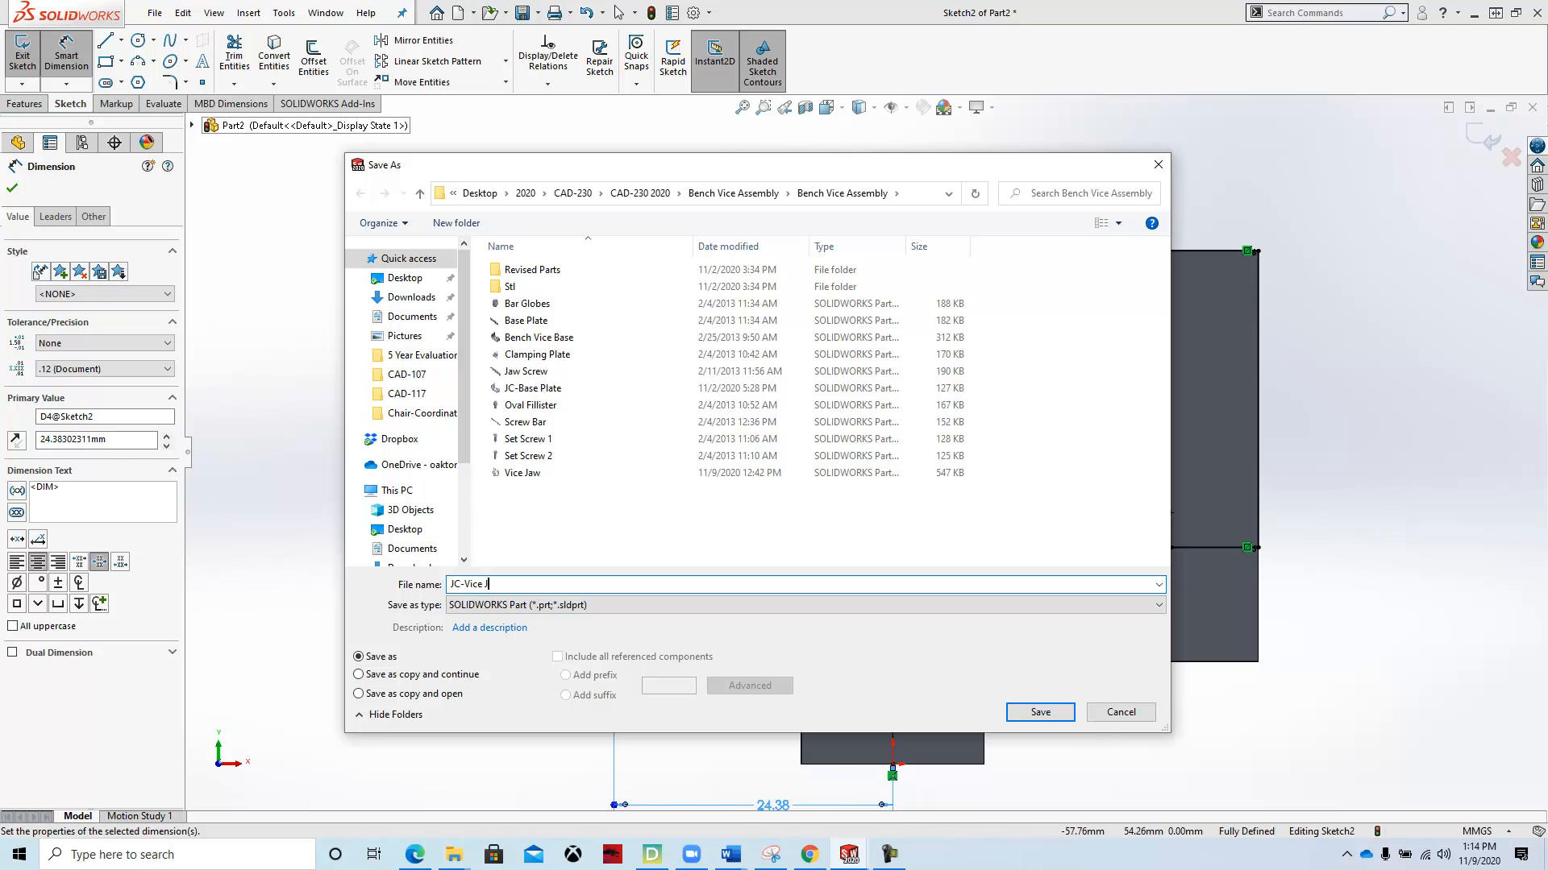
{"action": "type", "text": "aw"}
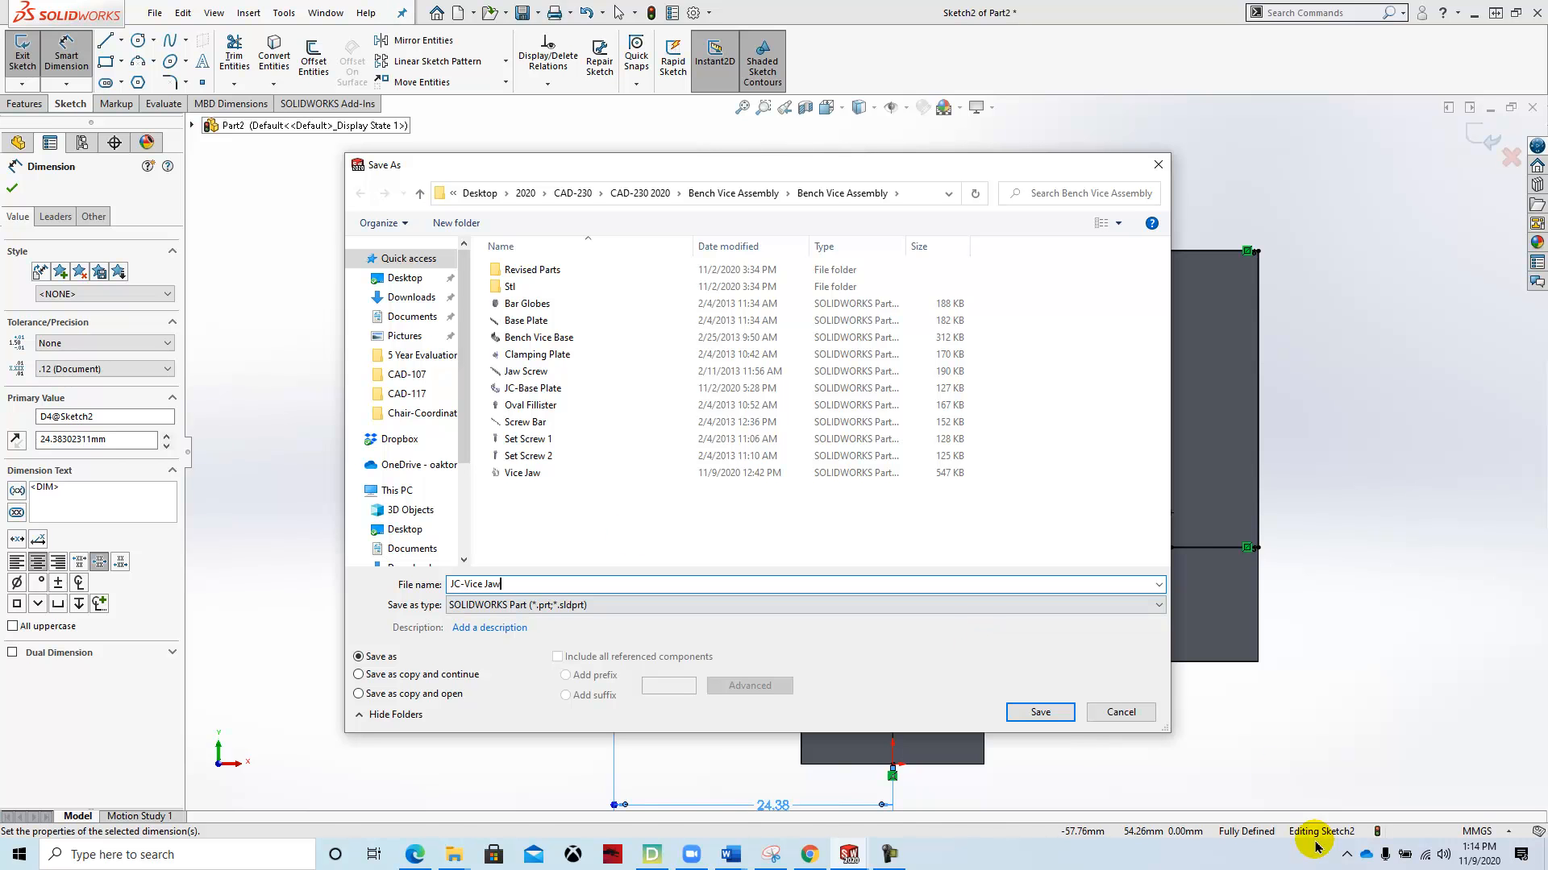
{"action": "left_click", "coordinate": [1040, 712]}
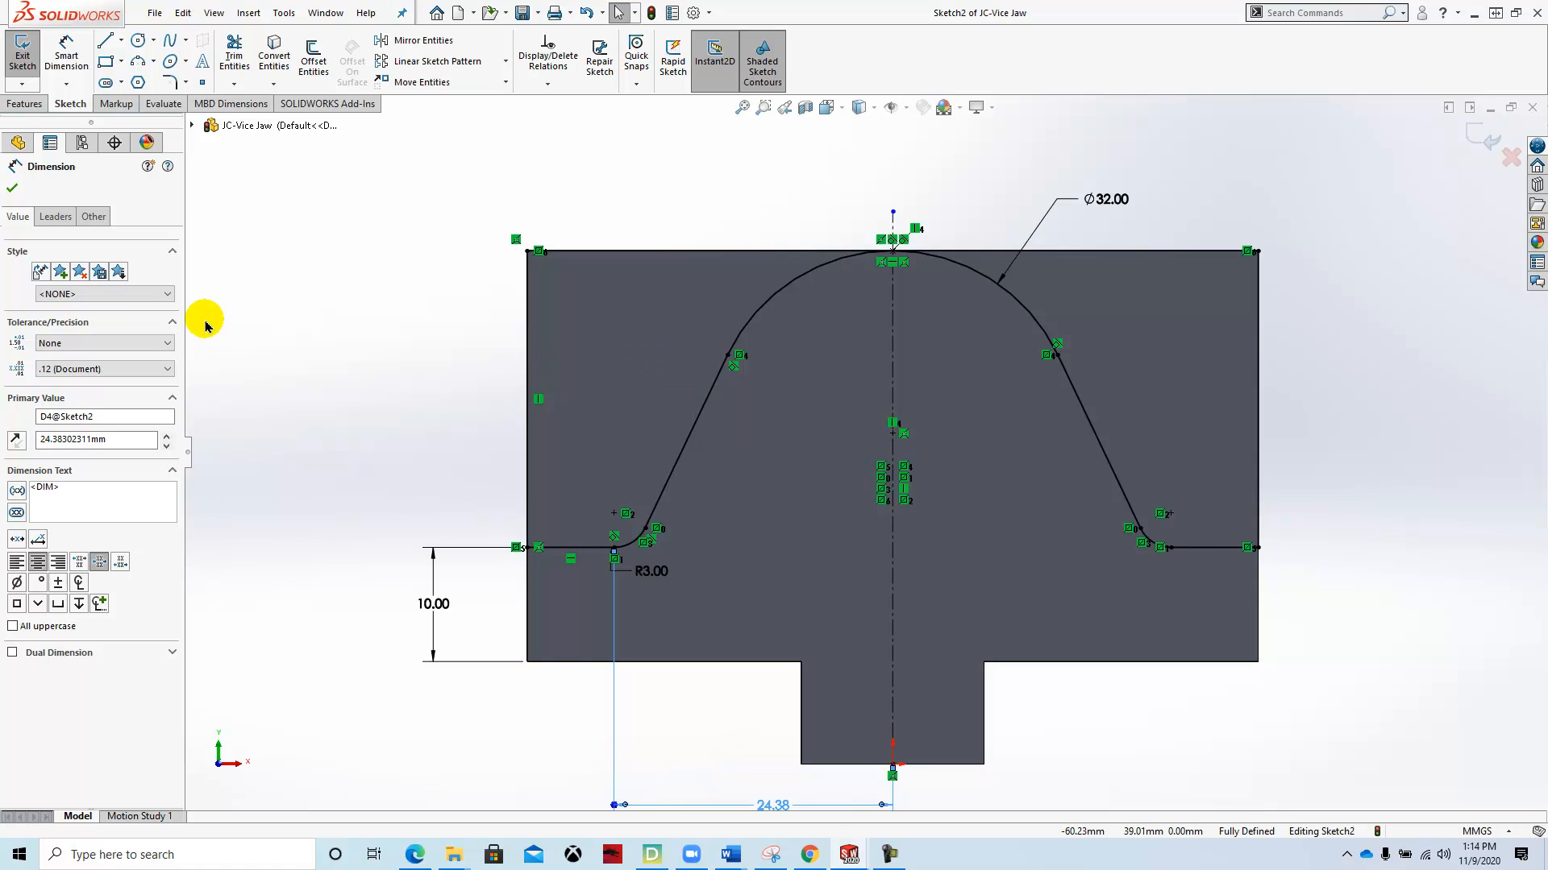
{"action": "left_click", "coordinate": [13, 190]}
Step: Start an extruded cut from the profile sketch, choosing the two regions outside the arch on either side as contours
{"action": "middle_click_drag", "start_coordinate": [317, 322], "coordinate": [363, 370]}
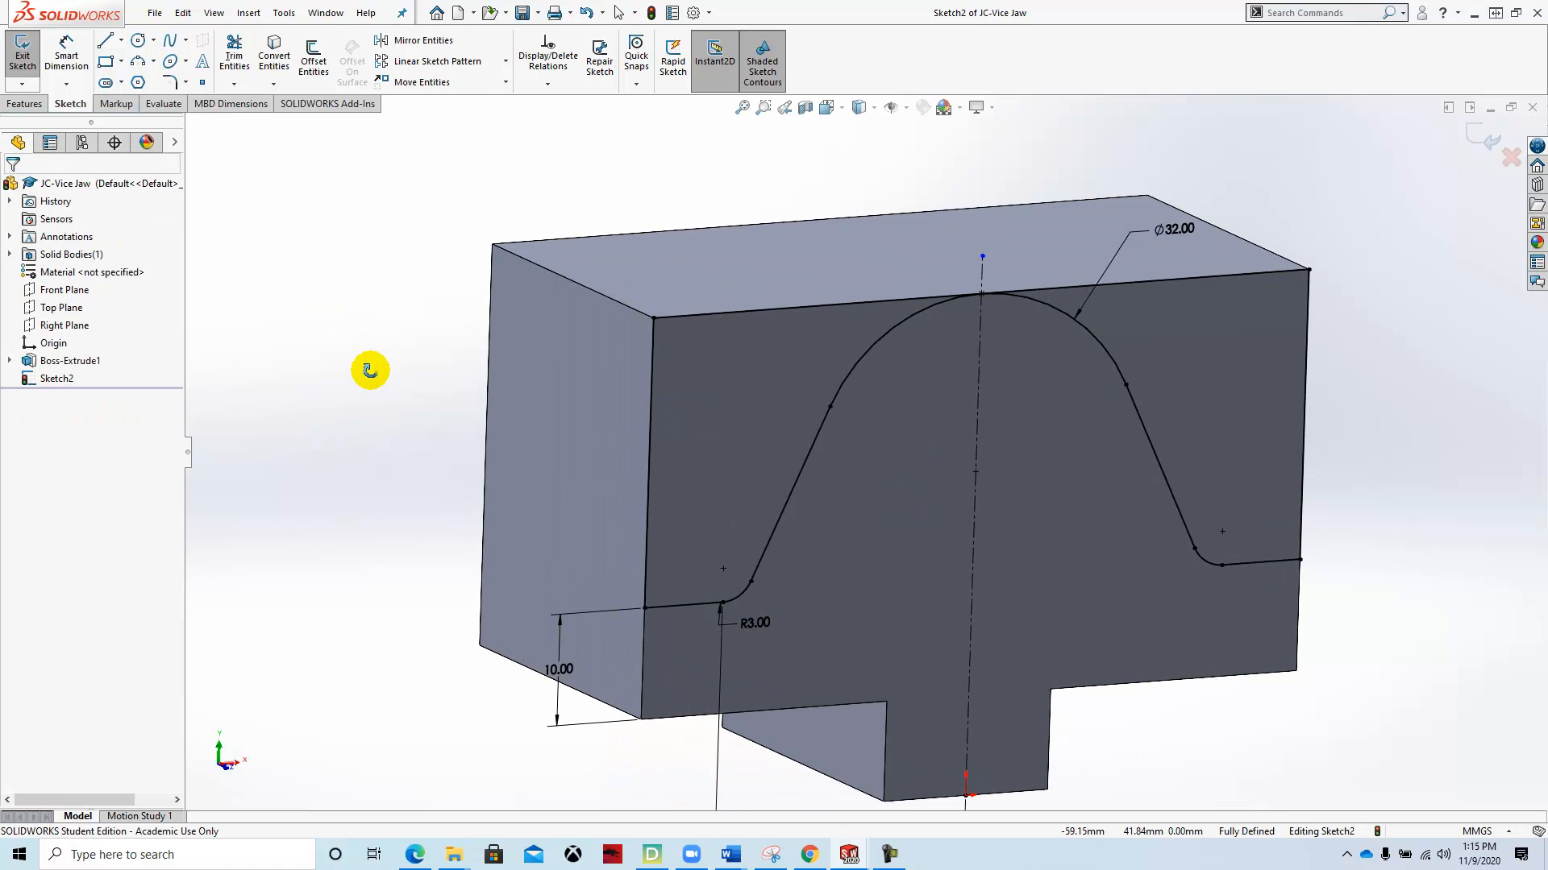
{"action": "left_click", "coordinate": [18, 104]}
{"action": "left_click", "coordinate": [239, 57]}
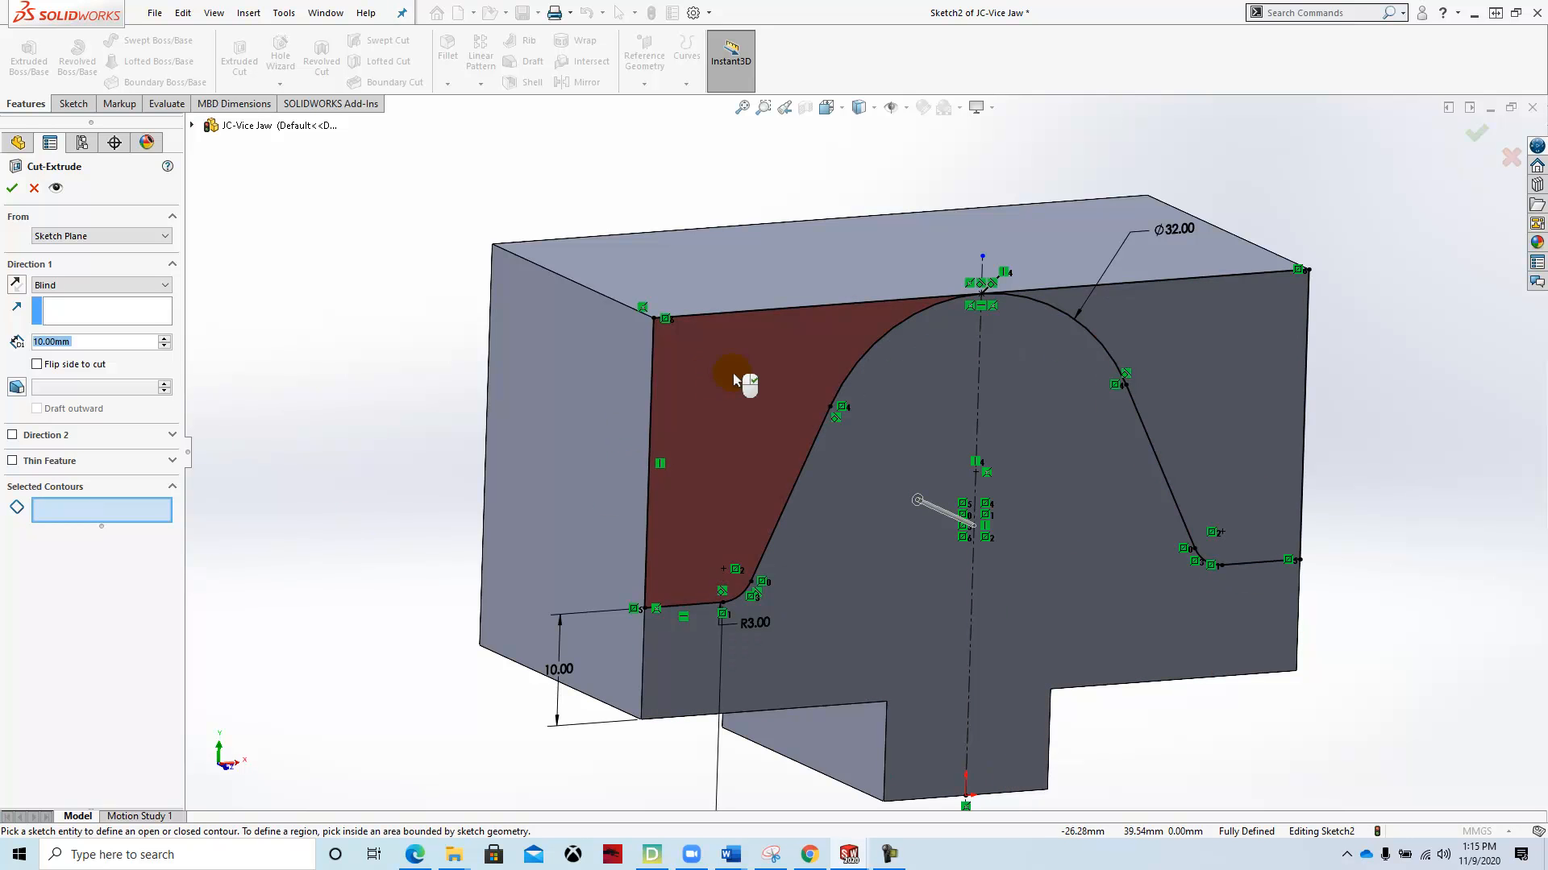
{"action": "left_click", "coordinate": [1185, 338]}
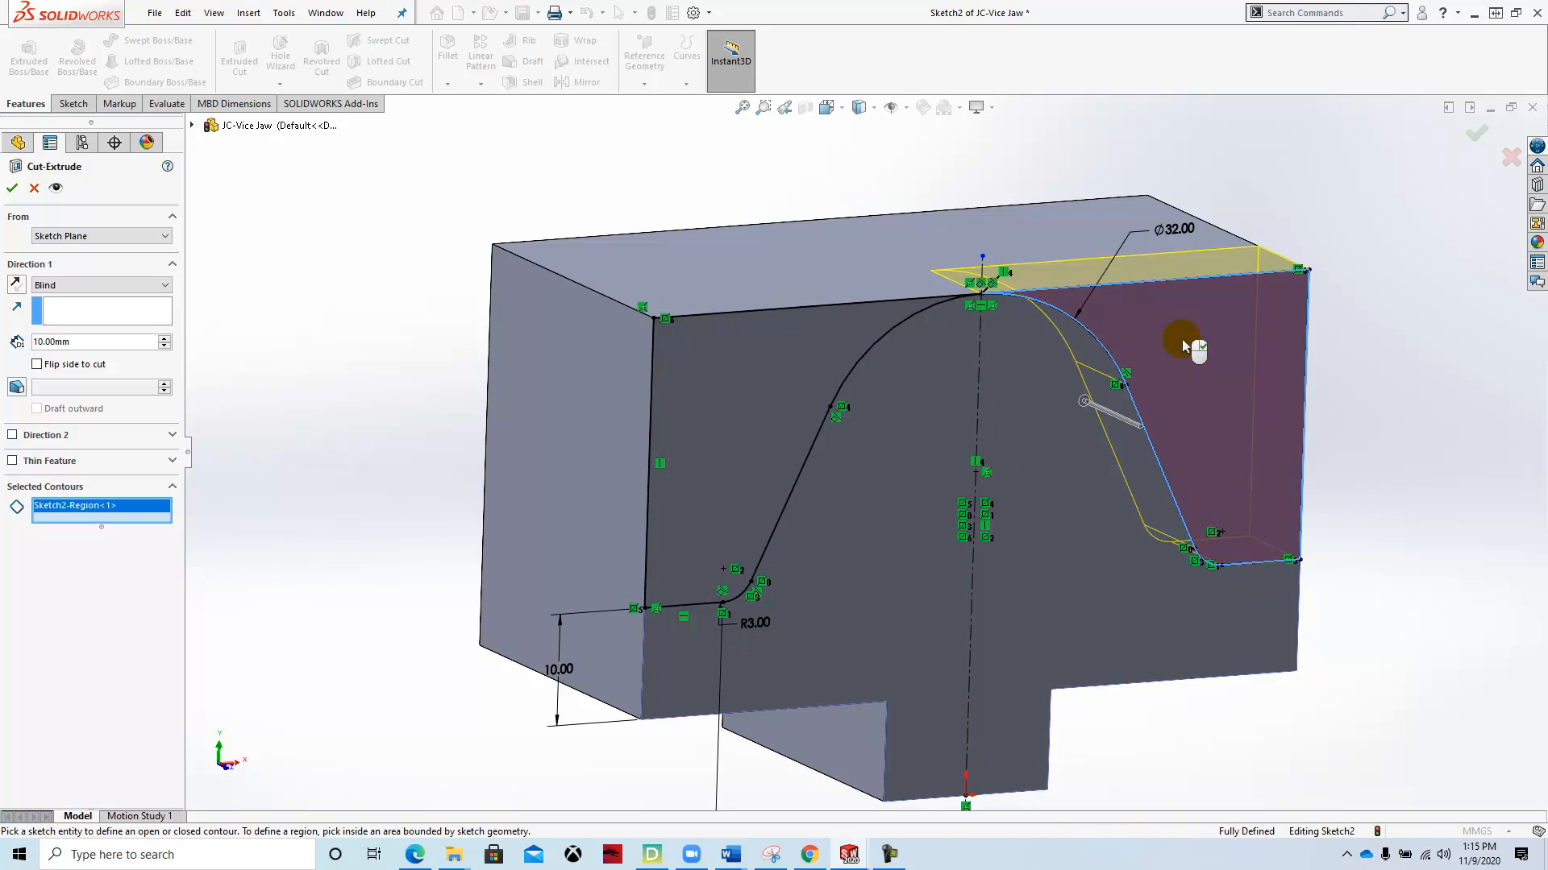
{"action": "left_click", "coordinate": [737, 403]}
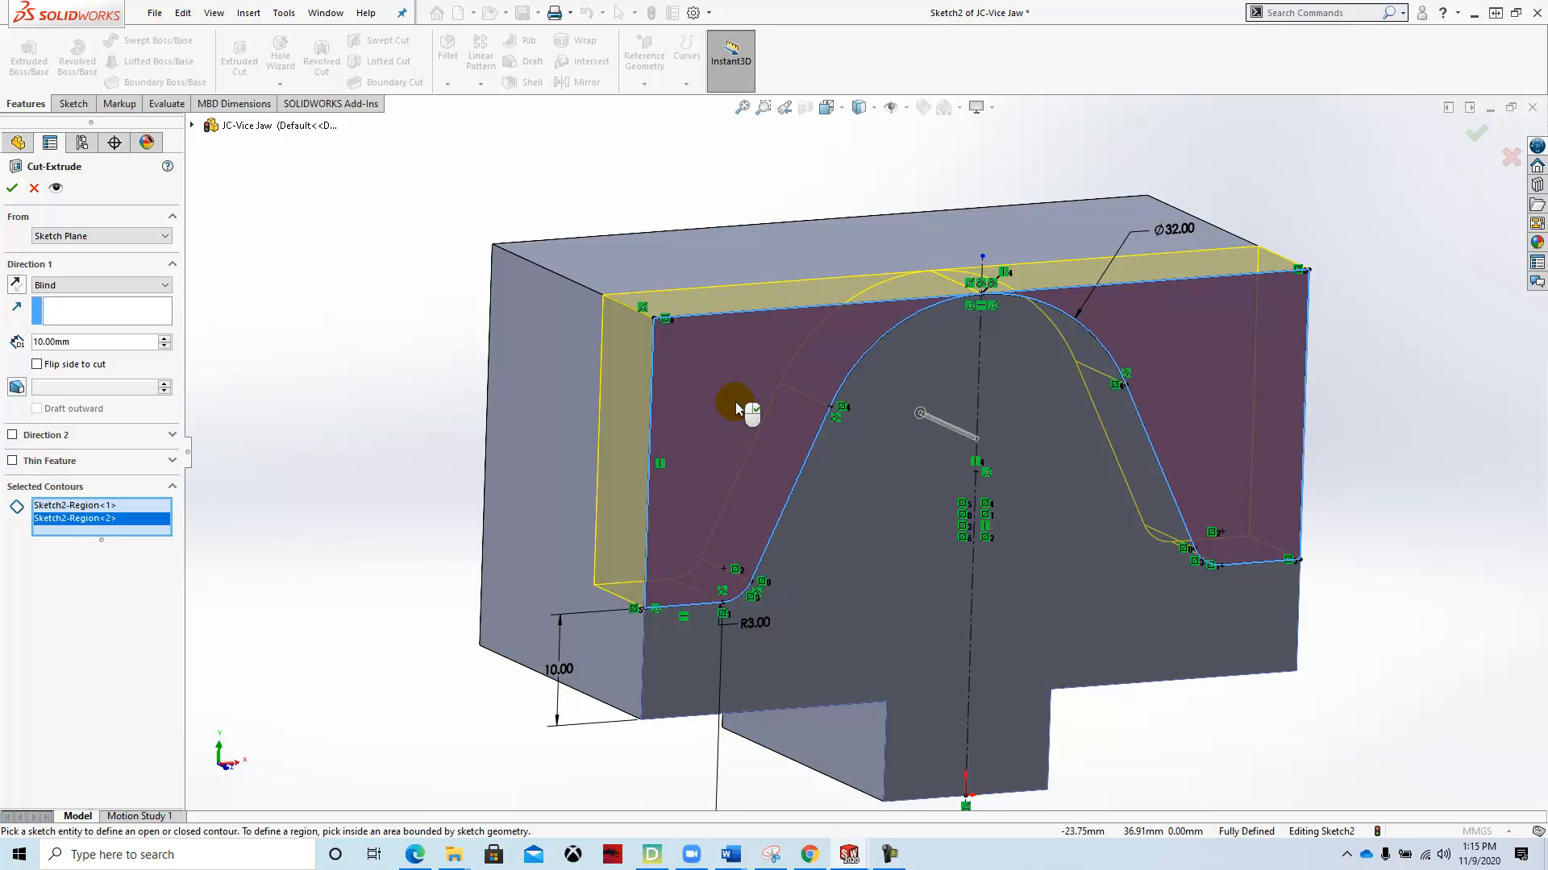
Step: Check the Figure 3 Vice Jaw drawing in Chrome, and cut the two chosen regions to a blind depth of 22 mm
{"action": "left_click", "coordinate": [810, 855]}
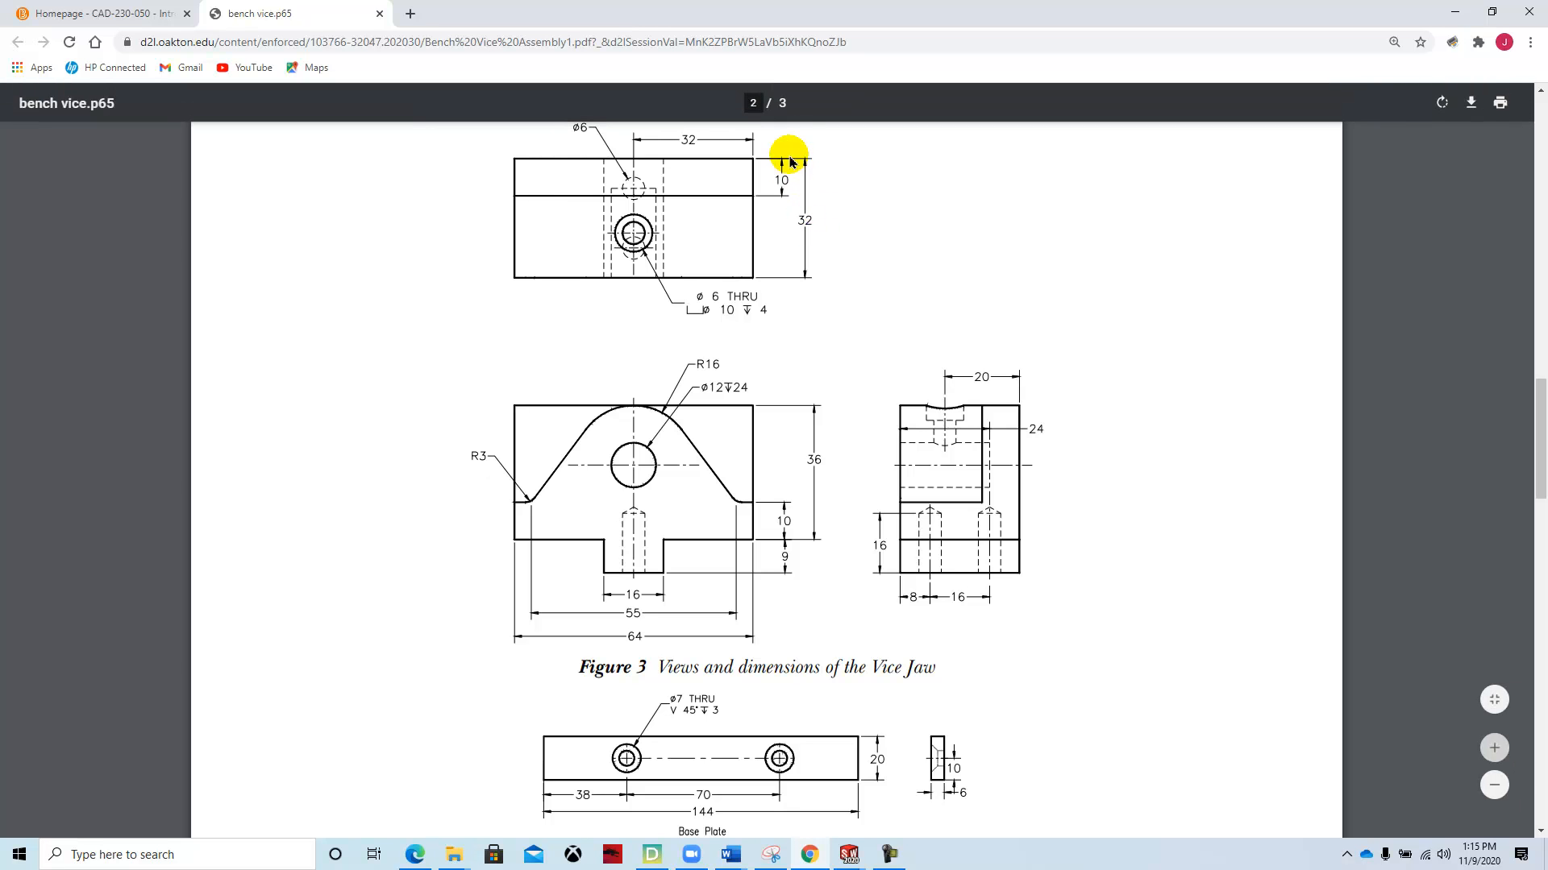
{"action": "left_click", "coordinate": [849, 857]}
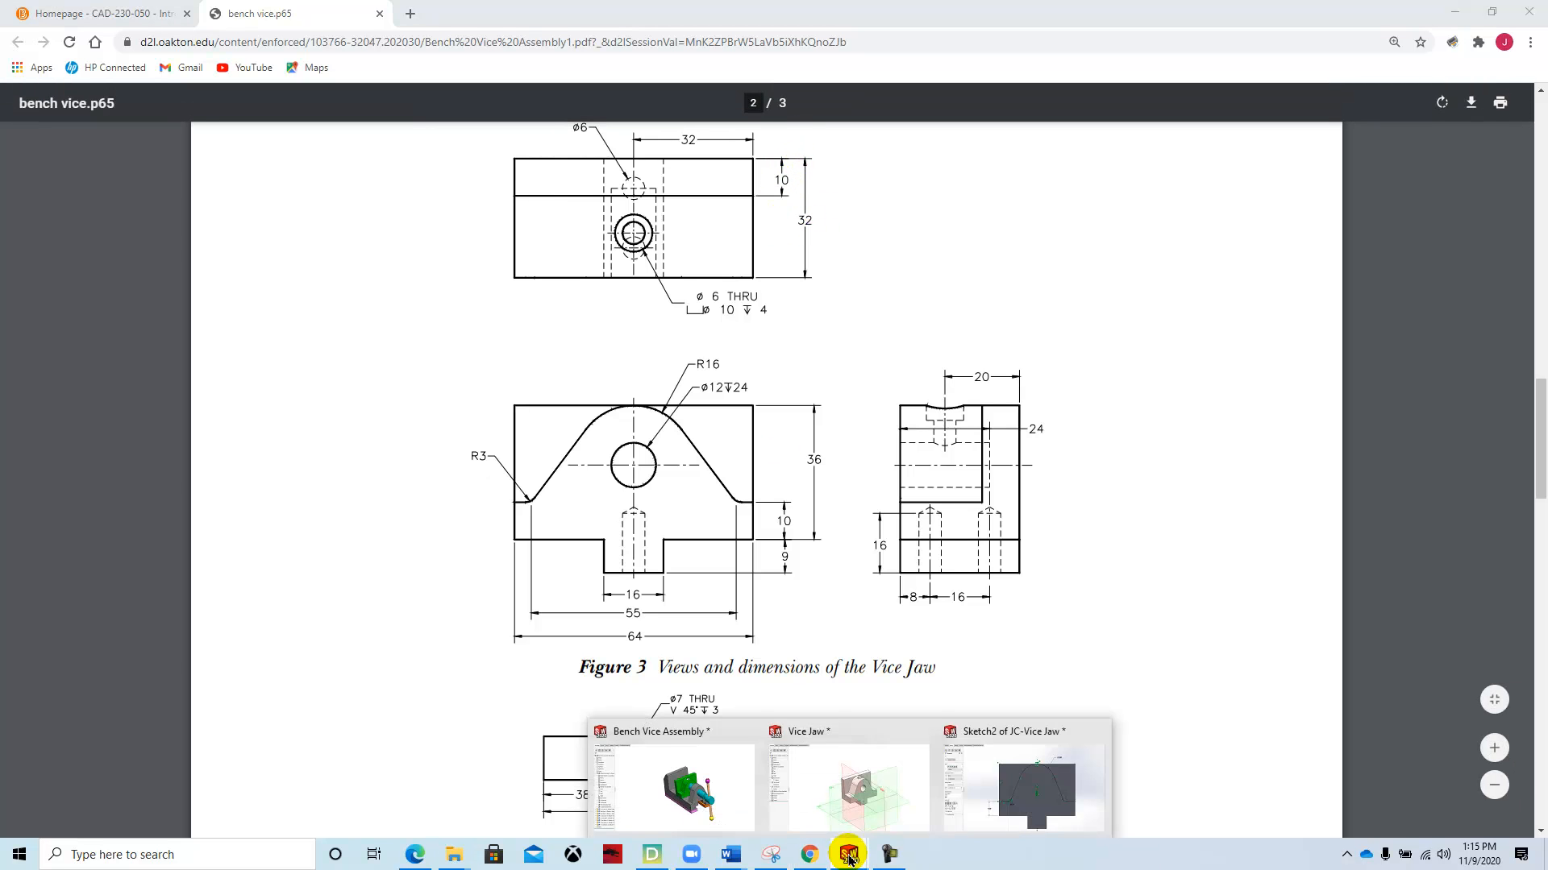
{"action": "left_click", "coordinate": [1035, 782]}
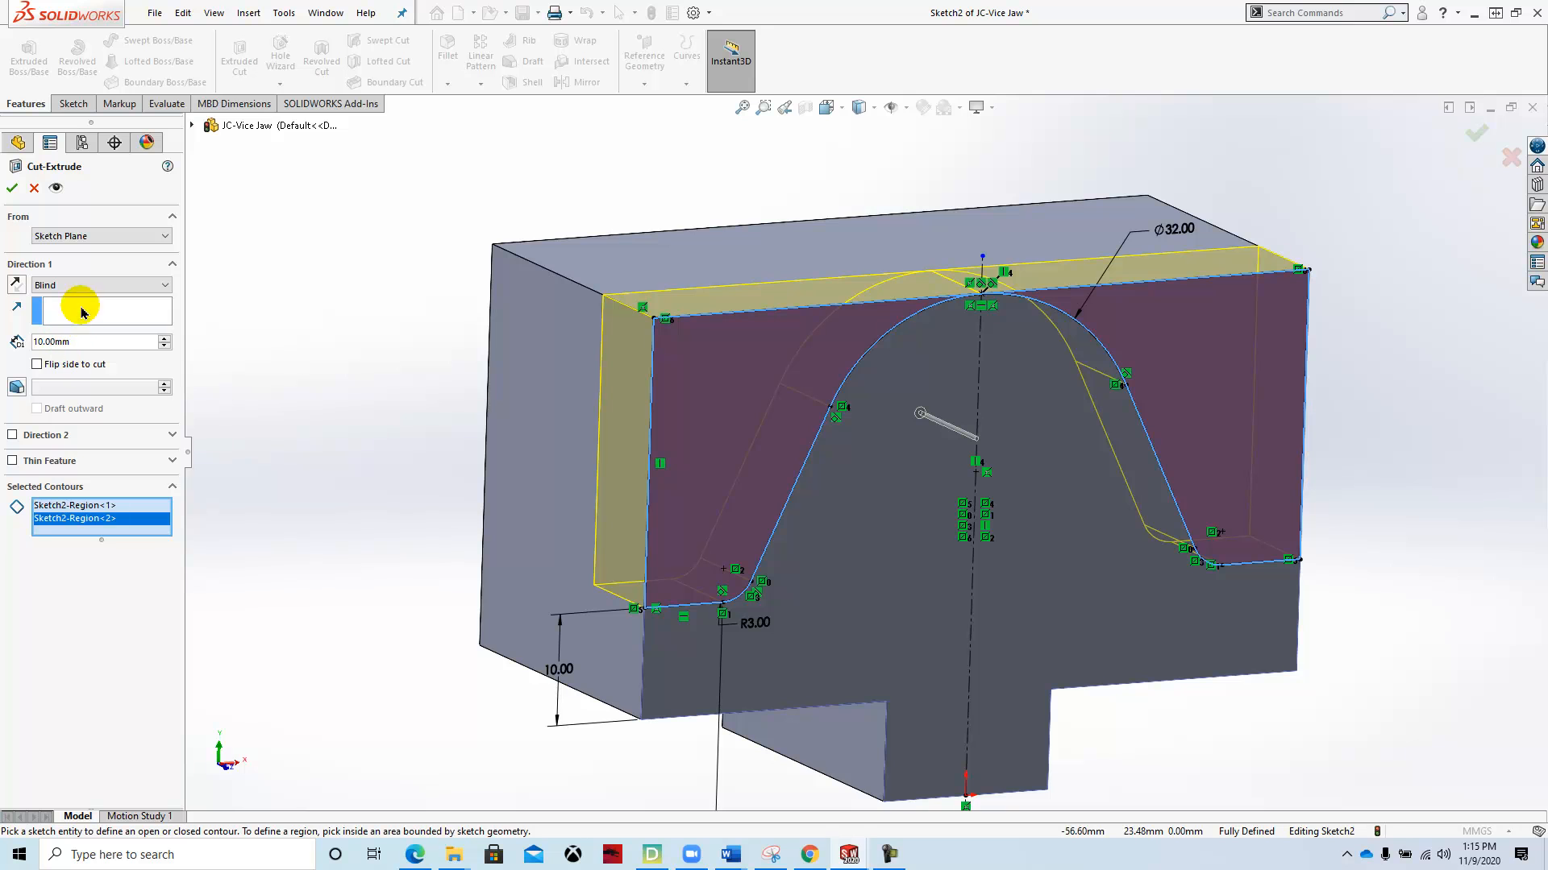
{"action": "left_click", "coordinate": [55, 341]}
{"action": "type", "text": "22"}
{"action": "key", "text": "Return"}
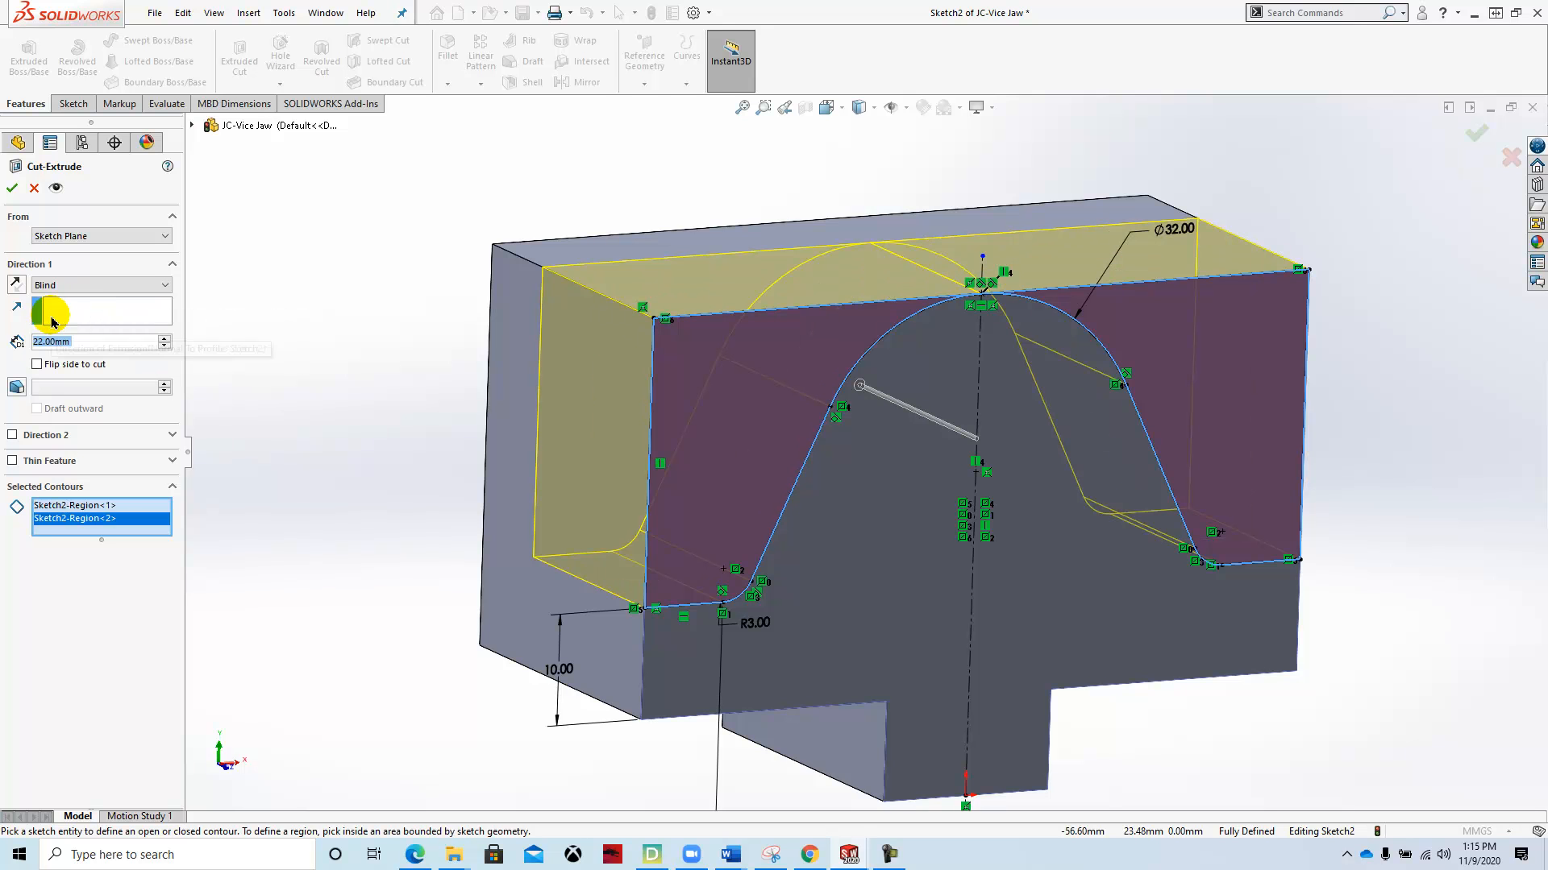
{"action": "left_click", "coordinate": [12, 188]}
Step: Start a new sketch on the arched front face and view it straight on
{"action": "middle_click_drag", "start_coordinate": [407, 361], "coordinate": [363, 349]}
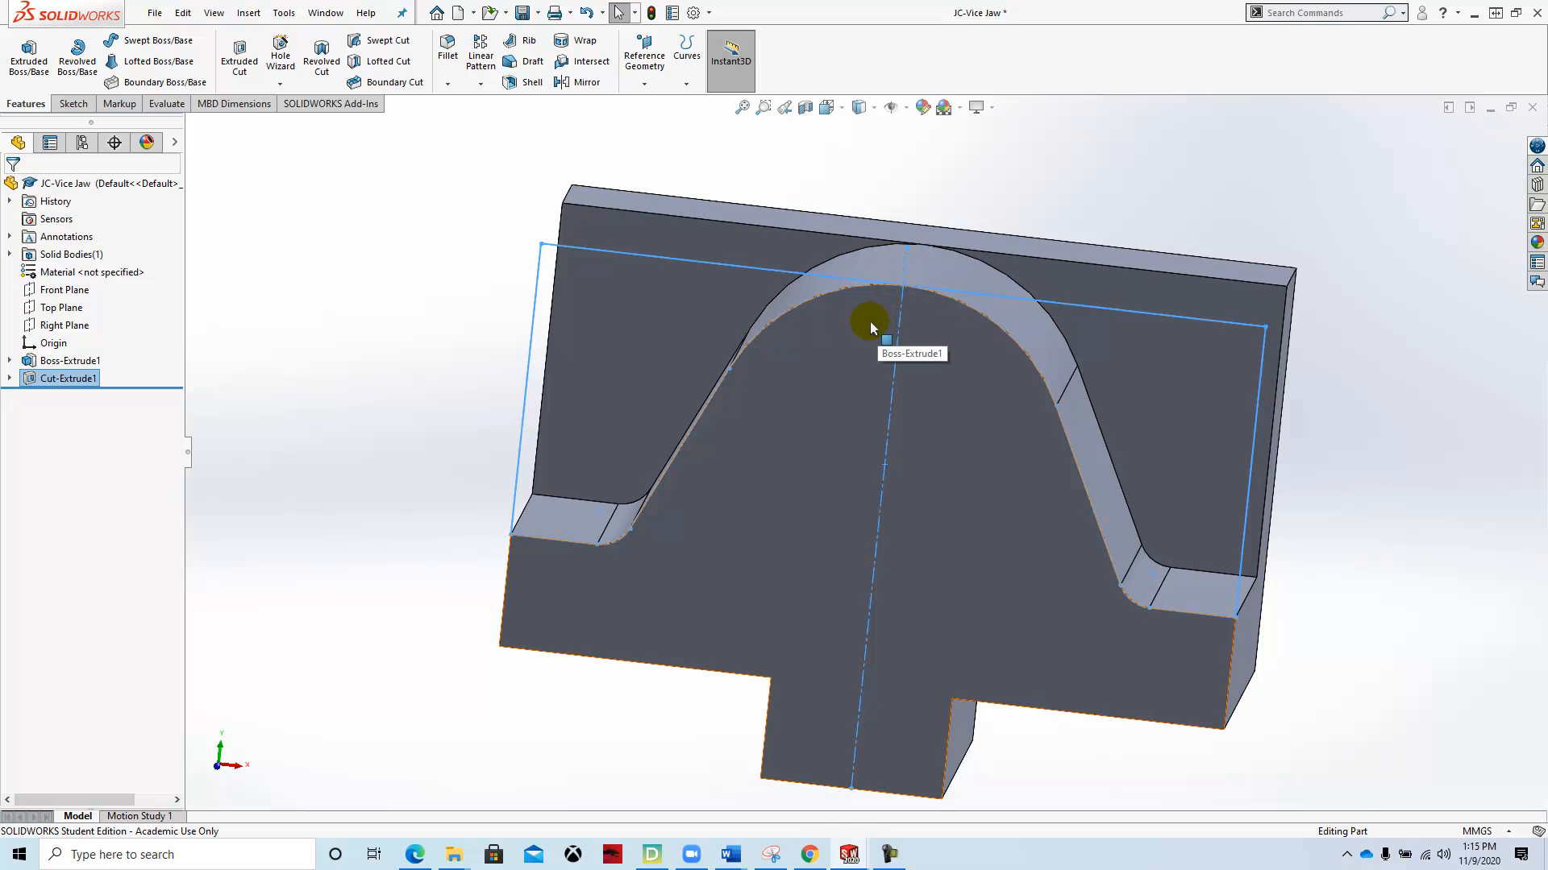
{"action": "middle_click_drag", "start_coordinate": [839, 656], "coordinate": [856, 563]}
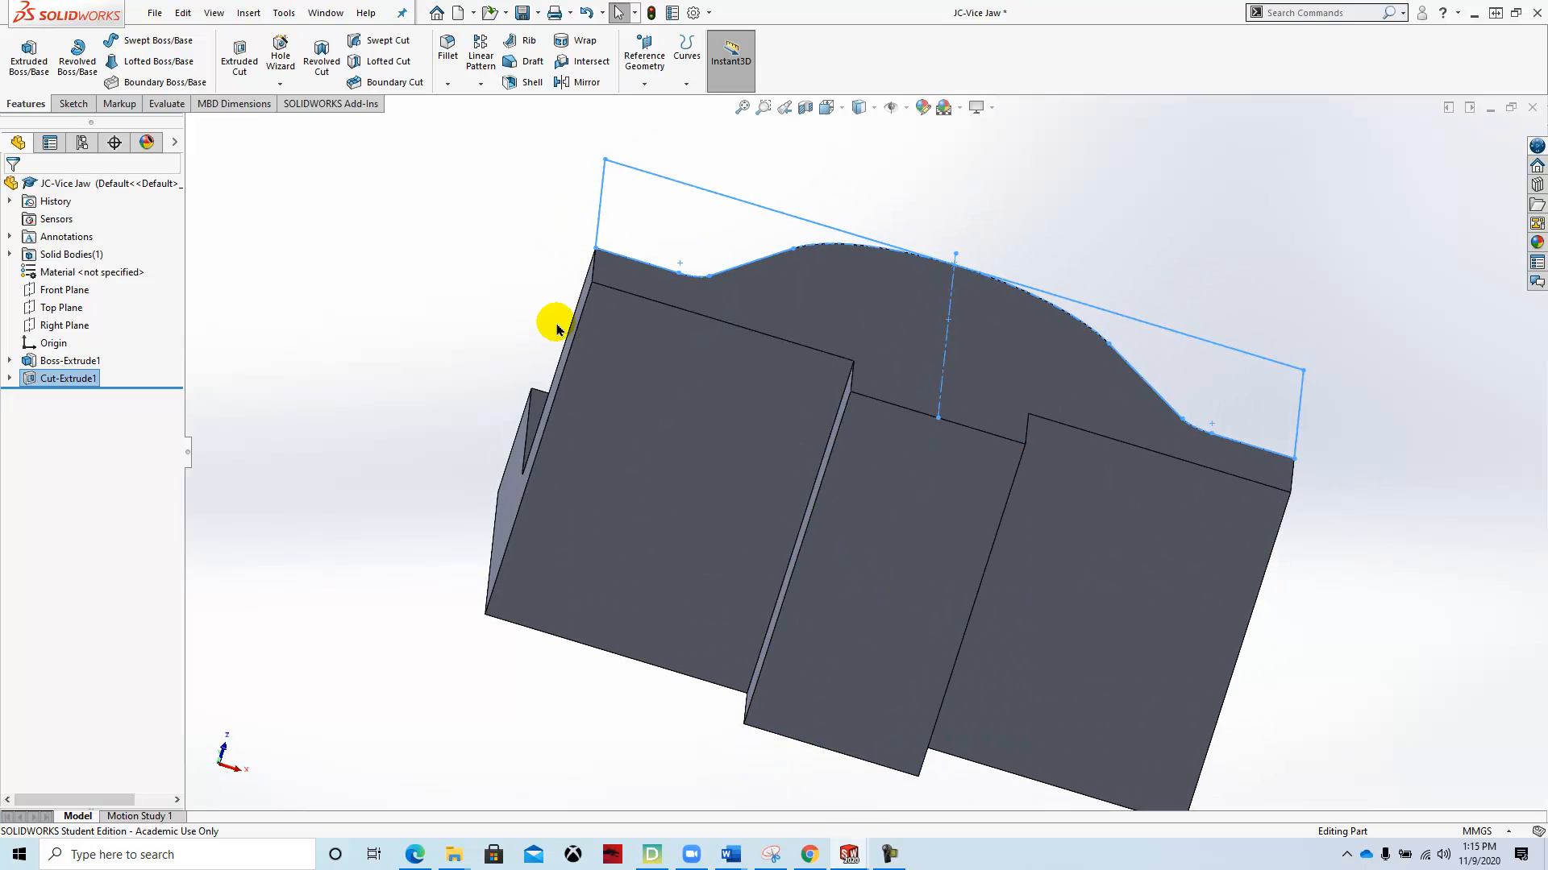
{"action": "mouse_move", "coordinate": [494, 249]}
{"action": "middle_mouse_down"}
{"action": "mouse_move", "coordinate": [473, 588]}
{"action": "mouse_move", "coordinate": [483, 453]}
{"action": "middle_mouse_up"}
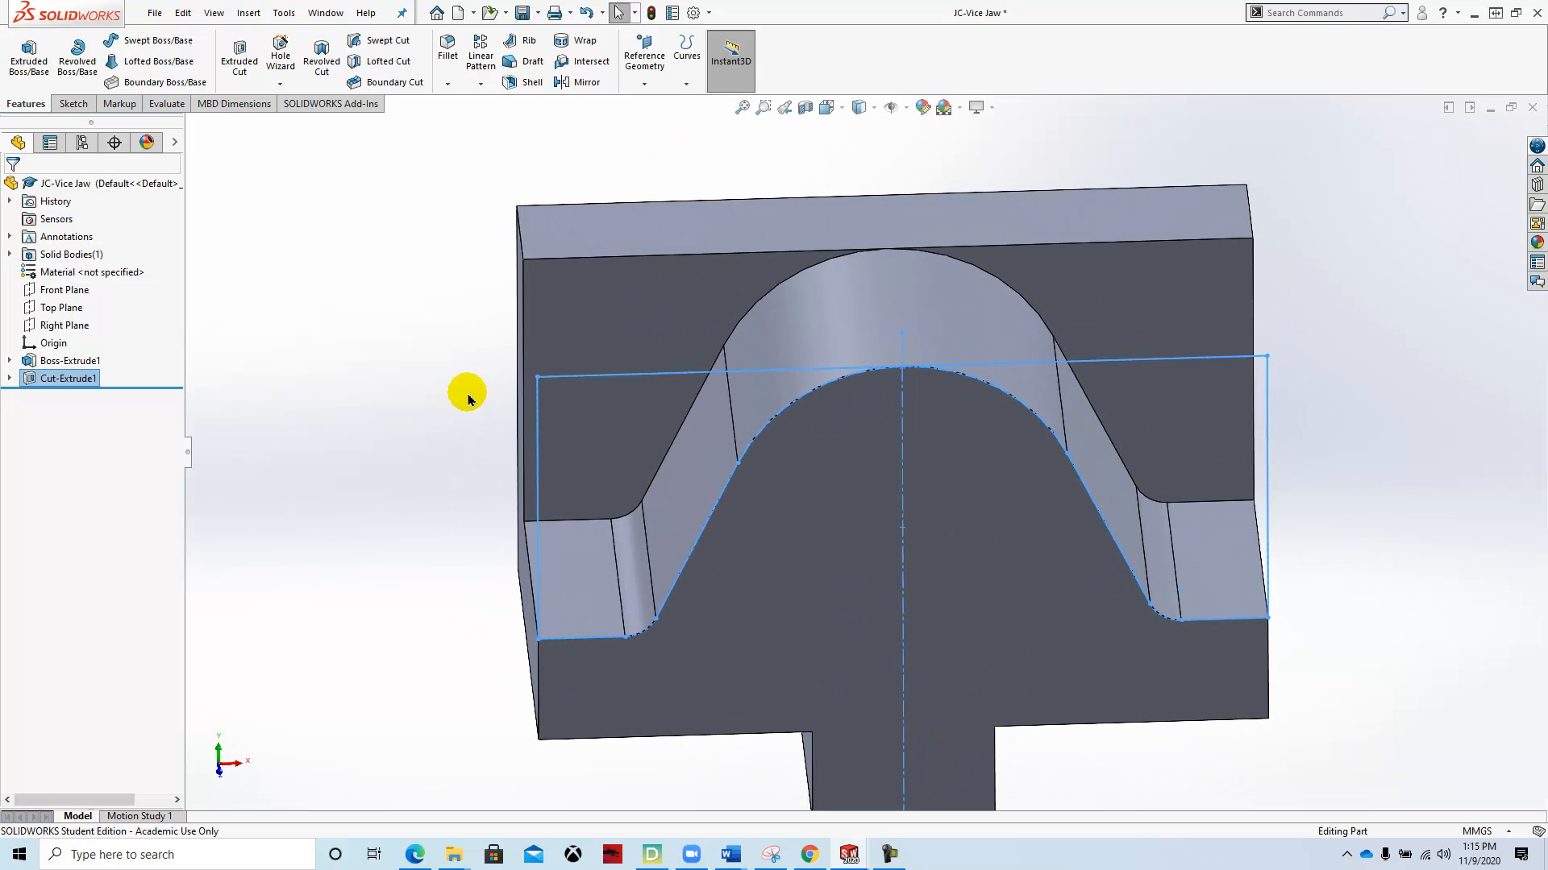
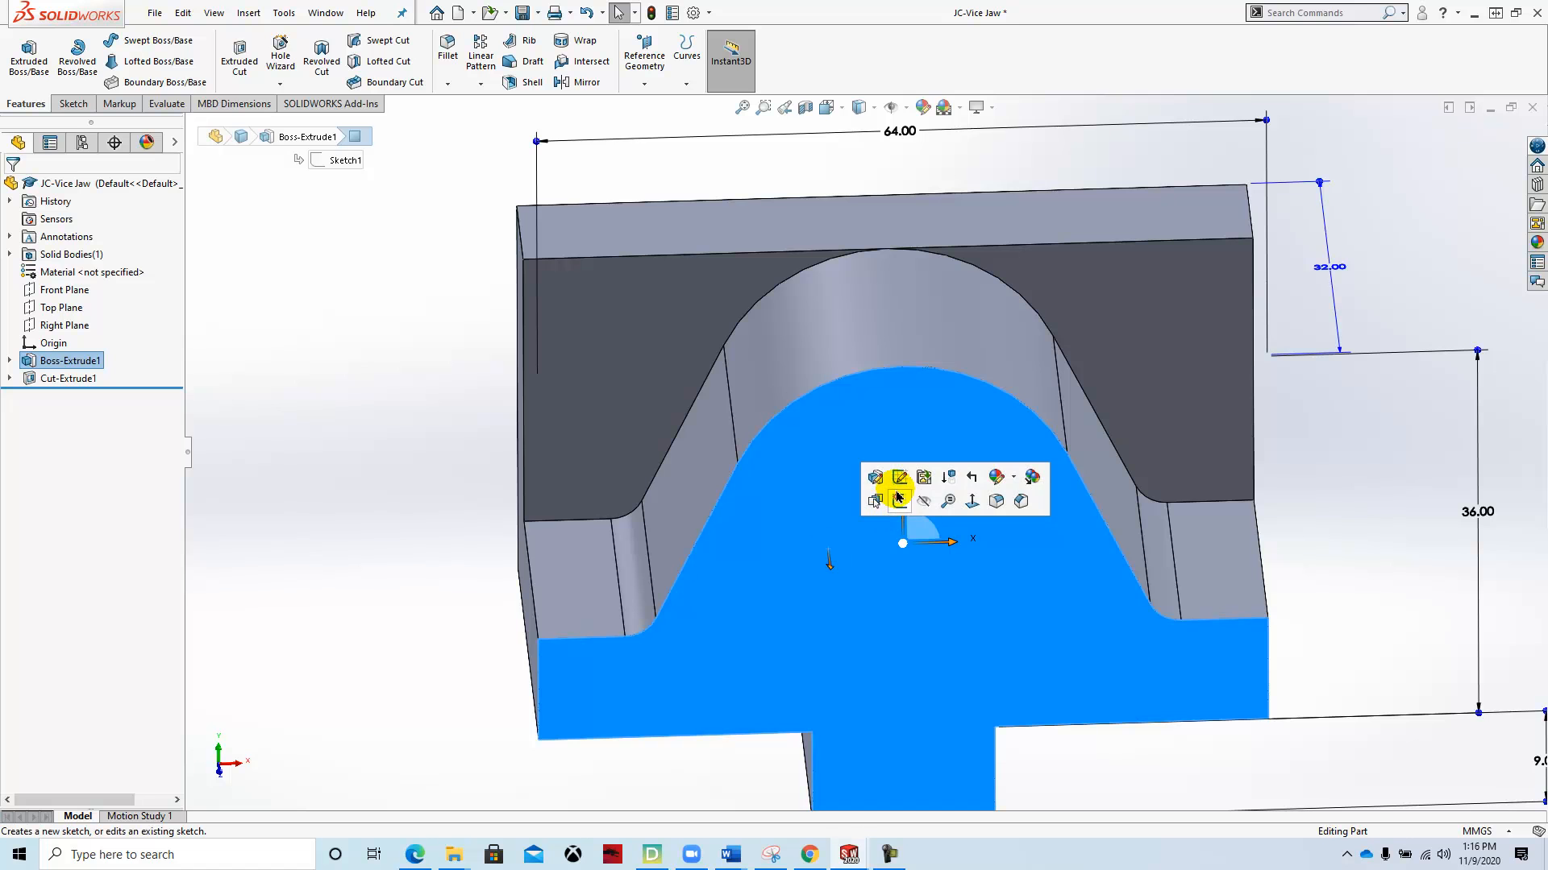
{"action": "left_click", "coordinate": [901, 503]}
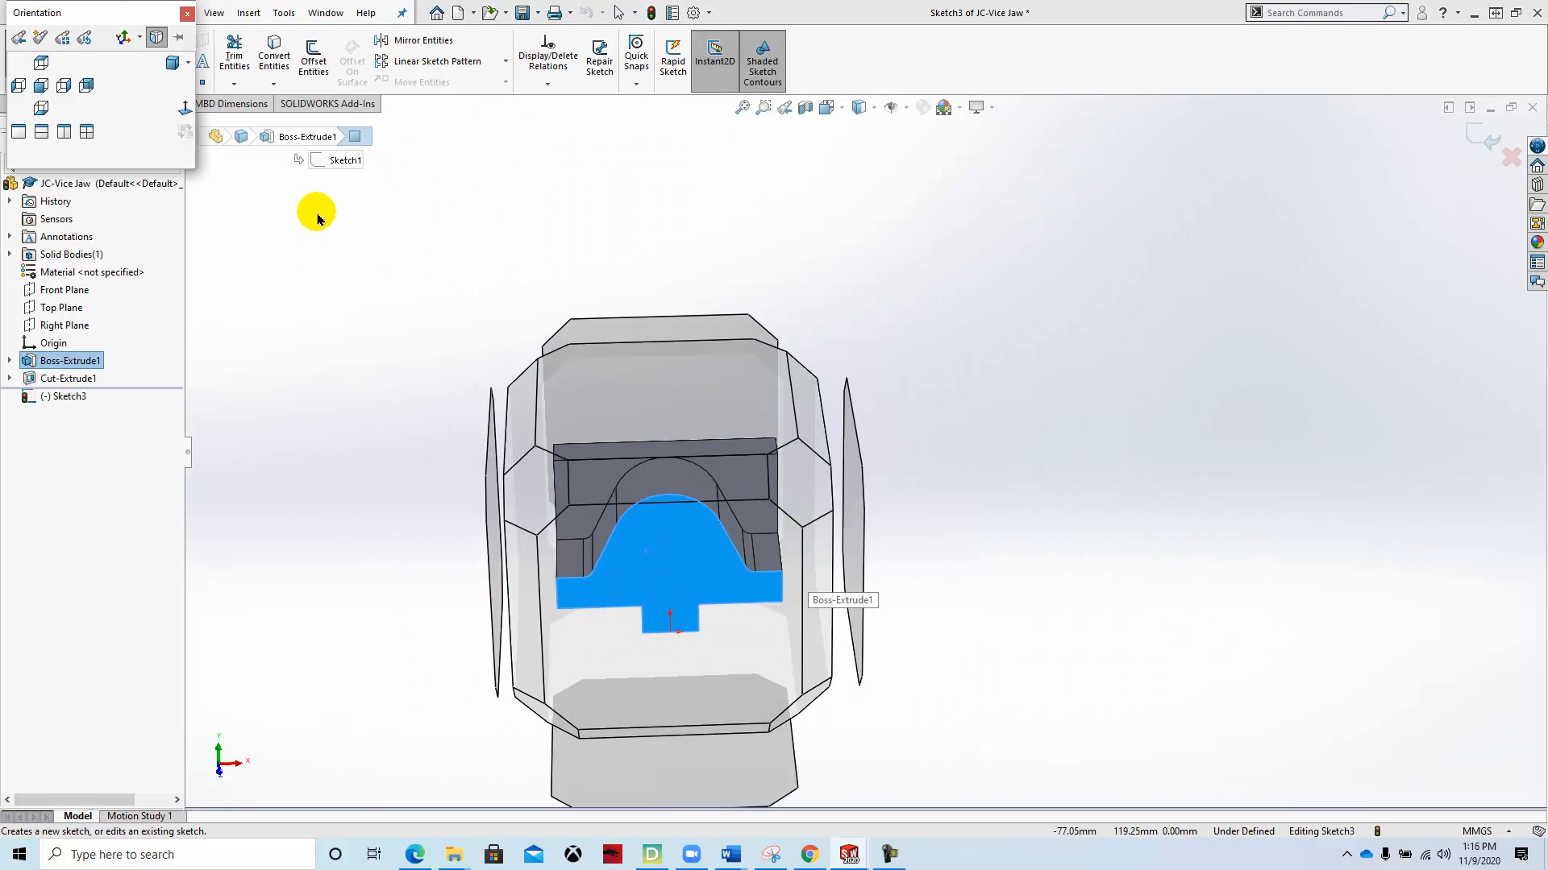
{"action": "double_click", "coordinate": [185, 108]}
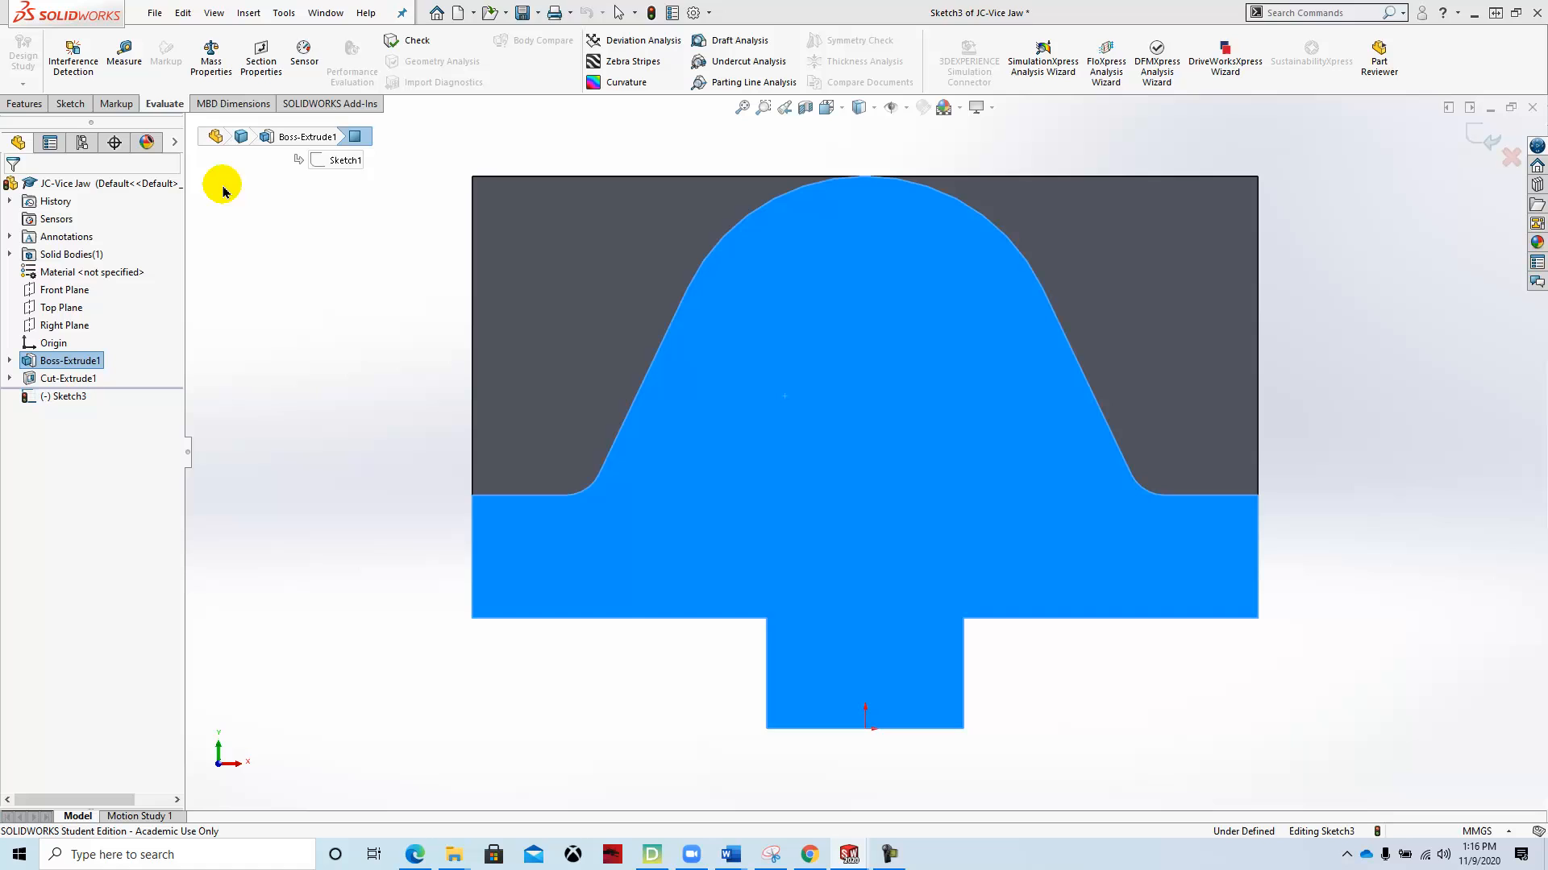
{"action": "left_click", "coordinate": [56, 105]}
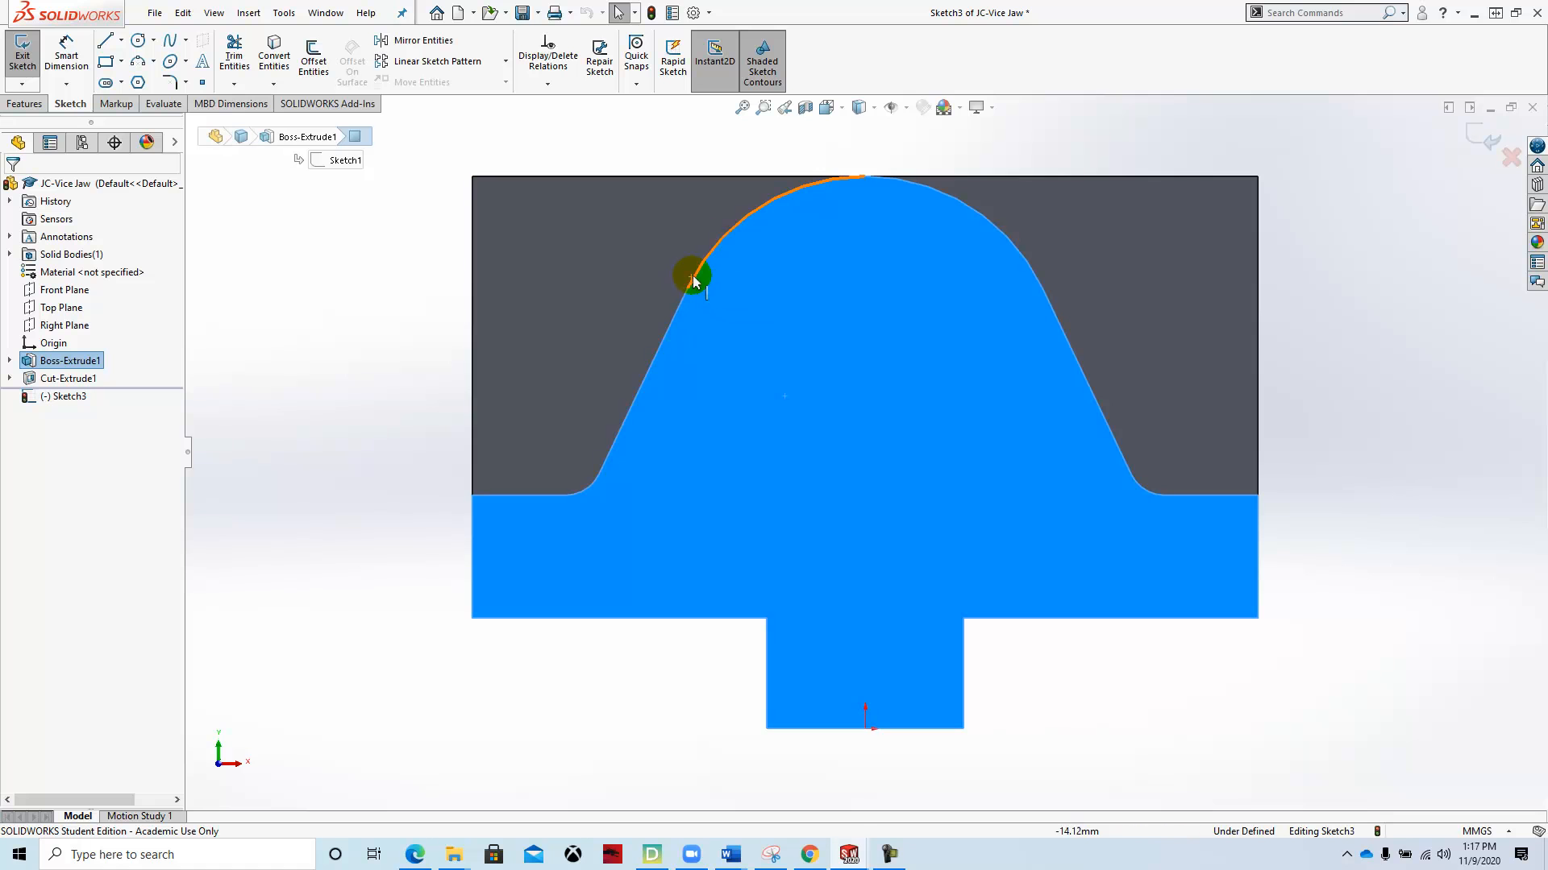
Step: Draw a vertical centerline from the origin up to the top of the arch
{"action": "left_click", "coordinate": [121, 41]}
{"action": "left_click", "coordinate": [138, 77]}
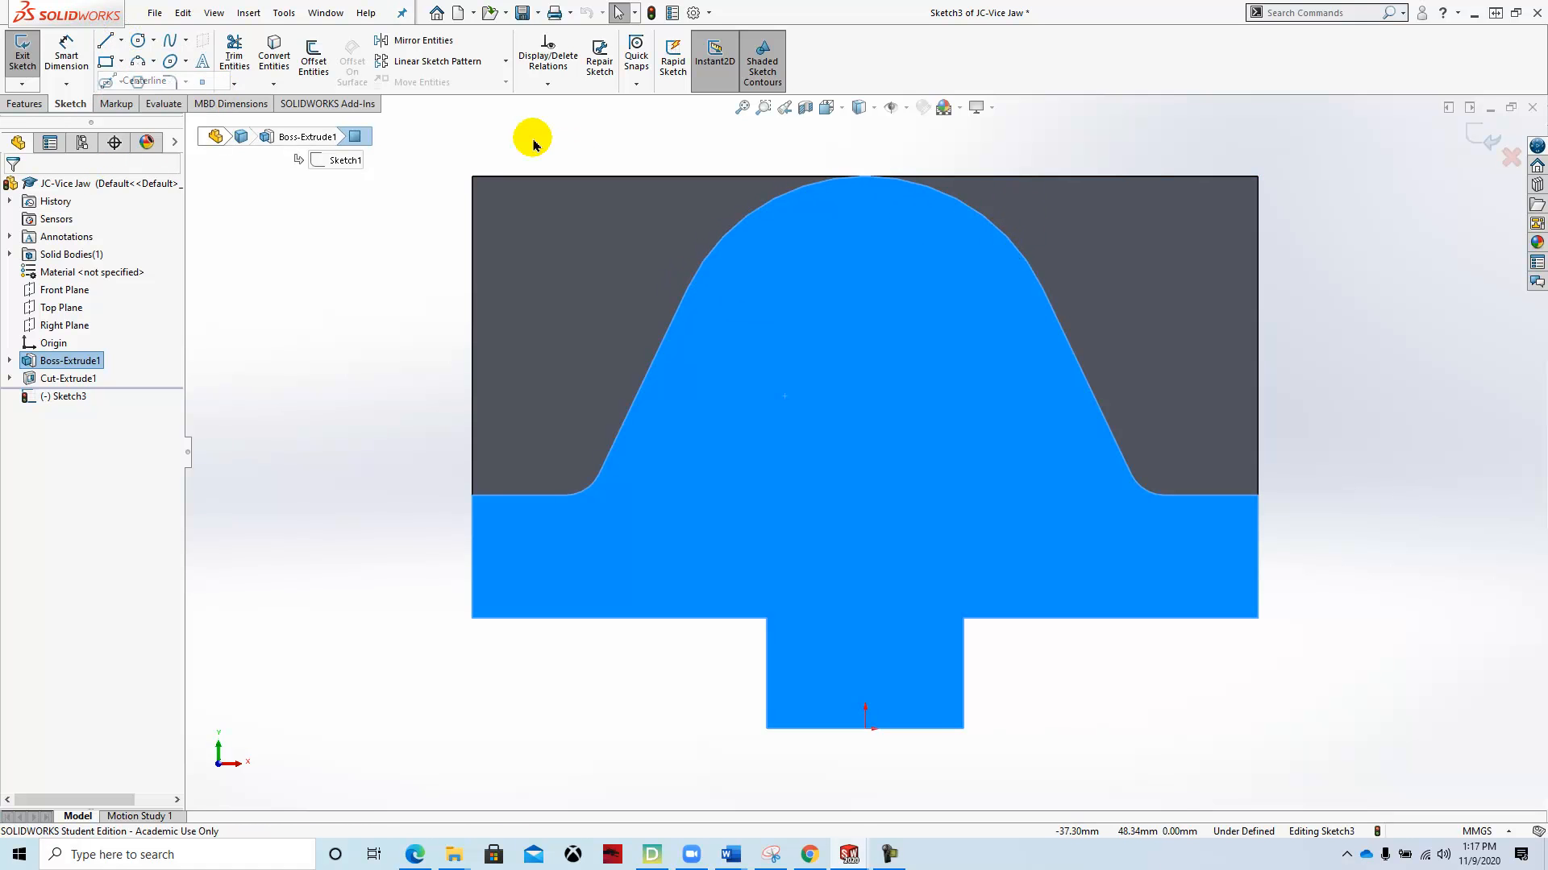
{"action": "left_click", "coordinate": [865, 729]}
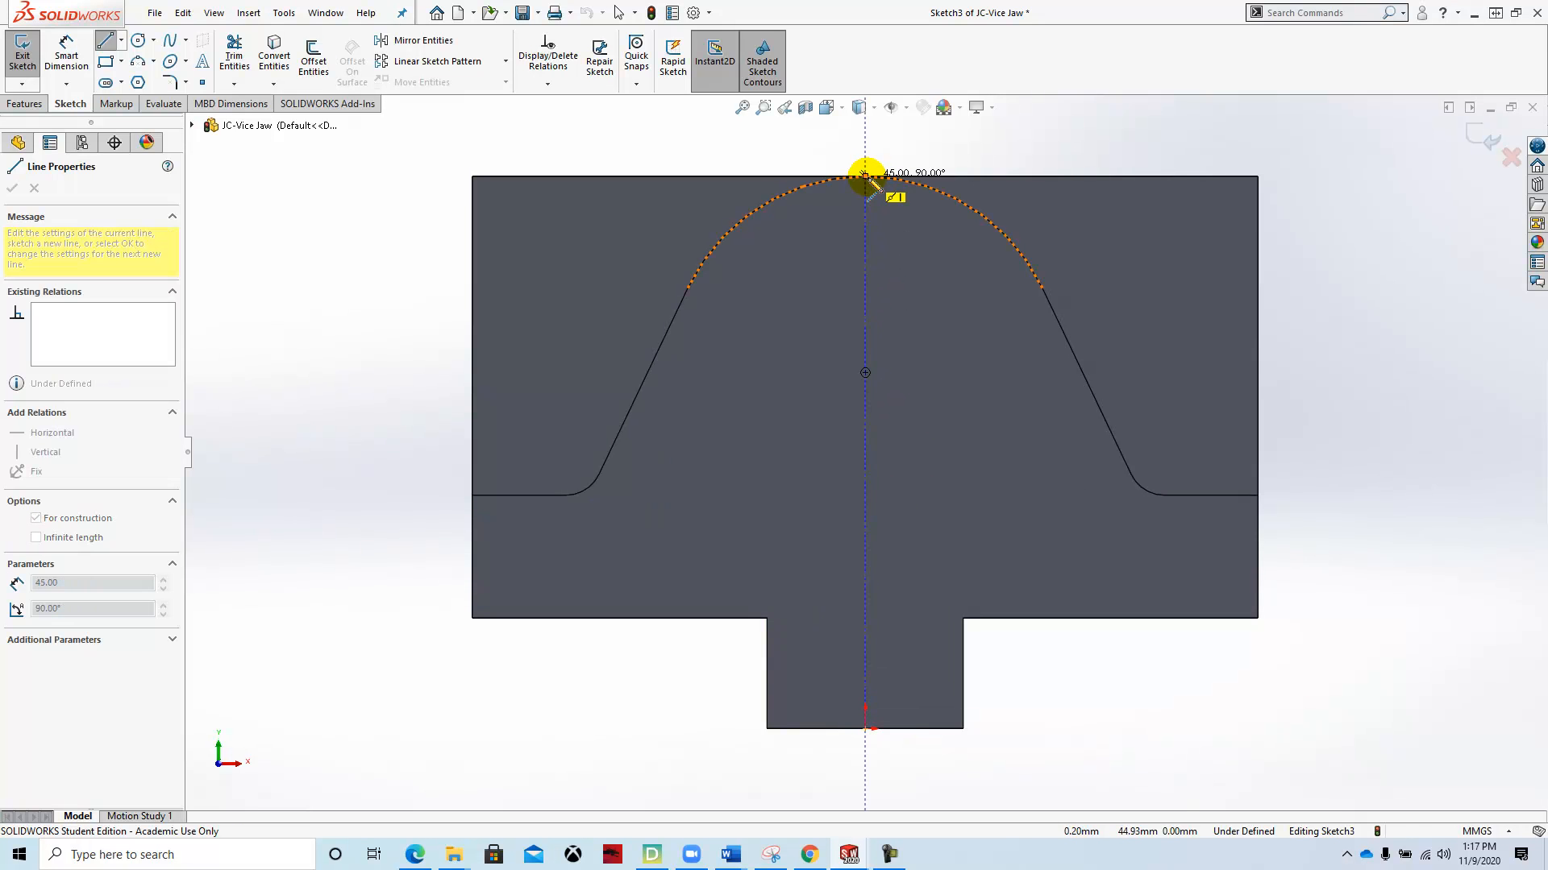
{"action": "left_click", "coordinate": [865, 175]}
{"action": "key", "text": "Escape"}
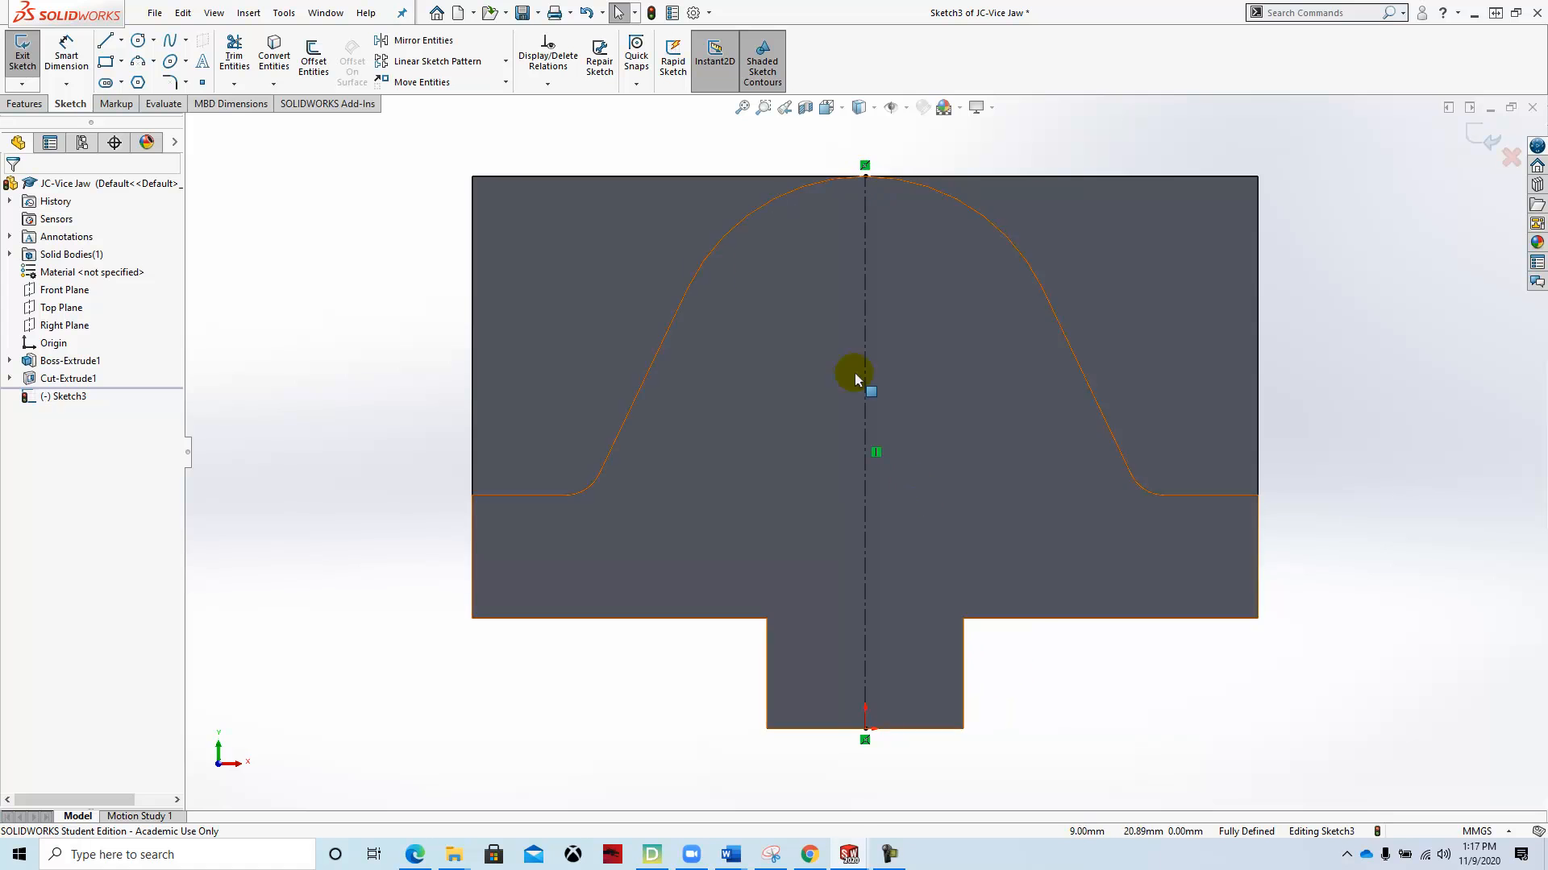
Step: Sketch a circle centred on the arch's center point and set its radius to 6 mm
{"action": "left_click", "coordinate": [138, 40]}
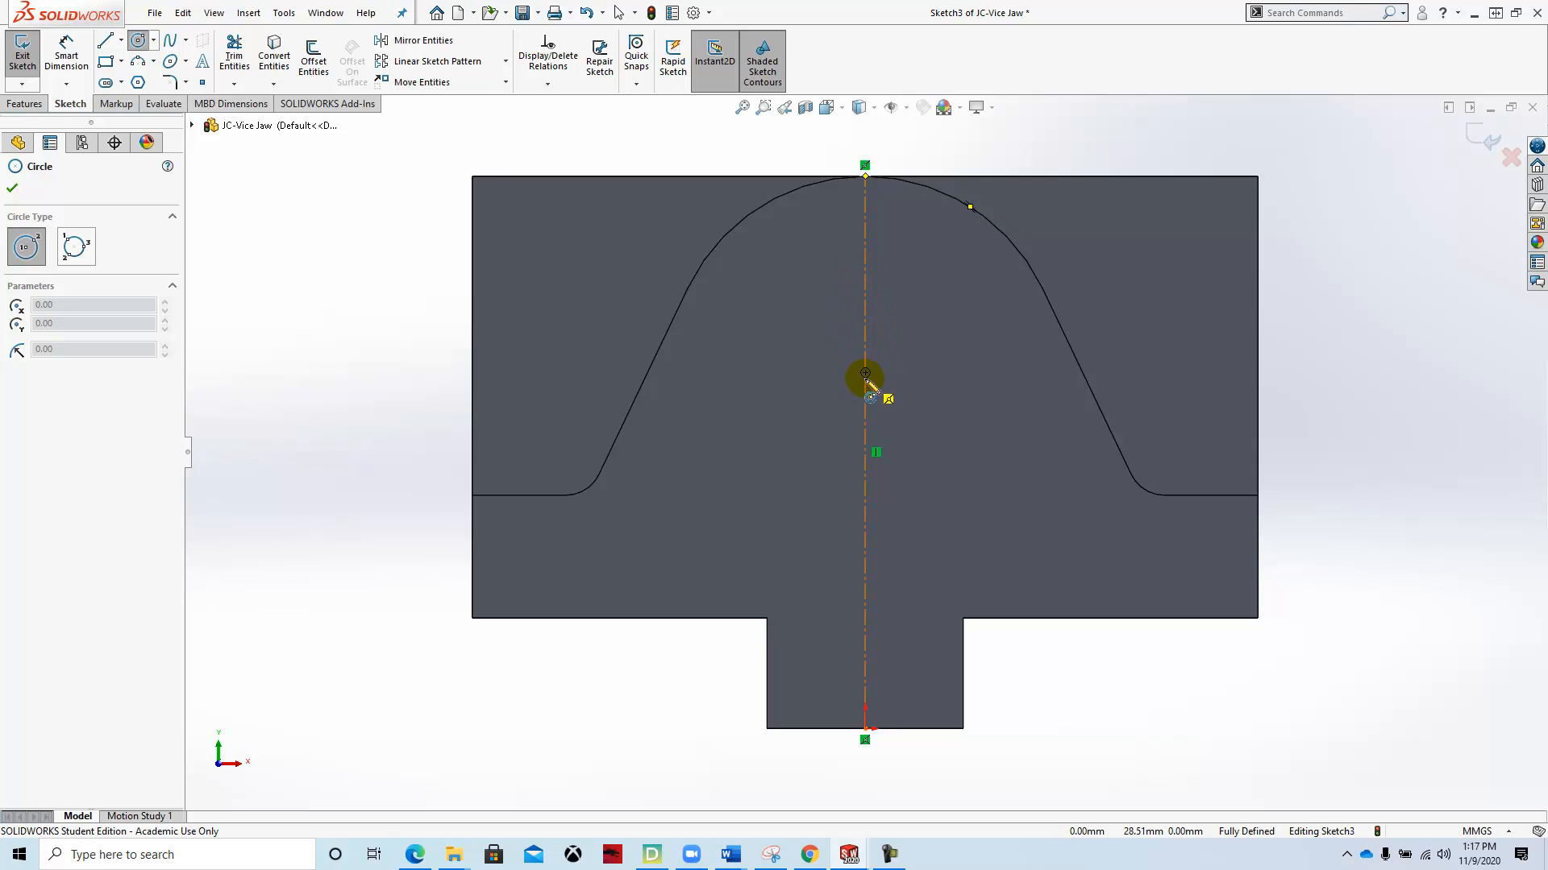
{"action": "left_click_drag", "start_coordinate": [866, 374], "coordinate": [956, 379]}
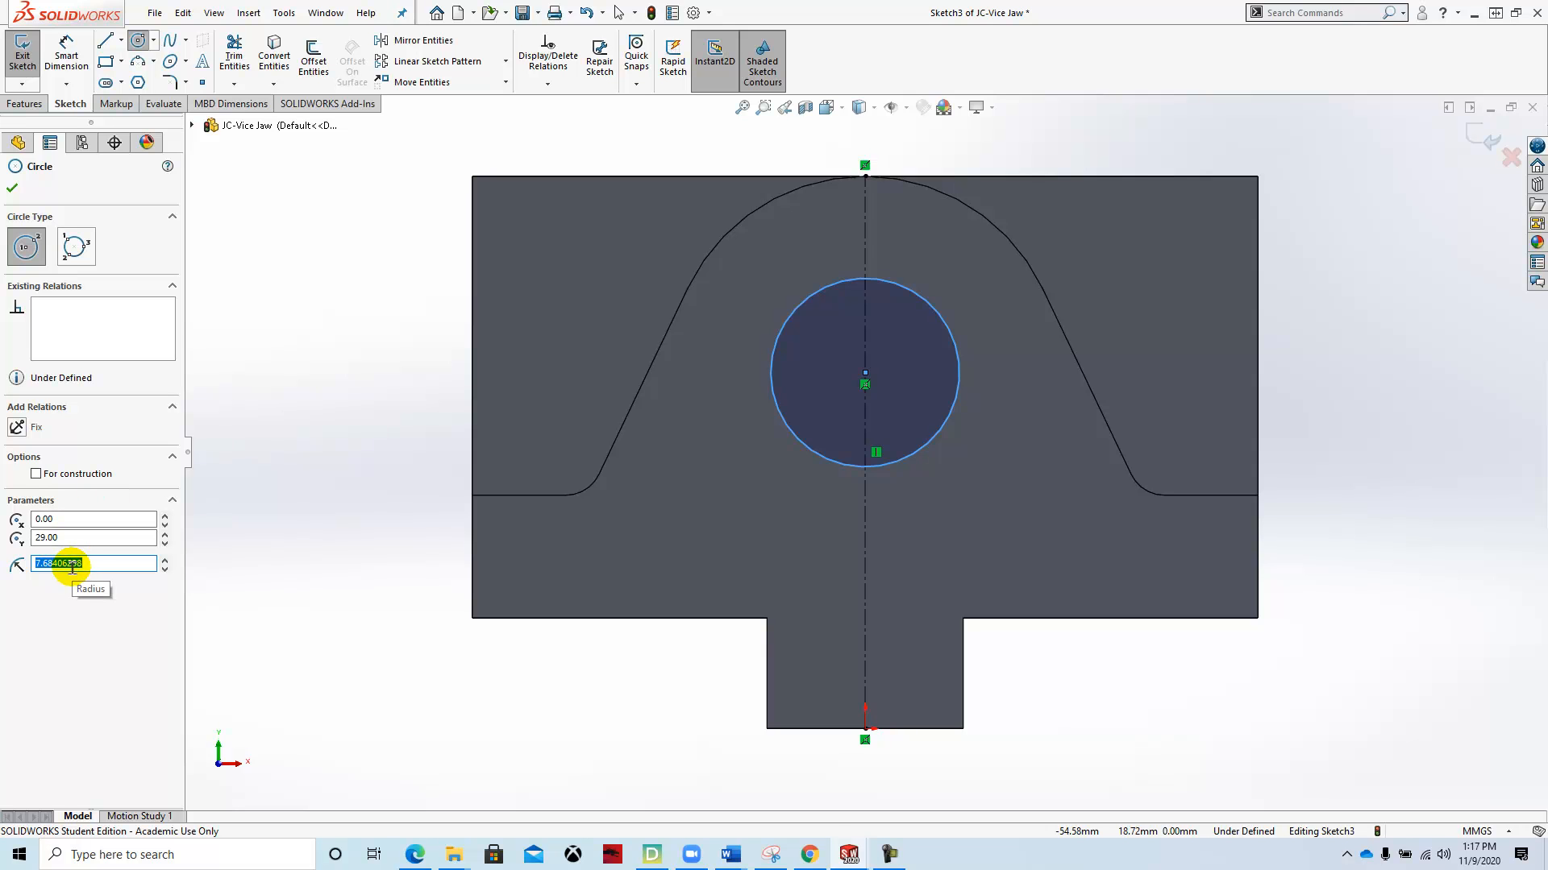
{"action": "type", "text": "6"}
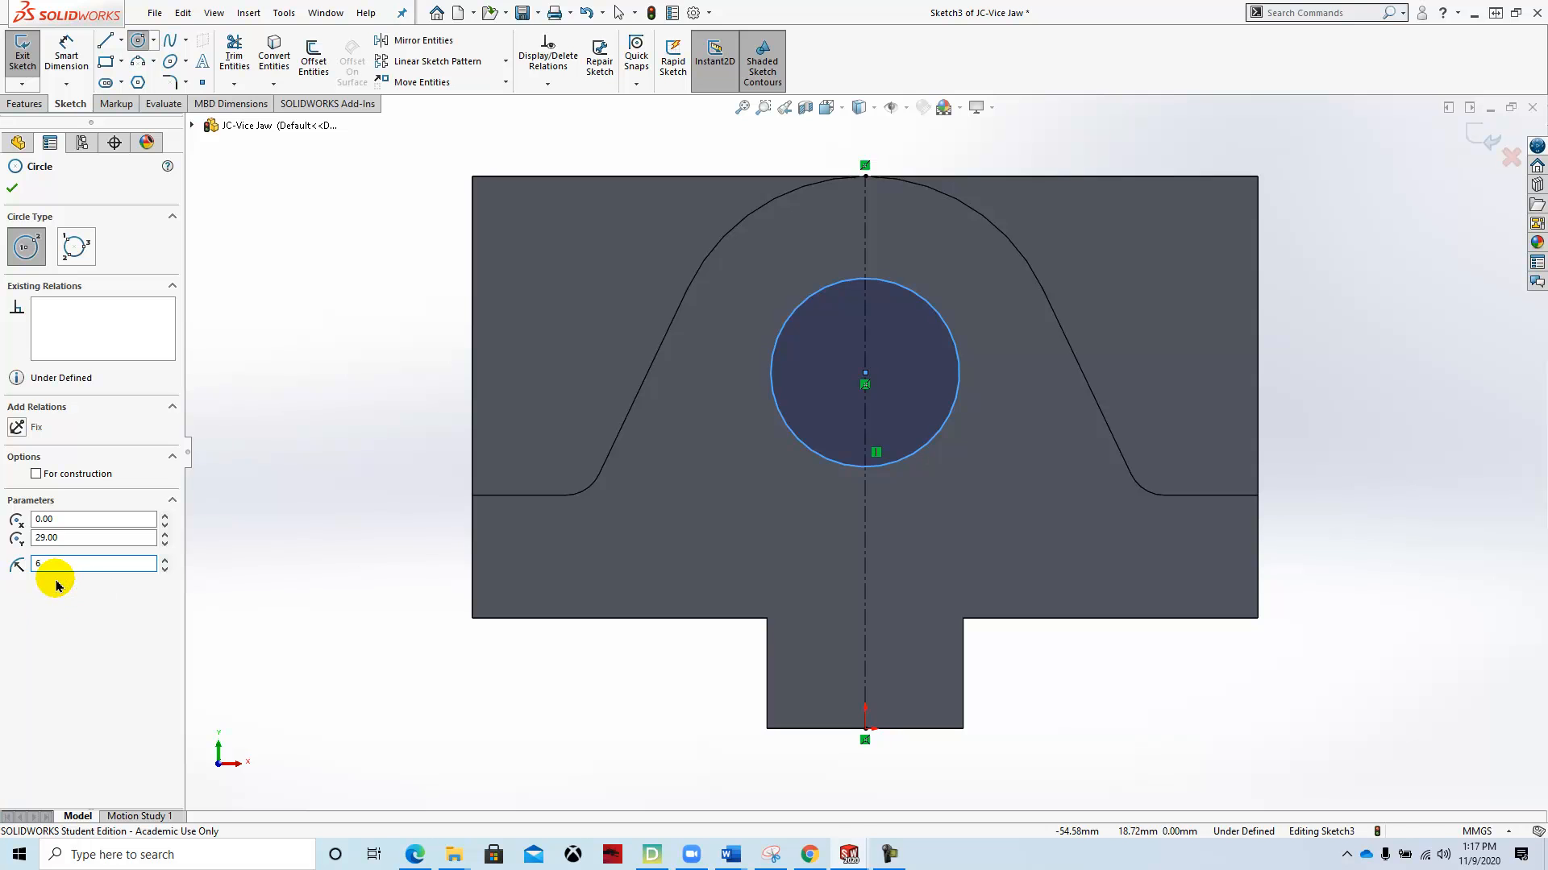
{"action": "key", "text": "Return"}
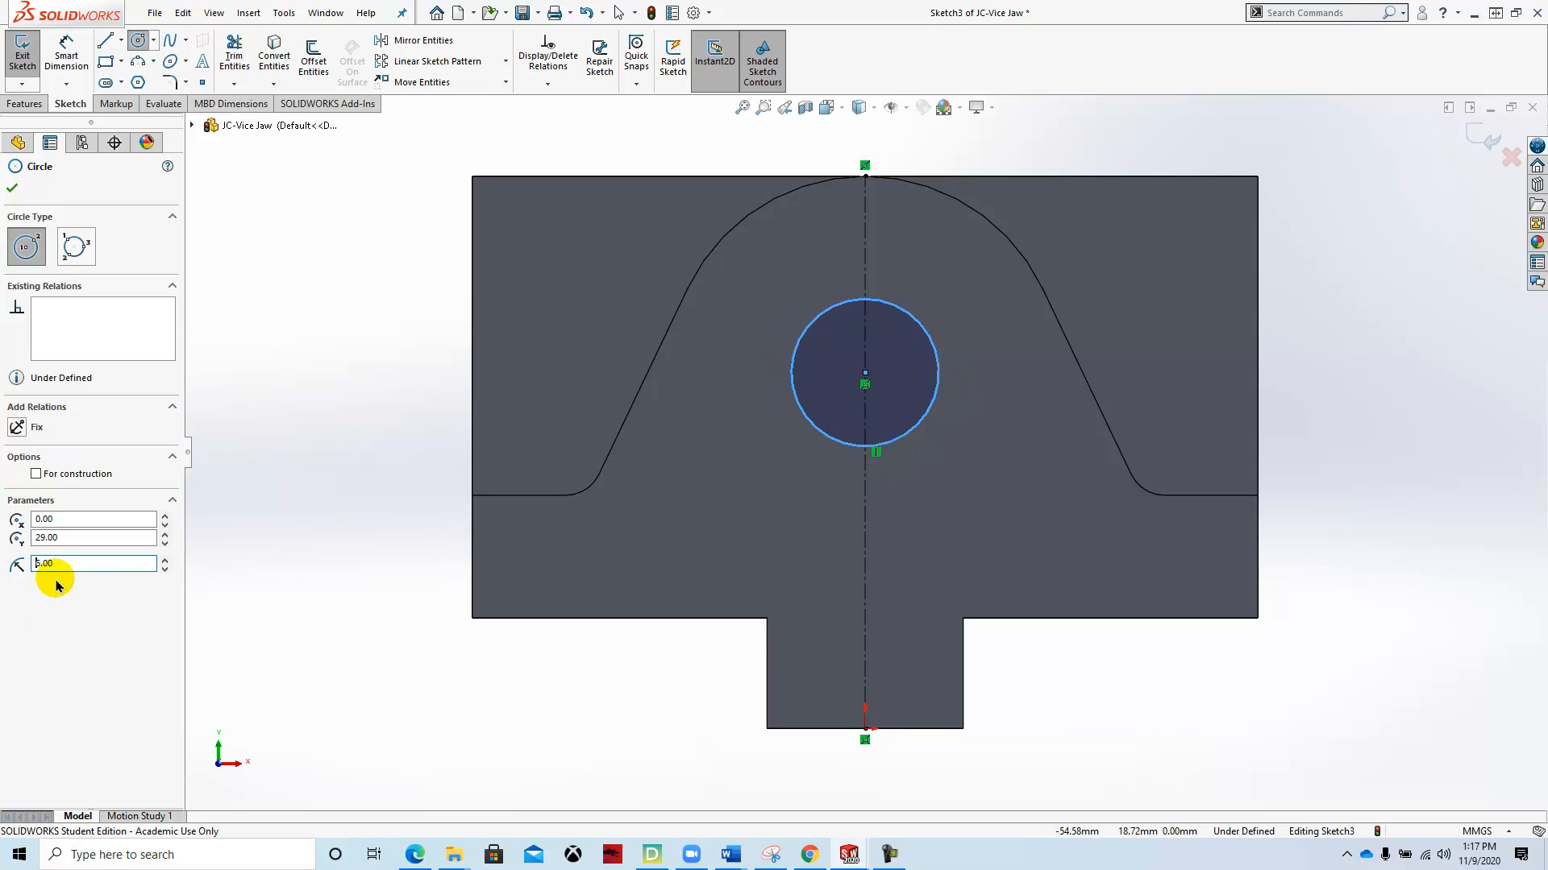
{"action": "left_click", "coordinate": [12, 188]}
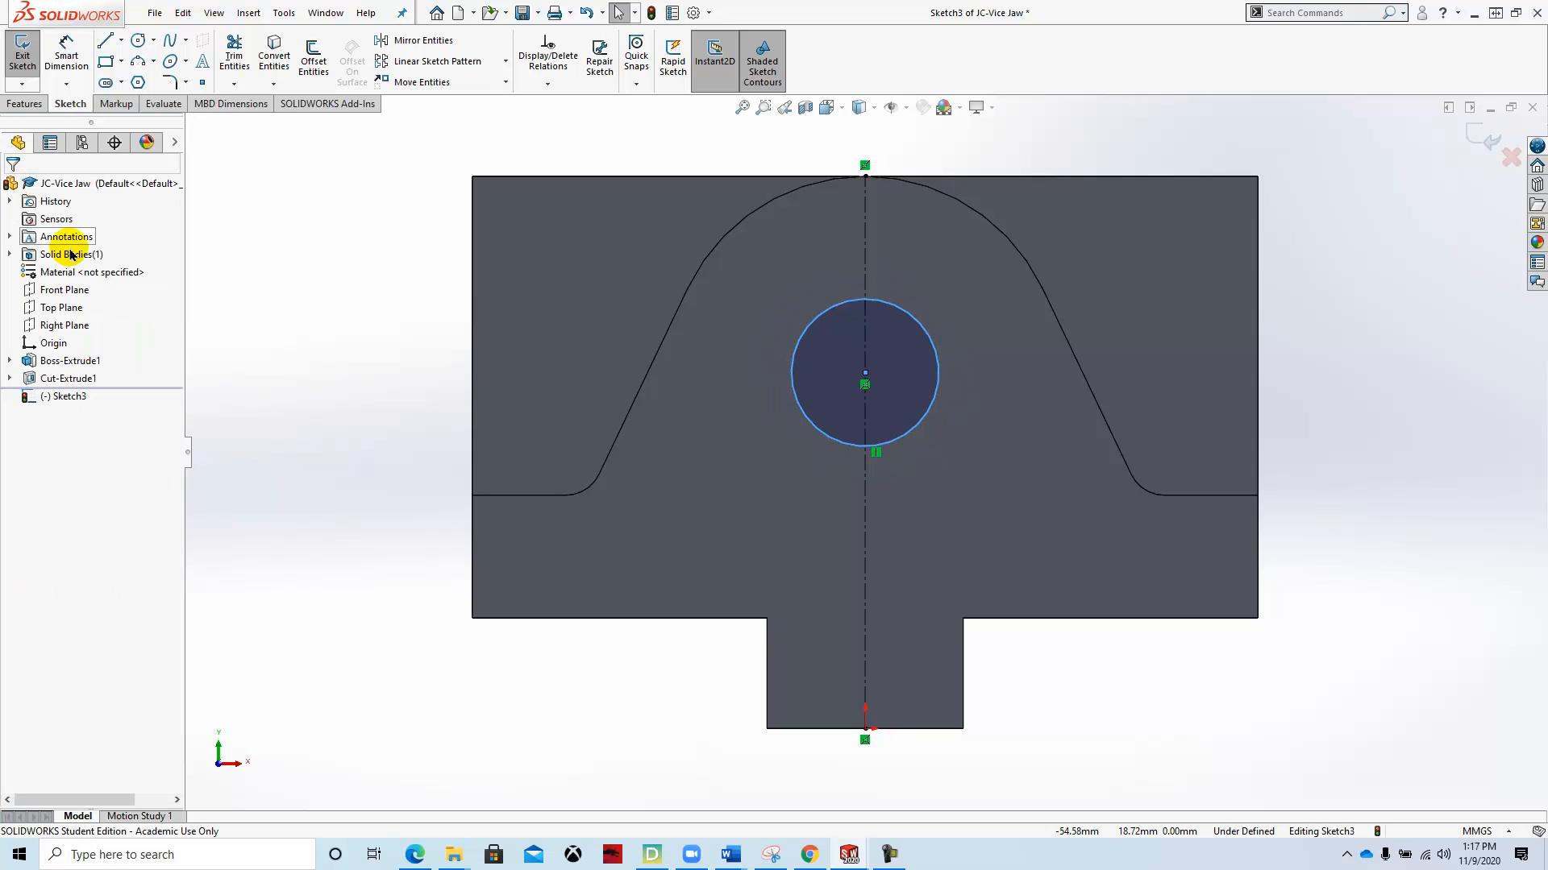
Step: Dimension the circle's diameter, accepting the proposed 12 mm
{"action": "left_click", "coordinate": [67, 55]}
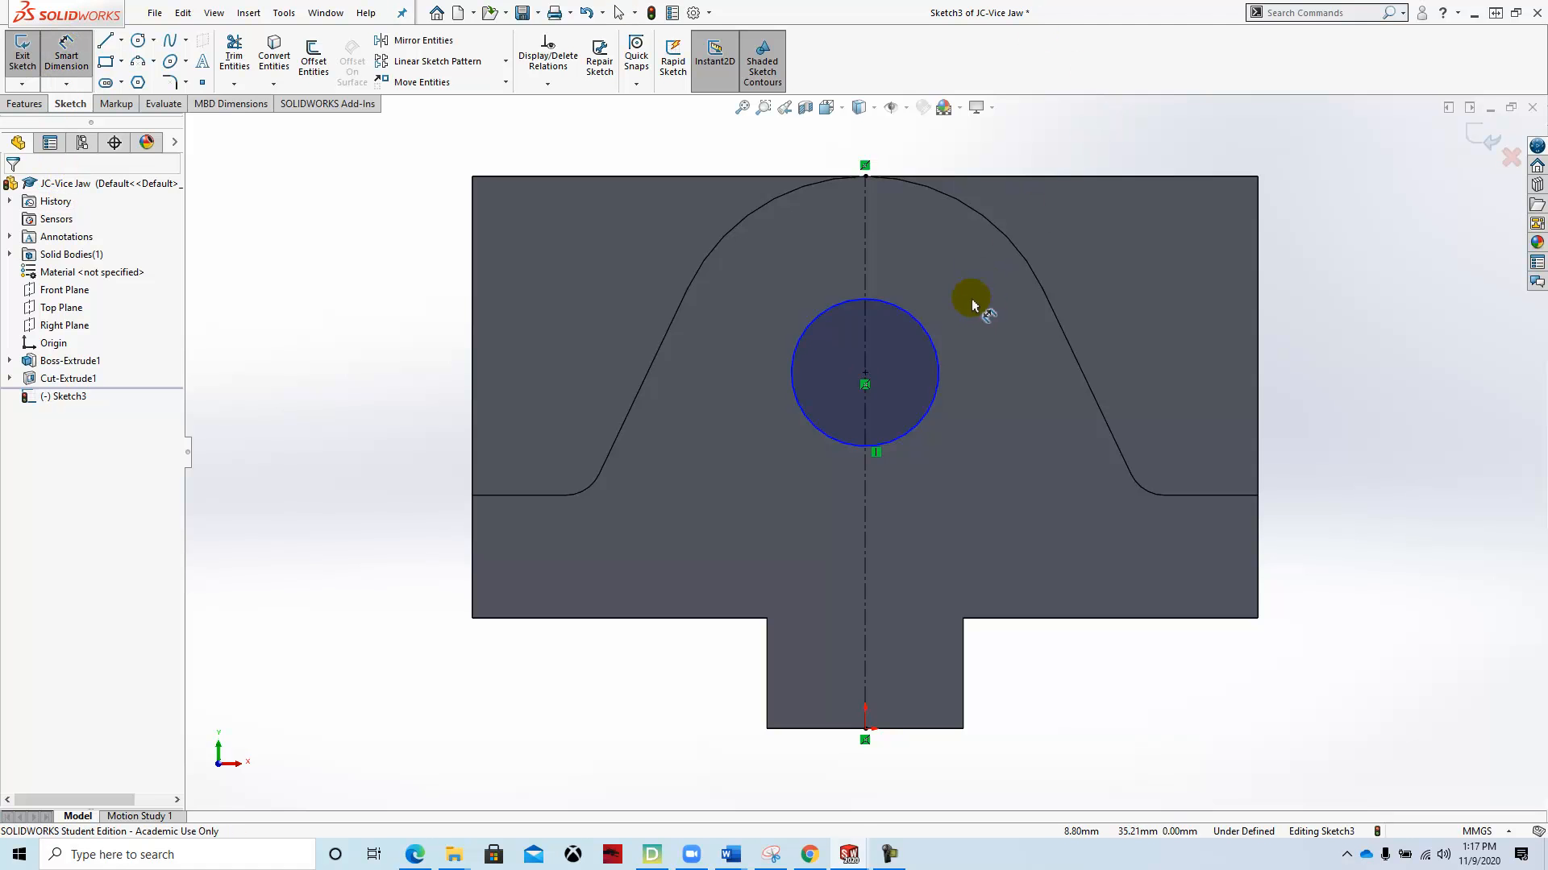
{"action": "left_click", "coordinate": [932, 328]}
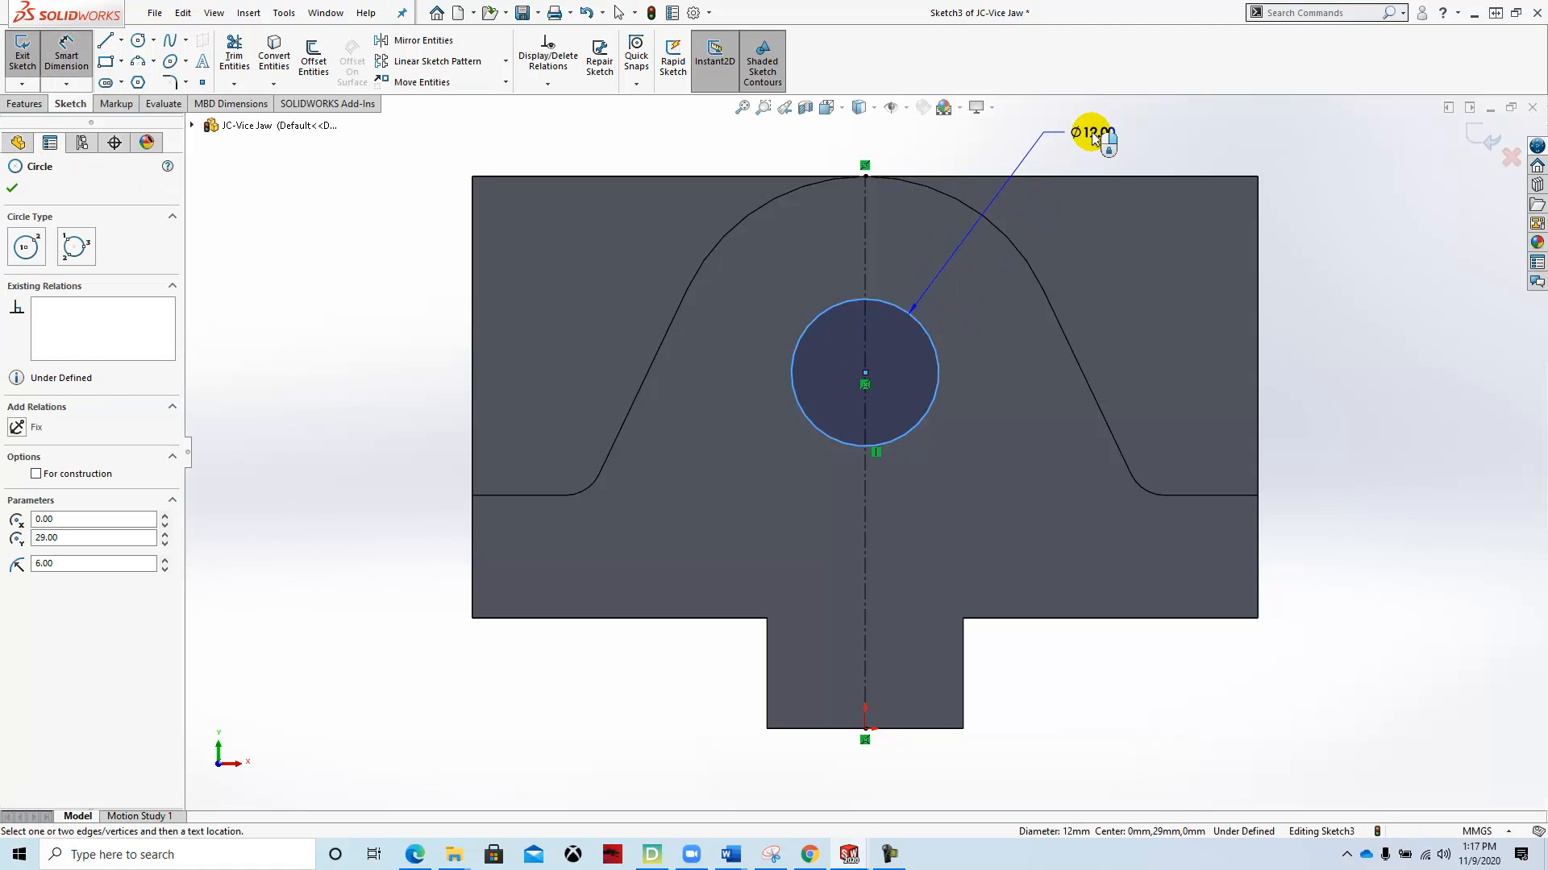
{"action": "left_click", "coordinate": [1090, 133]}
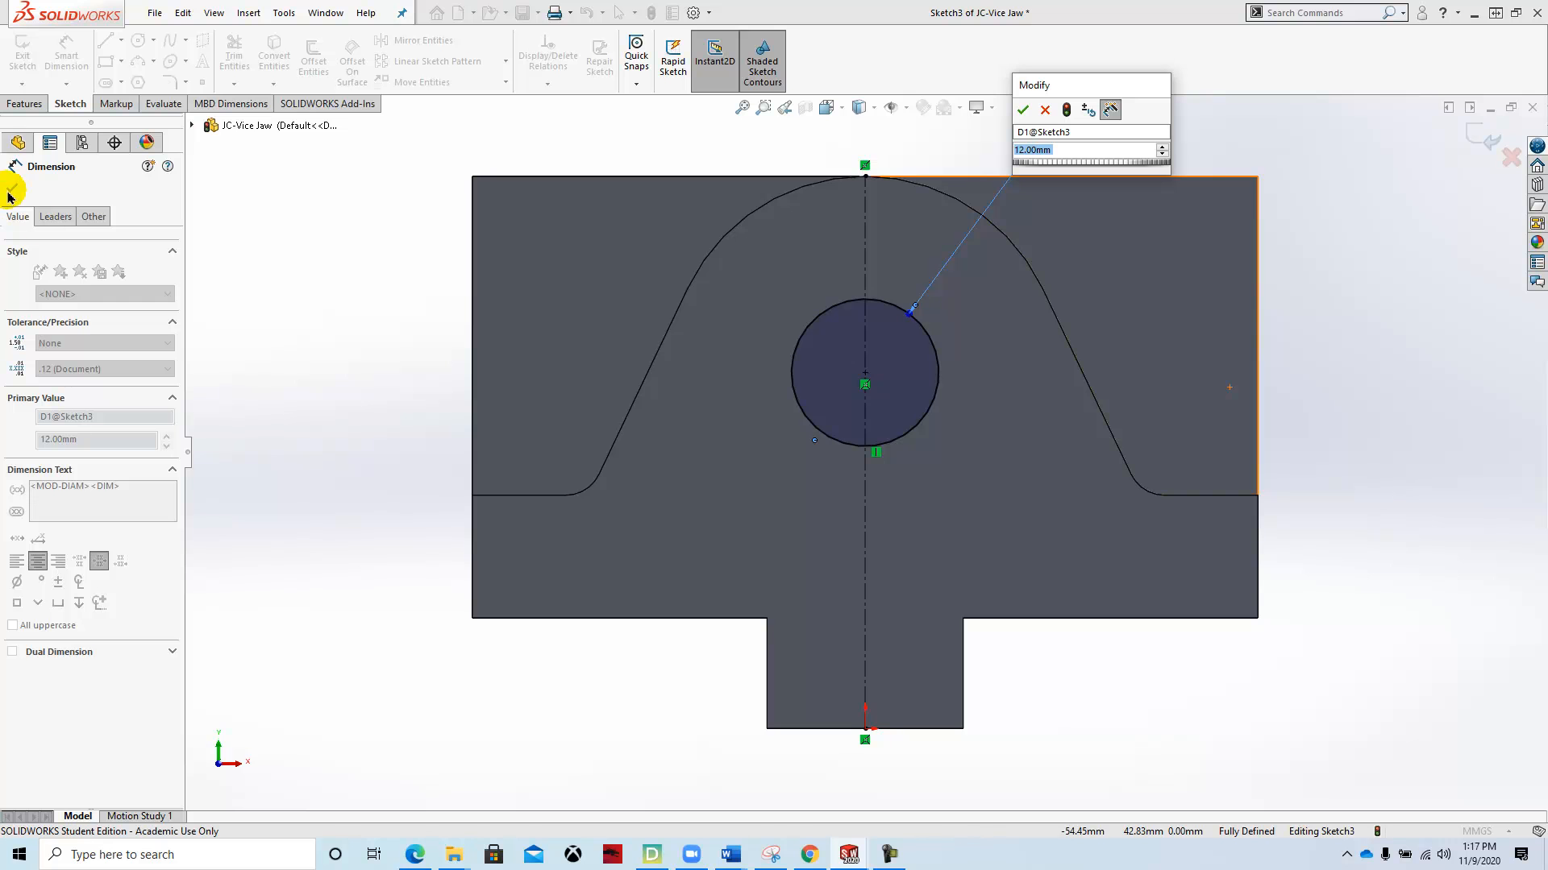
{"action": "left_click", "coordinate": [1023, 110]}
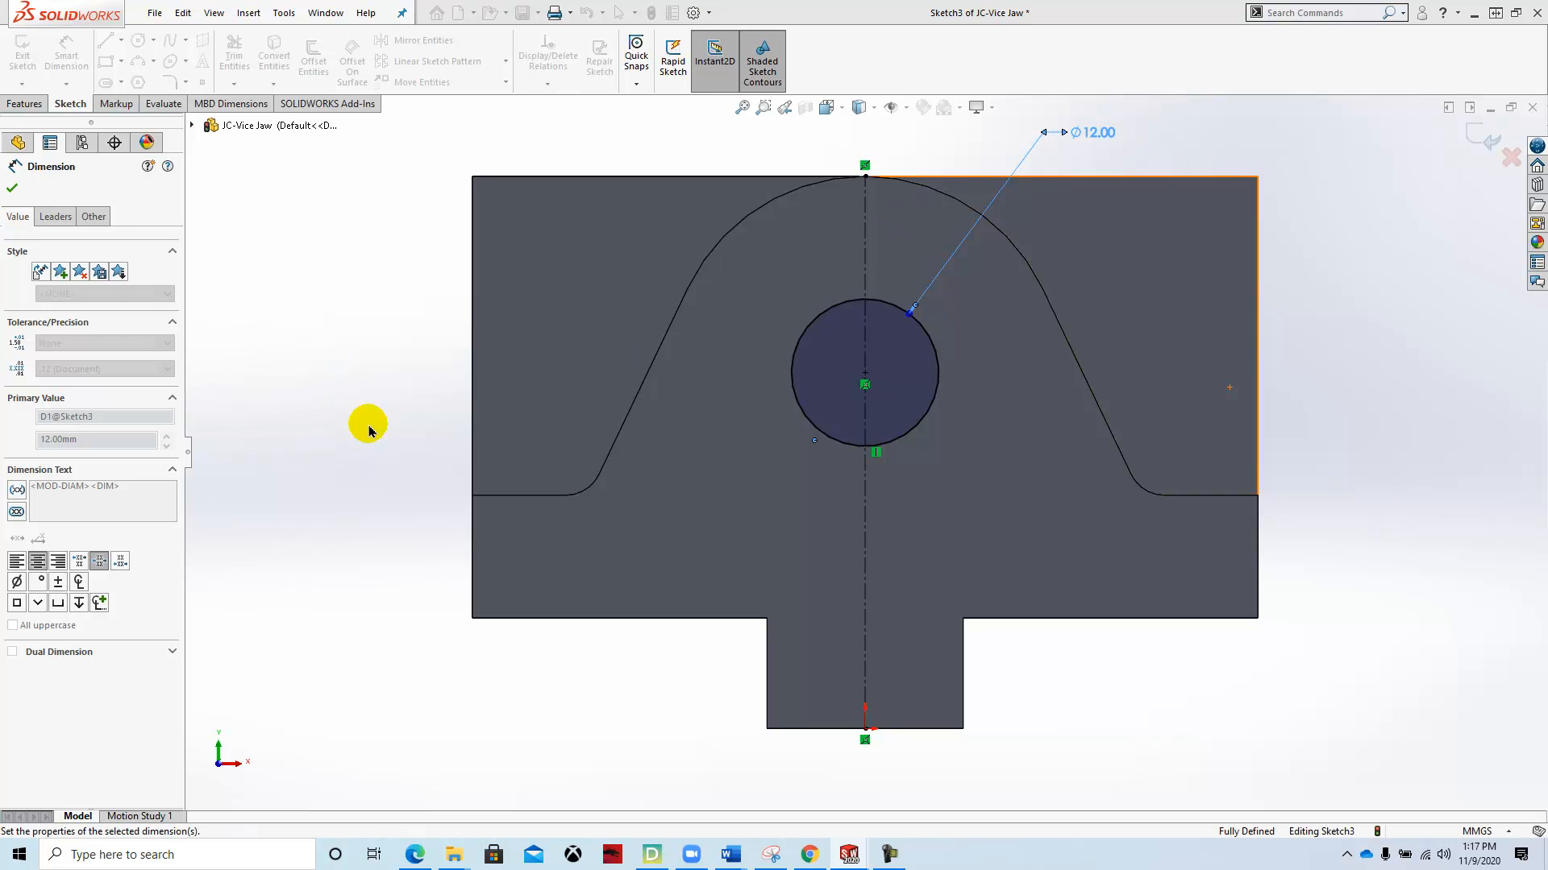
Step: Cut-extrude the 12 mm circle blind into the arched front face to a depth of 24 mm
{"action": "left_click", "coordinate": [24, 103]}
{"action": "left_click", "coordinate": [239, 53]}
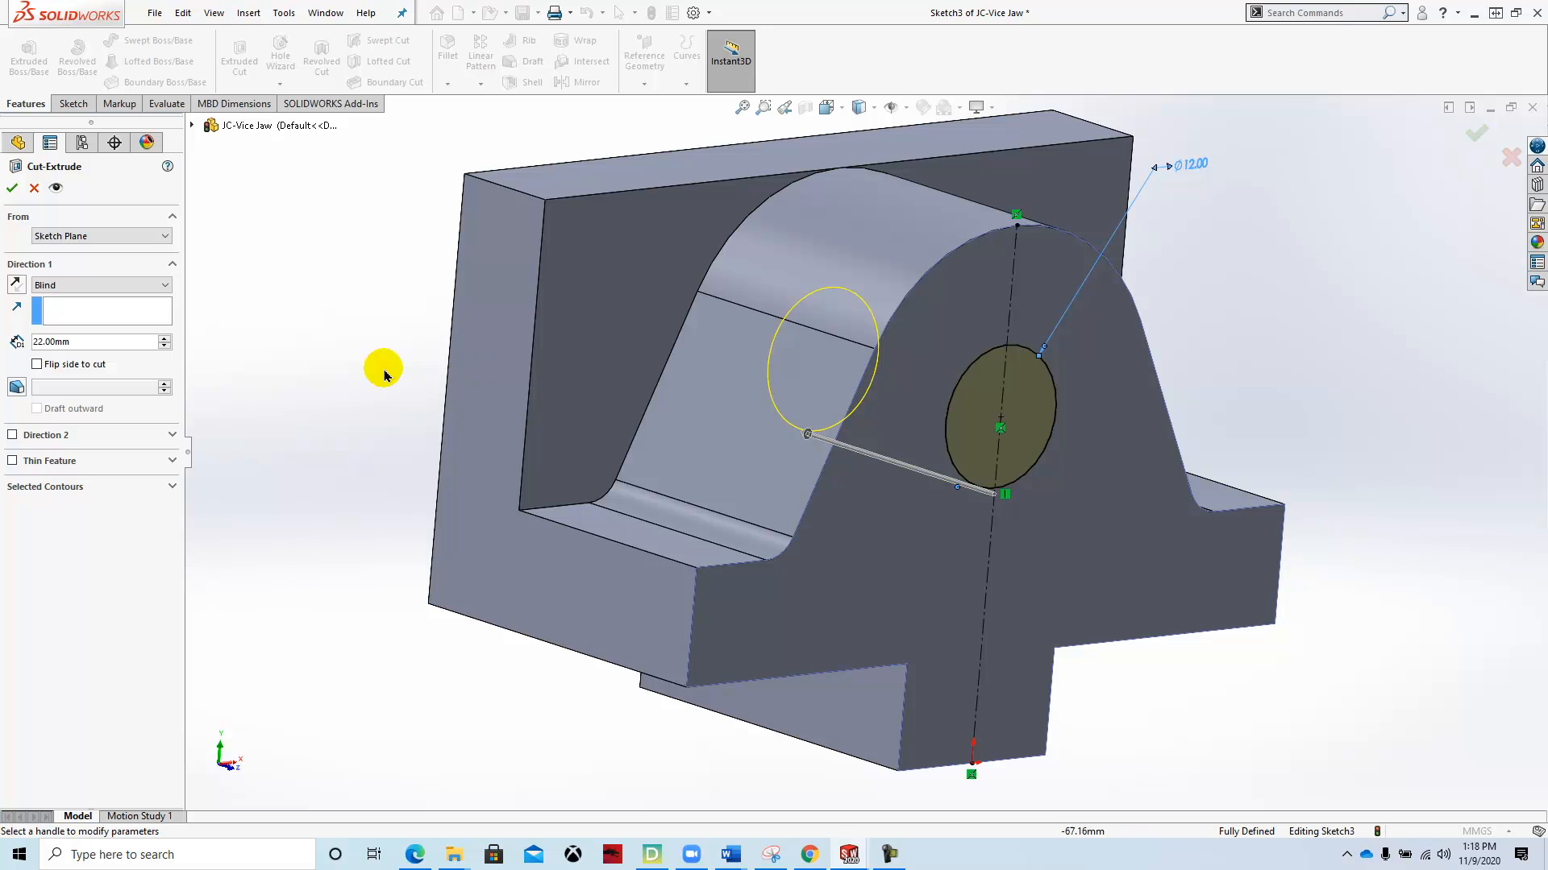
{"action": "left_click_drag", "start_coordinate": [111, 343], "coordinate": [14, 340]}
{"action": "type", "text": "24"}
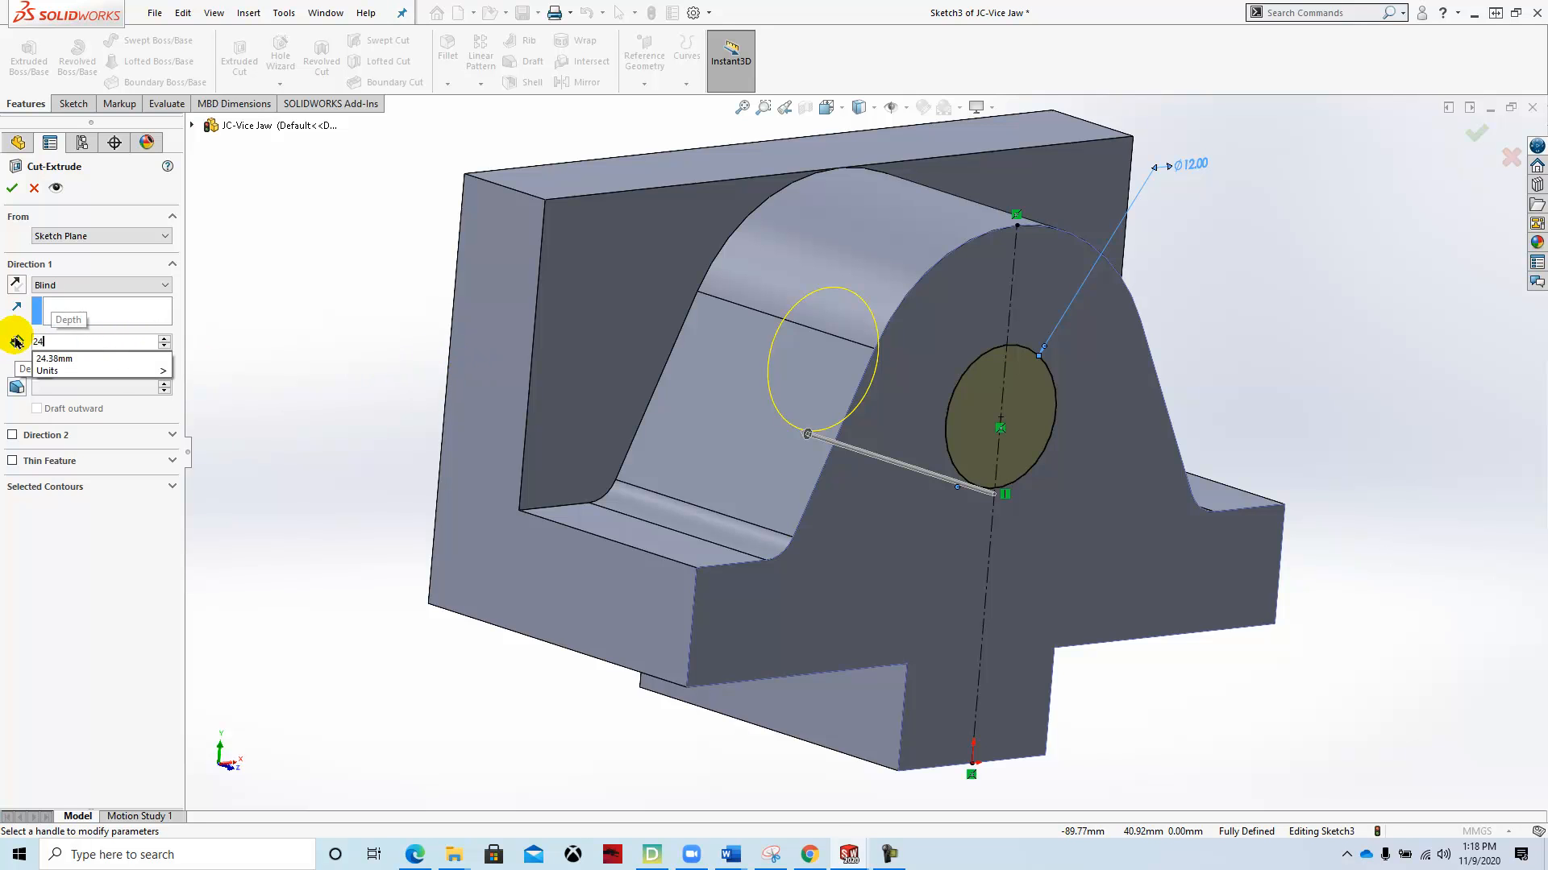
{"action": "key", "text": "Return"}
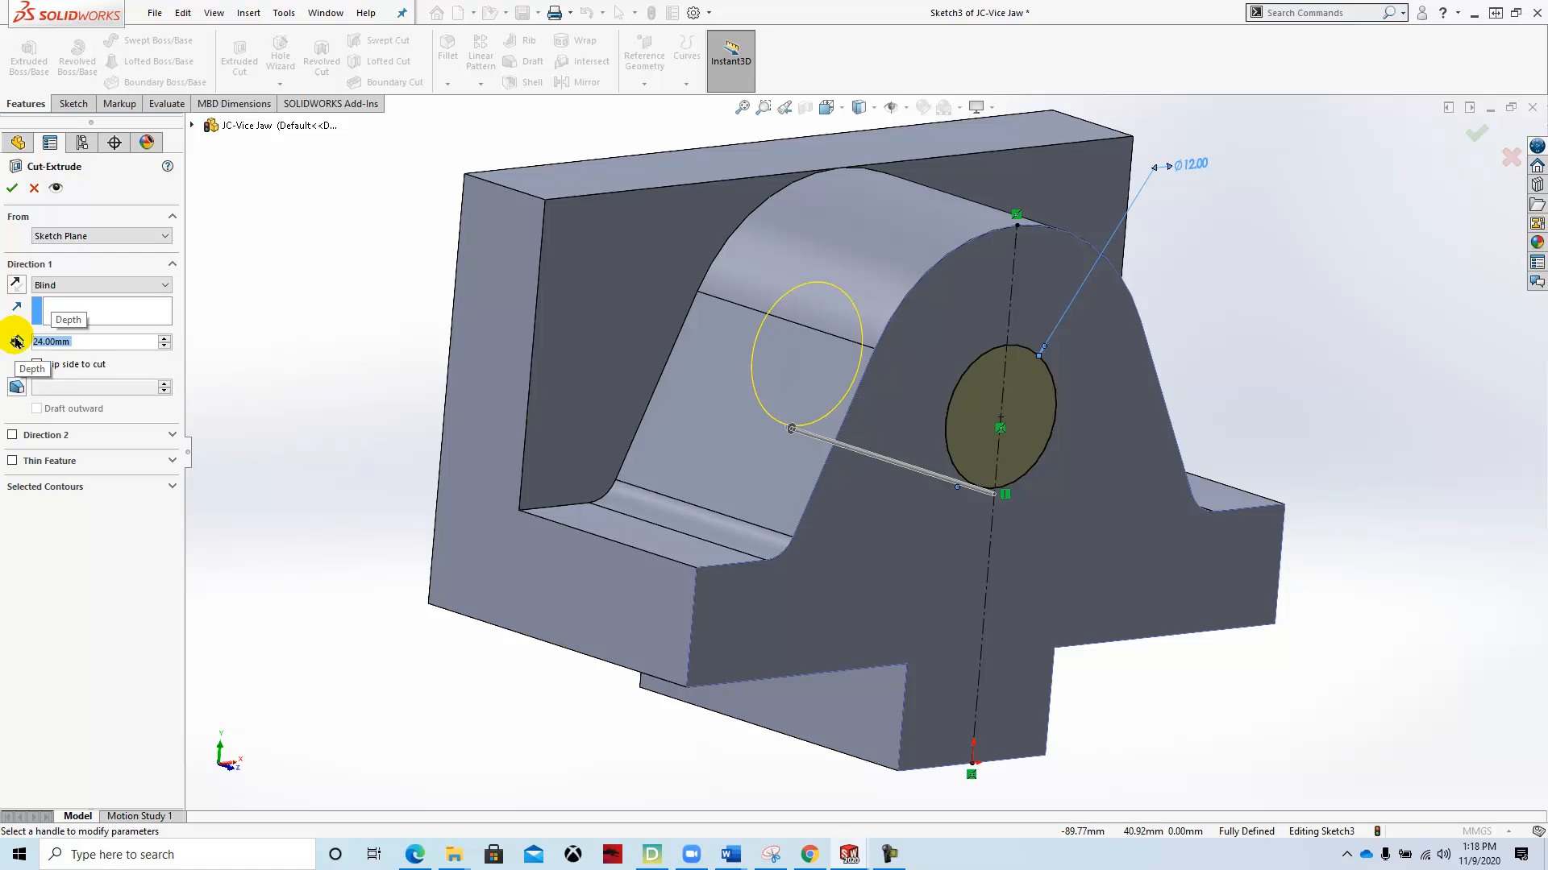
{"action": "left_click", "coordinate": [12, 188]}
Step: After consulting the Vice Jaw drawing, start a Hole Wizard hole as an ANSI Inch bottoming tapped hole
{"action": "middle_click_drag", "start_coordinate": [559, 642], "coordinate": [630, 600]}
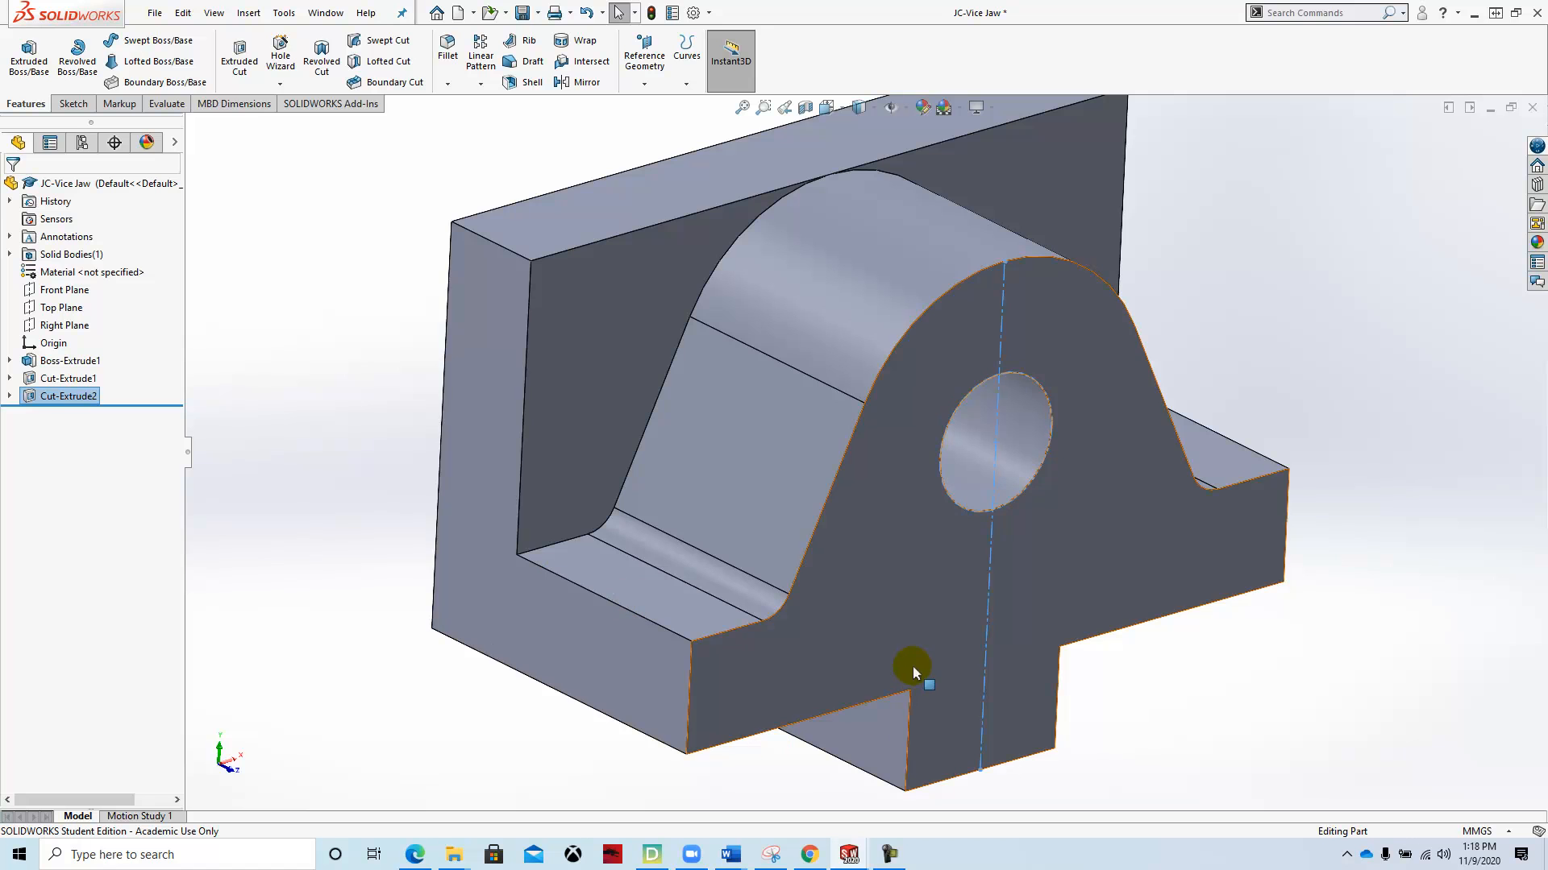
{"action": "middle_click_drag", "start_coordinate": [911, 722], "coordinate": [940, 335]}
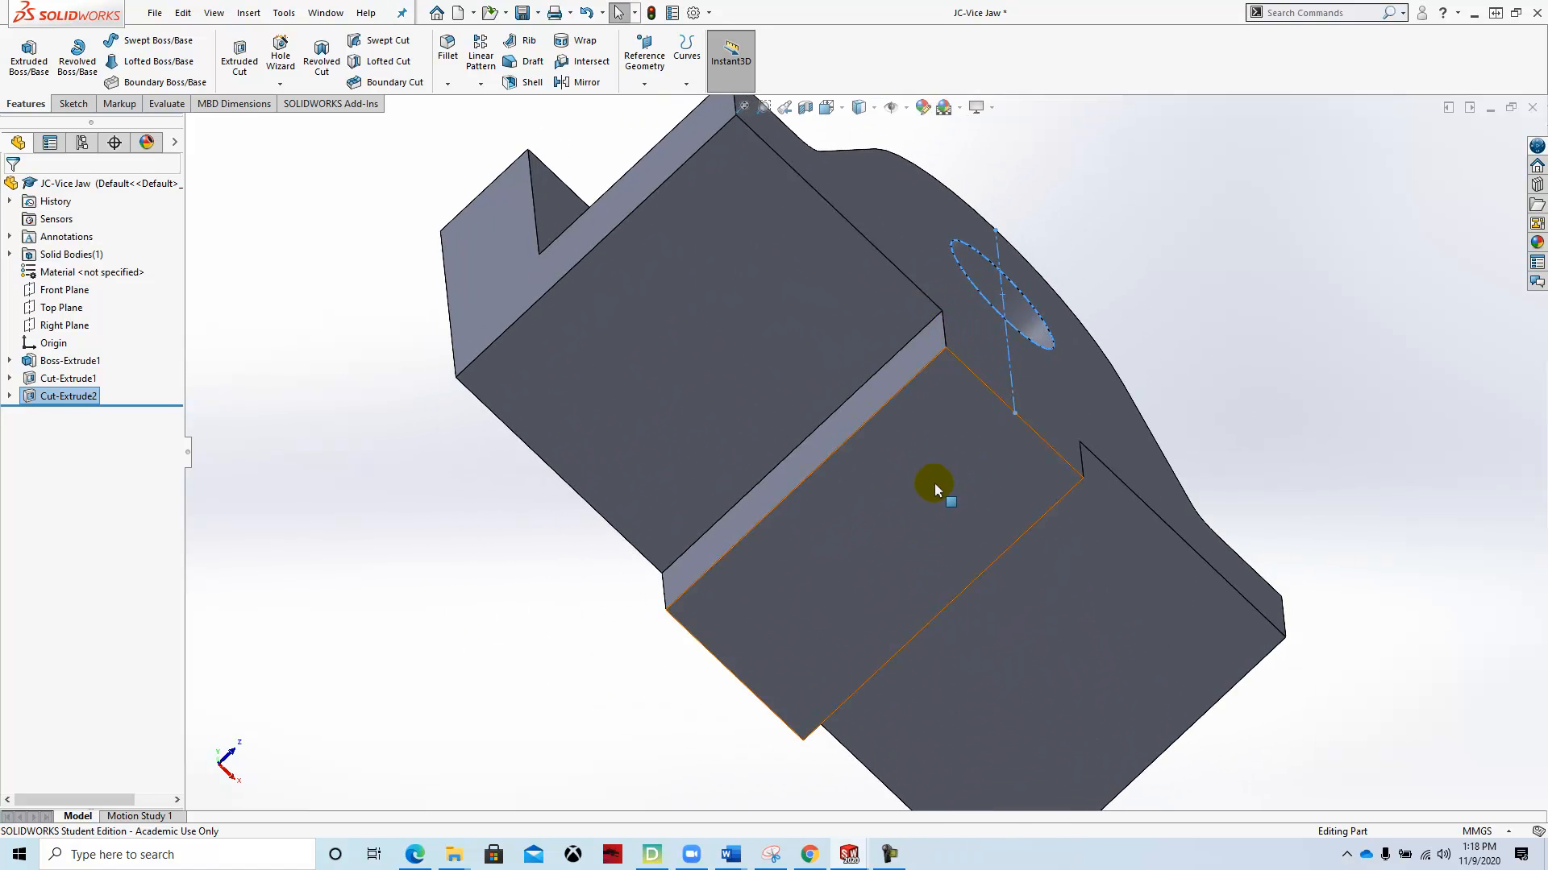
{"action": "left_click", "coordinate": [809, 854]}
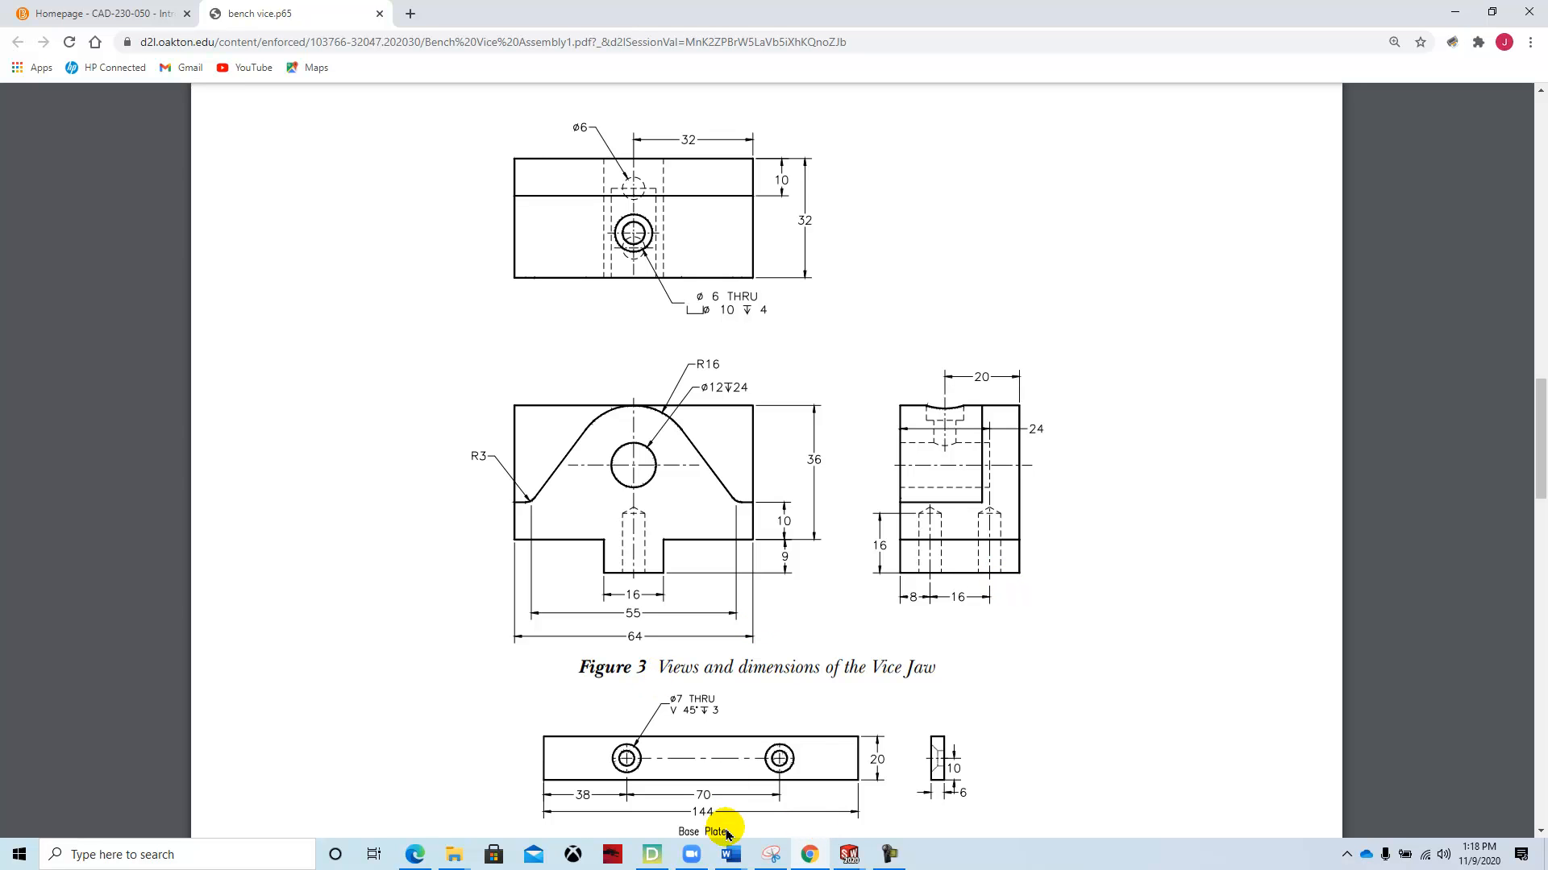
{"action": "mouse_move", "coordinate": [849, 853]}
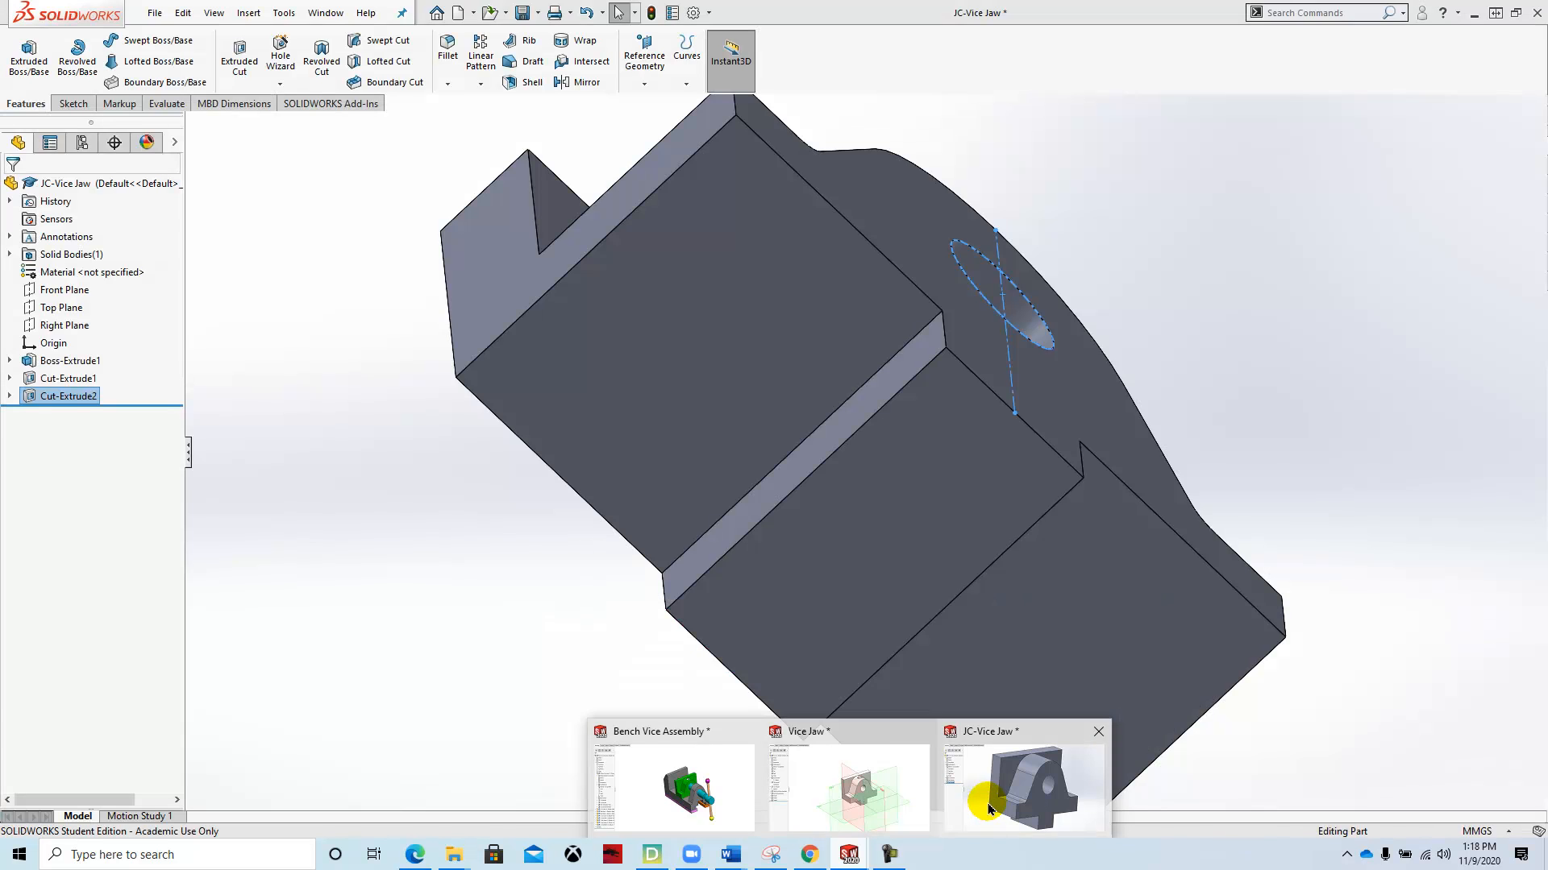
{"action": "left_click", "coordinate": [989, 809]}
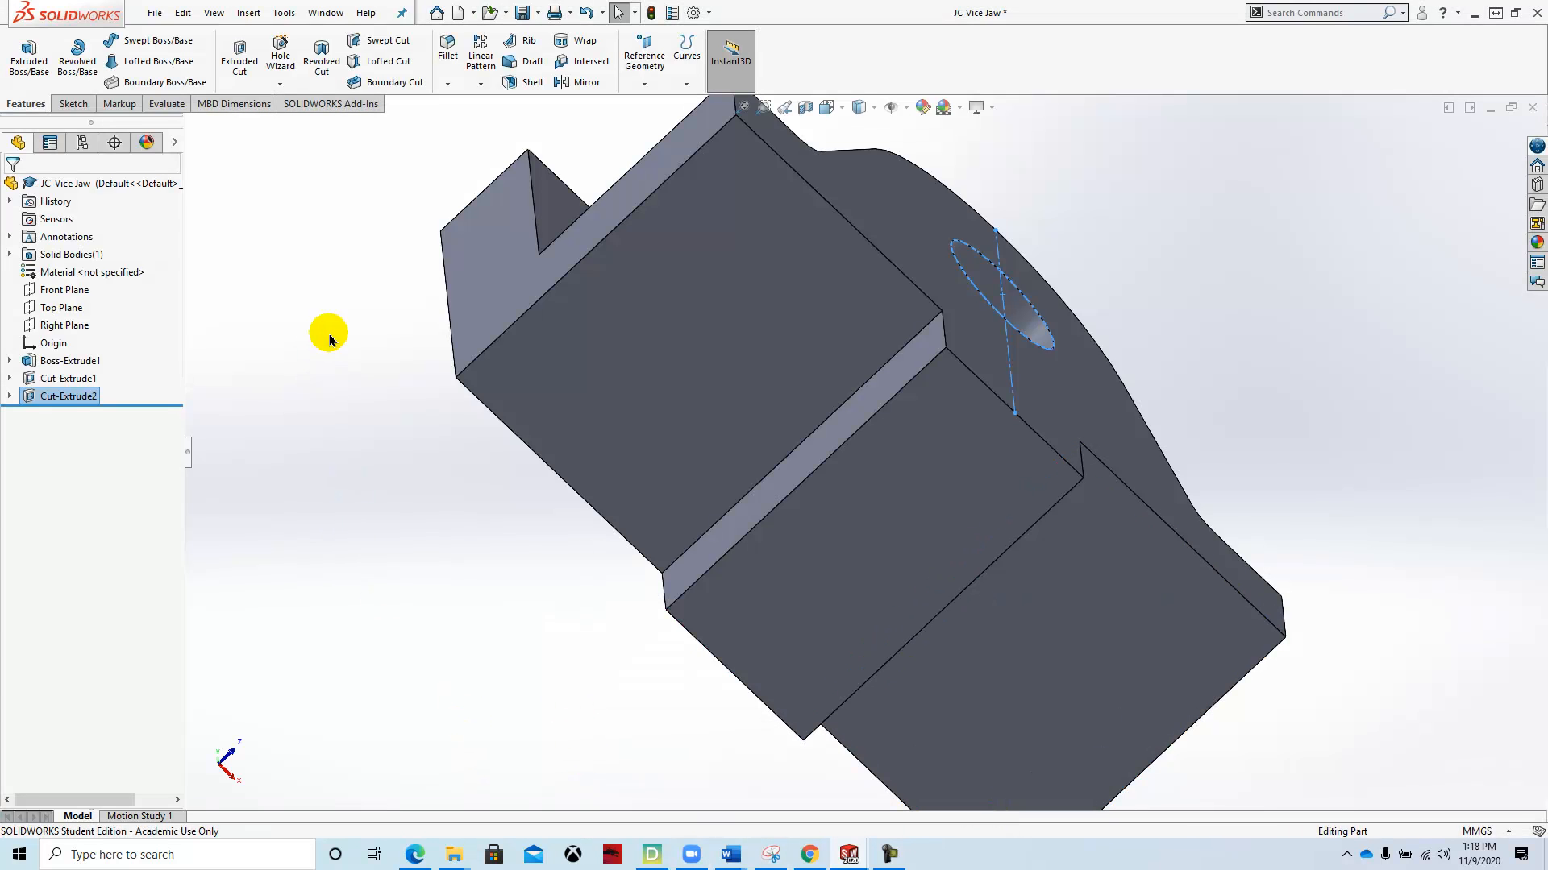
{"action": "left_click", "coordinate": [278, 55]}
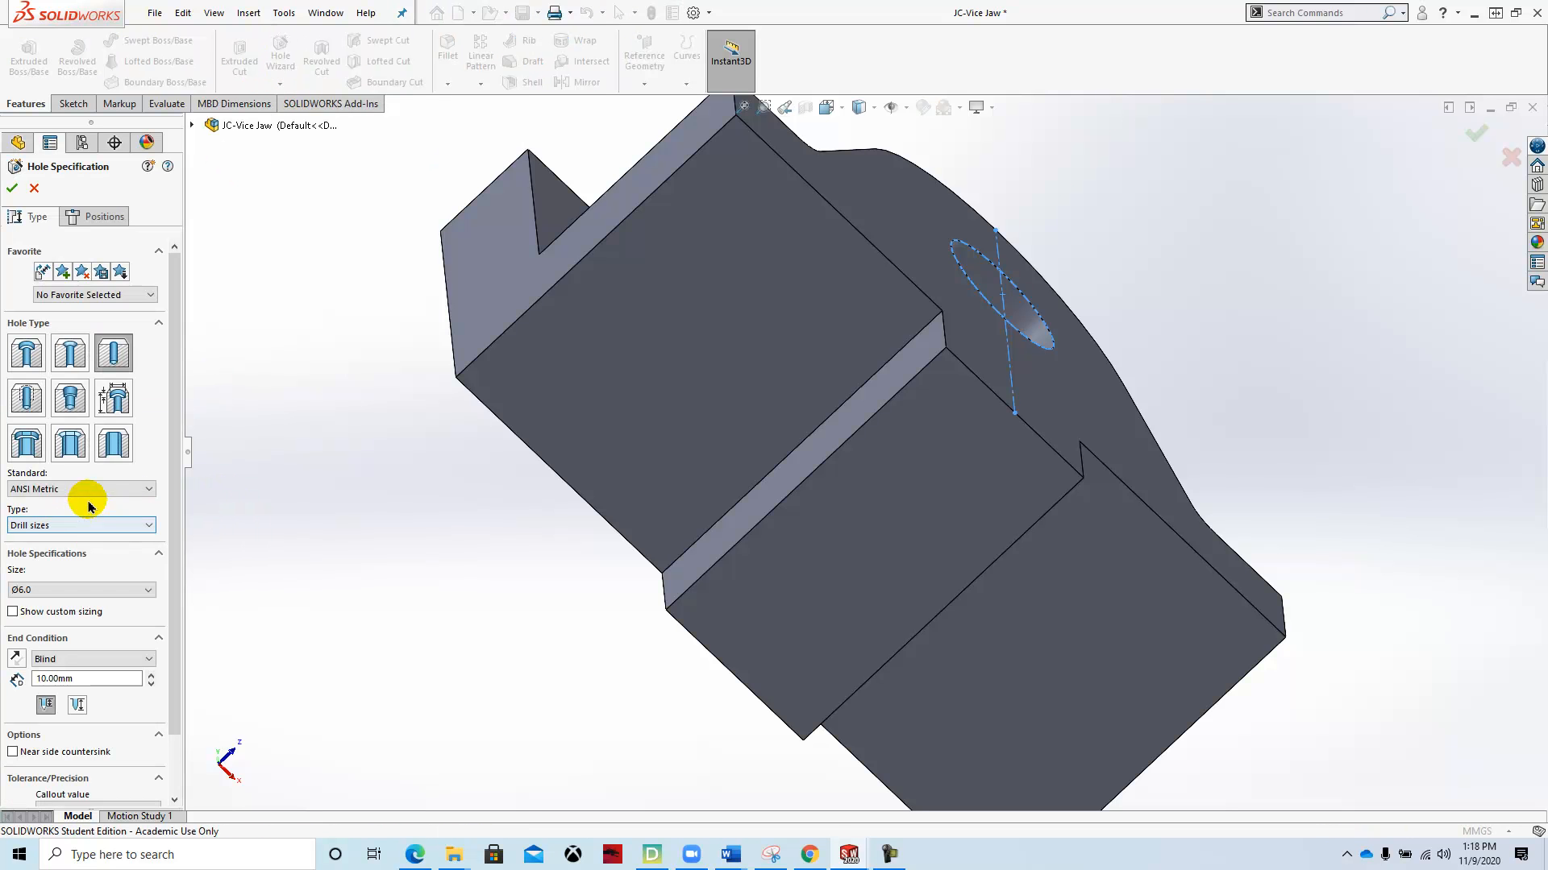
{"action": "left_click", "coordinate": [145, 490]}
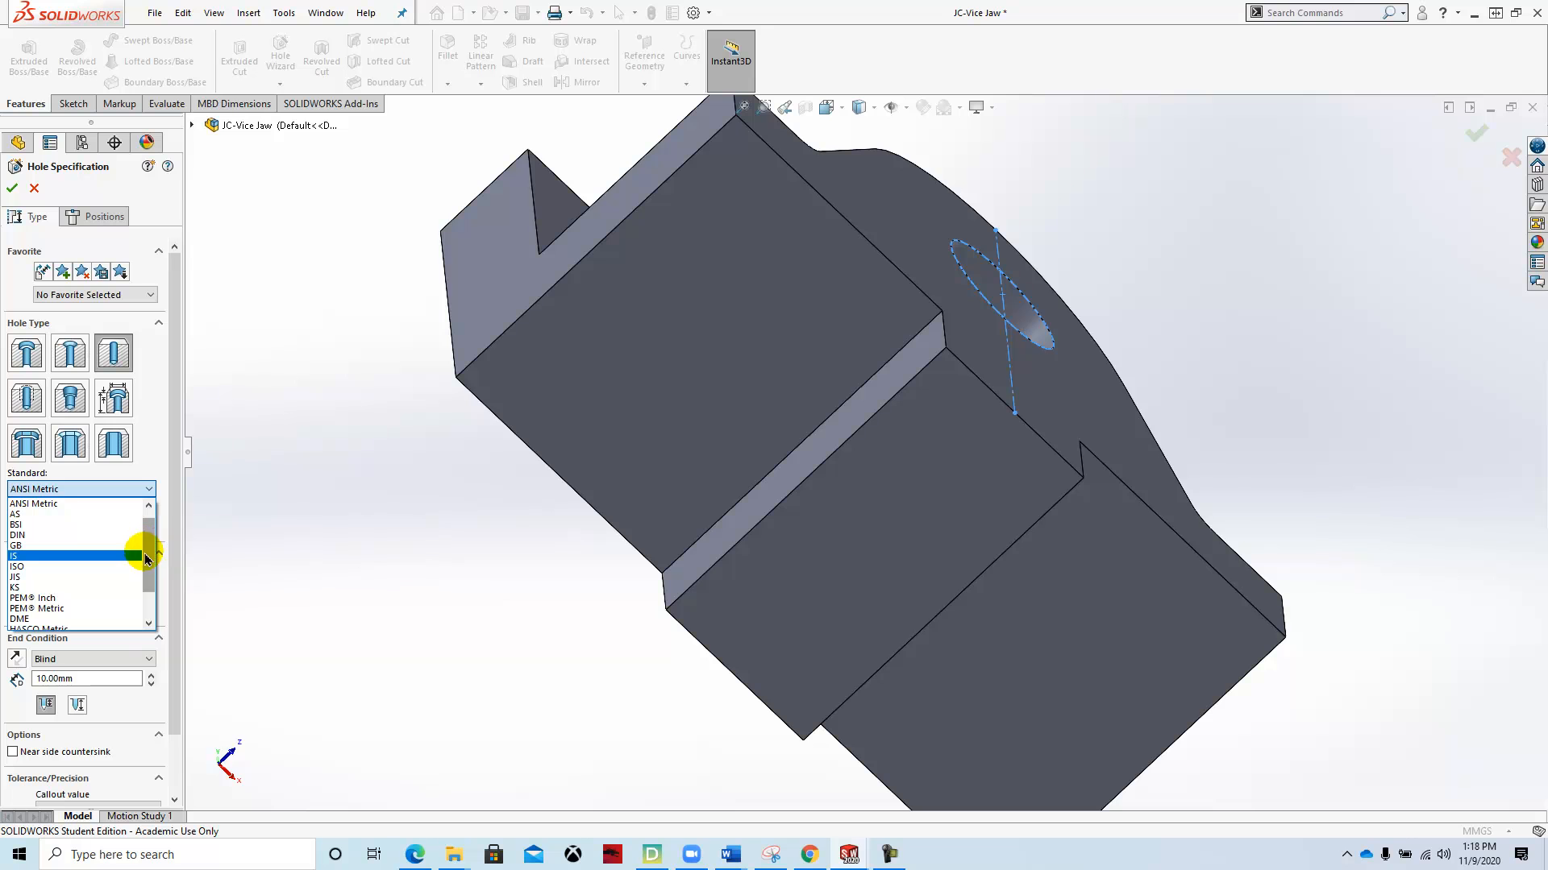
{"action": "left_click_drag", "start_coordinate": [145, 557], "coordinate": [147, 529]}
{"action": "left_click", "coordinate": [55, 506]}
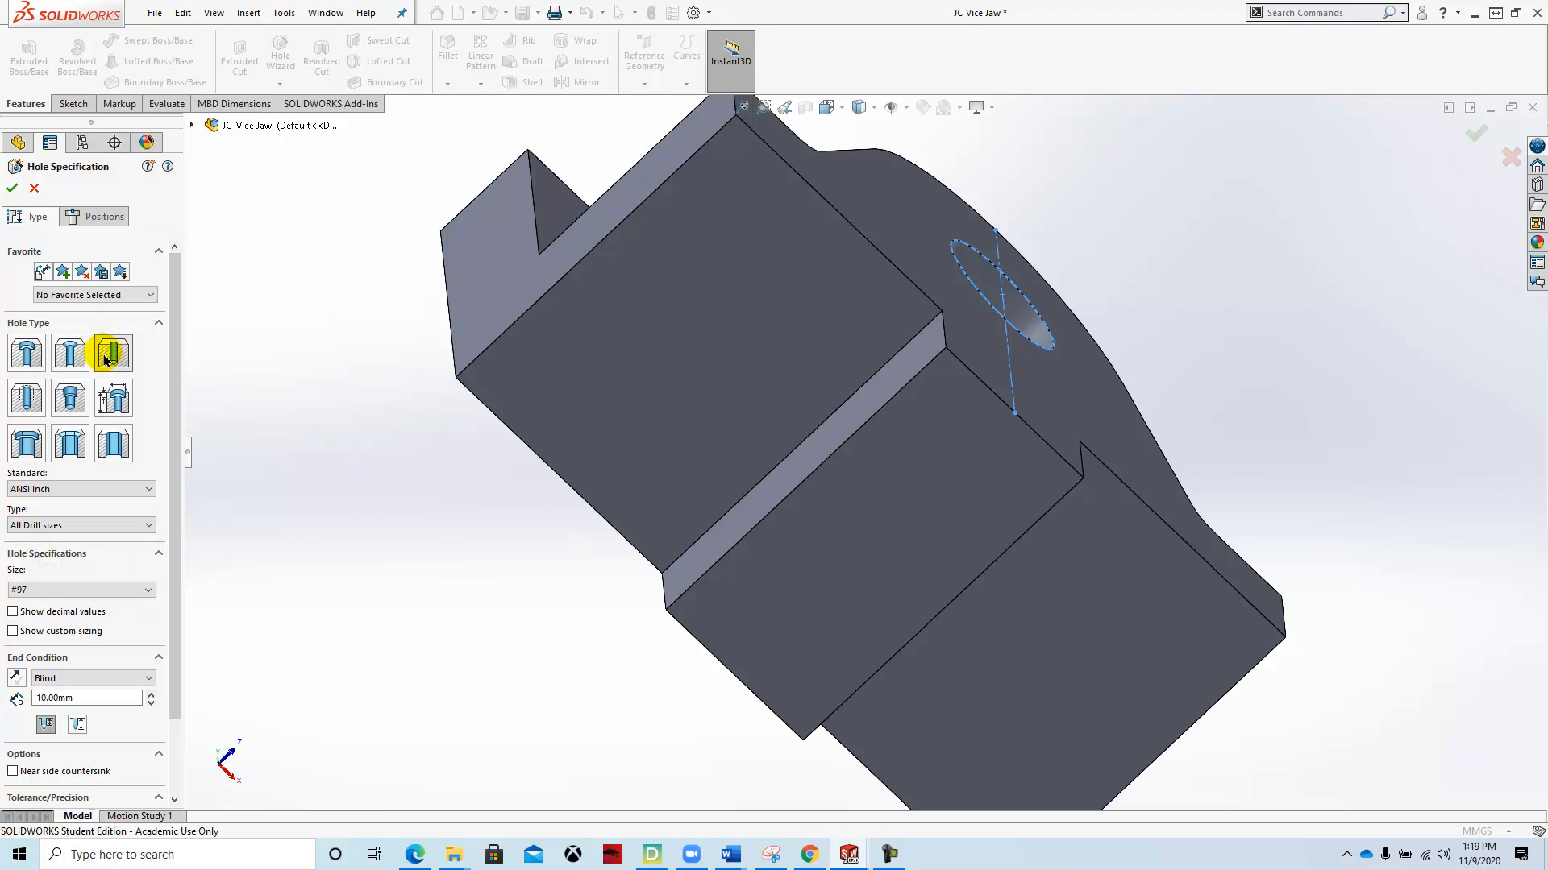
{"action": "left_click", "coordinate": [24, 401]}
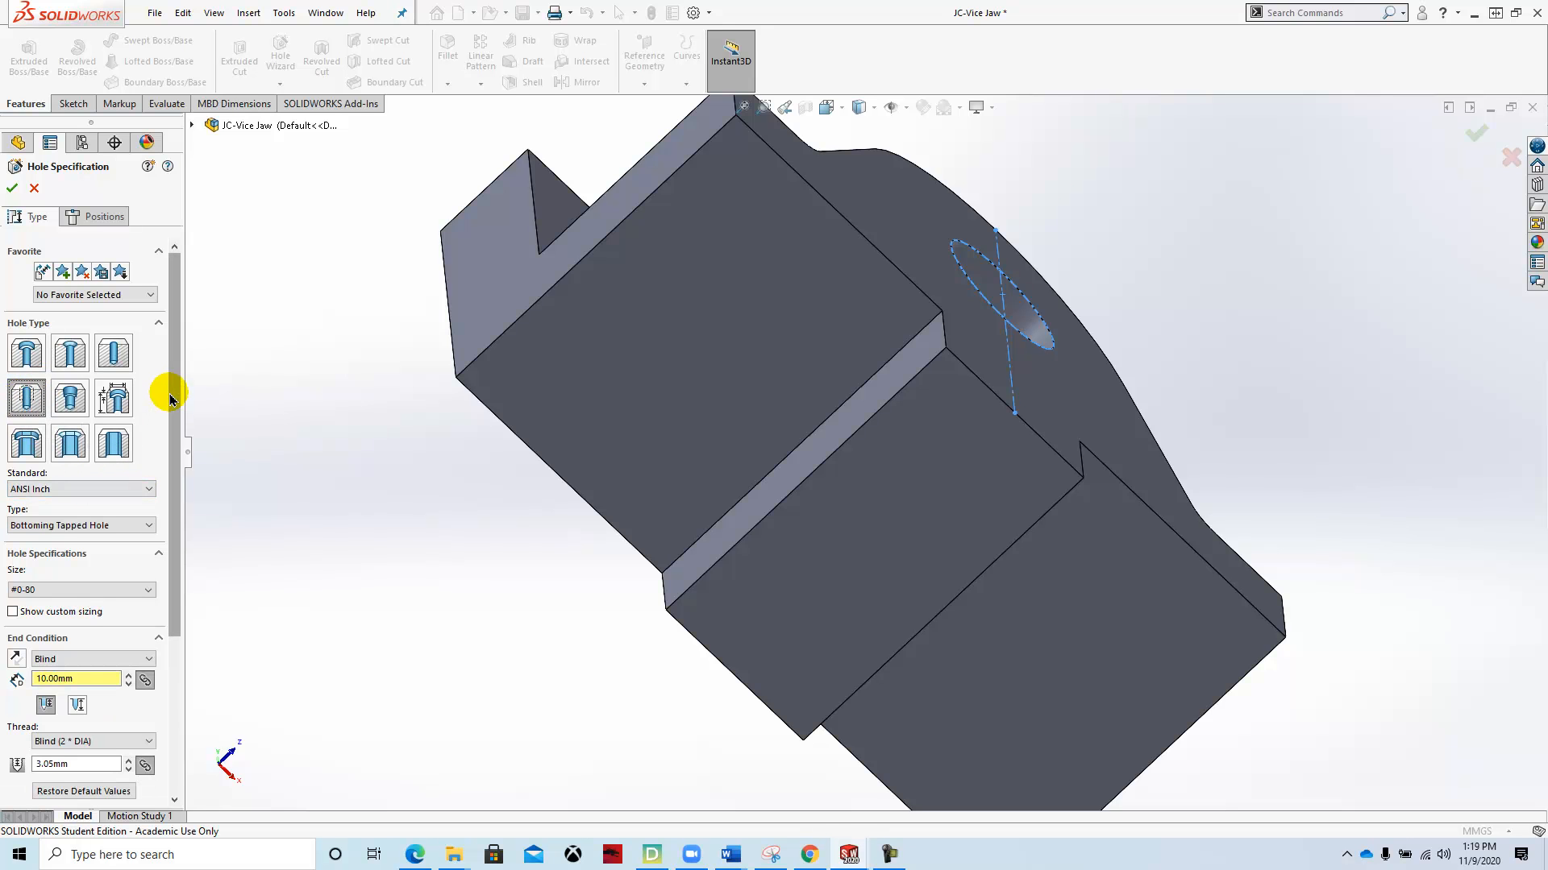
Step: Set the tapped hole's size to 1/4-20
{"action": "scroll", "coordinate": [171, 407], "scroll_direction": "down", "scroll_amount": 4}
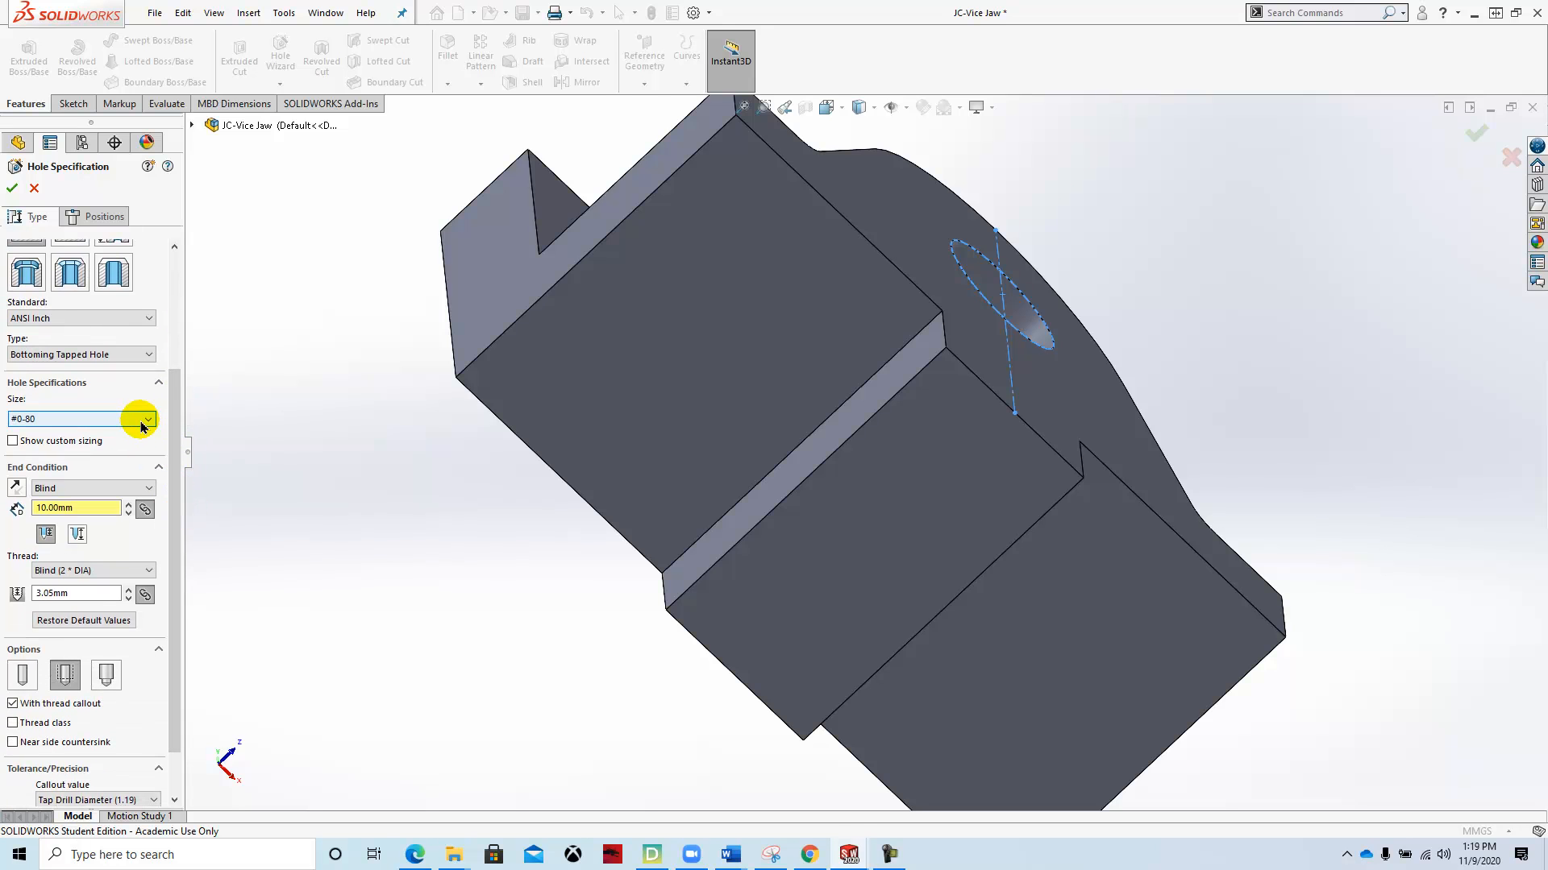
{"action": "left_click", "coordinate": [142, 421]}
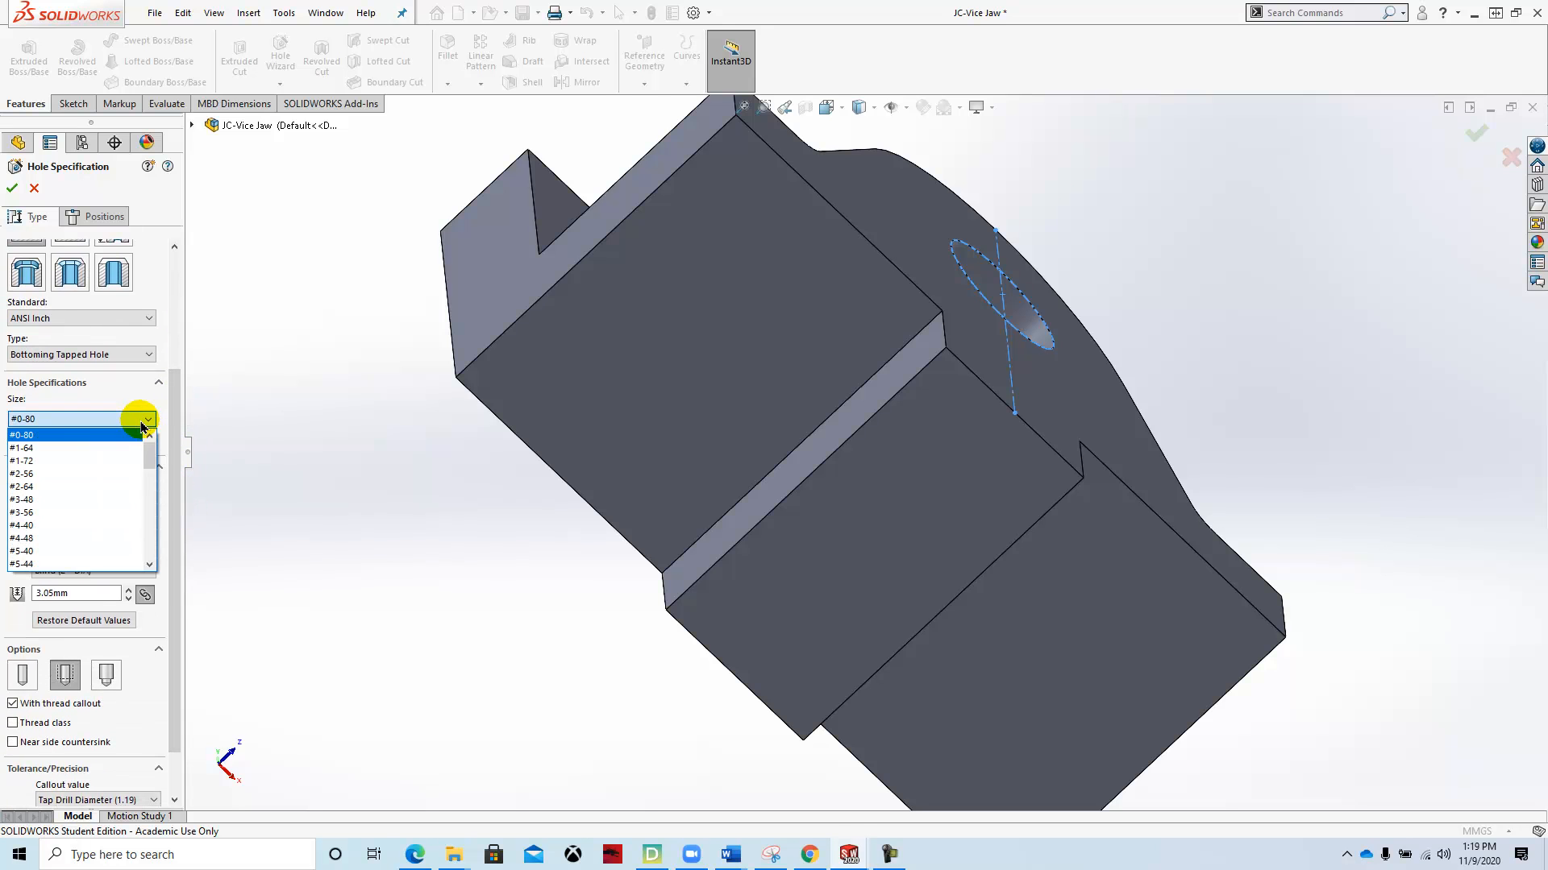
{"action": "left_click_drag", "start_coordinate": [153, 457], "coordinate": [150, 492]}
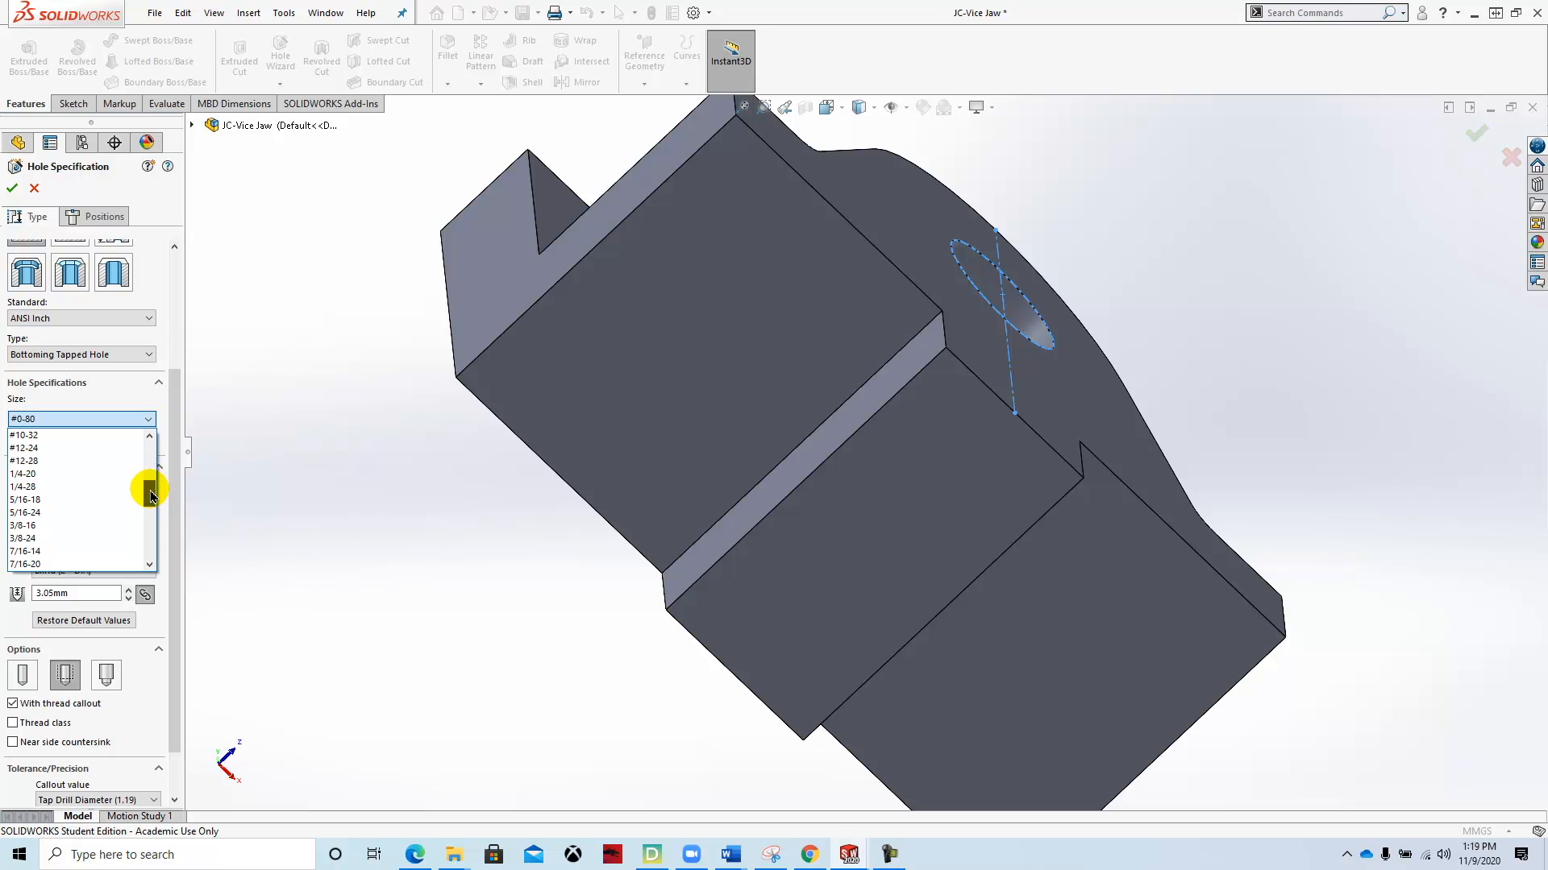
{"action": "left_click", "coordinate": [44, 478]}
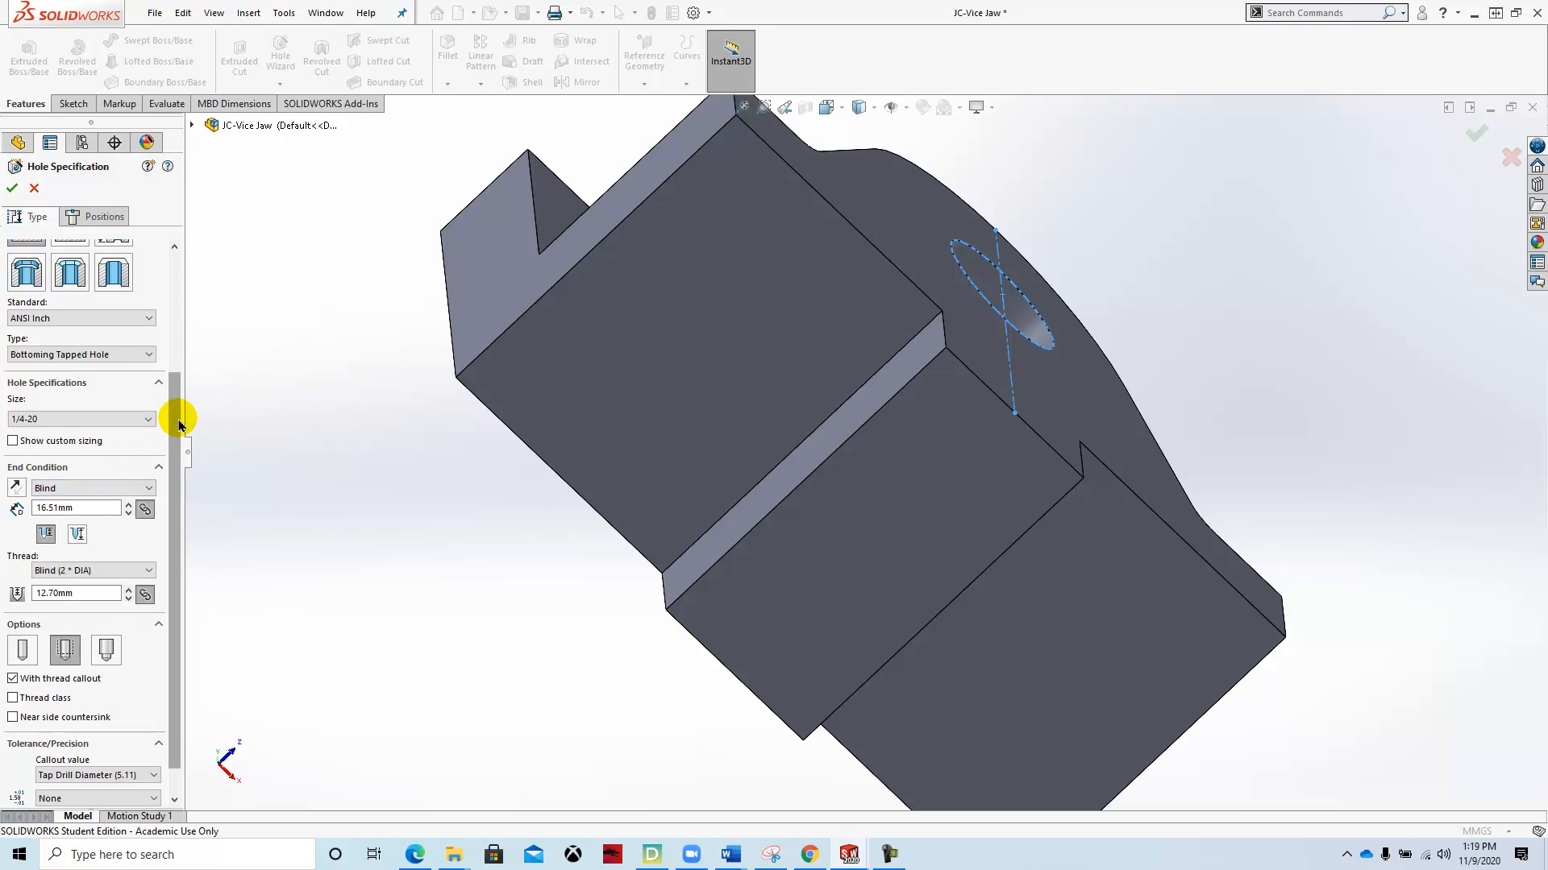
Step: Check the hole depth on the Vice Jaw drawing and set the tapped hole's thread depth to 16 mm
{"action": "left_click", "coordinate": [810, 857]}
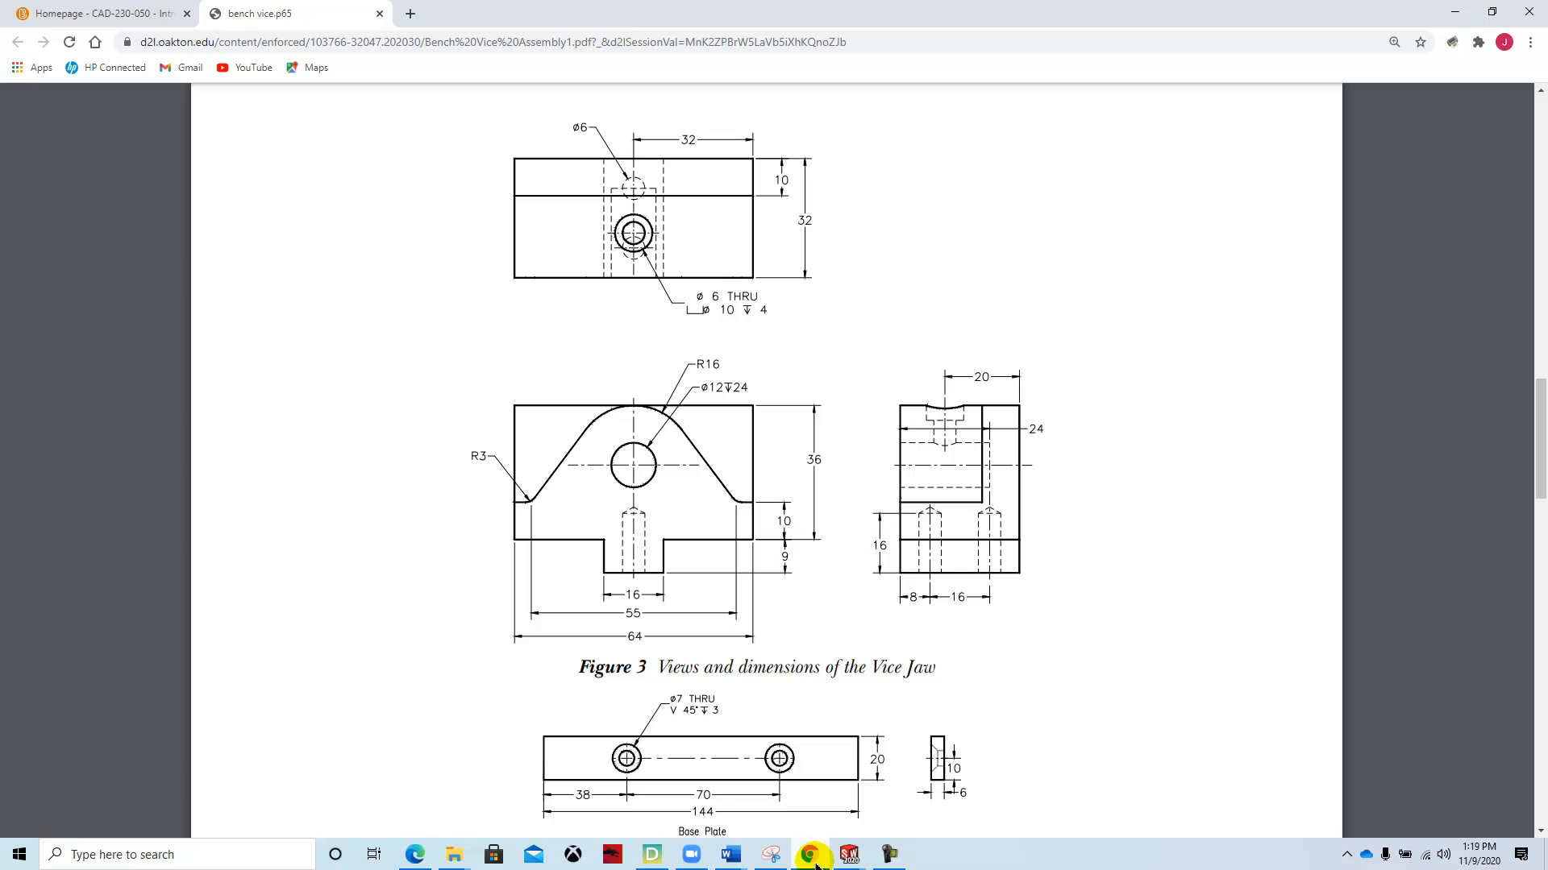
{"action": "mouse_move", "coordinate": [849, 856]}
{"action": "mouse_move", "coordinate": [882, 797]}
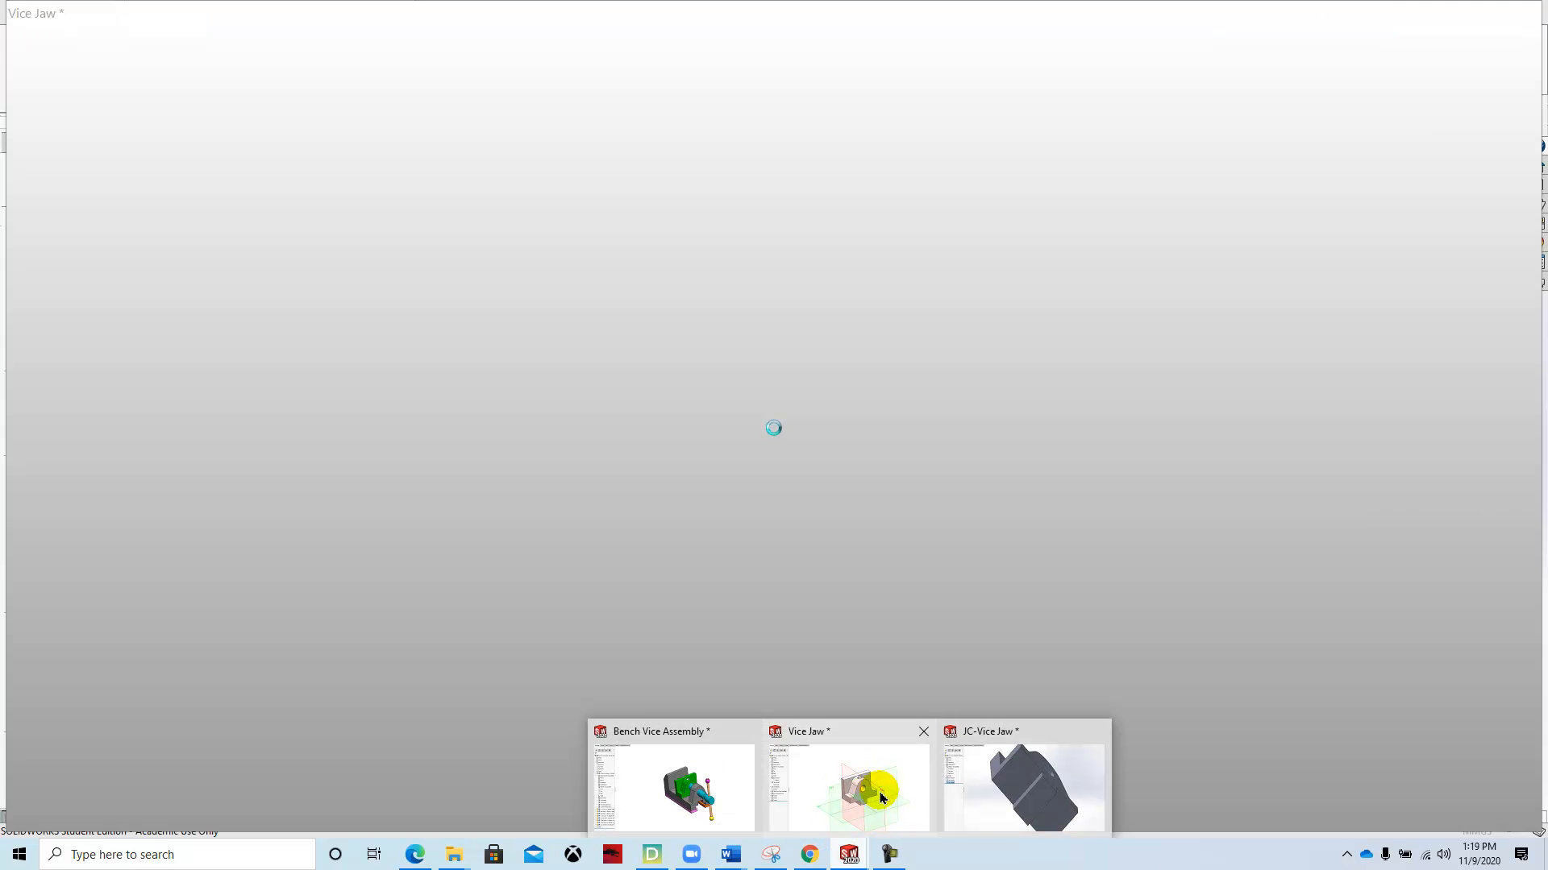
{"action": "left_click", "coordinate": [990, 798]}
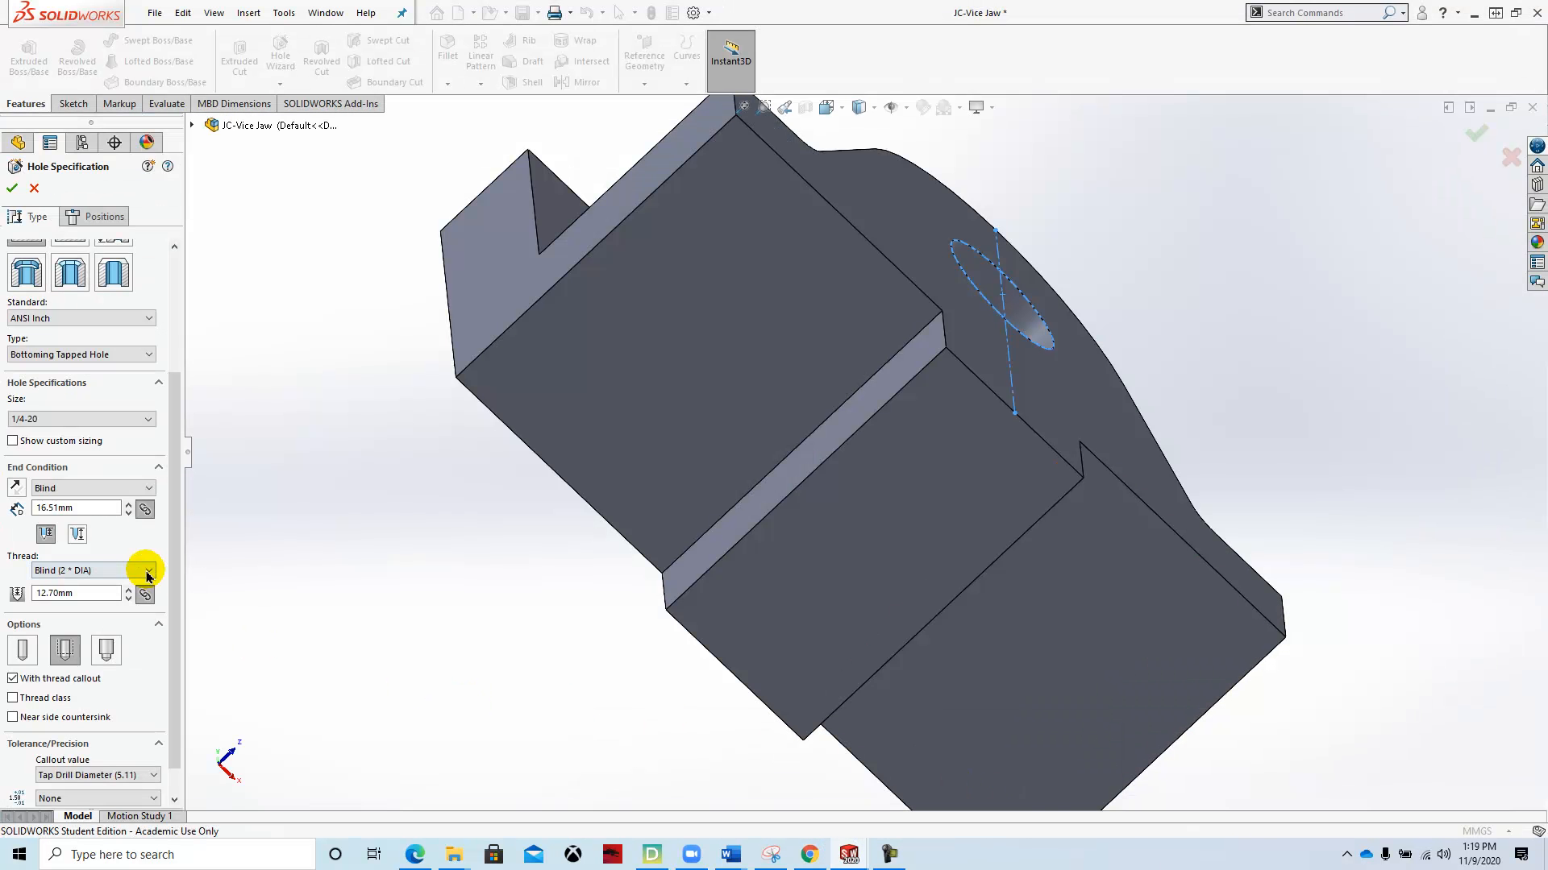
{"action": "left_click_drag", "start_coordinate": [82, 594], "coordinate": [16, 596]}
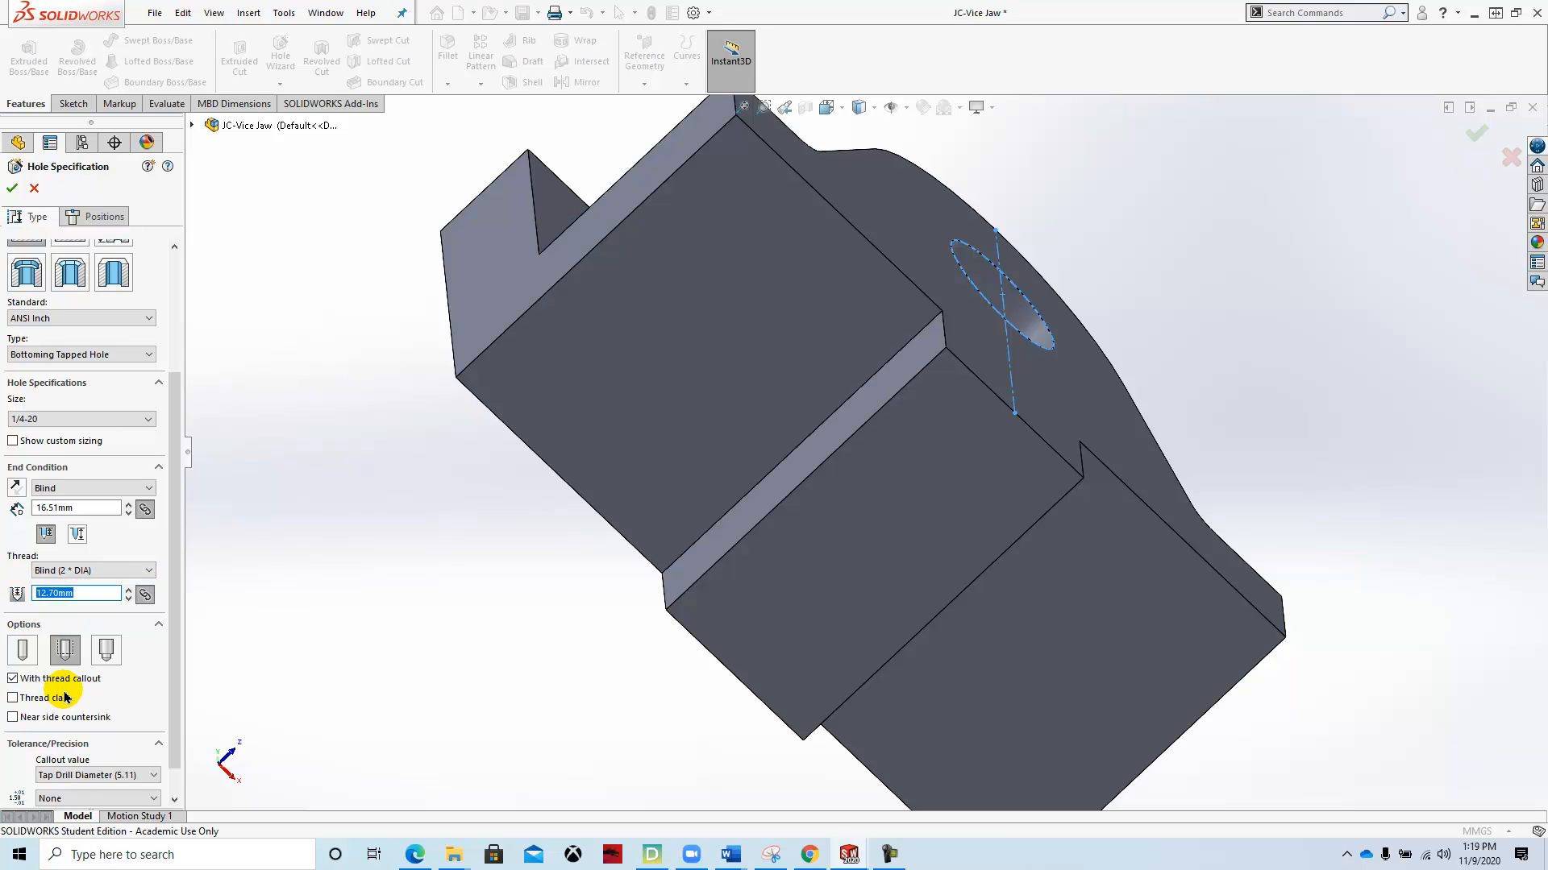
{"action": "type", "text": "16"}
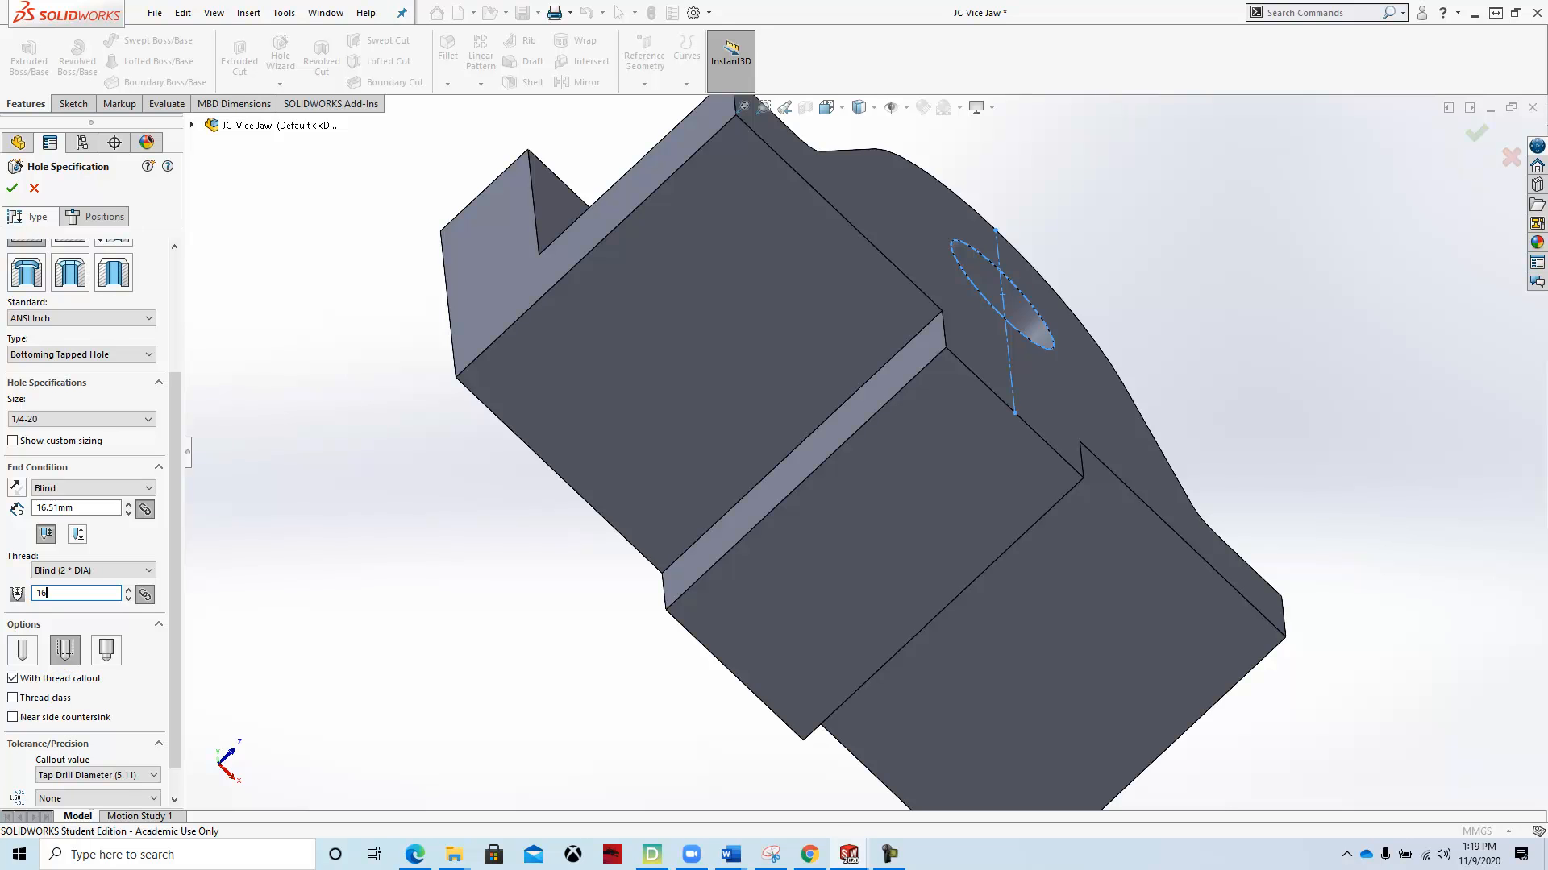
{"action": "key", "text": "Return"}
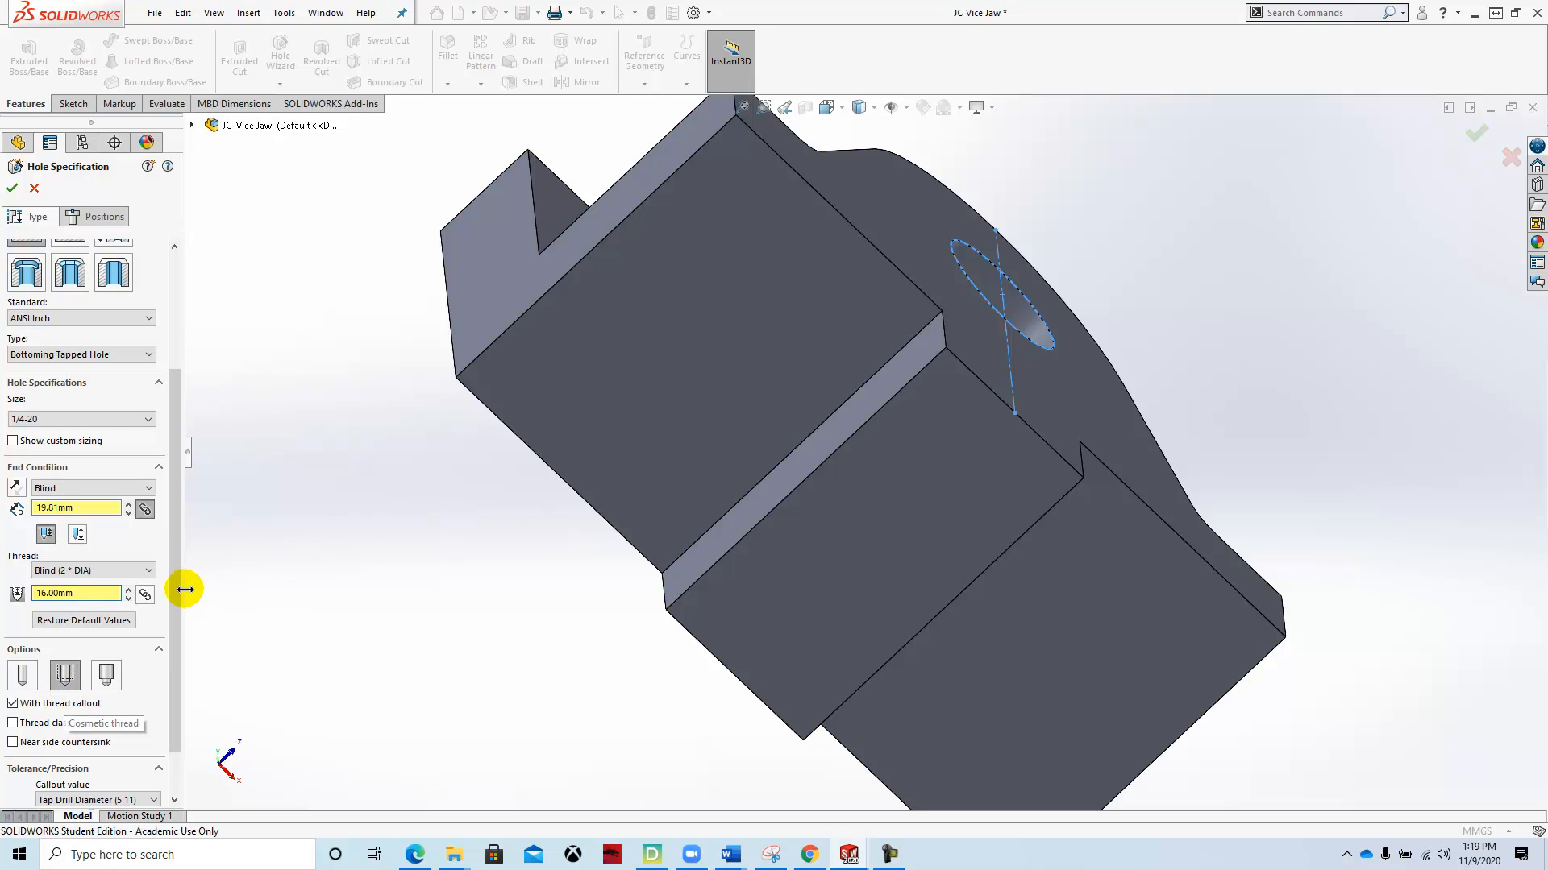
{"action": "left_click_drag", "start_coordinate": [174, 570], "coordinate": [182, 627]}
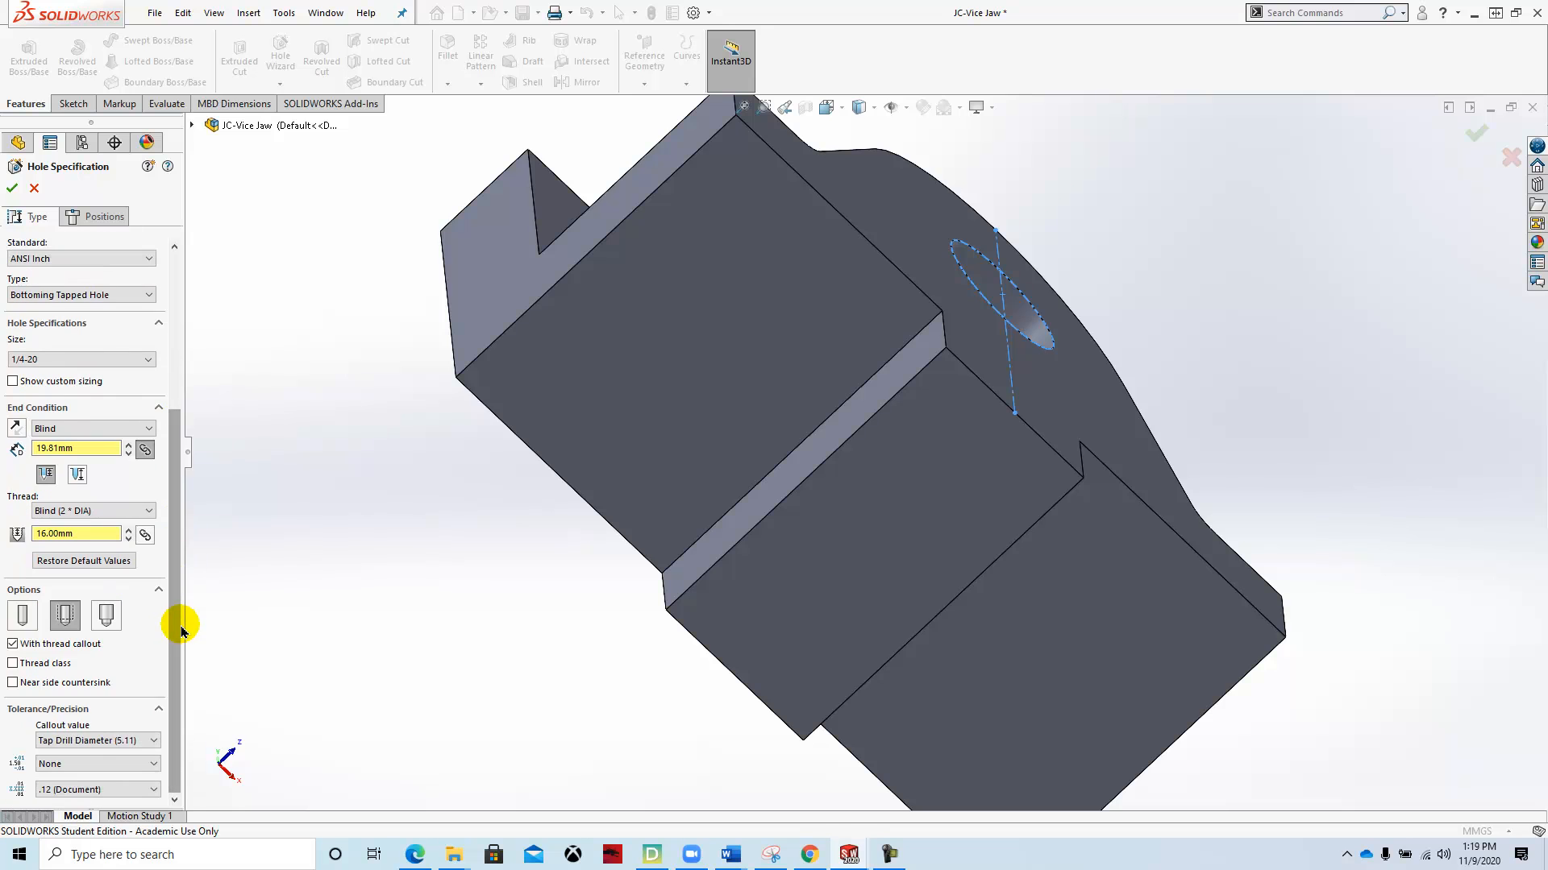
{"action": "left_click_drag", "start_coordinate": [173, 656], "coordinate": [190, 609]}
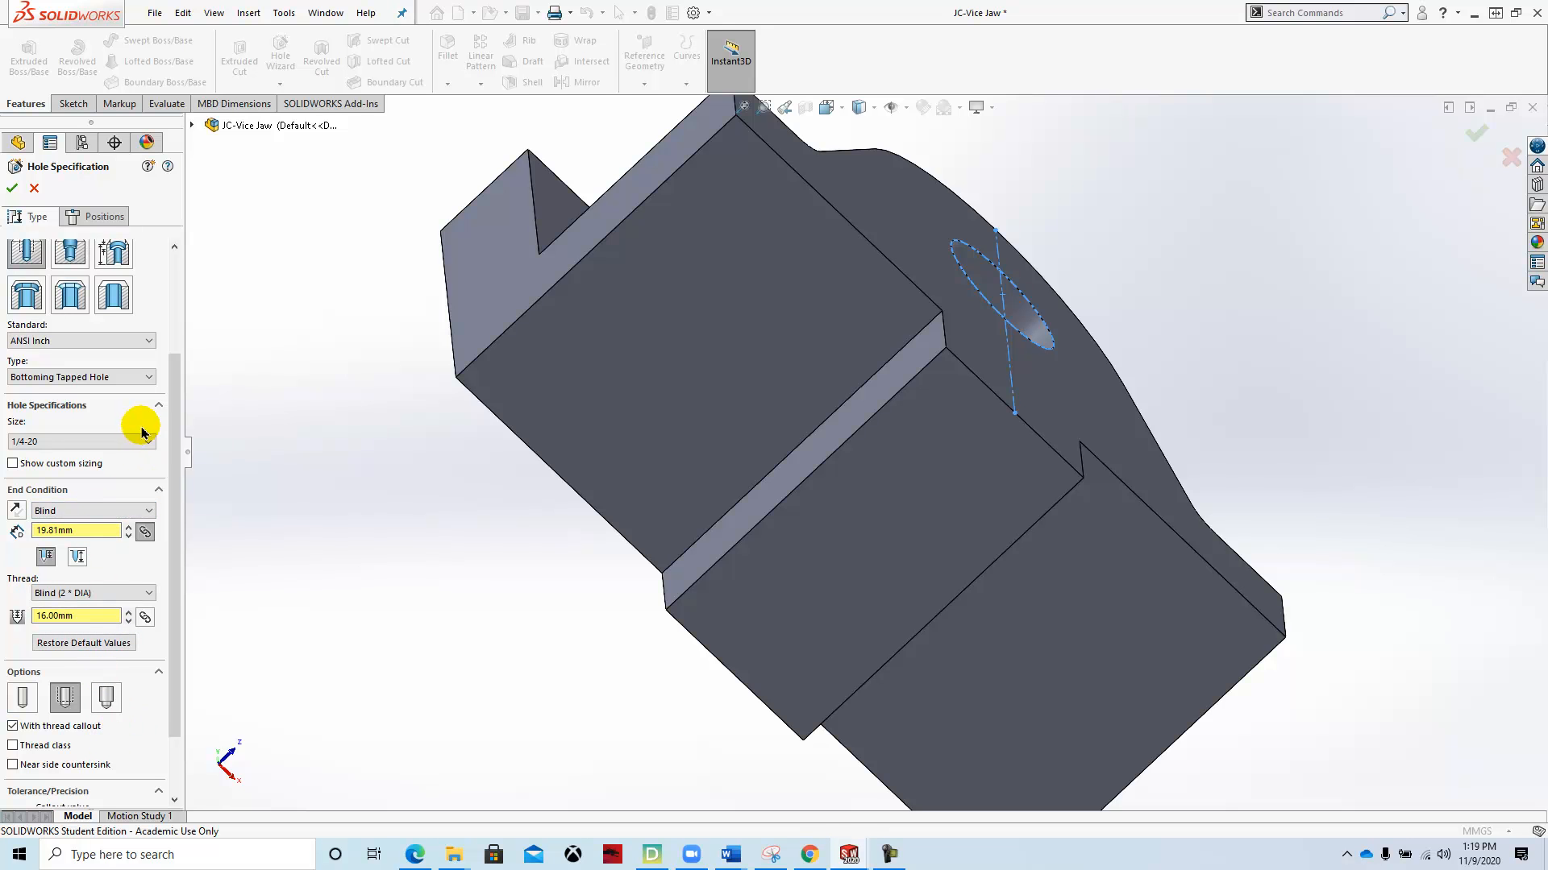
Step: Place two tapped holes on the bottom face of the central tab, aligned vertically with the origin, the first about 8 mm from it
{"action": "left_click", "coordinate": [98, 219]}
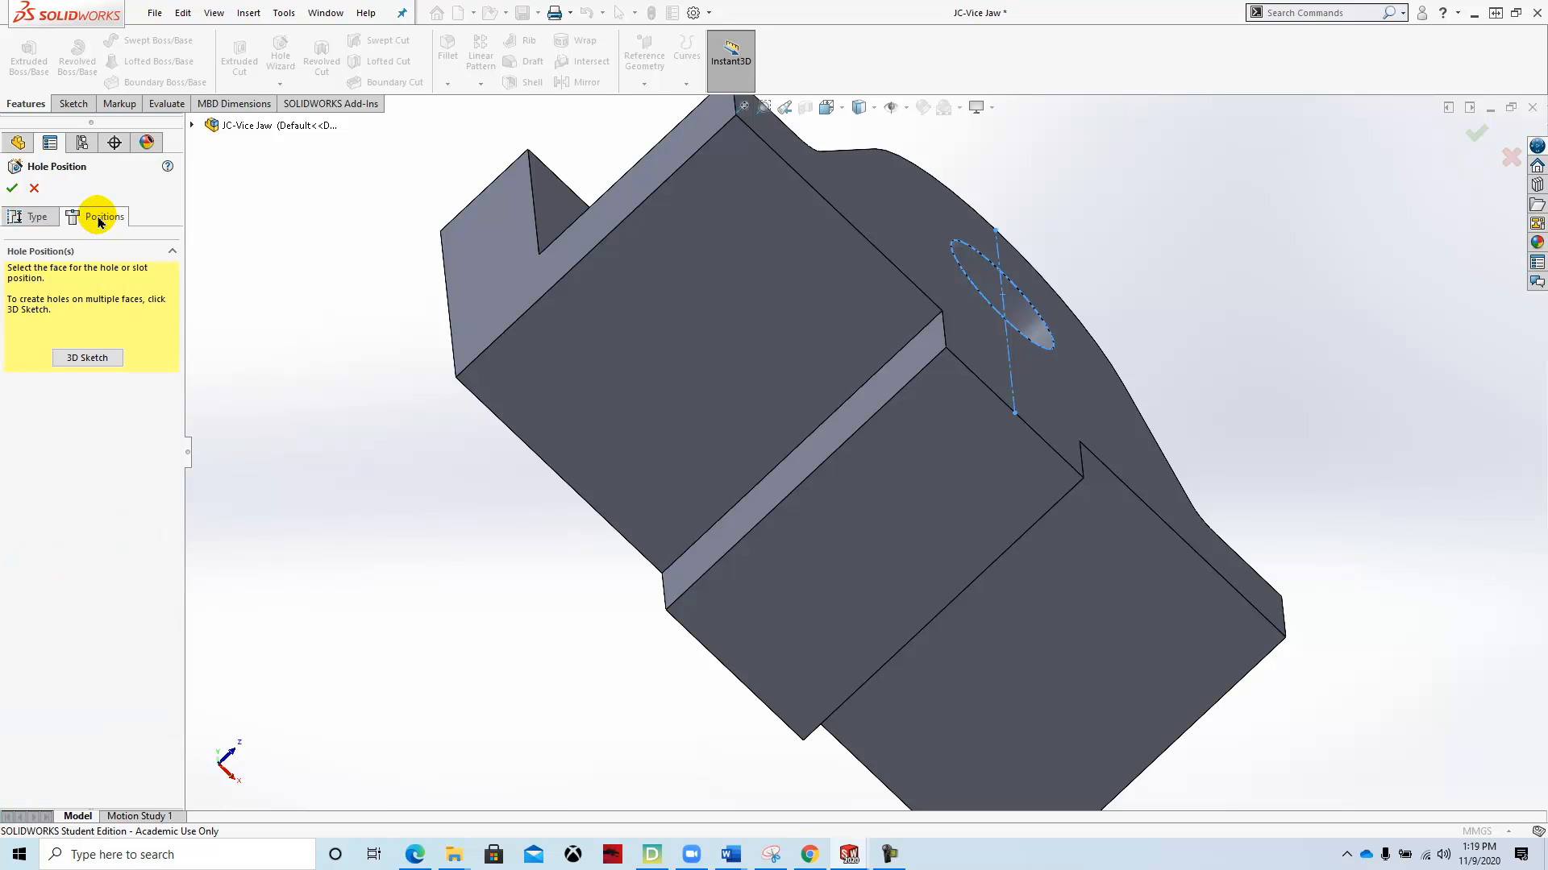
{"action": "left_click", "coordinate": [840, 532]}
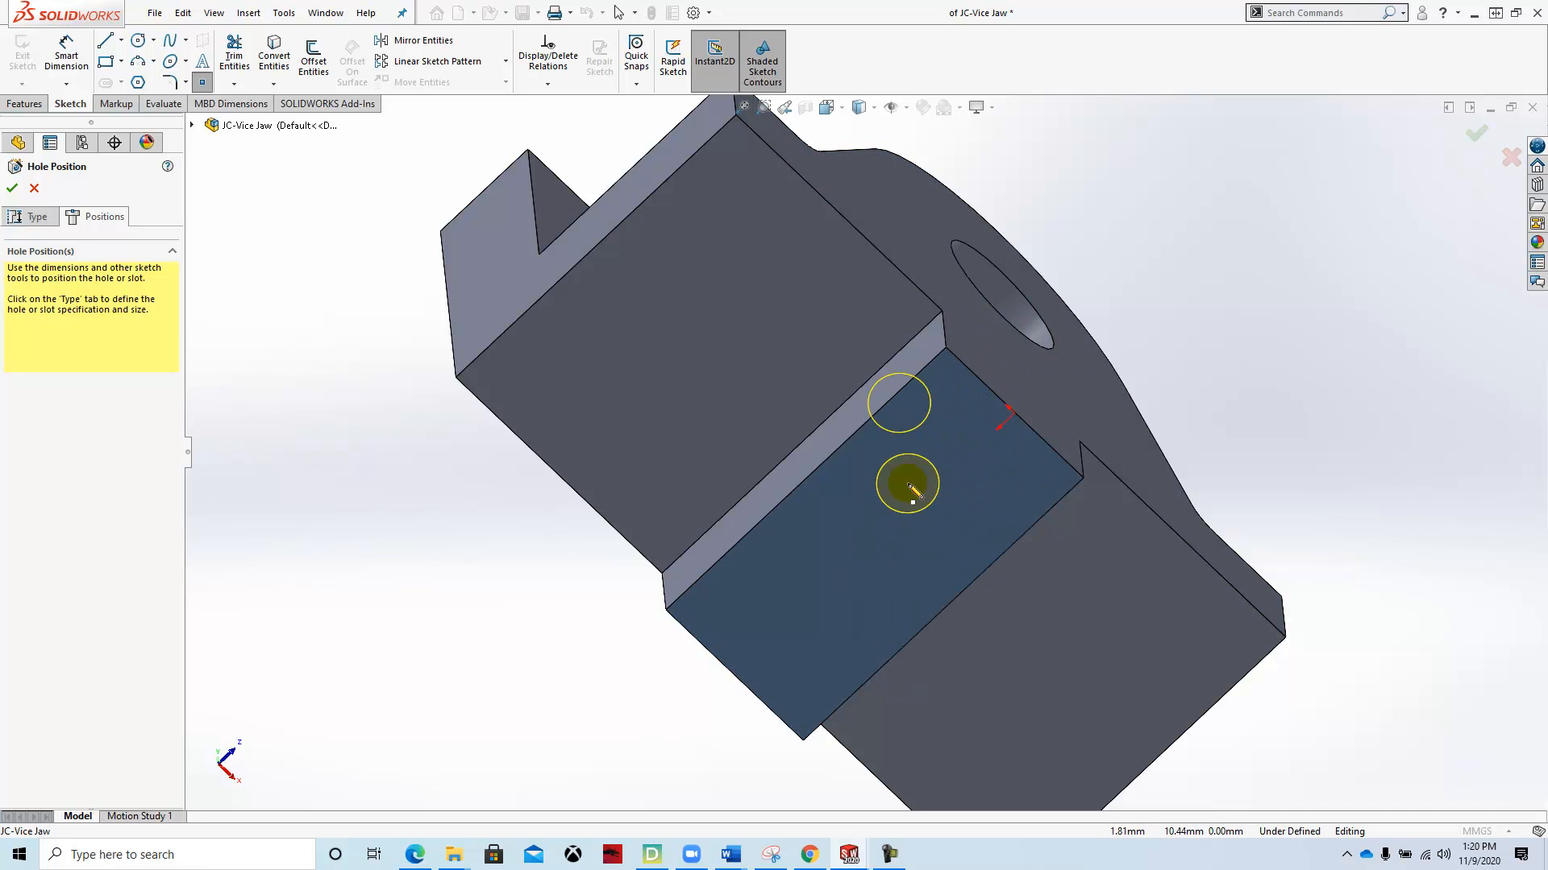
{"action": "key", "text": "space"}
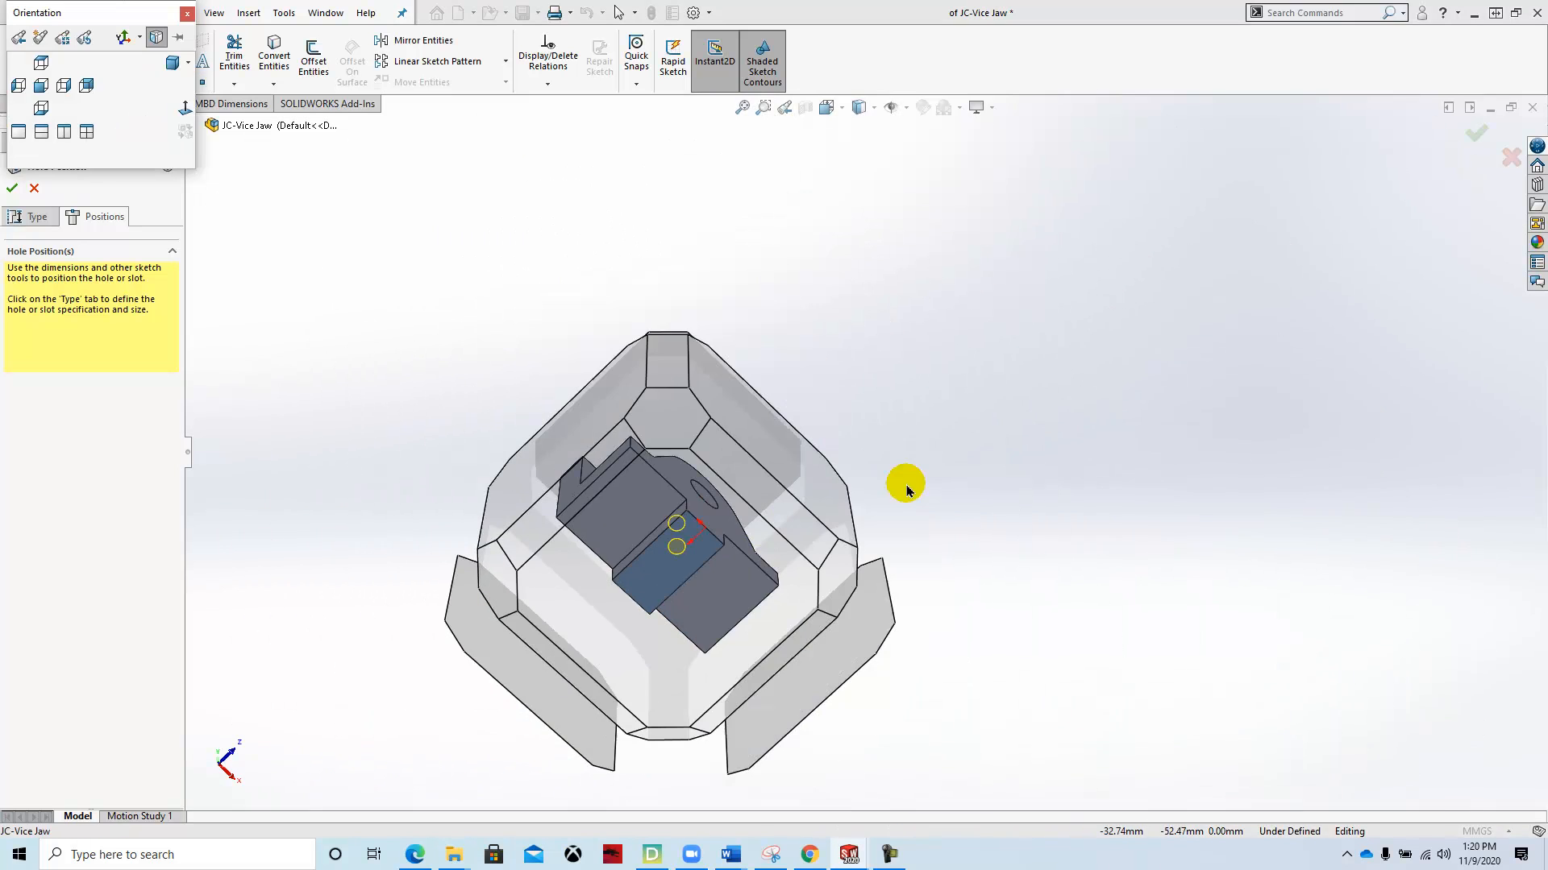
{"action": "left_click", "coordinate": [187, 123]}
{"action": "left_click", "coordinate": [184, 110]}
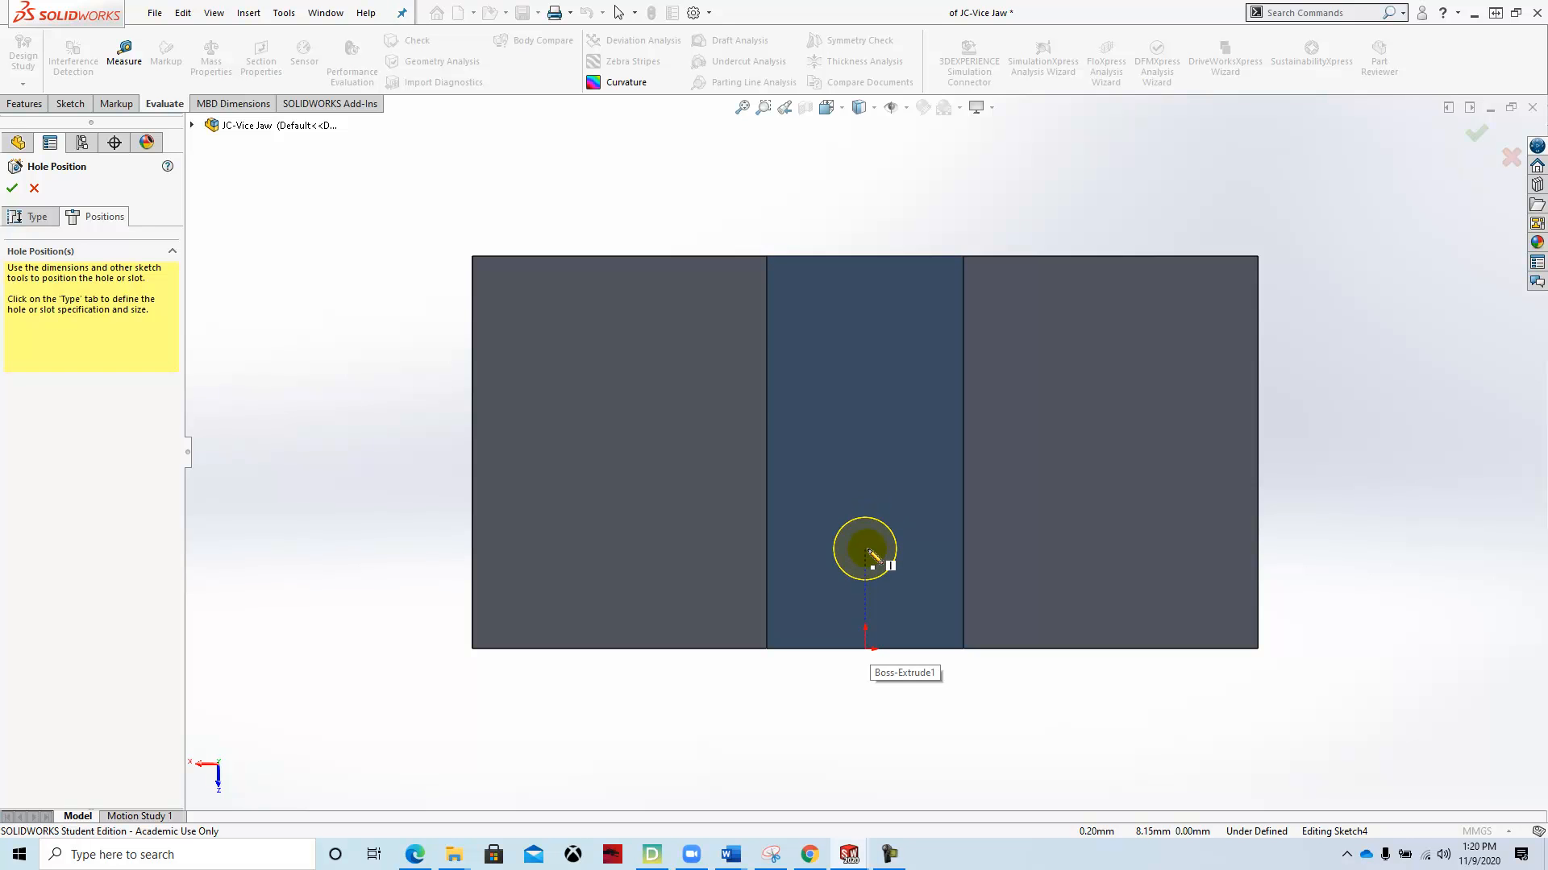
{"action": "left_click", "coordinate": [867, 550]}
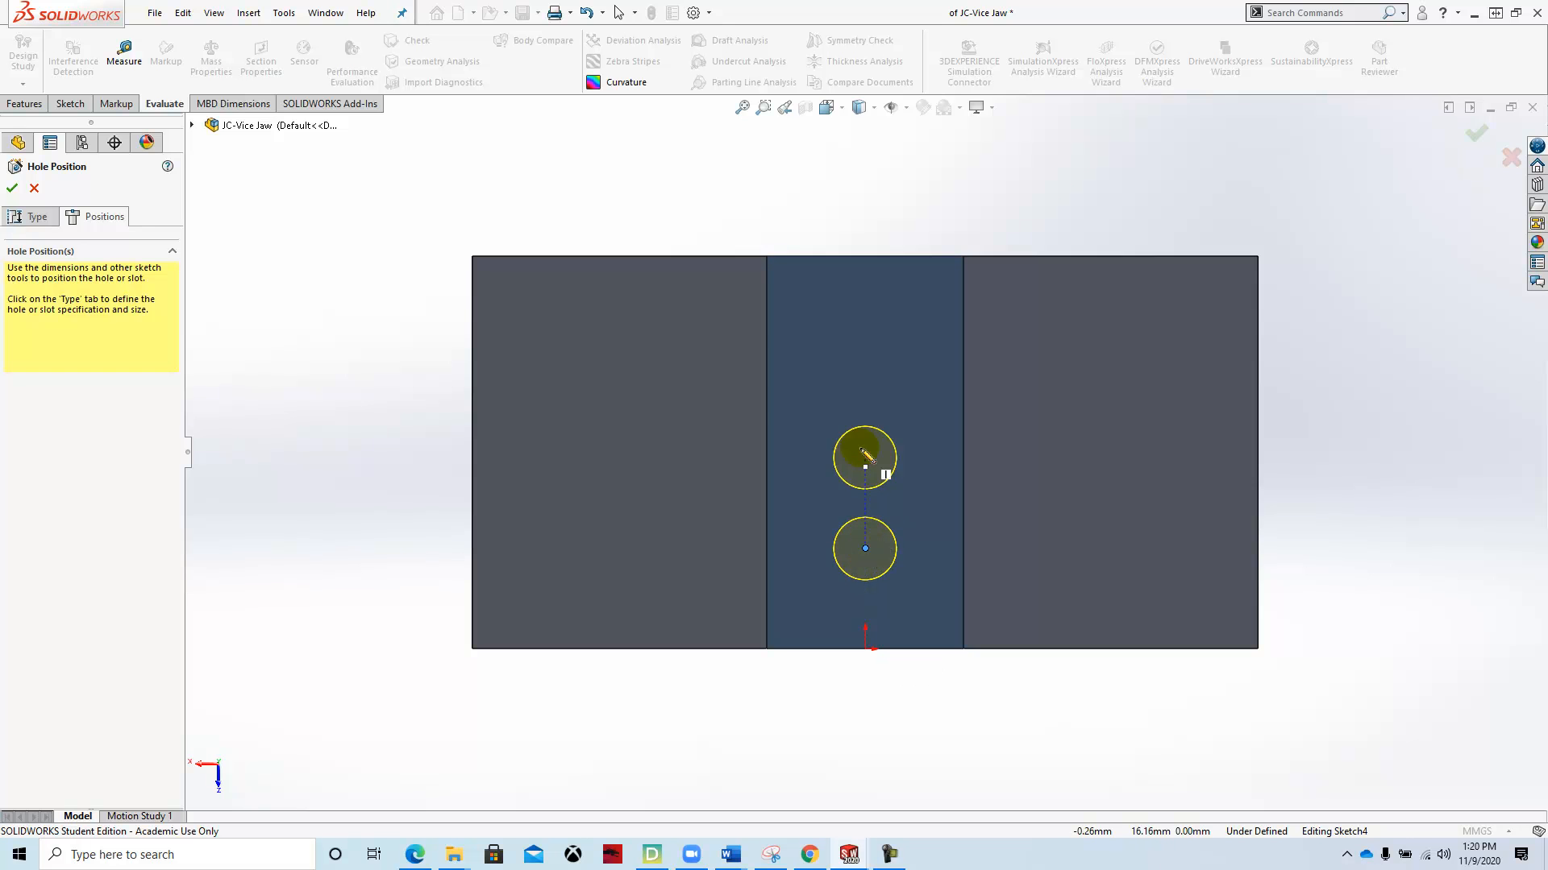
{"action": "left_click", "coordinate": [867, 371]}
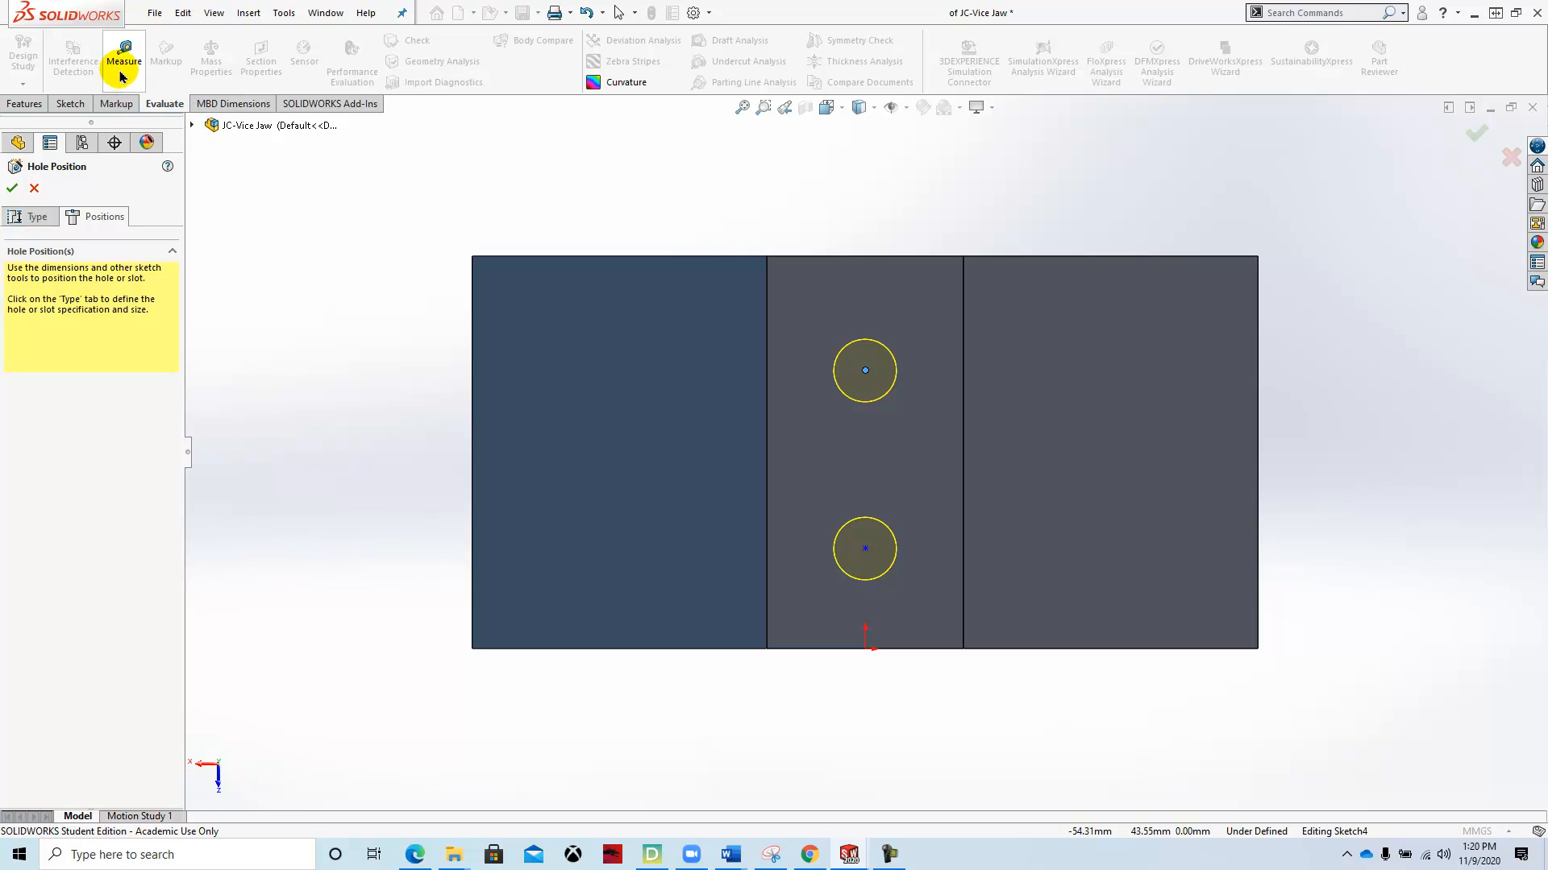
{"action": "left_click", "coordinate": [12, 190]}
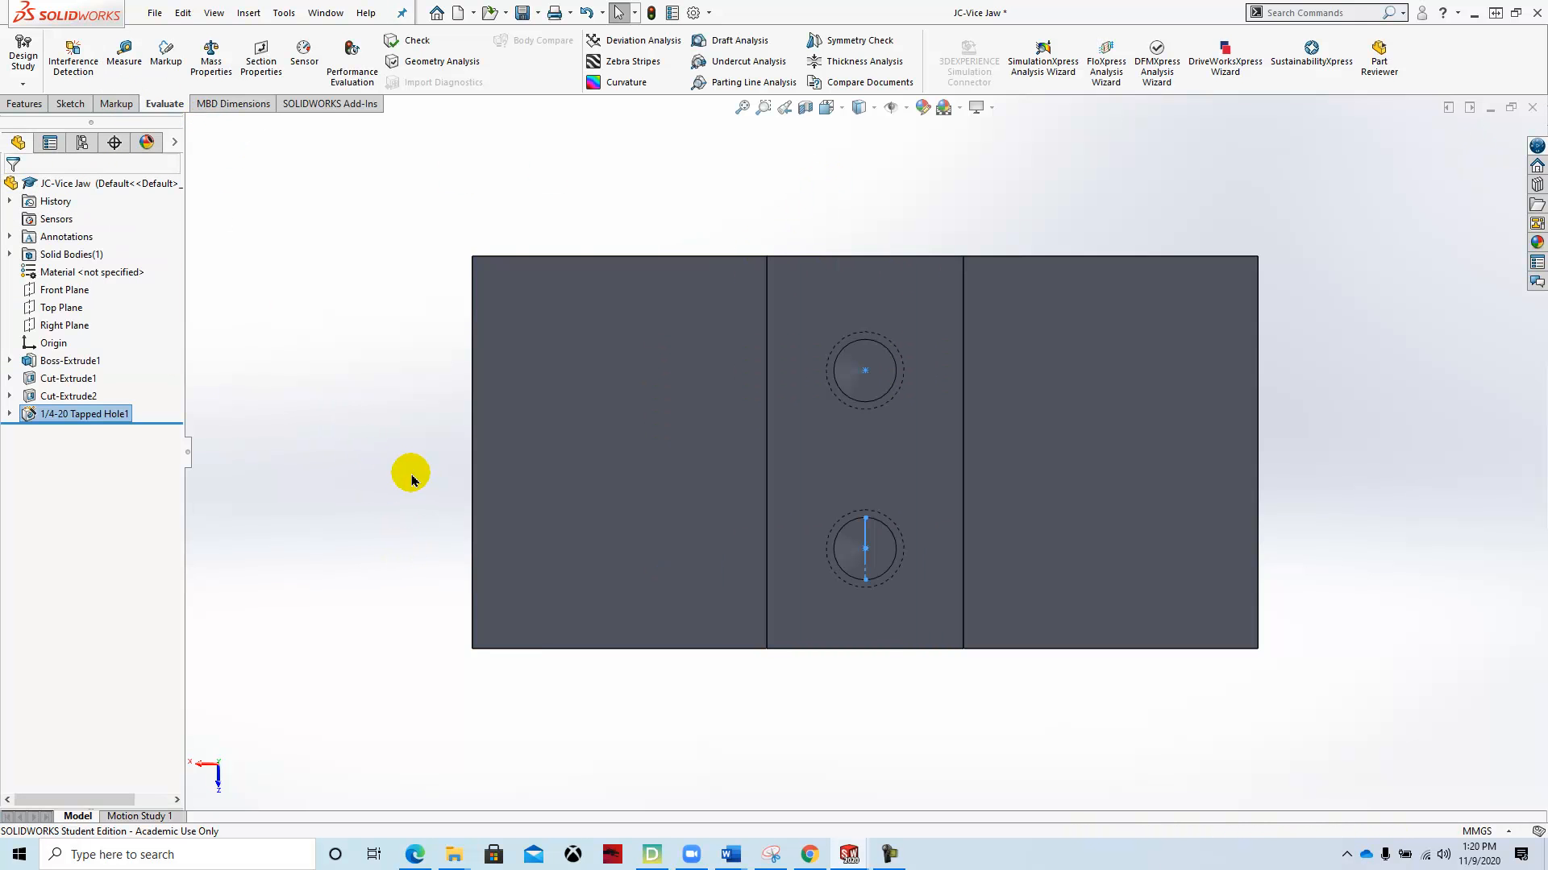
Step: Reopen the 1/4-20 tapped hole feature's positions for editing and check the hole spacing on the Vice Jaw drawing
{"action": "key", "text": "ctrl+7"}
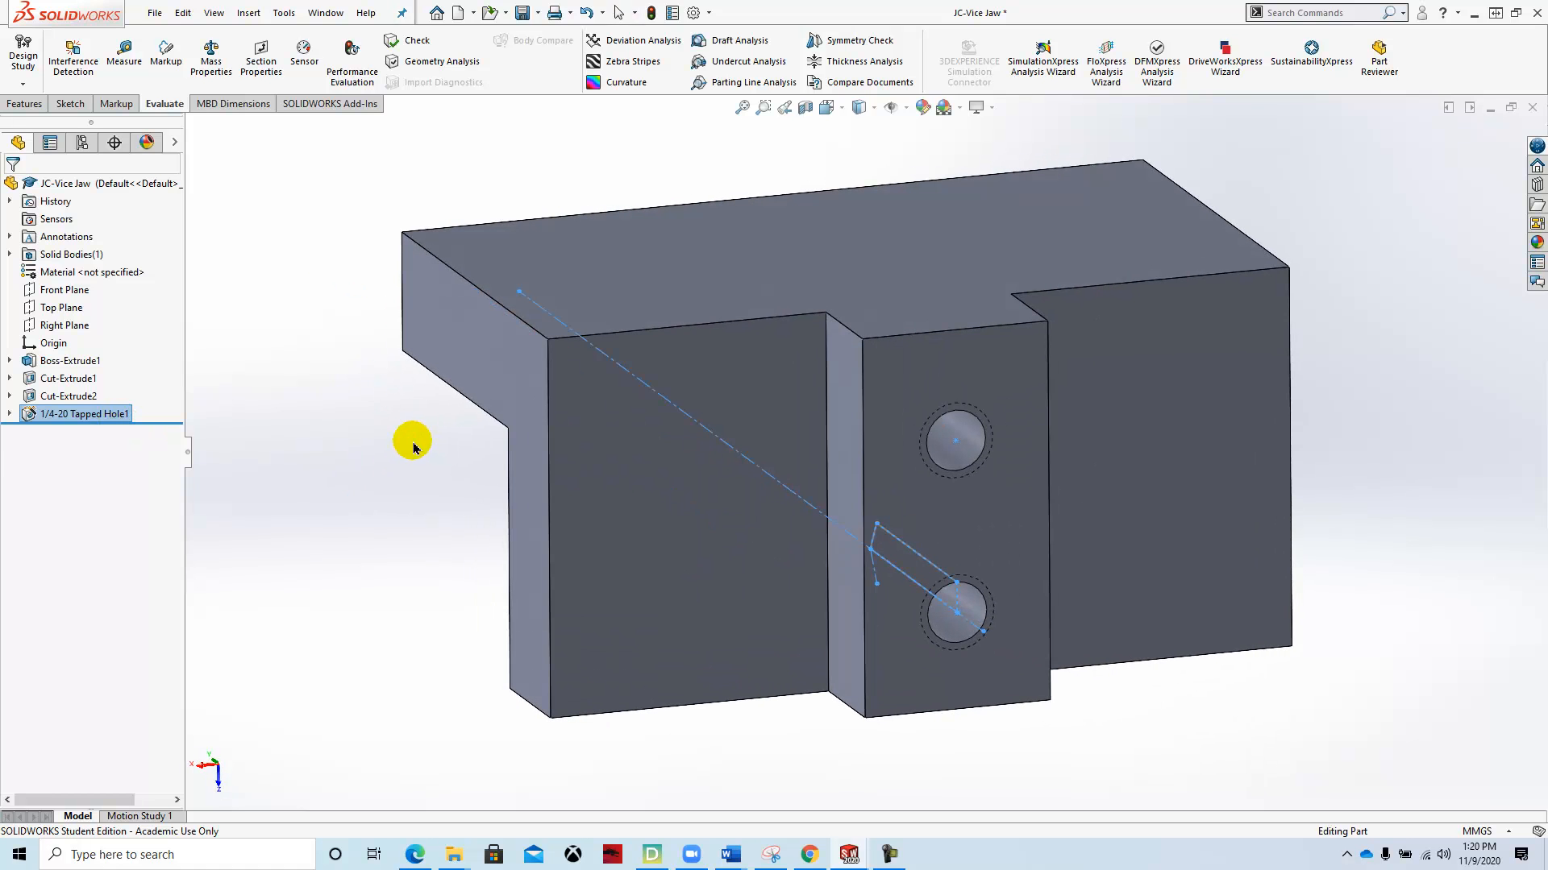
{"action": "right_click", "coordinate": [29, 414]}
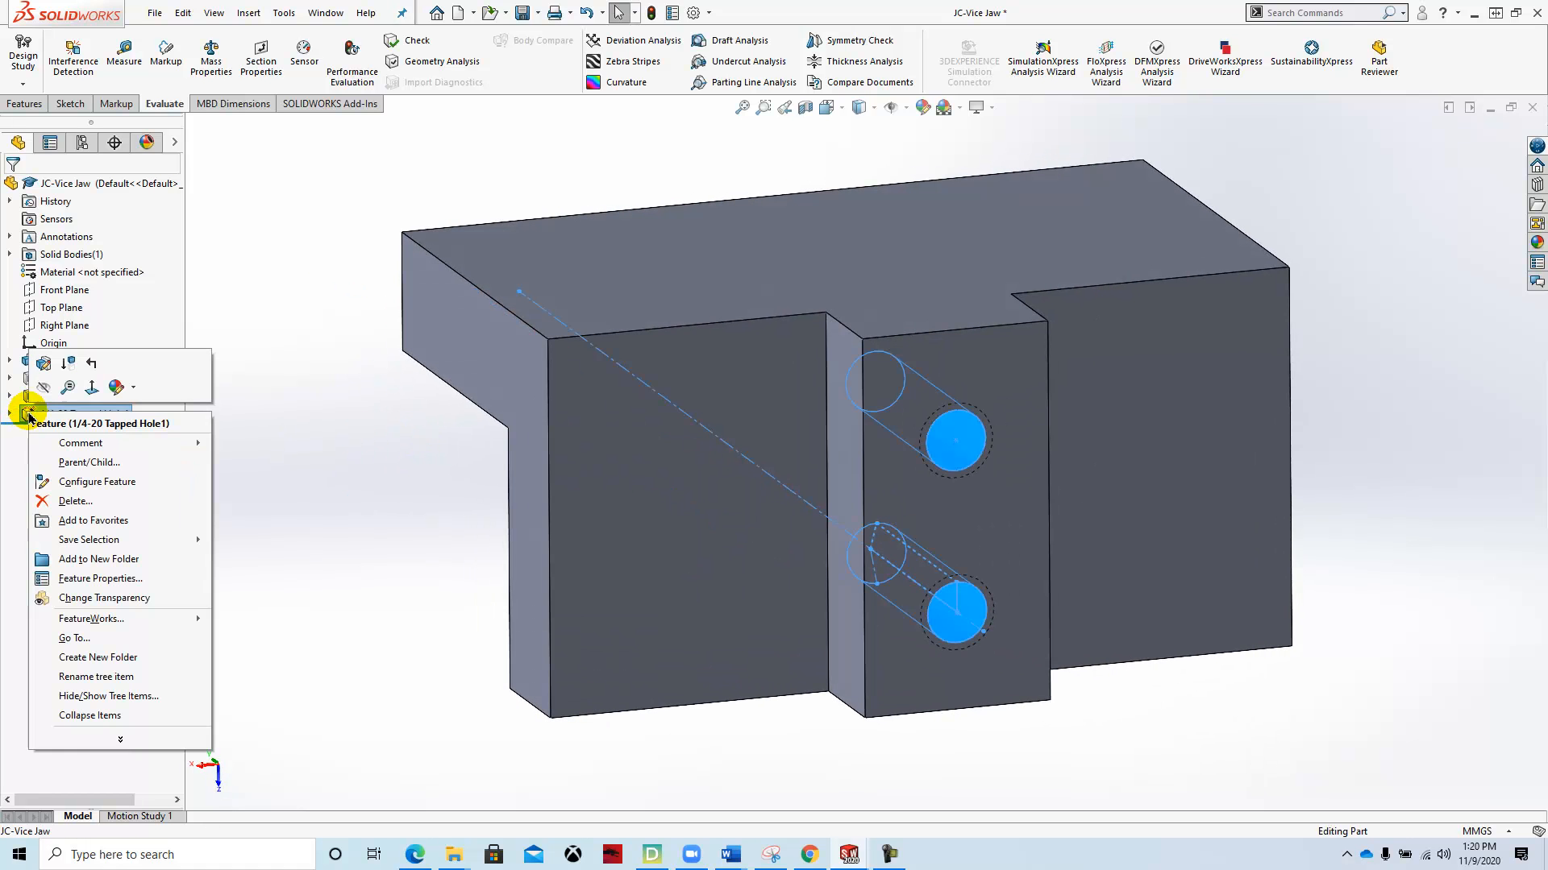
{"action": "left_click", "coordinate": [44, 367]}
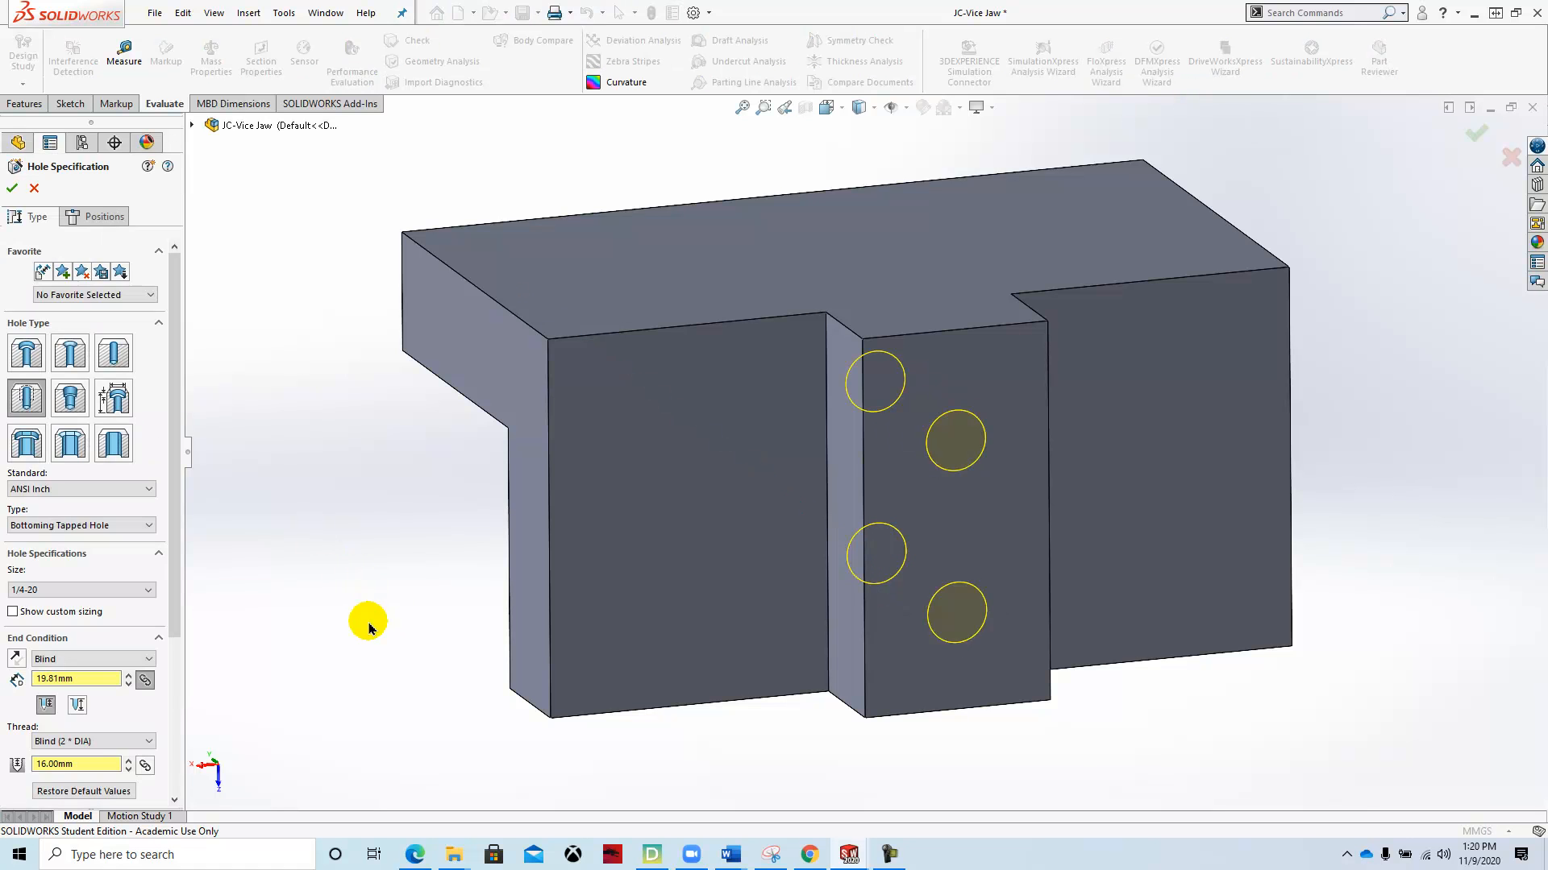
{"action": "left_click", "coordinate": [105, 216]}
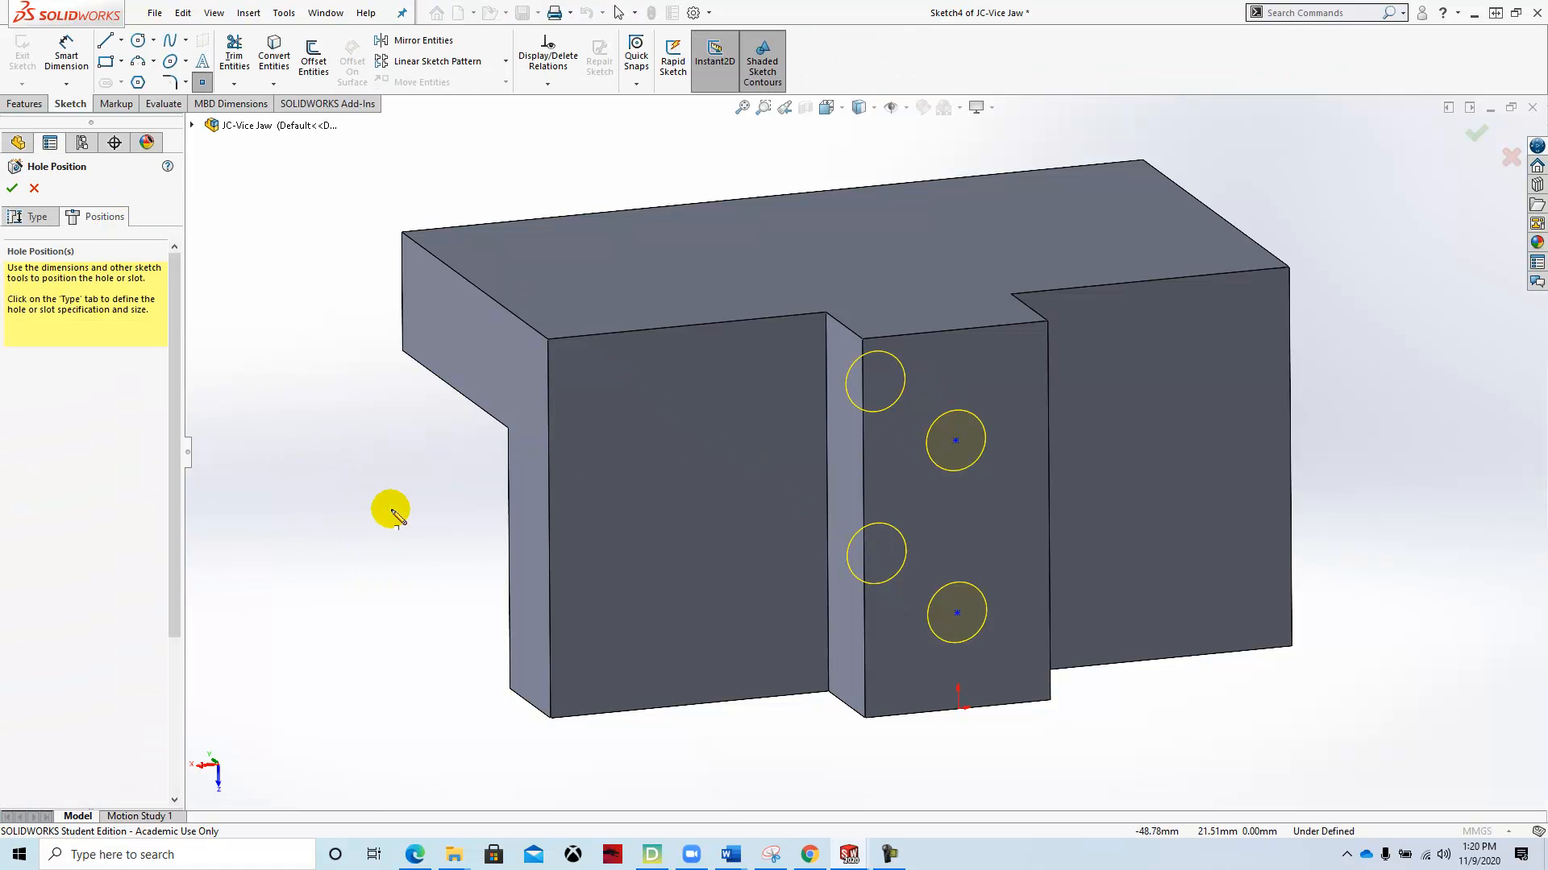
{"action": "left_click", "coordinate": [808, 854]}
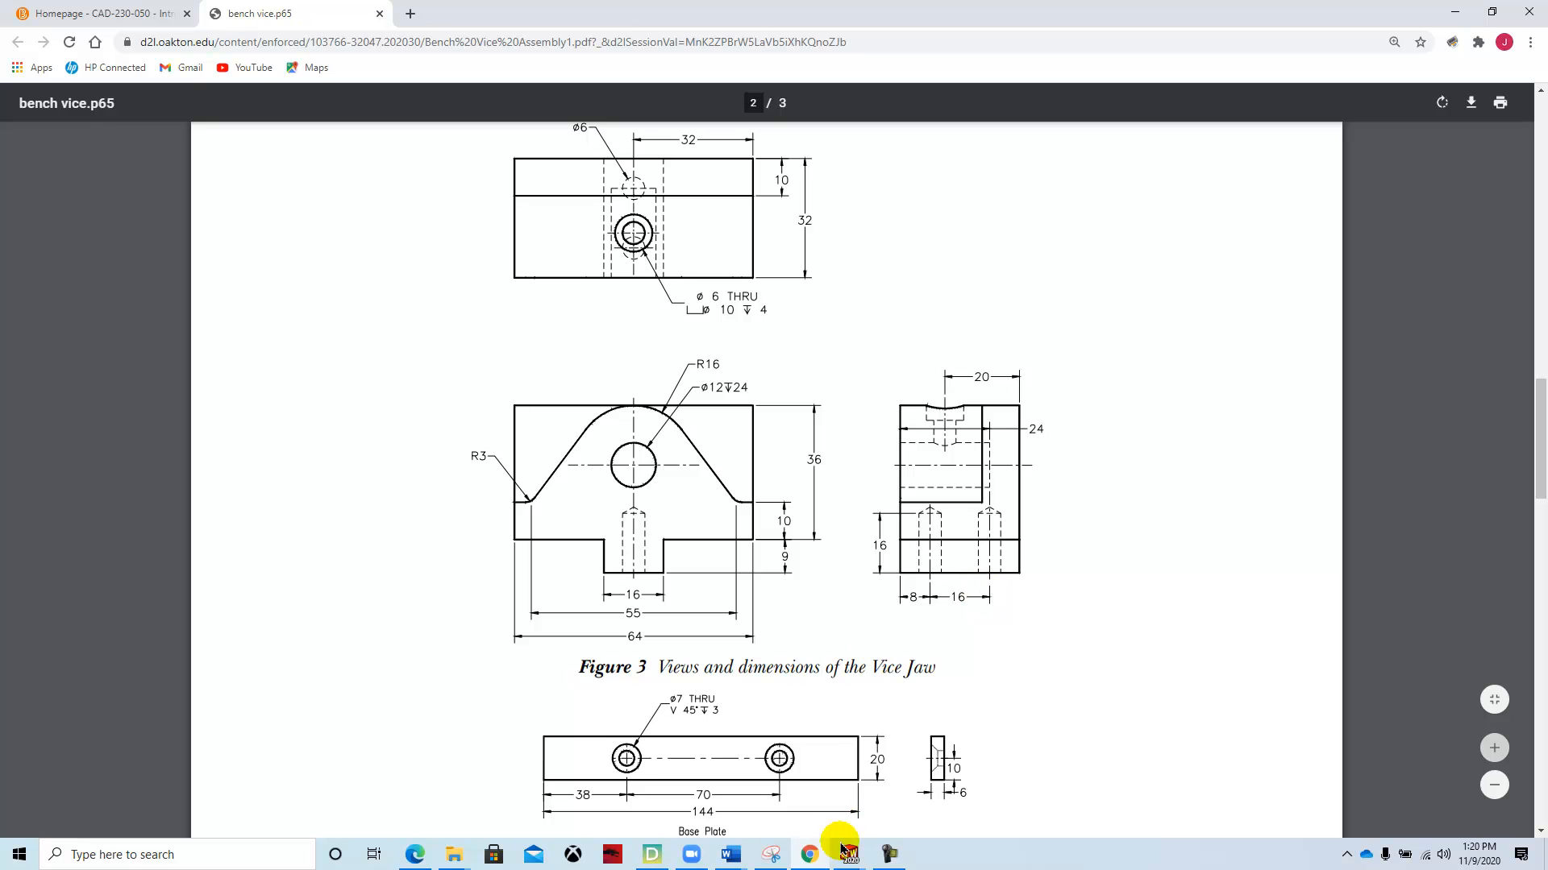
{"action": "mouse_move", "coordinate": [848, 853]}
{"action": "left_click", "coordinate": [989, 774]}
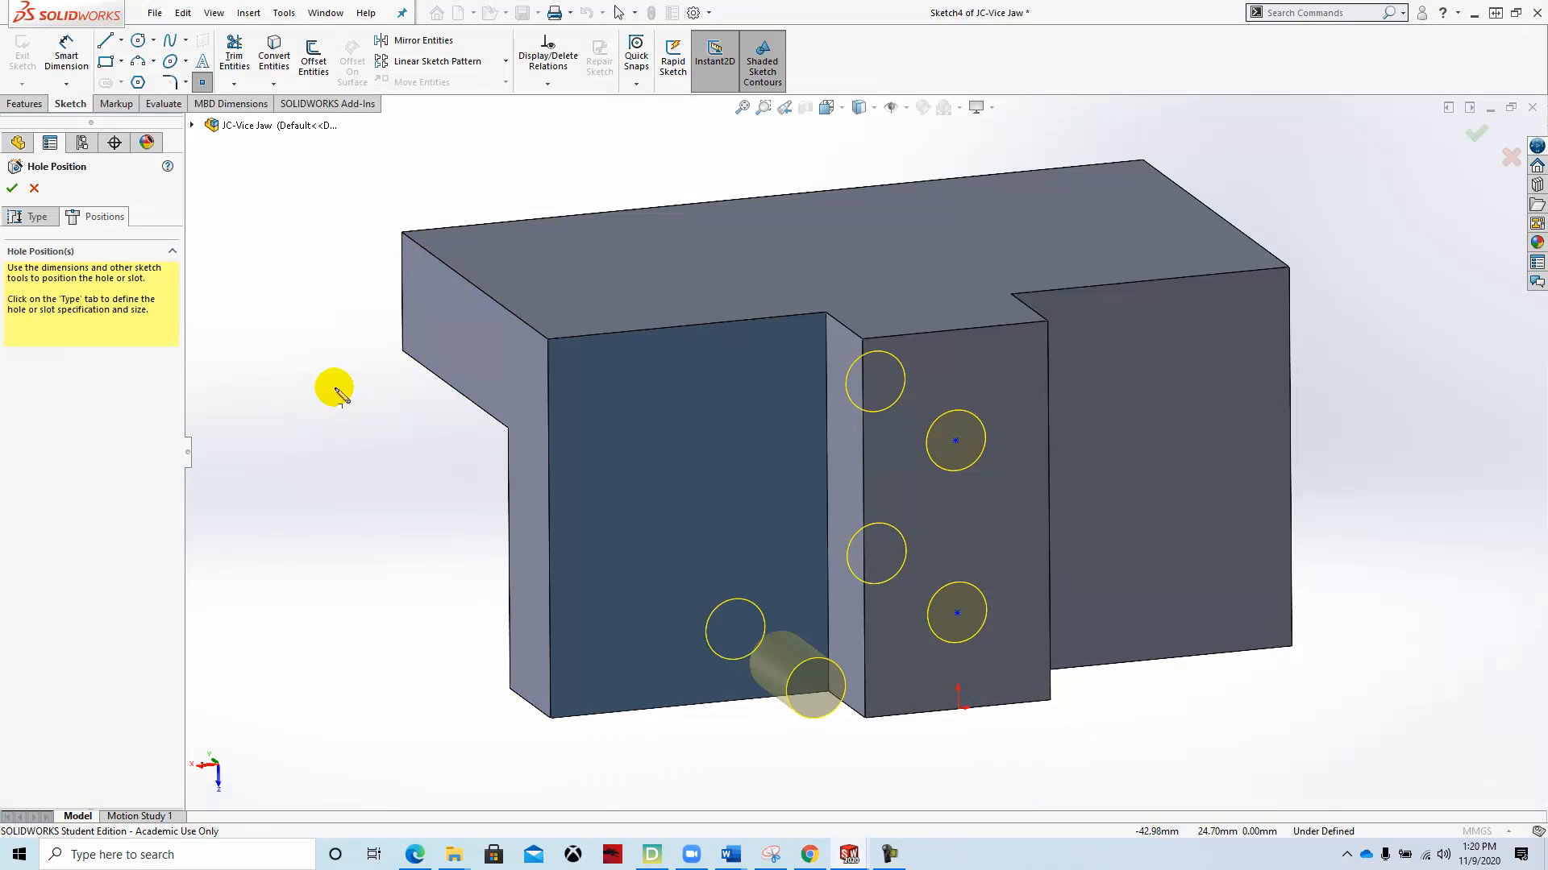
Step: Dimension the first tapped hole's centre 8 mm from the tab's edge at the origin
{"action": "left_click", "coordinate": [64, 53]}
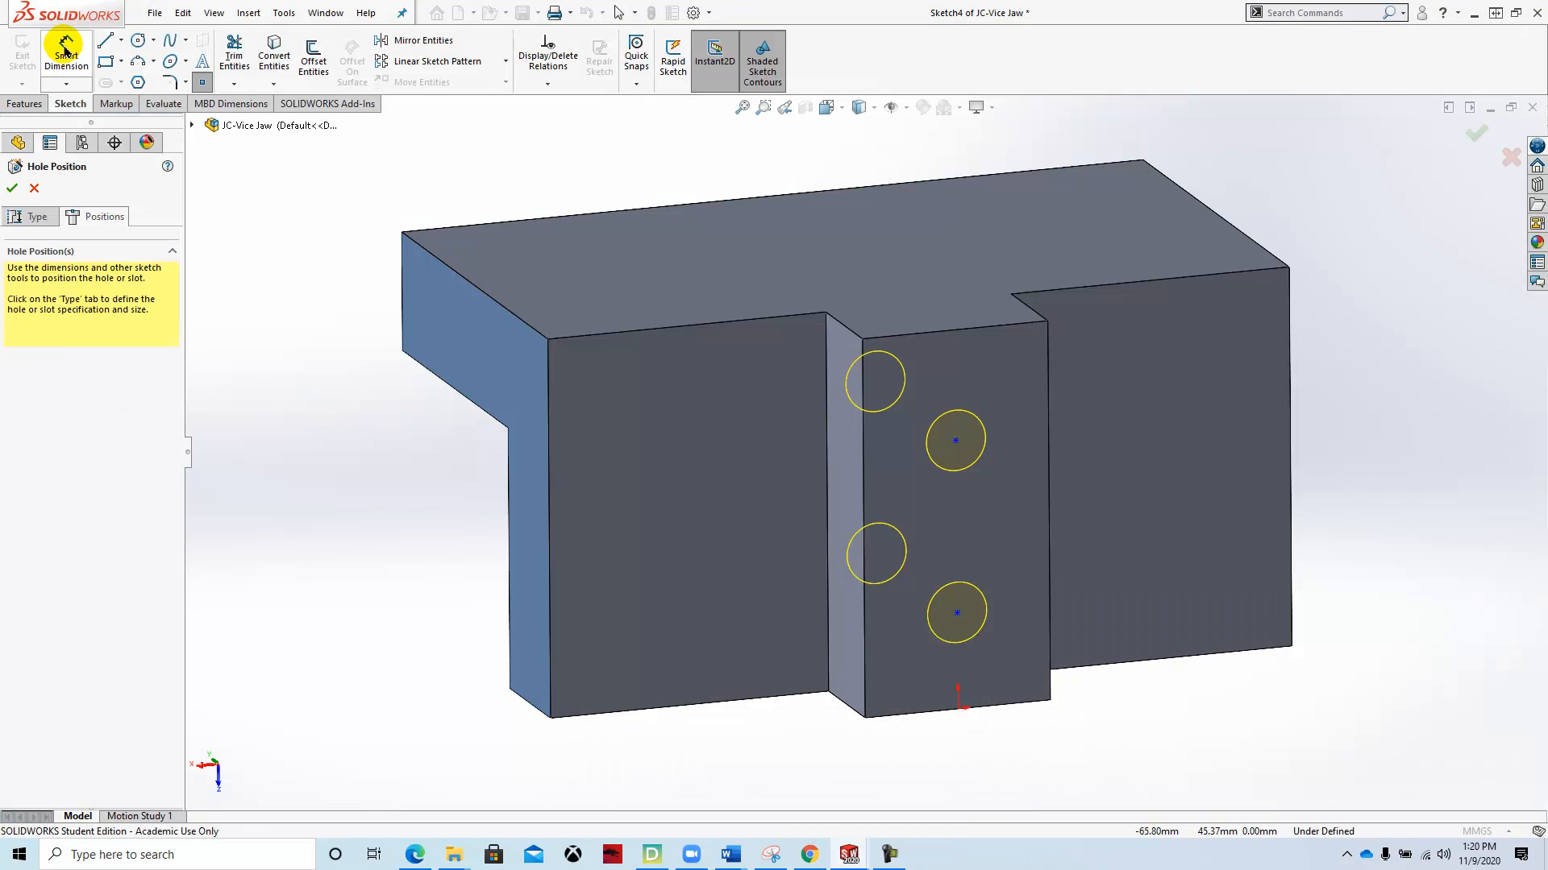
{"action": "left_click", "coordinate": [999, 711]}
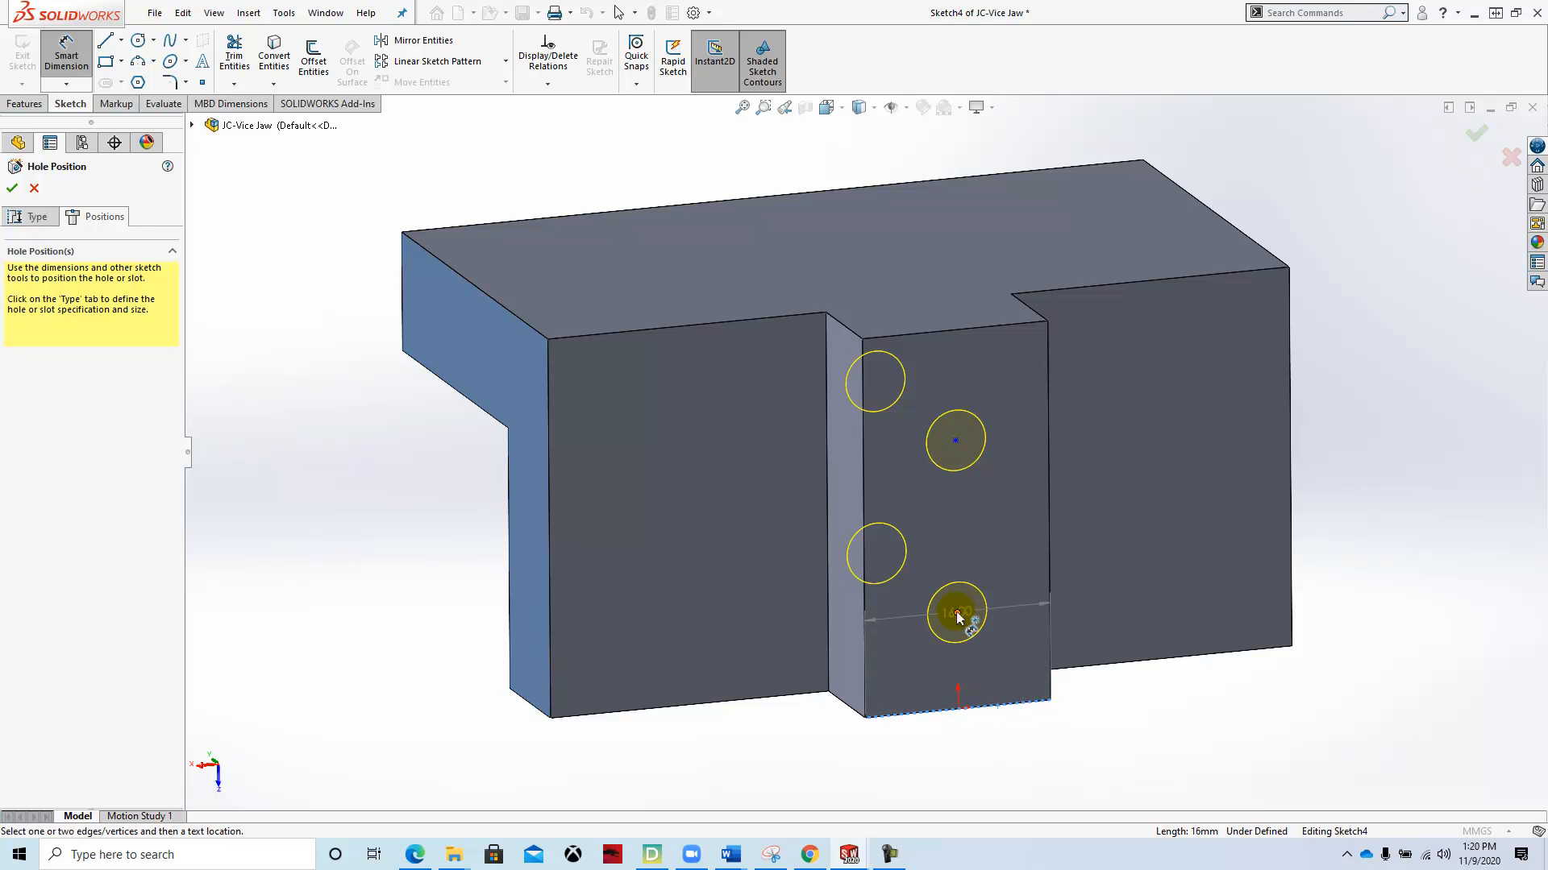
{"action": "left_click", "coordinate": [957, 615]}
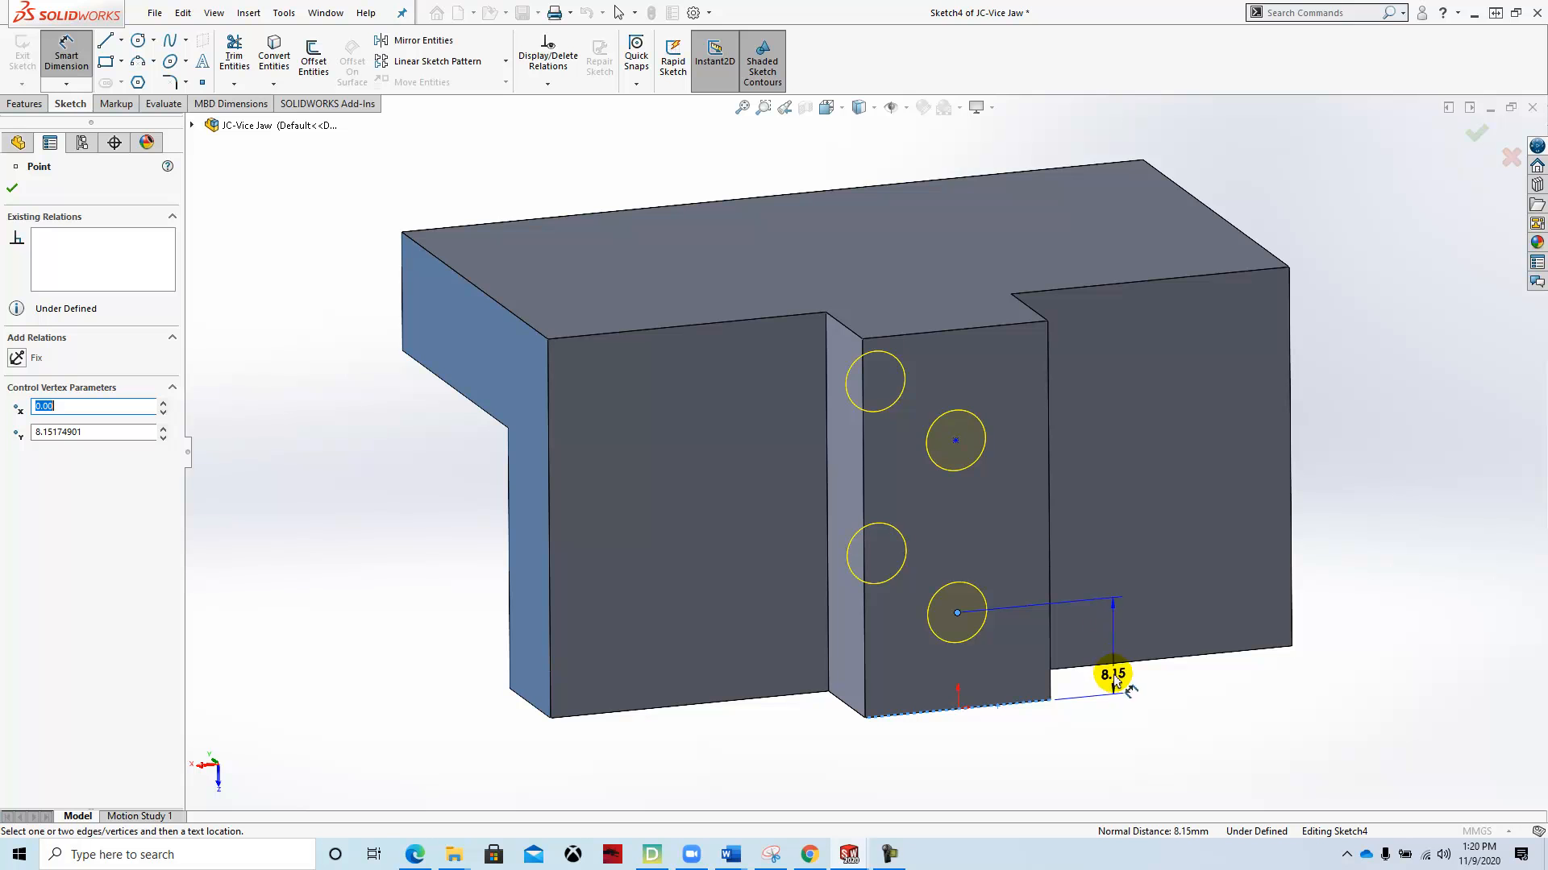
{"action": "left_click", "coordinate": [1120, 683]}
{"action": "type", "text": "8"}
{"action": "key", "text": "Return"}
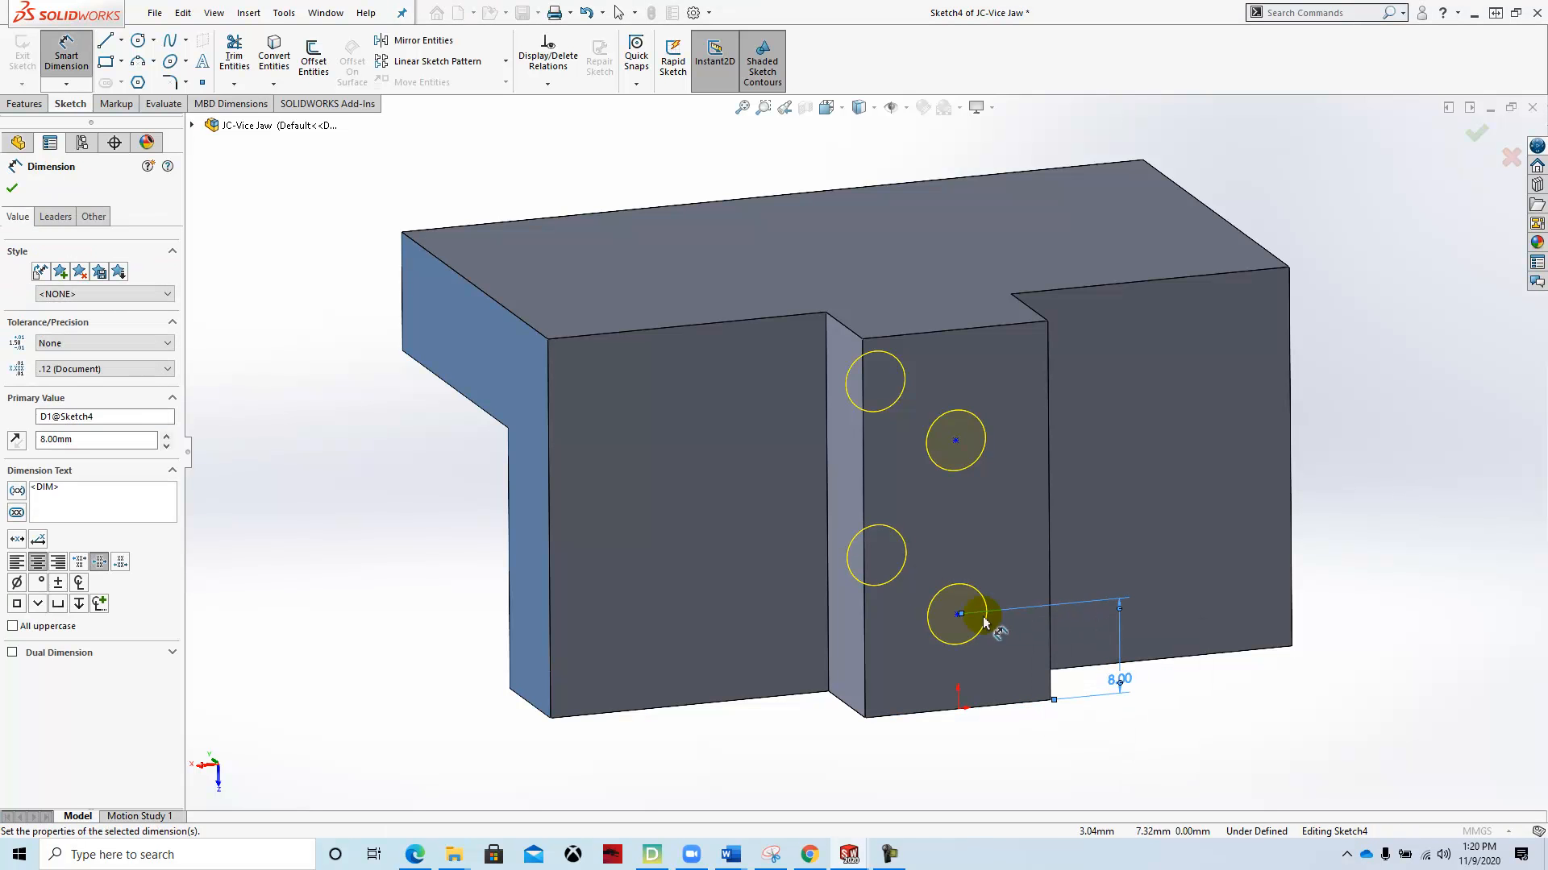
Step: Dimension the spacing between the two tapped hole centres as 16 mm and accept the hole positions
{"action": "left_click", "coordinate": [955, 440]}
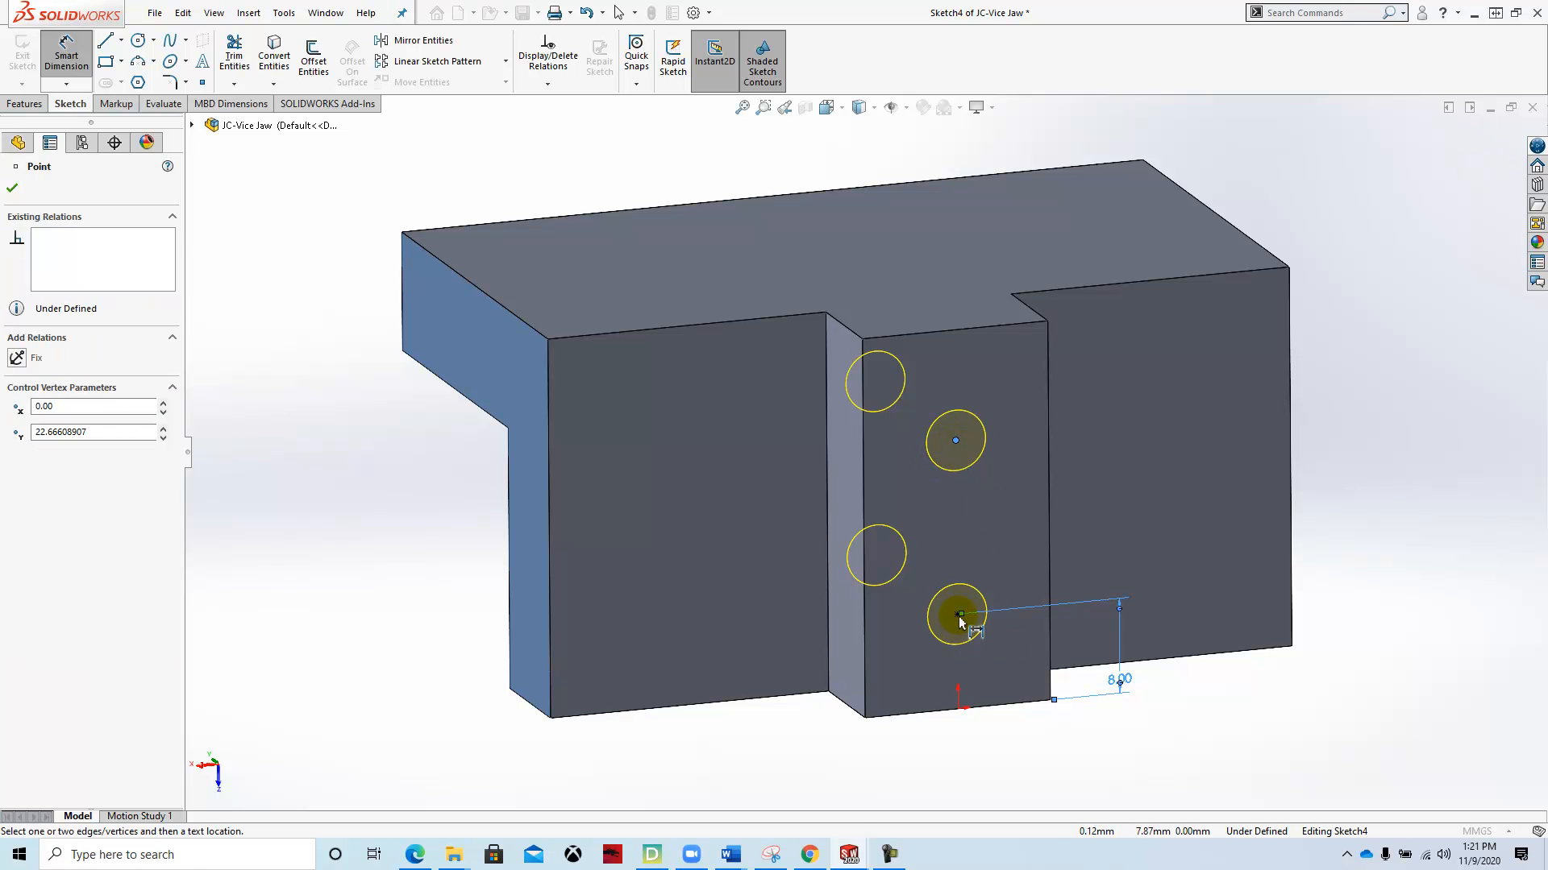
{"action": "left_click", "coordinate": [959, 615]}
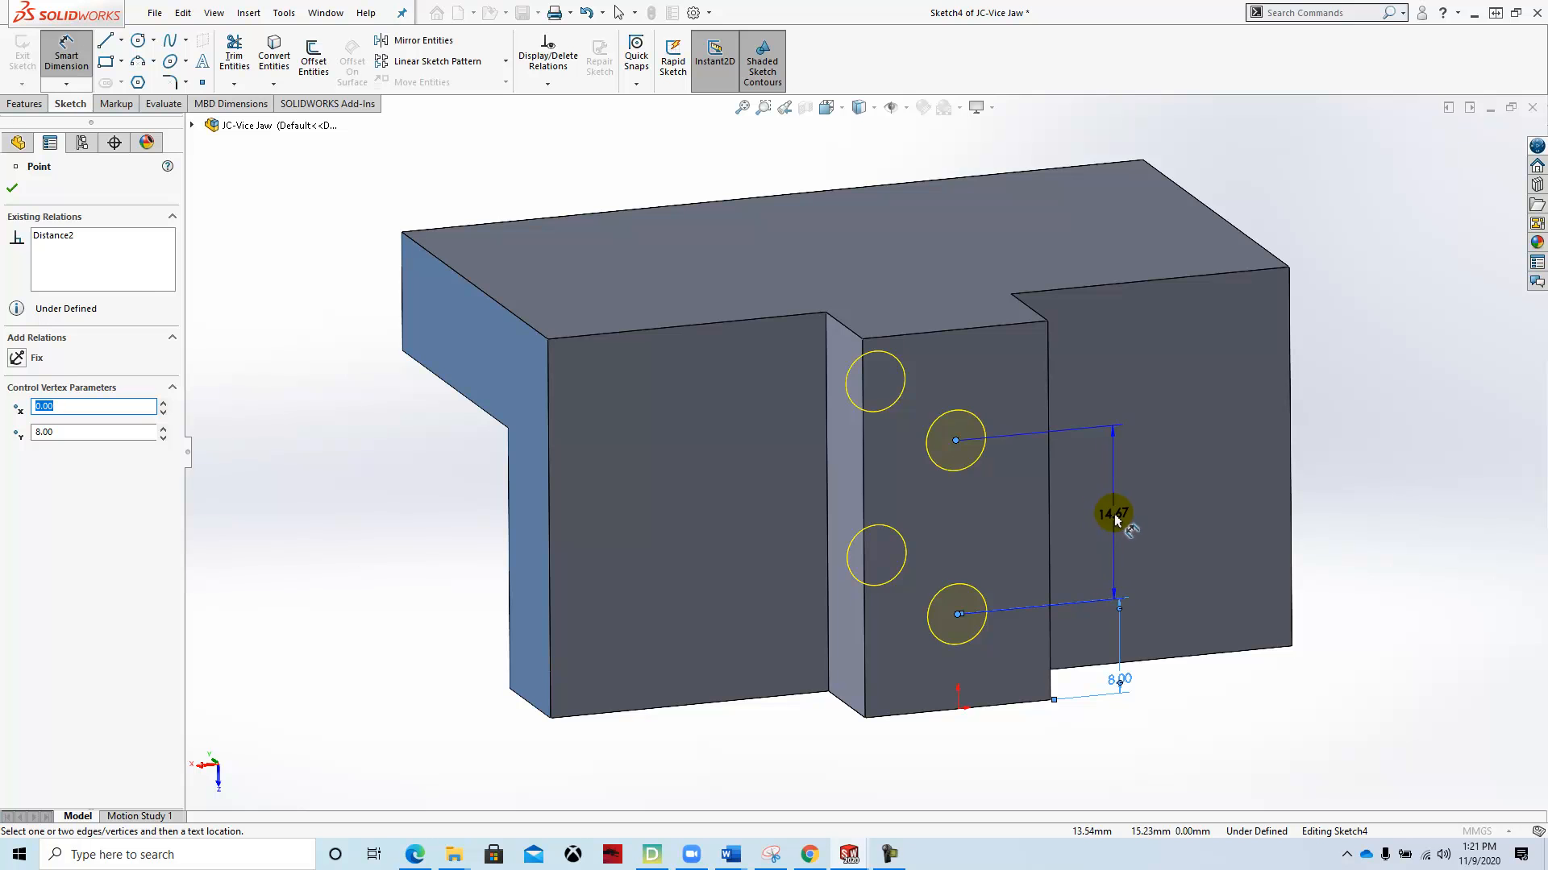
{"action": "left_click", "coordinate": [1115, 512]}
{"action": "type", "text": "16"}
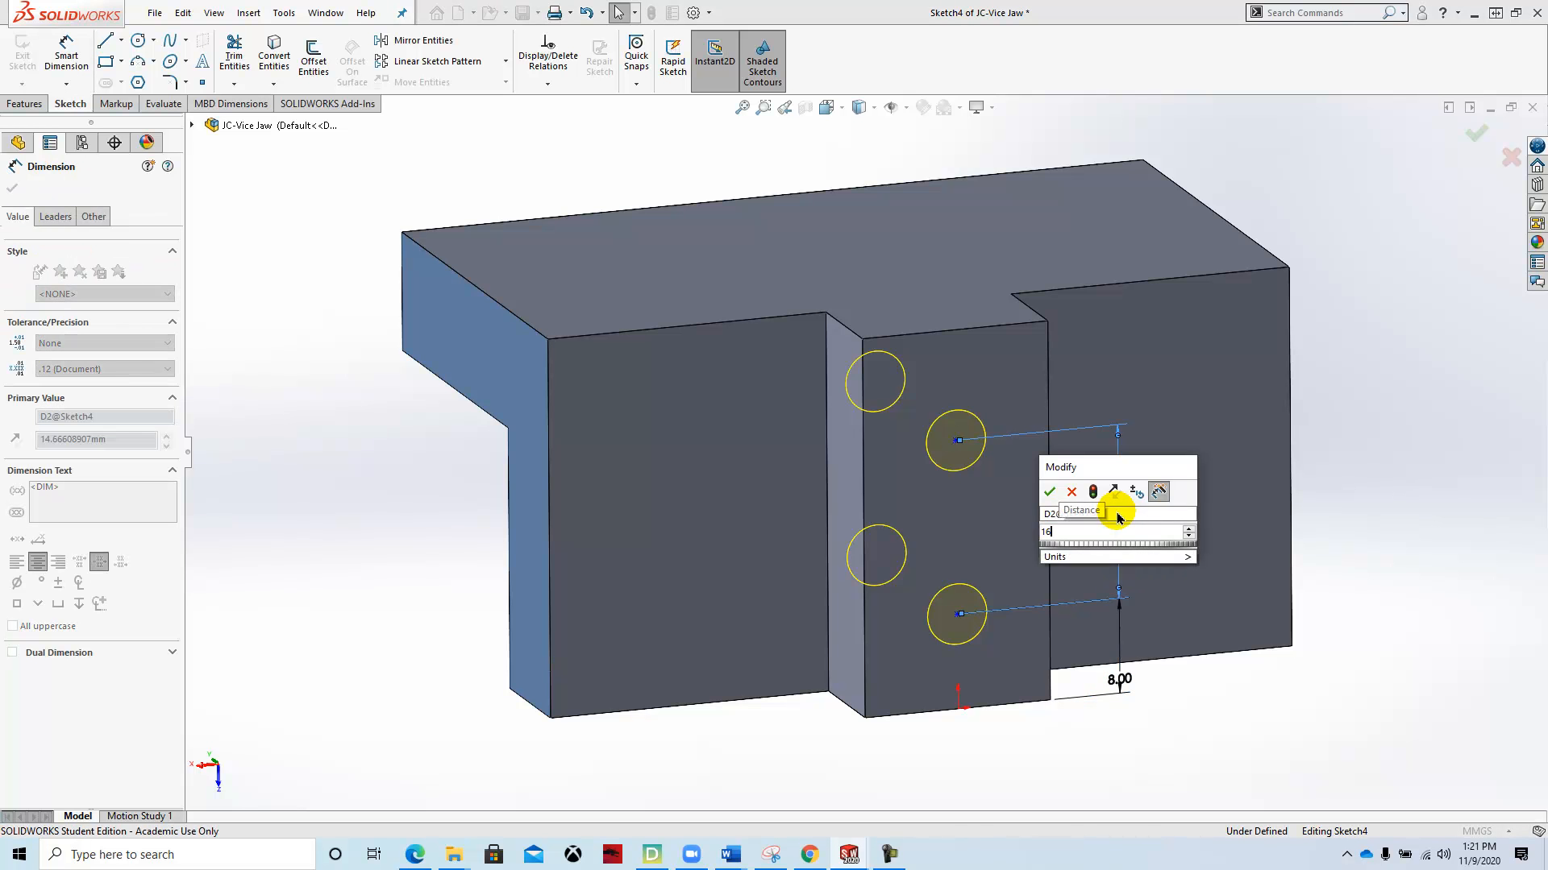
{"action": "key", "text": "Return"}
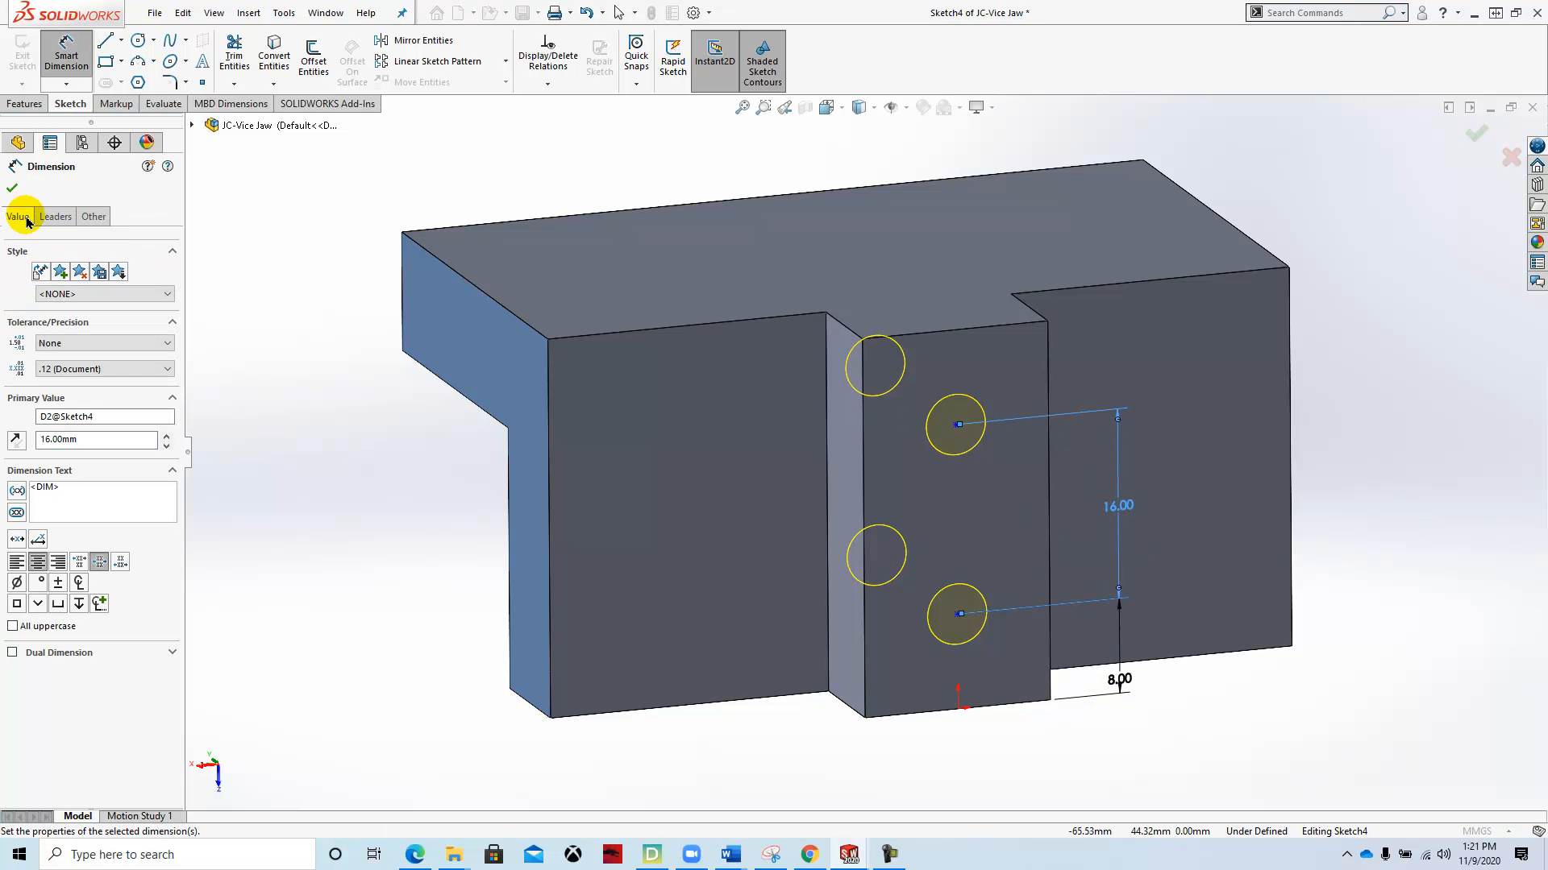
{"action": "left_click", "coordinate": [12, 188]}
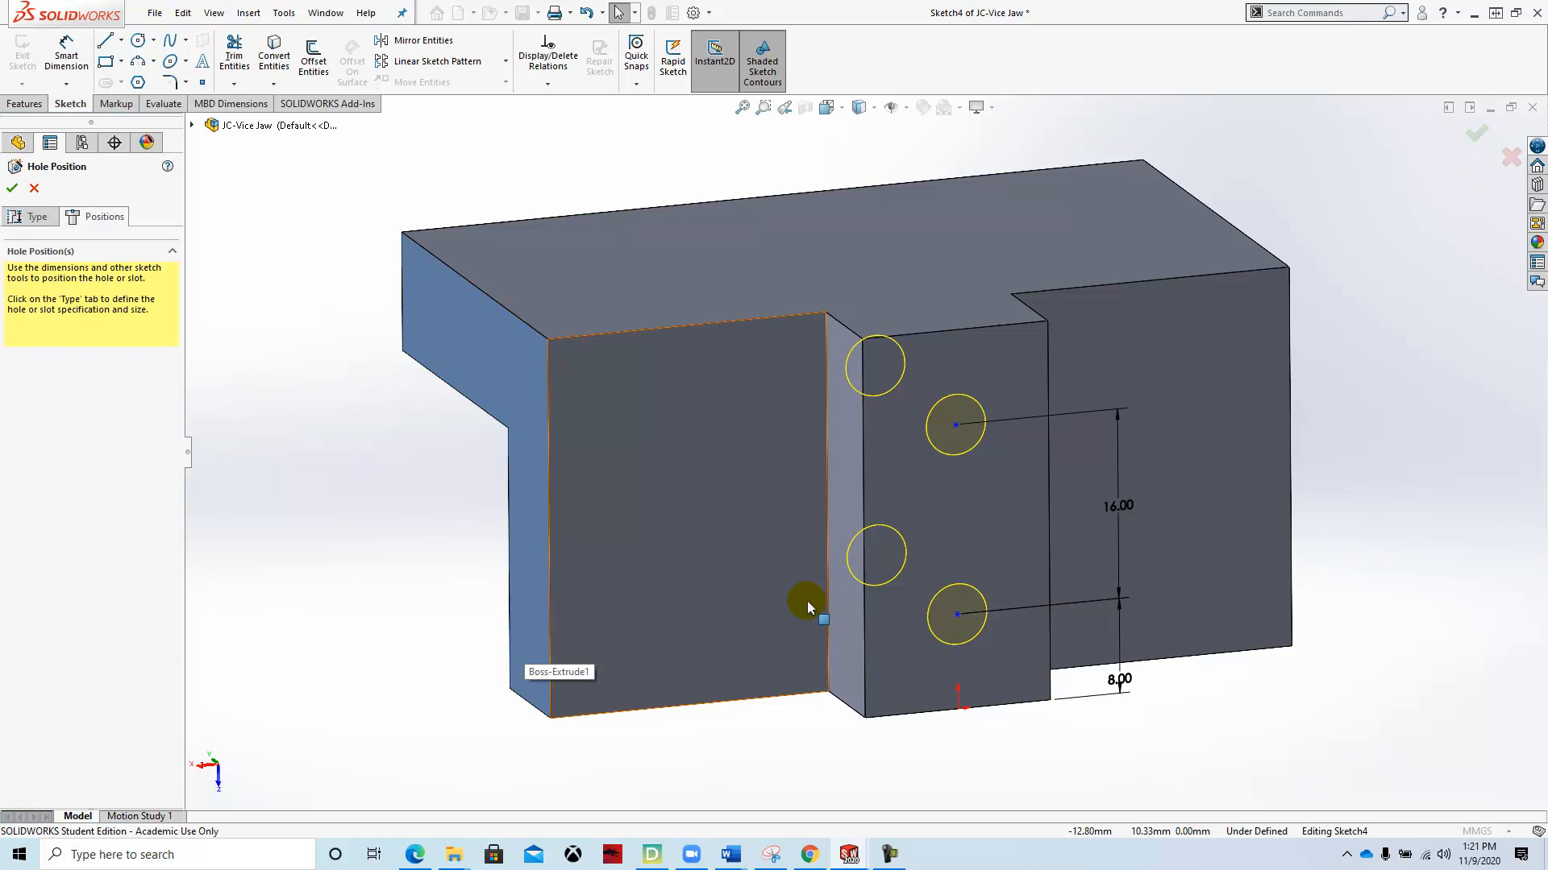
{"action": "left_click", "coordinate": [12, 191]}
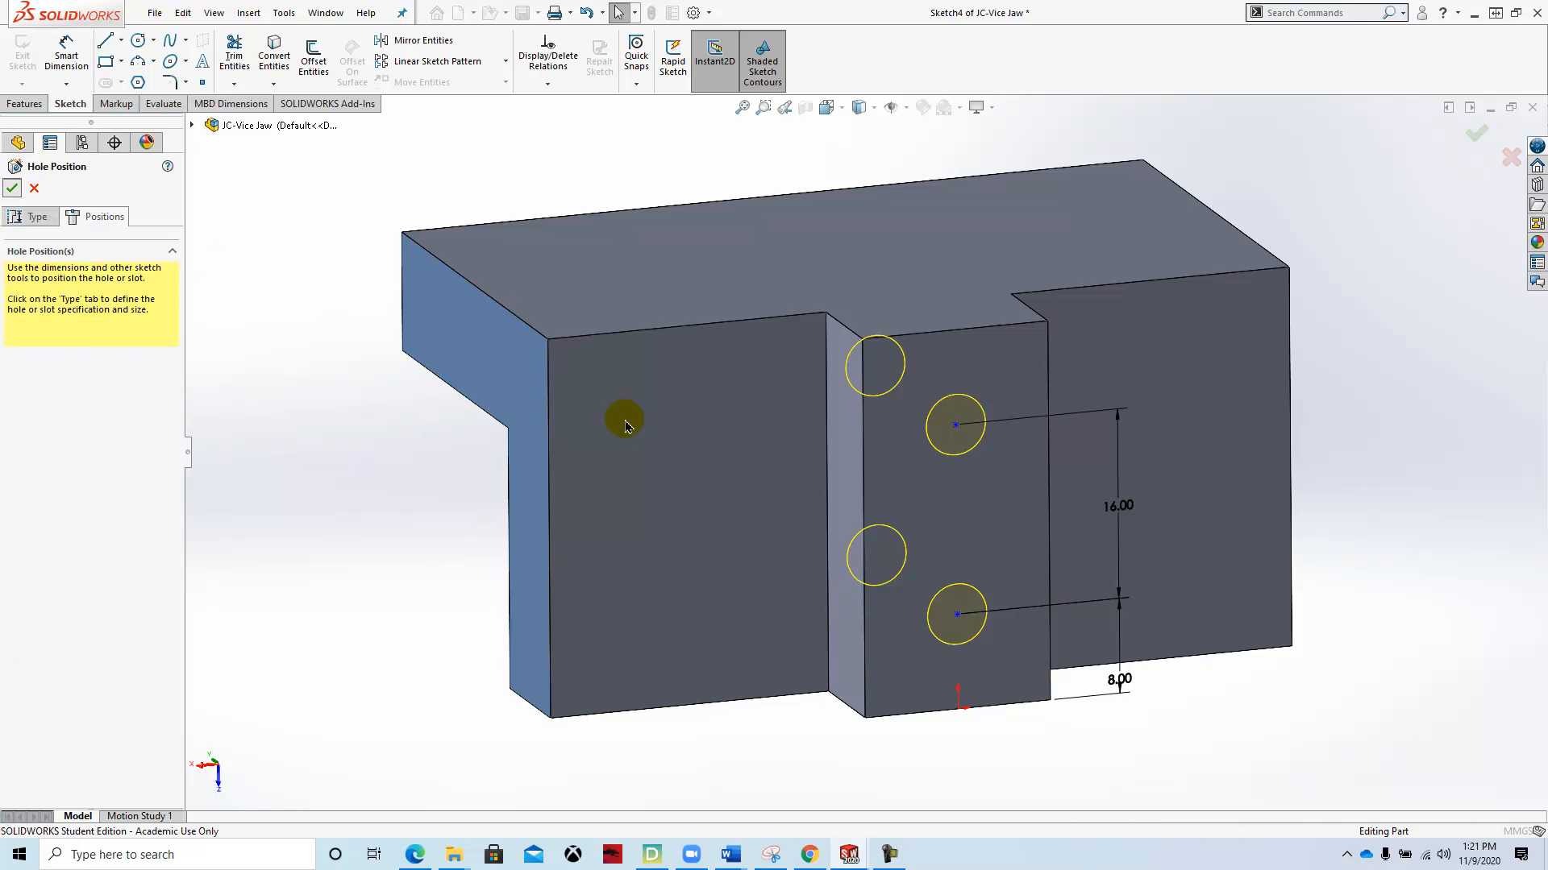
Step: Inspect the two tapped holes in the central tab and undo the last edit of their positions
{"action": "mouse_move", "coordinate": [608, 476]}
{"action": "middle_mouse_down"}
{"action": "mouse_move", "coordinate": [709, 487]}
{"action": "mouse_move", "coordinate": [793, 558]}
{"action": "mouse_move", "coordinate": [626, 419]}
{"action": "mouse_move", "coordinate": [604, 452]}
{"action": "middle_mouse_up"}
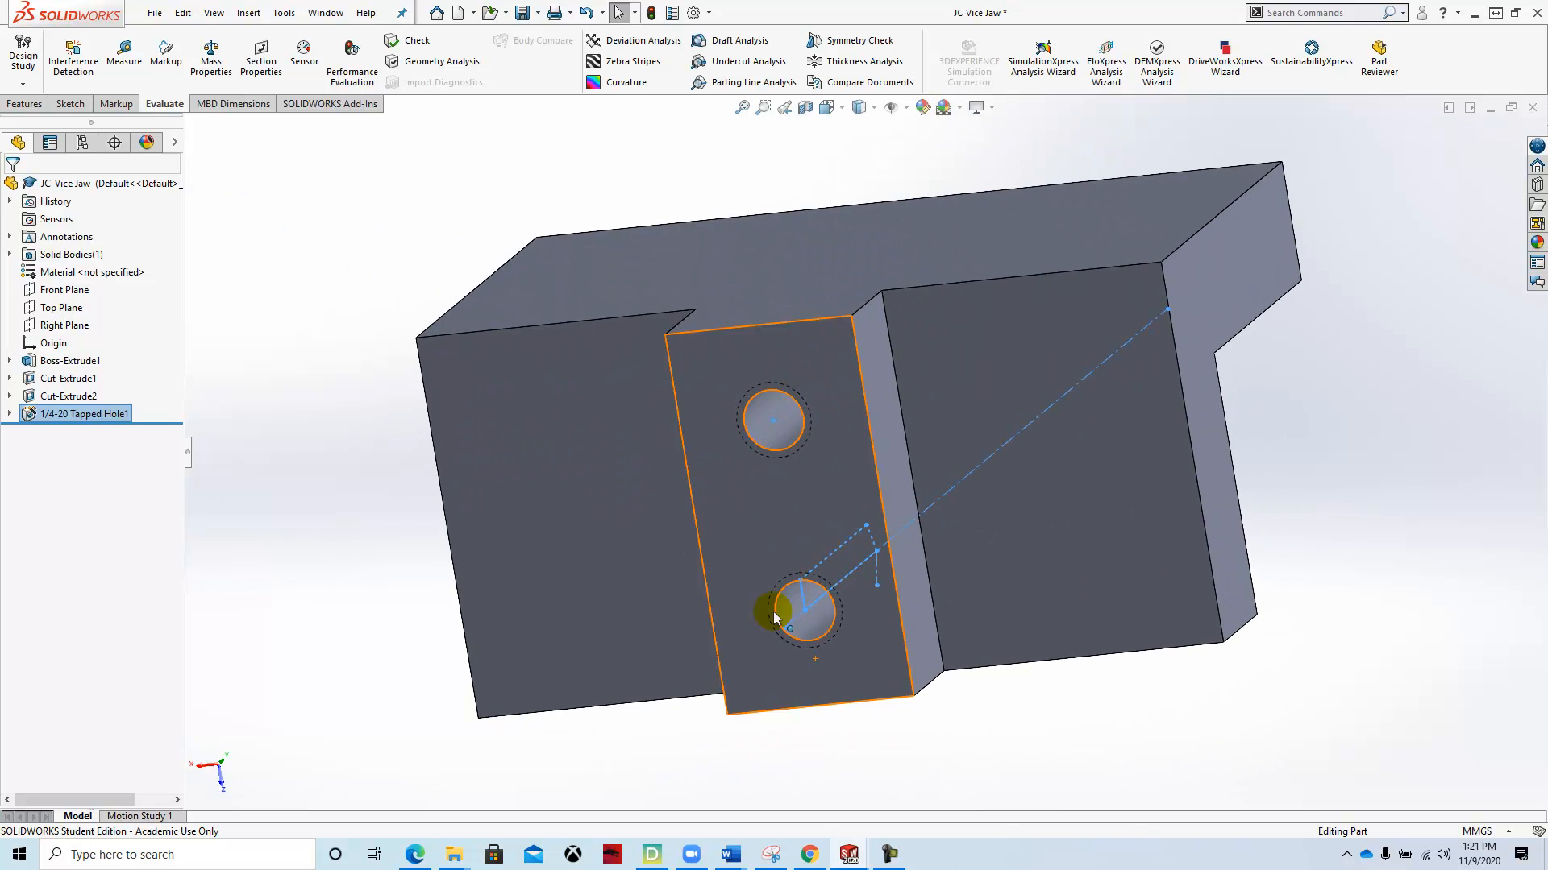
{"action": "middle_click_drag", "start_coordinate": [726, 535], "coordinate": [725, 608]}
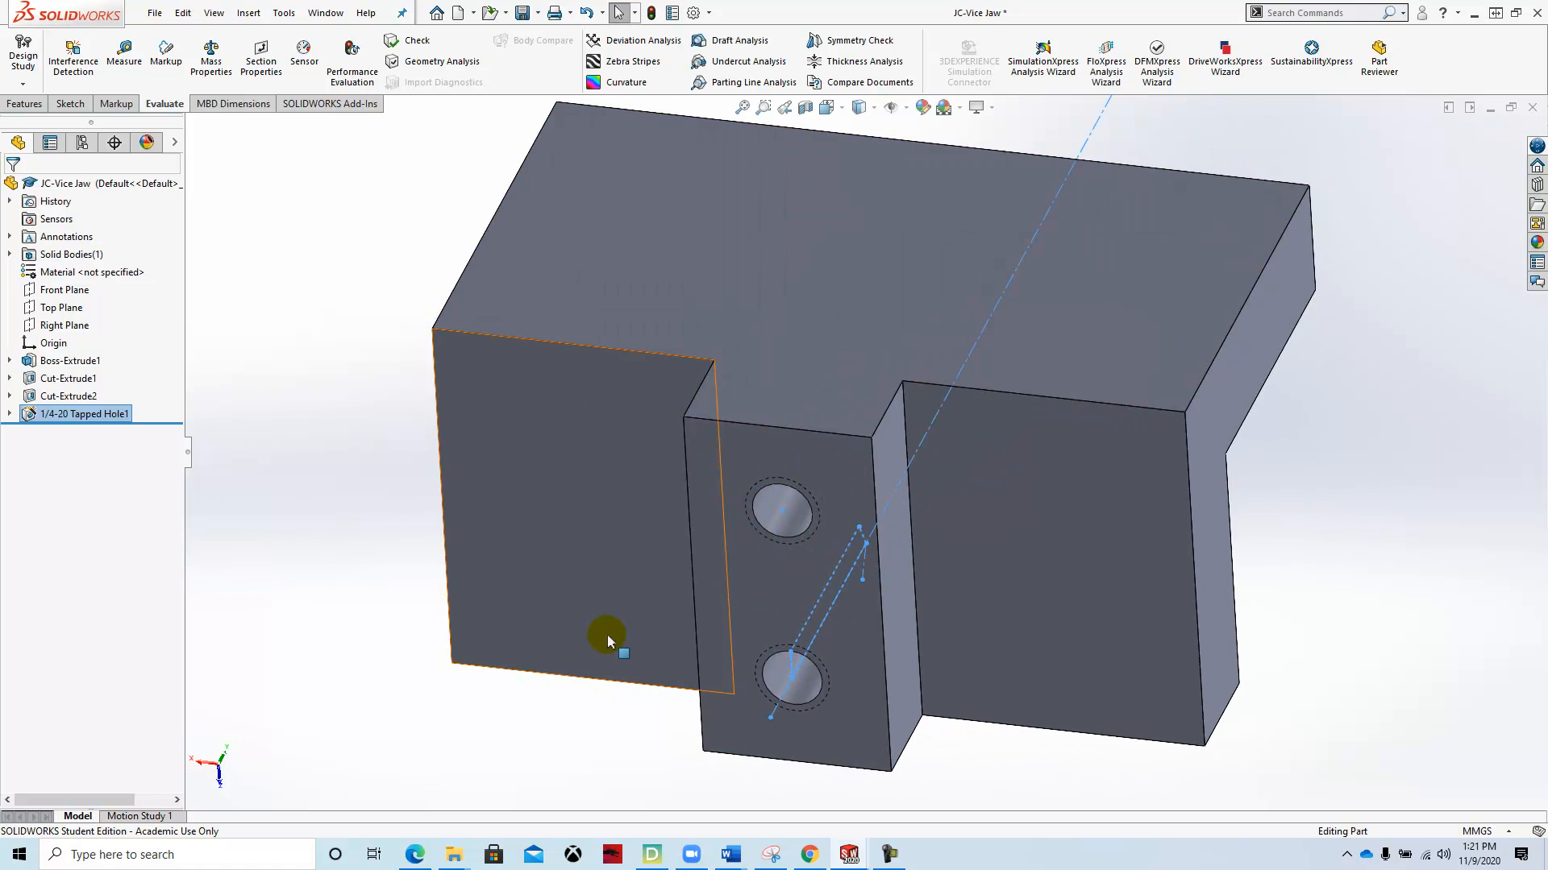
{"action": "middle_click_drag", "start_coordinate": [568, 260], "coordinate": [608, 328]}
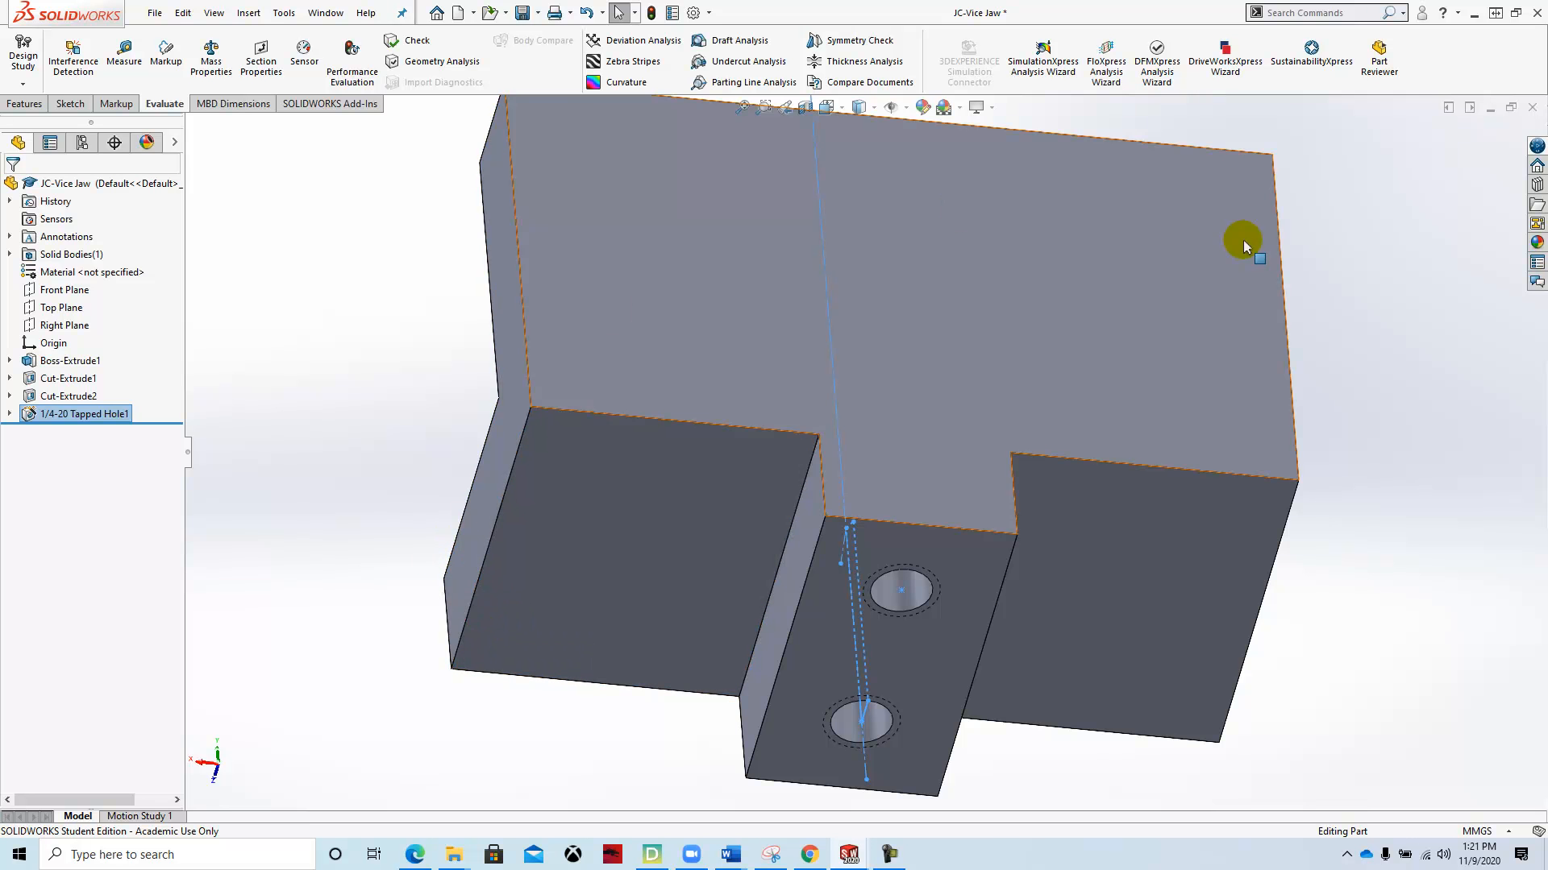
{"action": "middle_click_drag", "start_coordinate": [285, 324], "coordinate": [311, 390]}
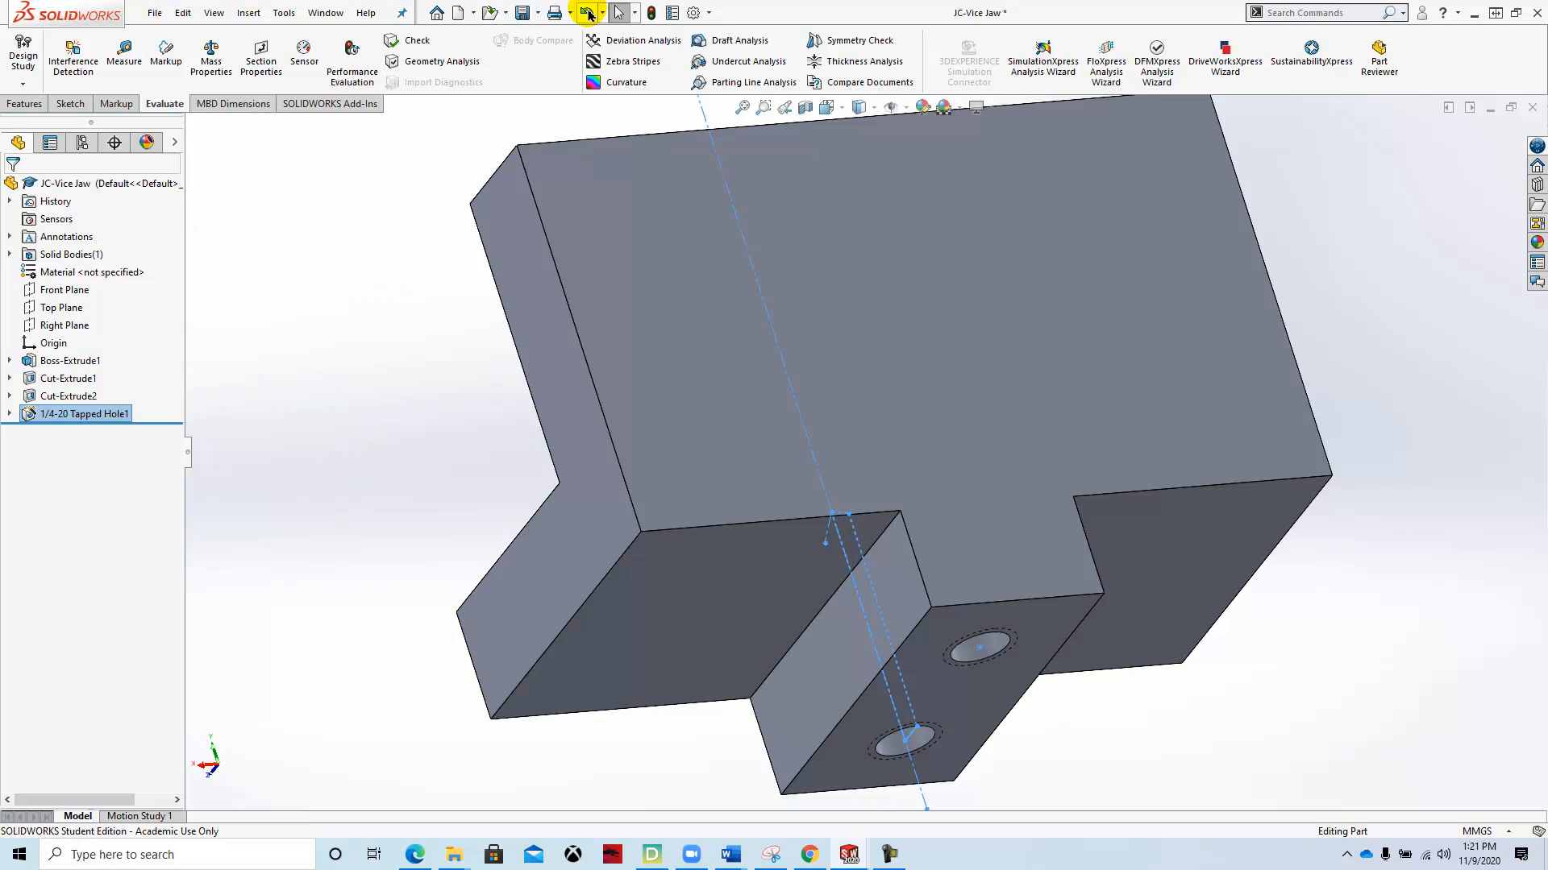
{"action": "left_click", "coordinate": [589, 14]}
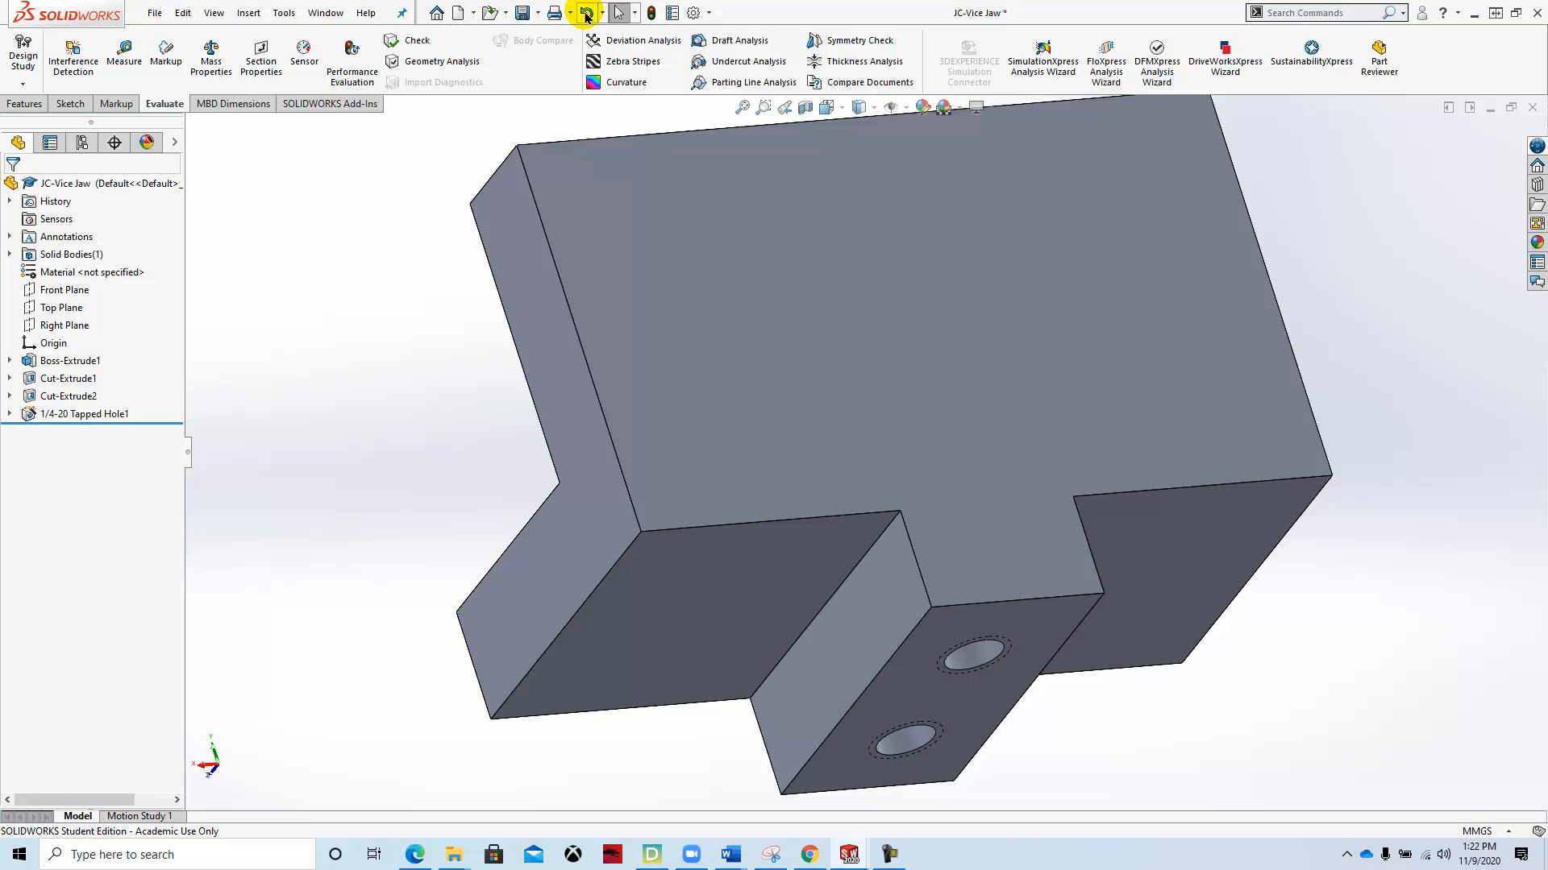
Step: Show the Top Plane and create a reference plane offset 45 mm above it
{"action": "middle_click_drag", "start_coordinate": [306, 564], "coordinate": [323, 432]}
{"action": "middle_click_drag", "start_coordinate": [452, 352], "coordinate": [1171, 494]}
{"action": "middle_click_drag", "start_coordinate": [688, 604], "coordinate": [815, 545]}
{"action": "middle_click_drag", "start_coordinate": [570, 611], "coordinate": [806, 456]}
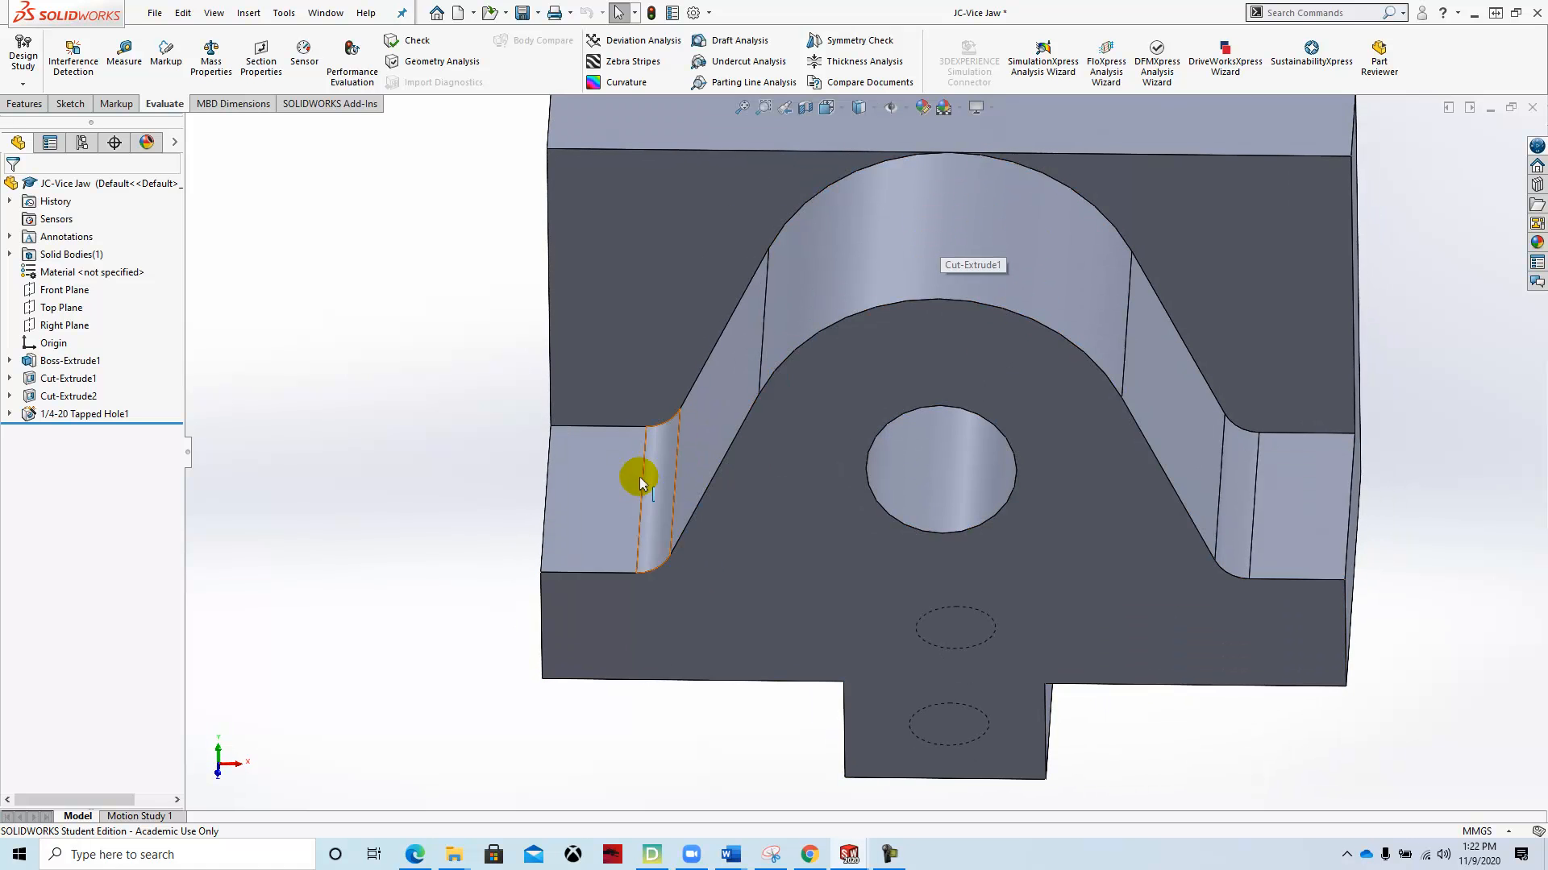
{"action": "middle_click_drag", "start_coordinate": [414, 379], "coordinate": [414, 346]}
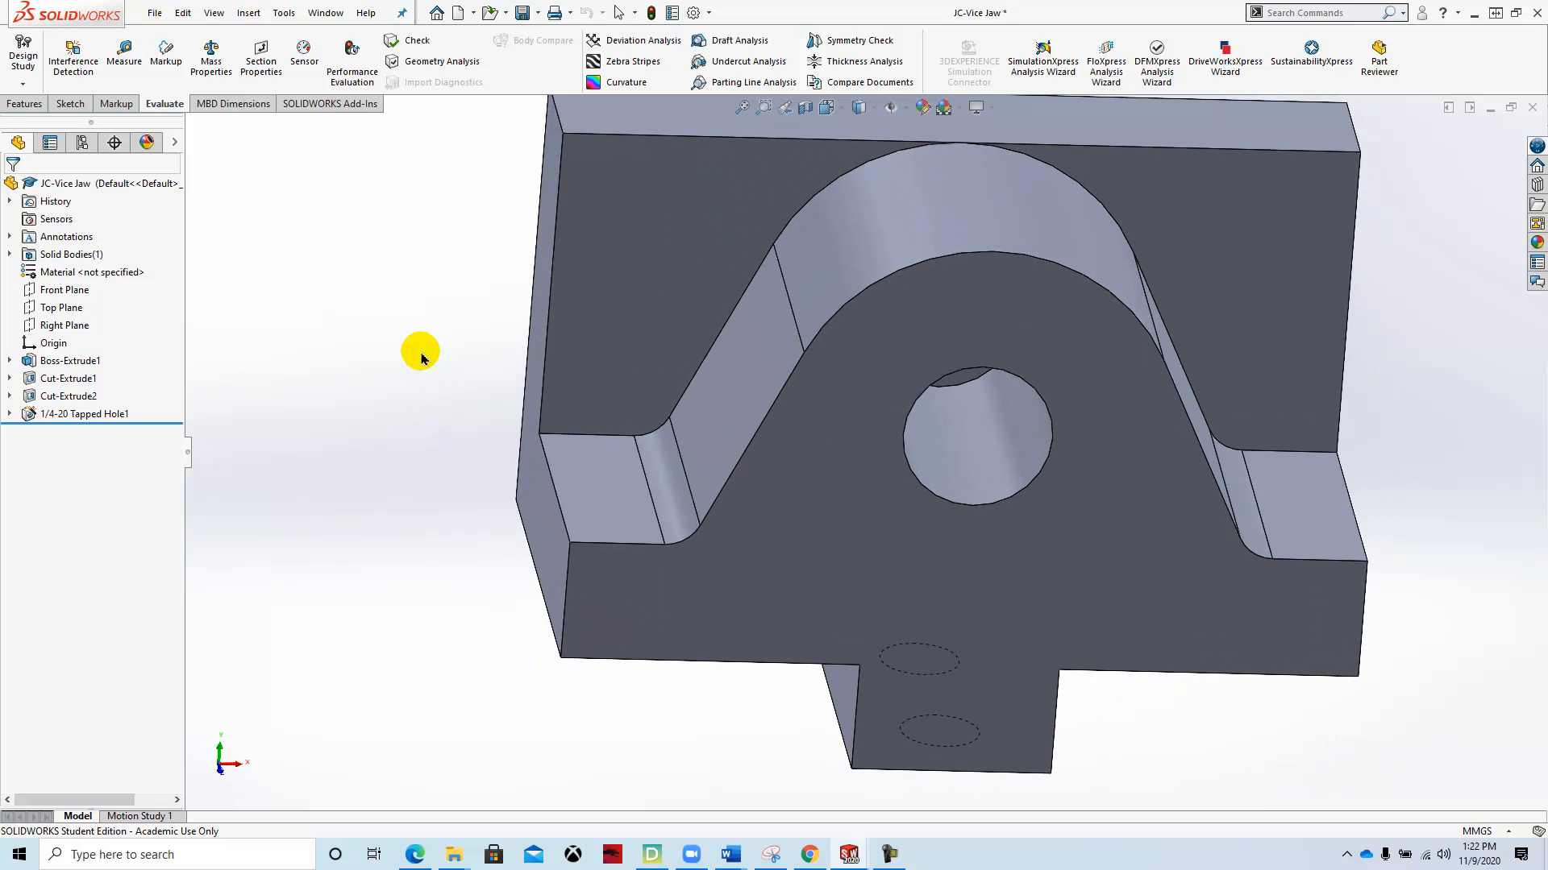
{"action": "right_click", "coordinate": [74, 313]}
{"action": "left_click", "coordinate": [116, 285]}
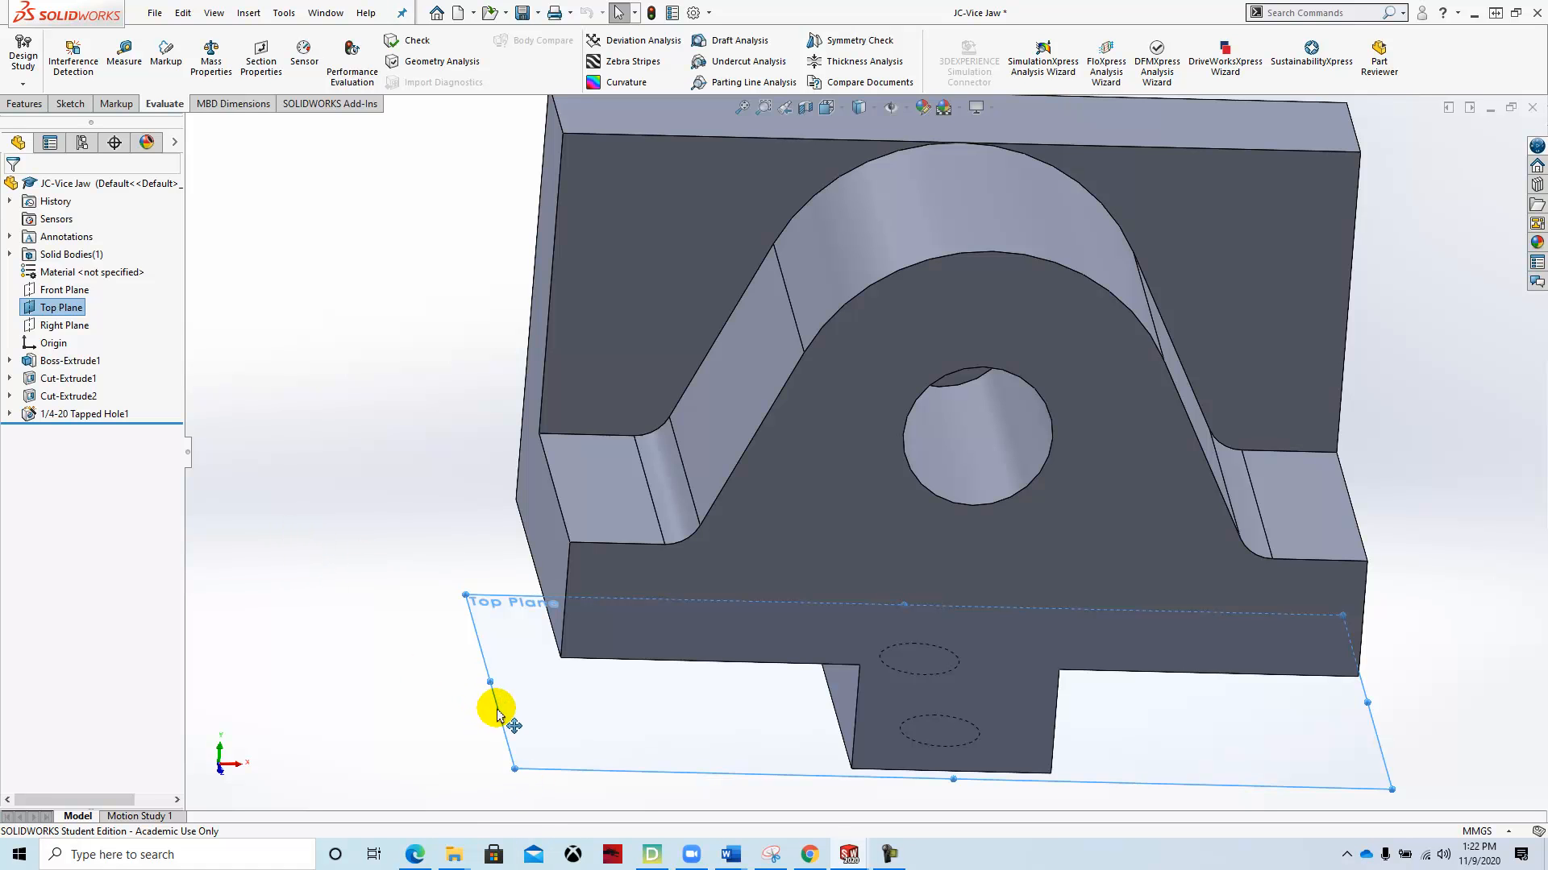
{"action": "left_click_drag", "start_coordinate": [498, 715], "coordinate": [541, 206], "text": "ctrl"}
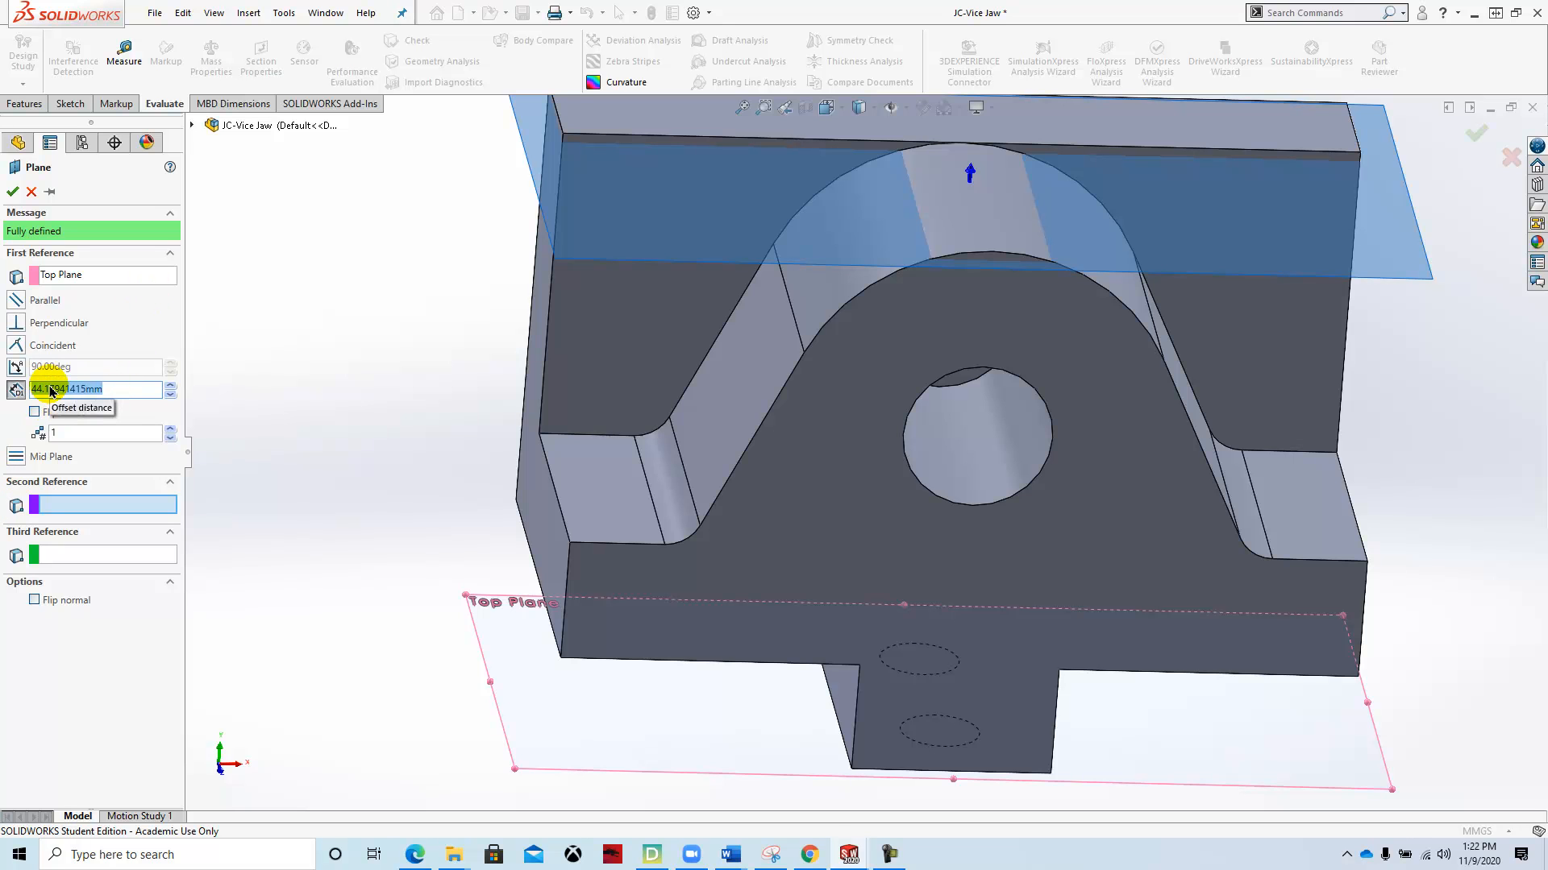
{"action": "type", "text": "45"}
{"action": "key", "text": "Return"}
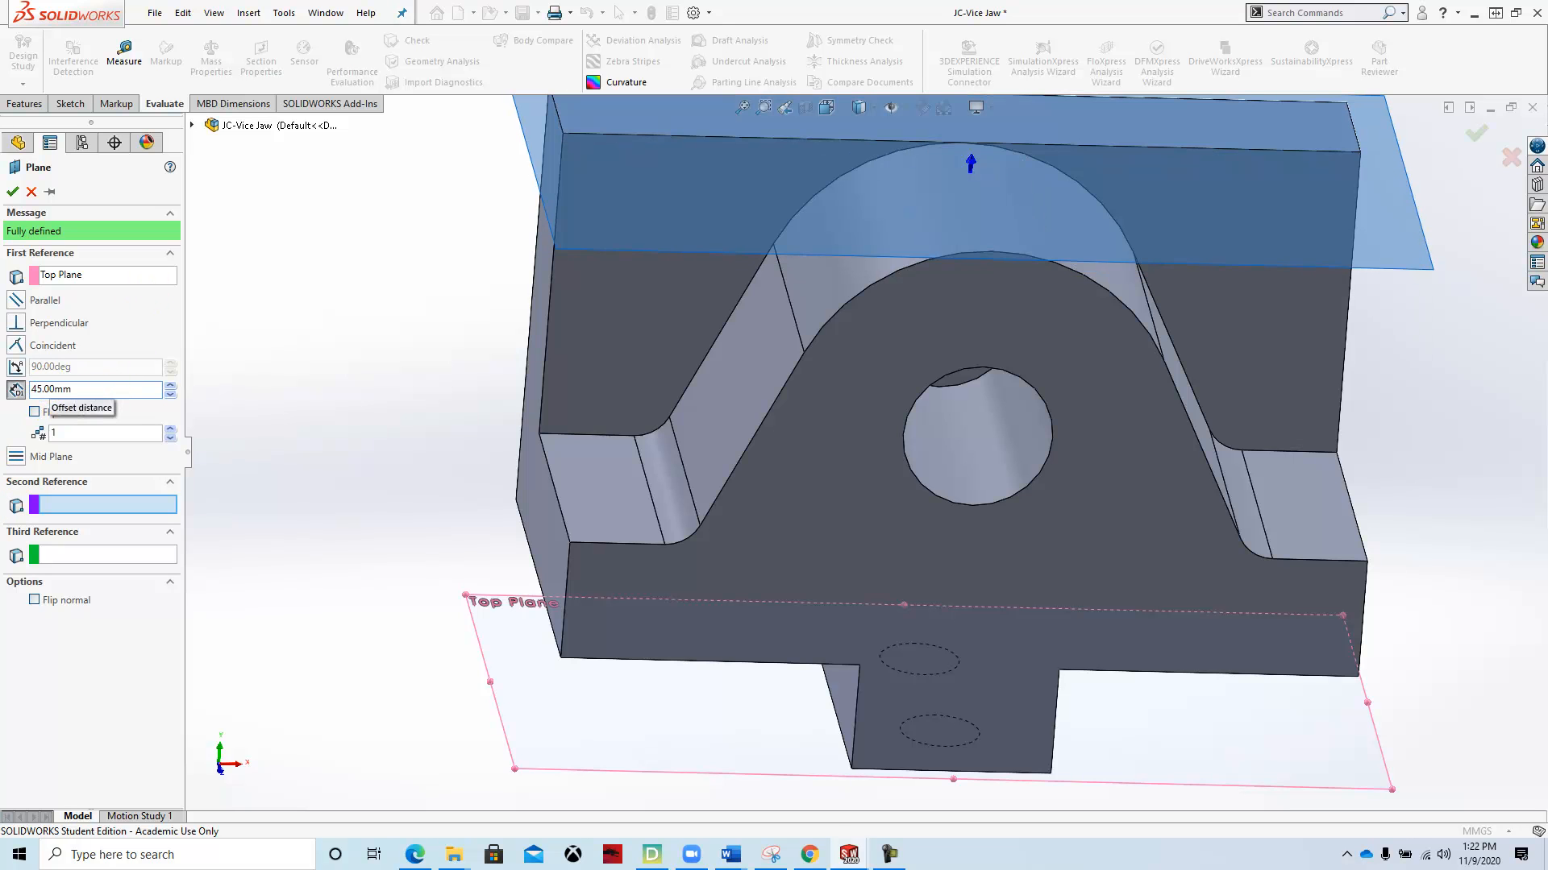
{"action": "left_click", "coordinate": [12, 194]}
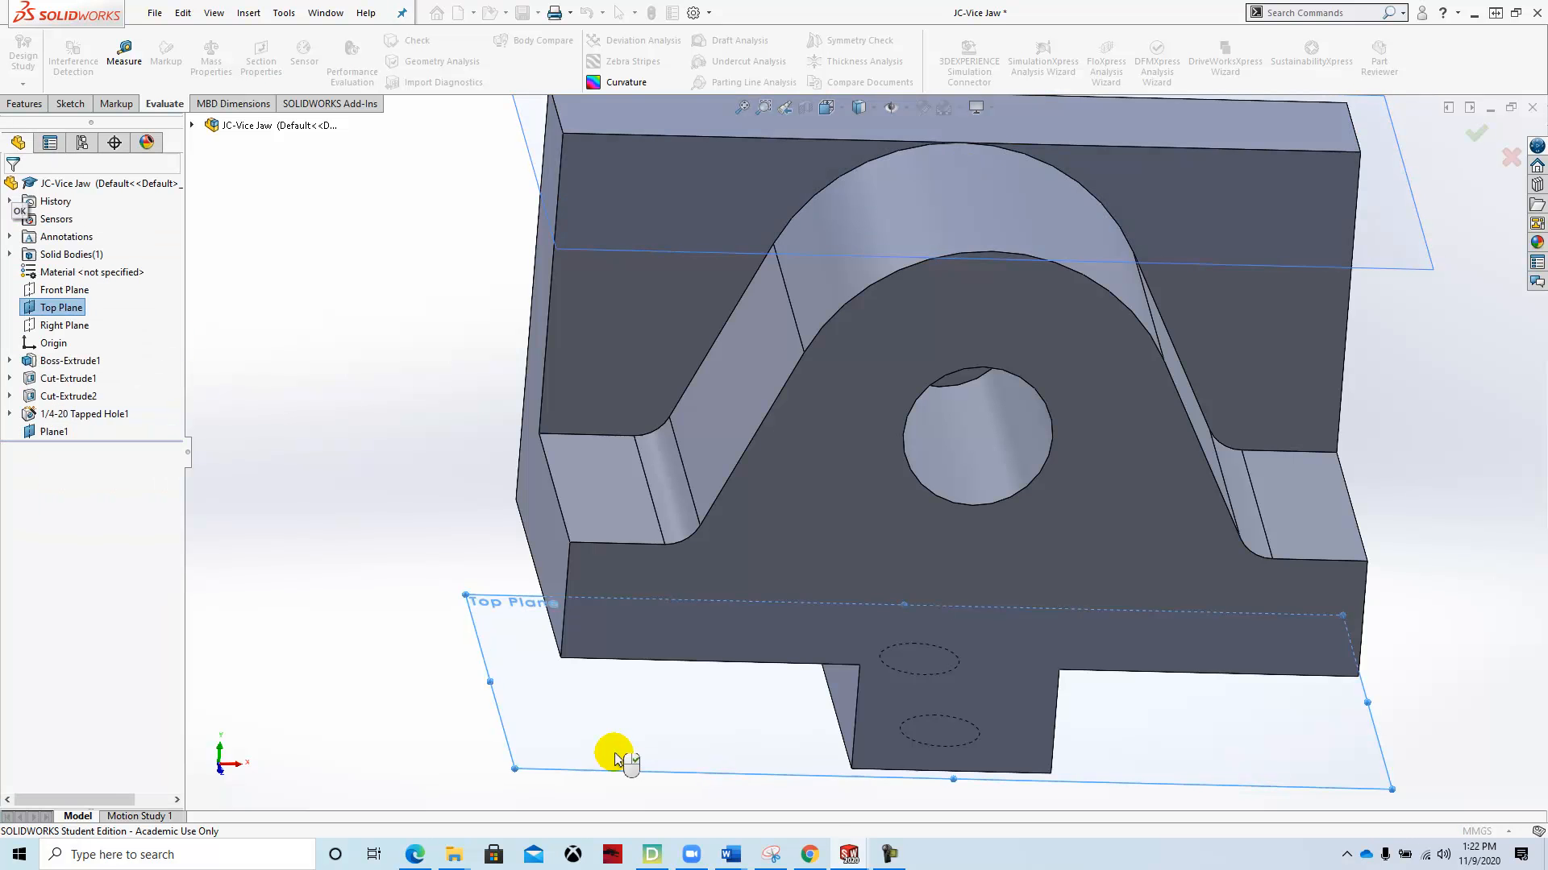
Step: Start a new sketch on the 45 mm offset plane, viewed face-on
{"action": "middle_click_drag", "start_coordinate": [477, 408], "coordinate": [484, 470]}
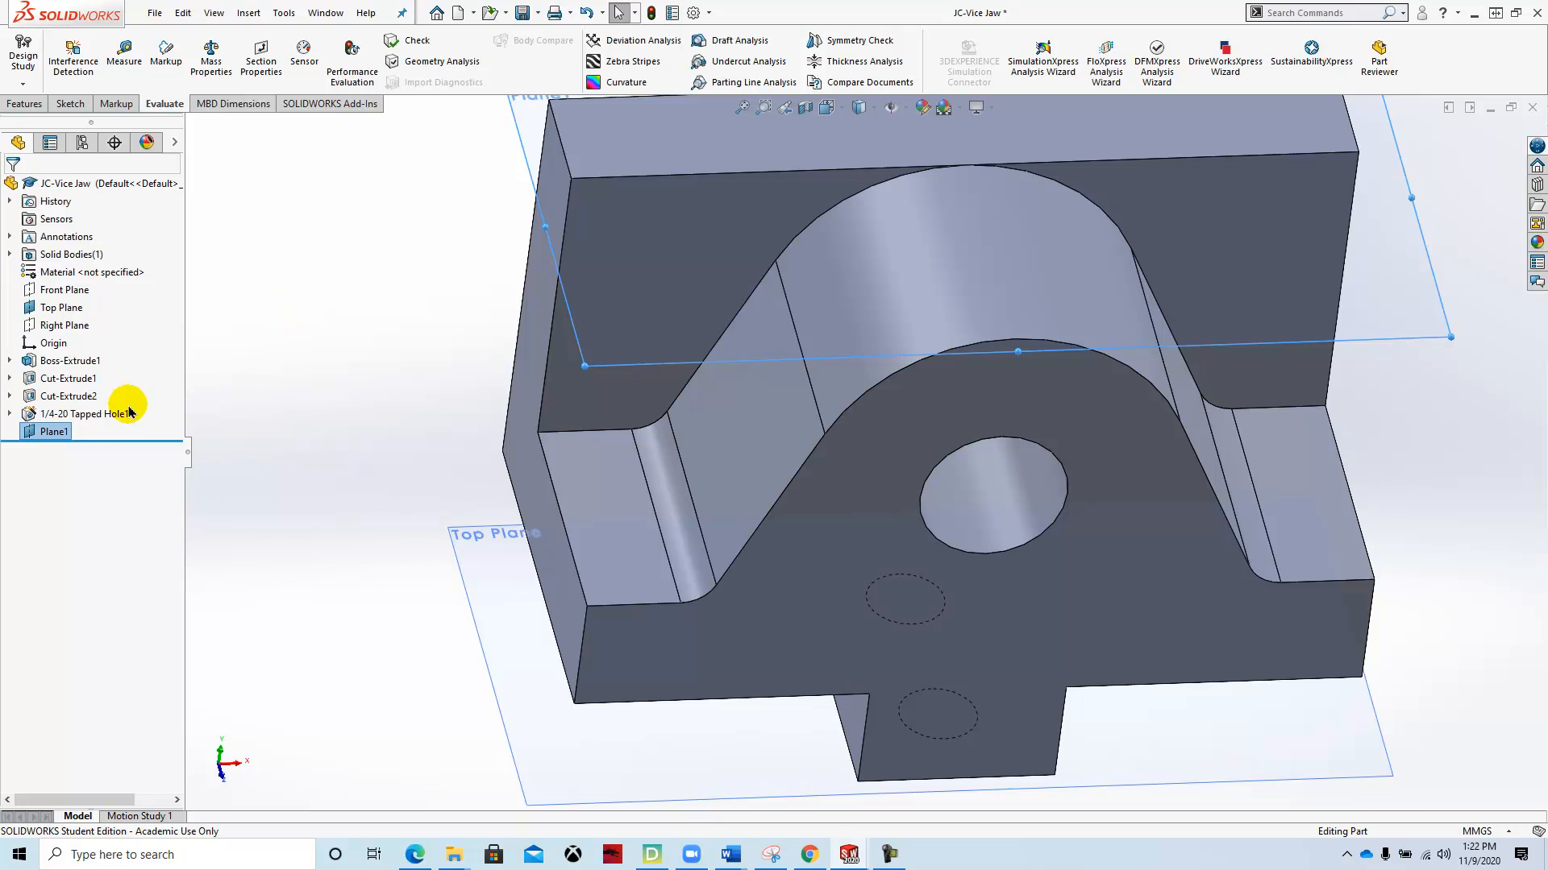
{"action": "right_click", "coordinate": [53, 431]}
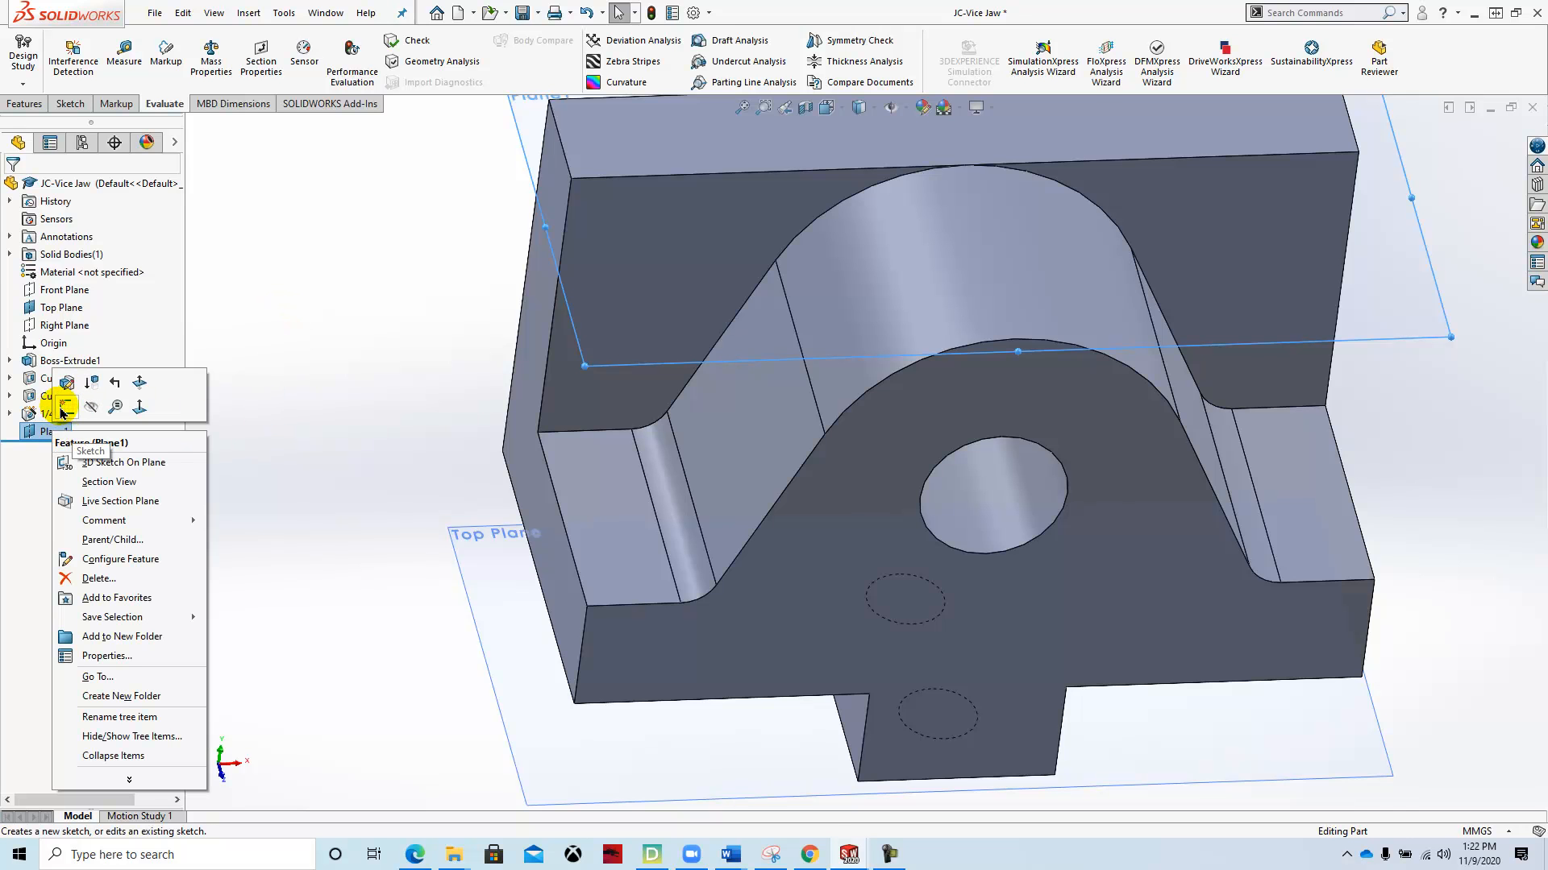
{"action": "left_click", "coordinate": [64, 407]}
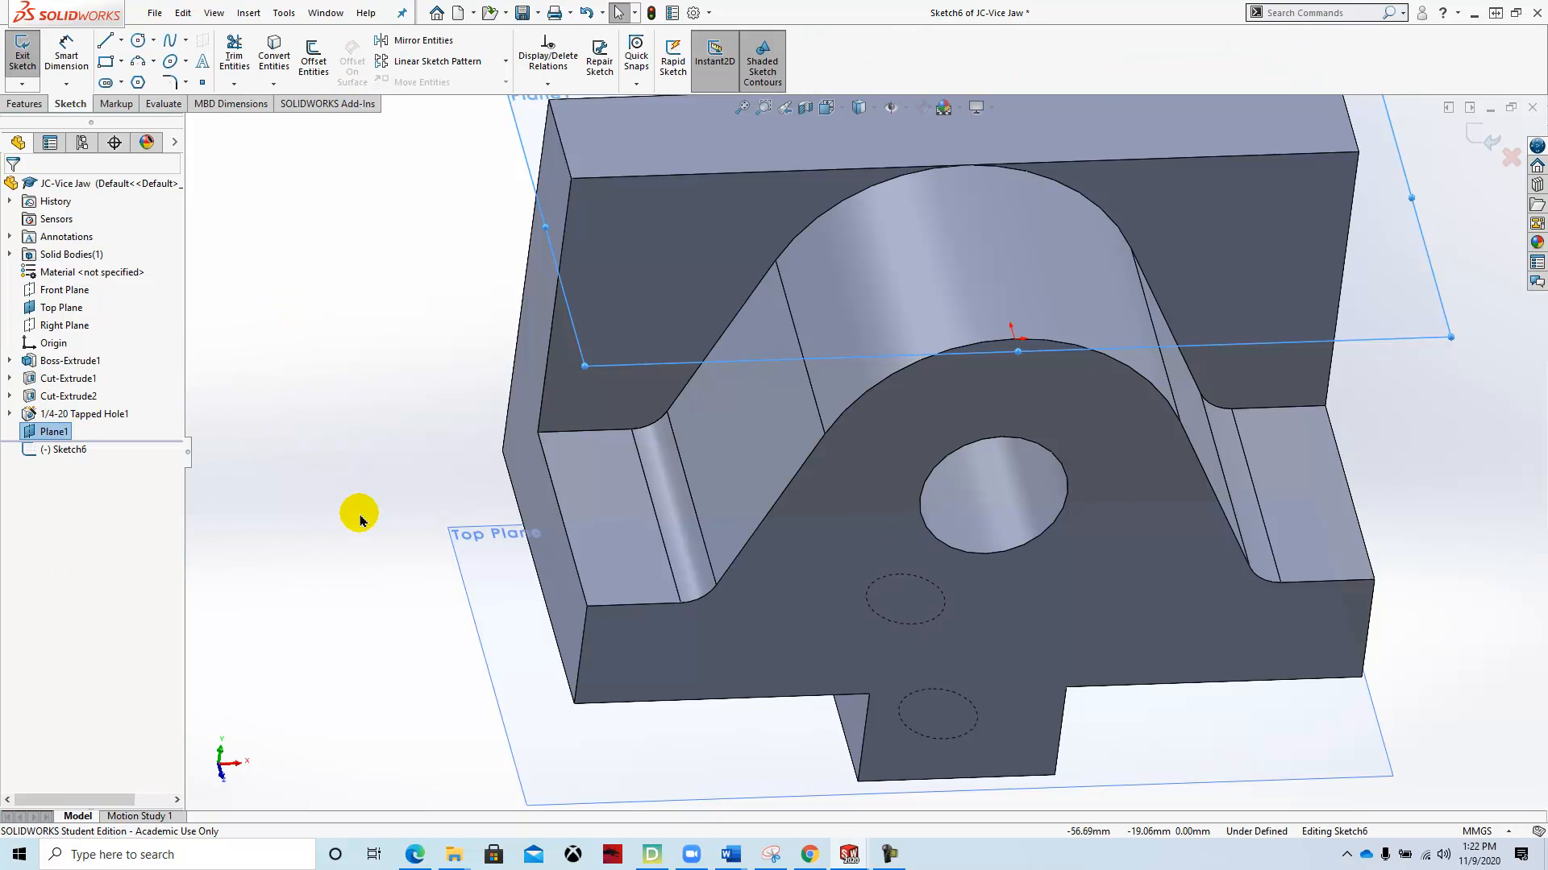
{"action": "key", "text": "space"}
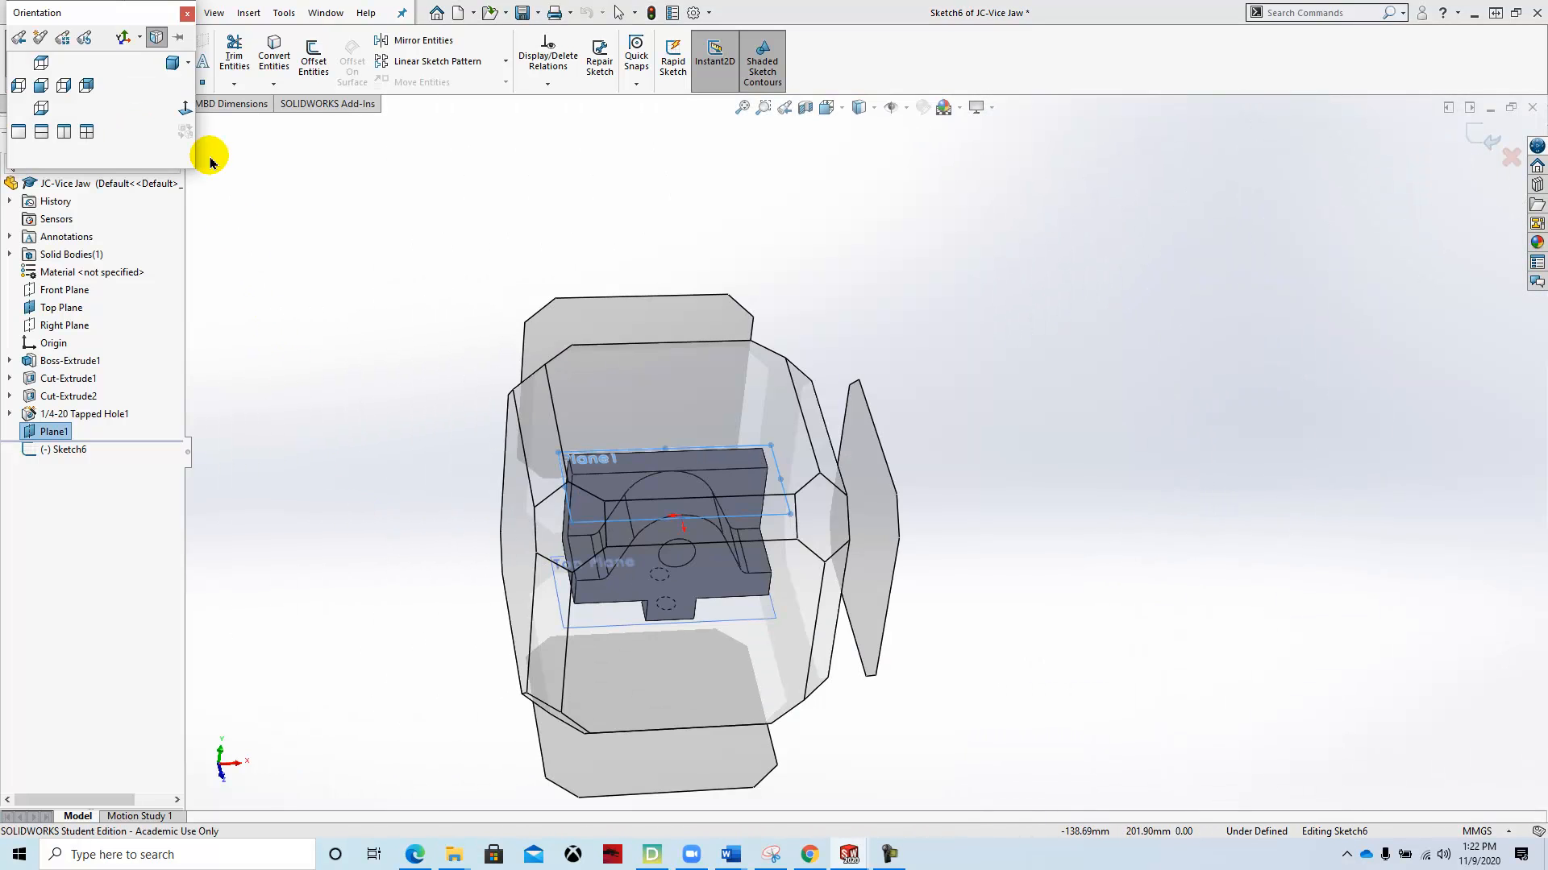
{"action": "left_click", "coordinate": [184, 107]}
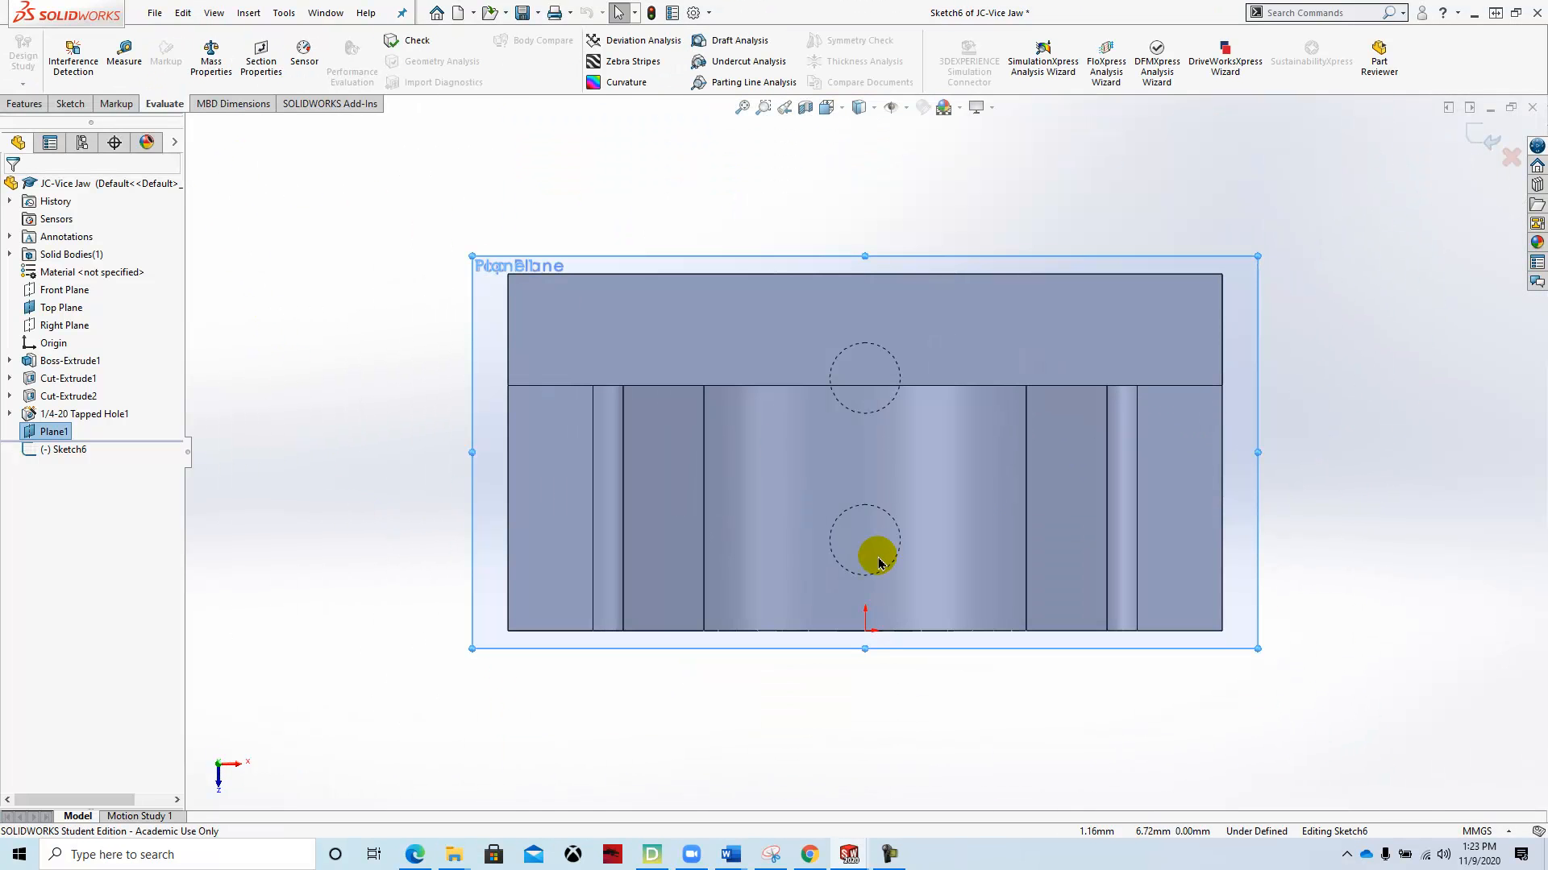
Step: Sketch a 32 mm vertical construction centerline from the origin to the jaw's back edge
{"action": "left_click", "coordinate": [70, 105]}
{"action": "left_click", "coordinate": [121, 41]}
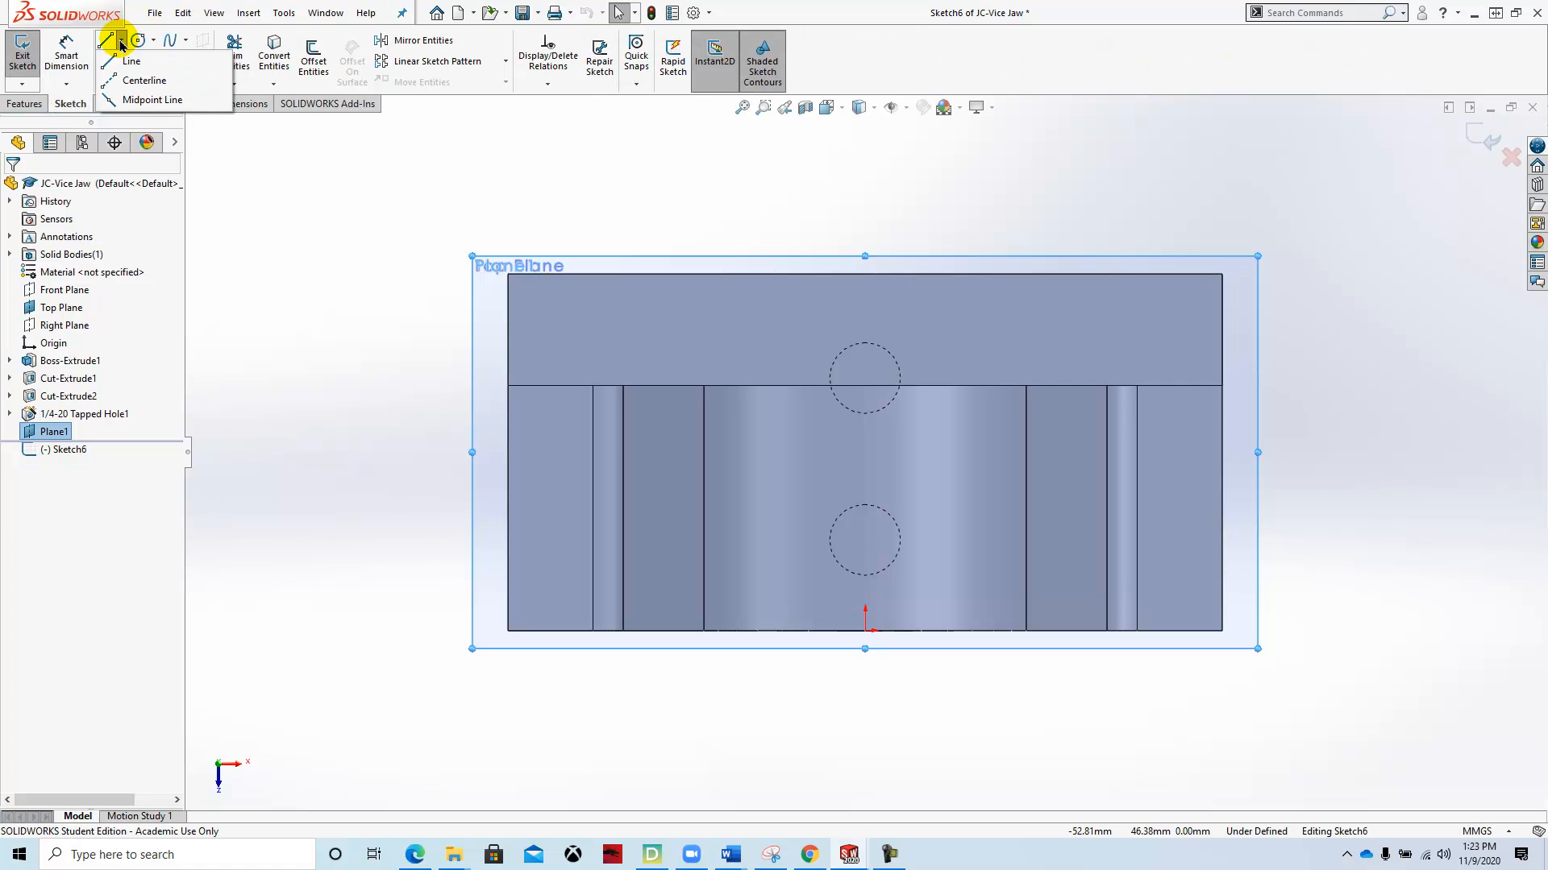
{"action": "left_click", "coordinate": [139, 80]}
{"action": "left_click", "coordinate": [865, 630]}
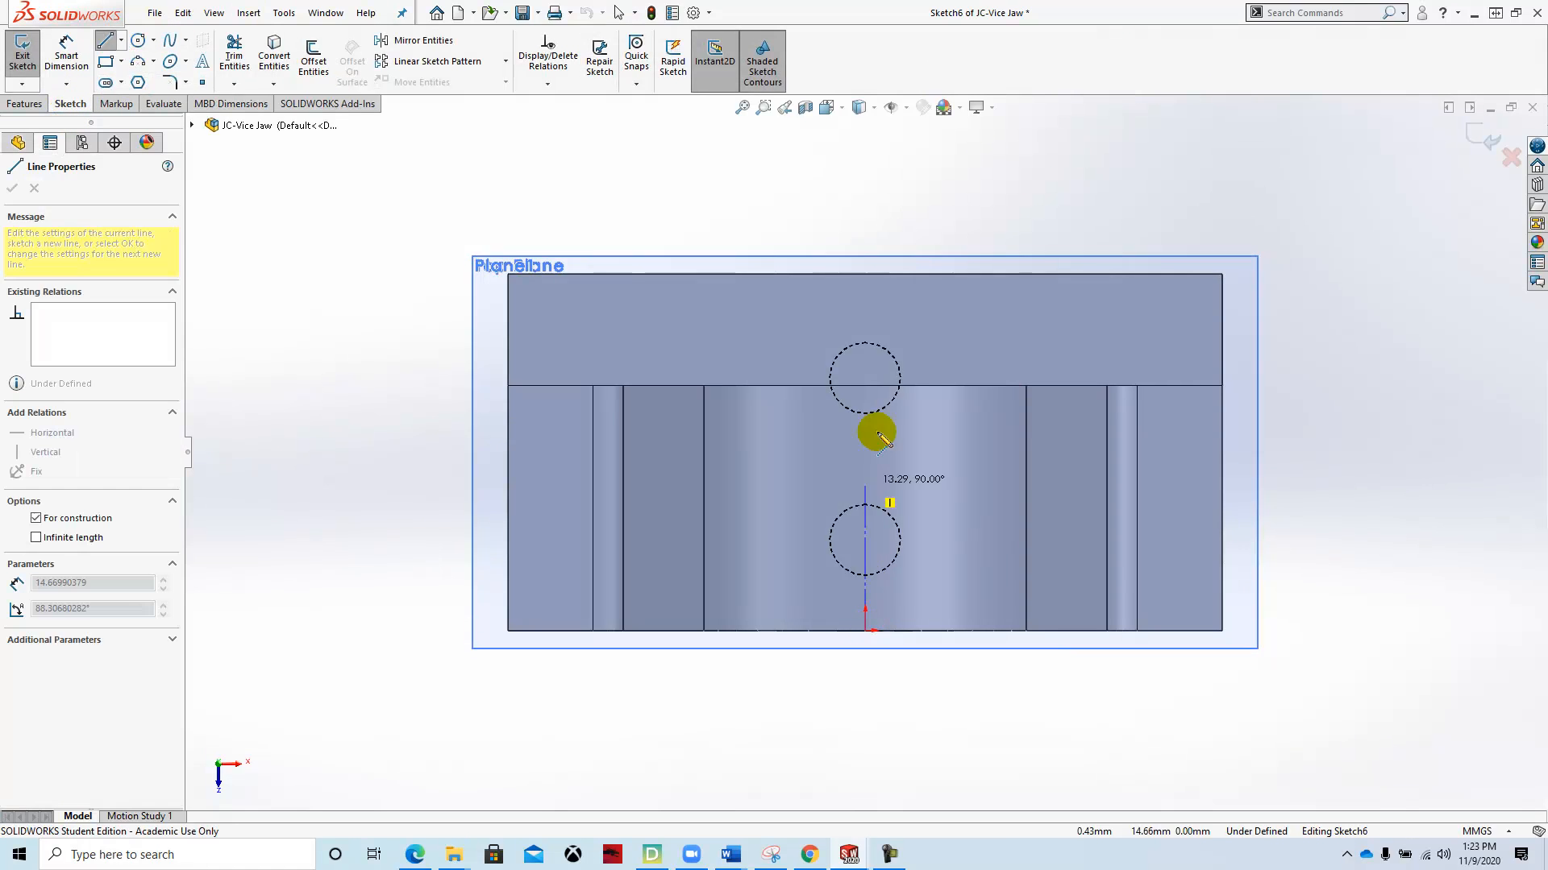
{"action": "left_click", "coordinate": [865, 275]}
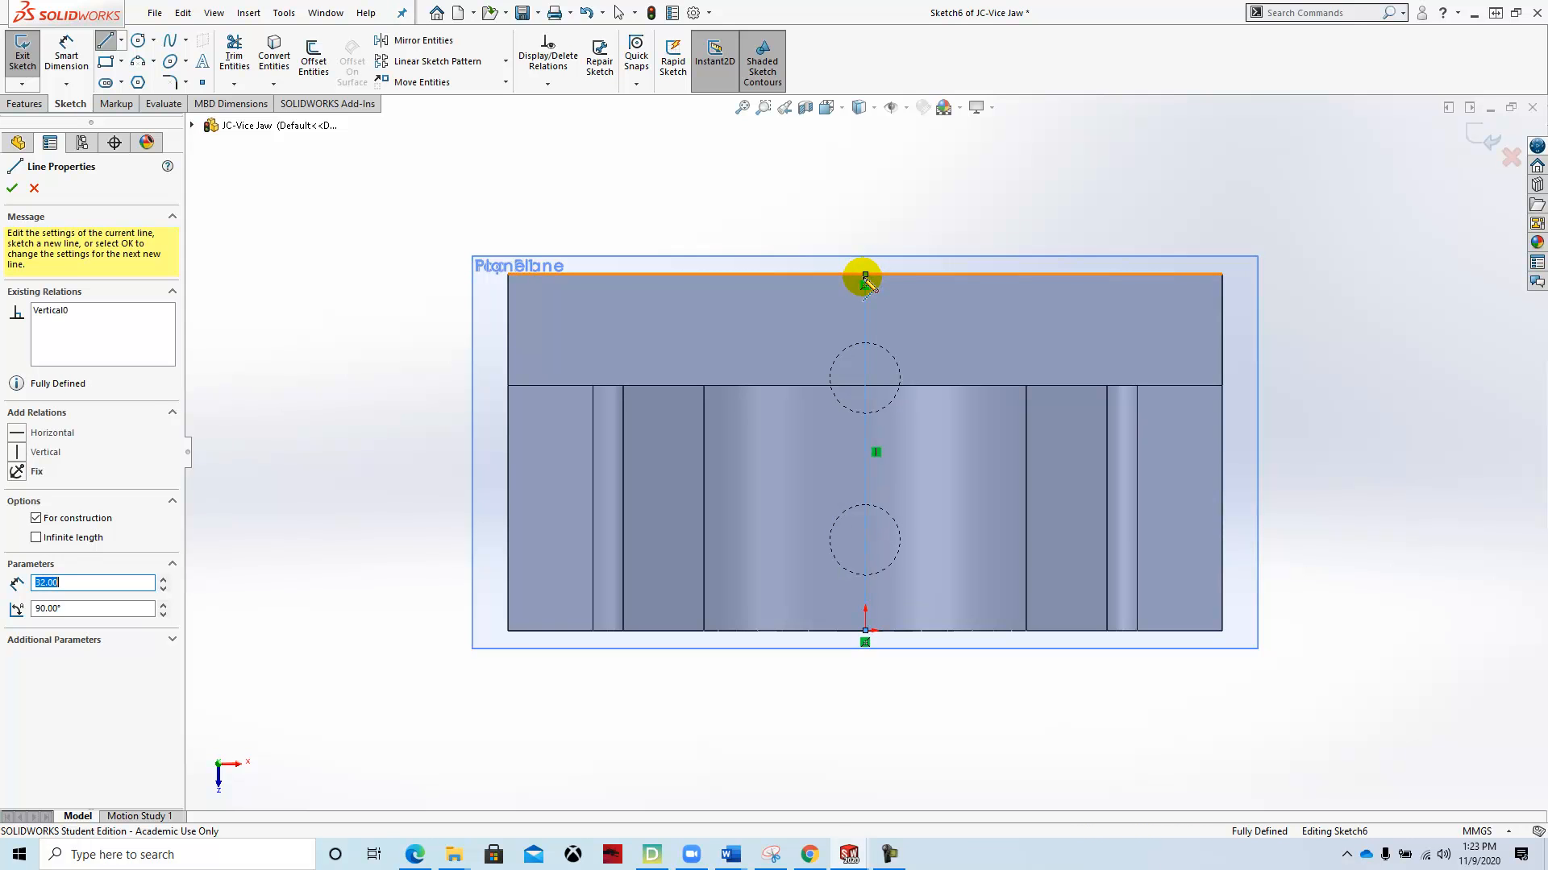
{"action": "key", "text": "Escape"}
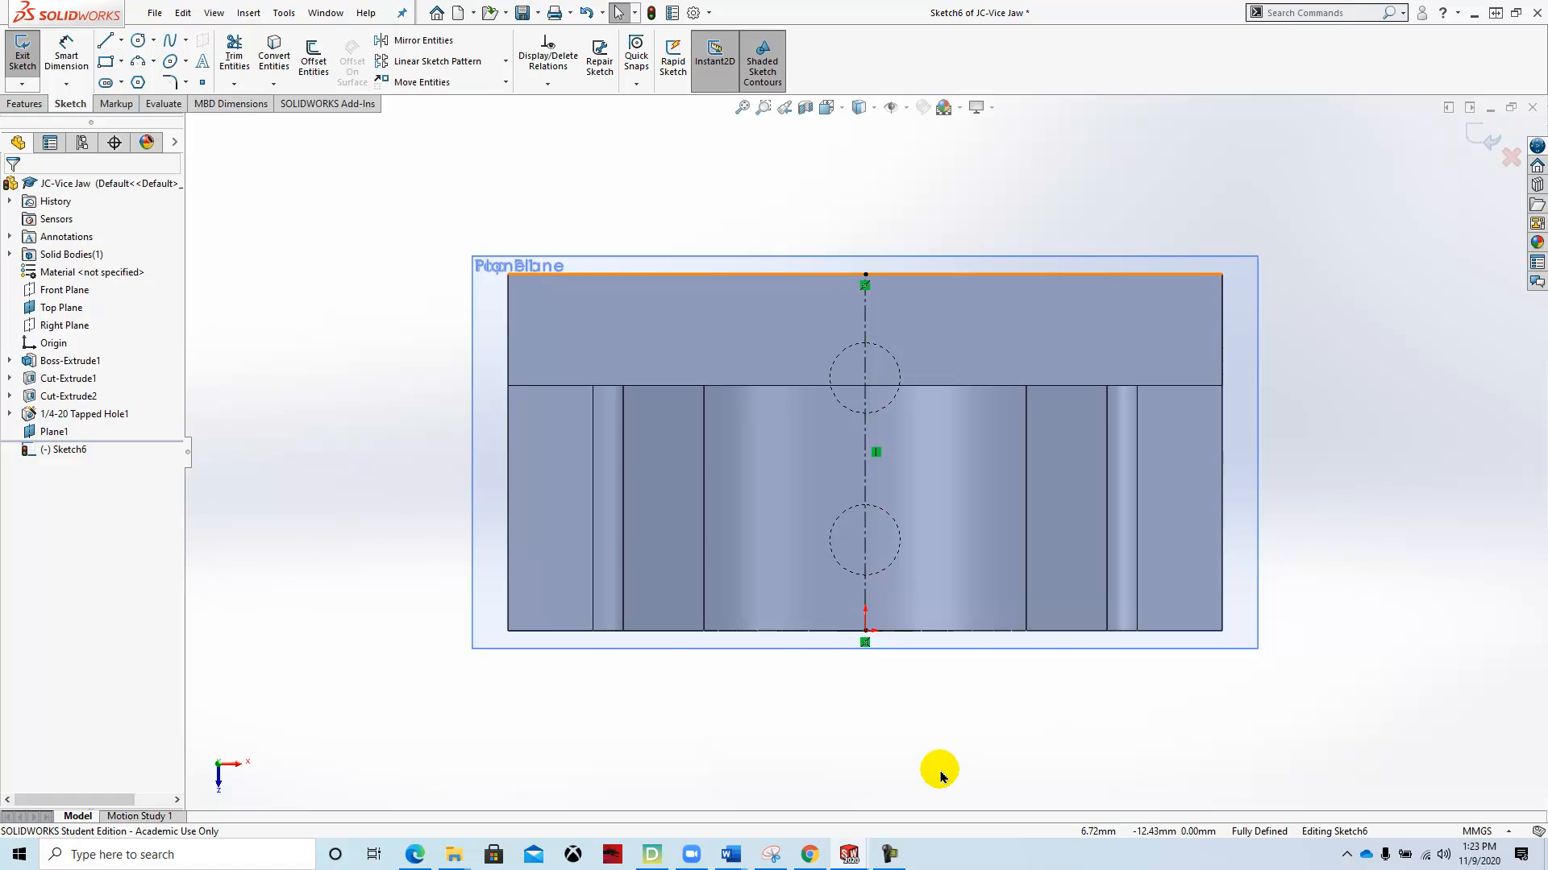
Step: Consult the Vice Jaw drawing for the counterbored top hole's size and position
{"action": "left_click", "coordinate": [808, 853]}
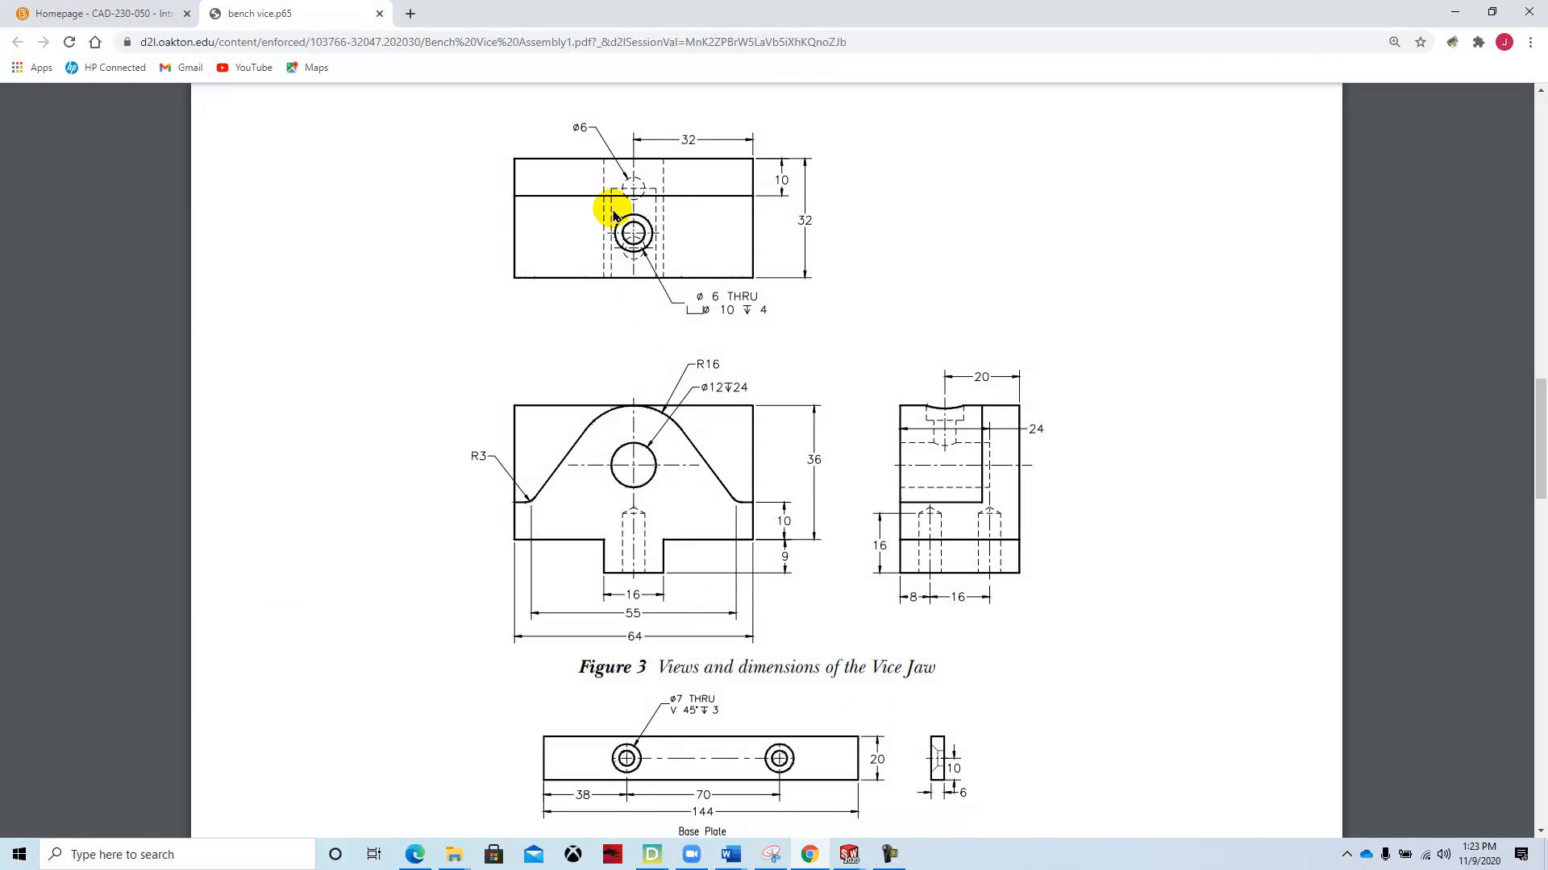